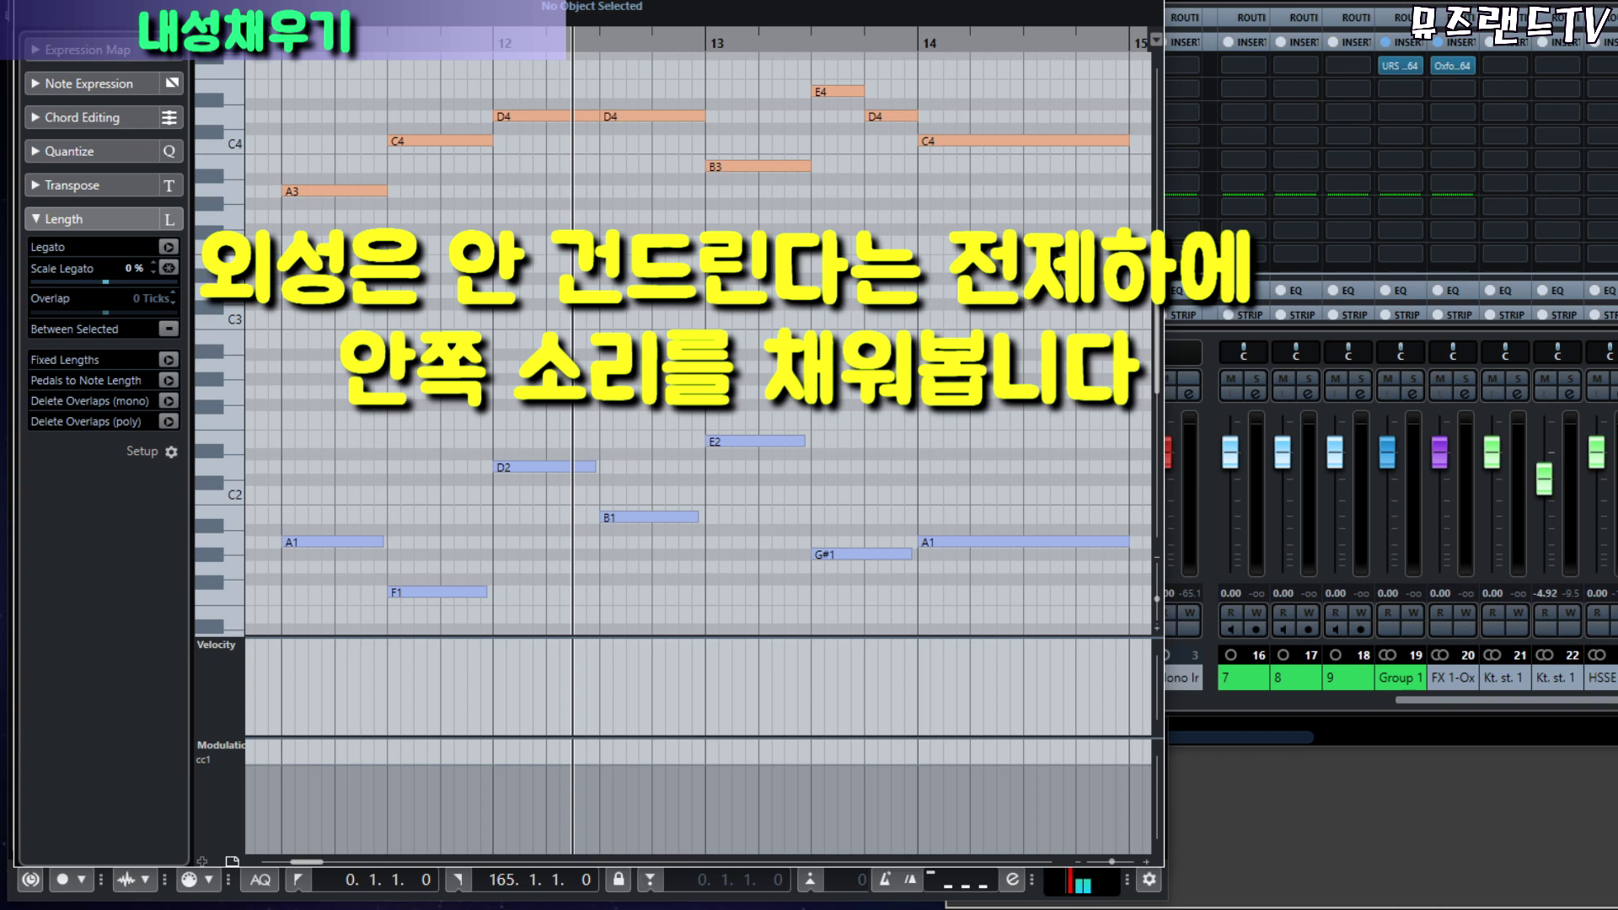
# Examine the melody and bass lines across bars 11 to 14, including the outer A3 and A1 notes at bar 11.
pyautogui.moveTo(1099, 218); pyautogui.dragTo(275, 413)
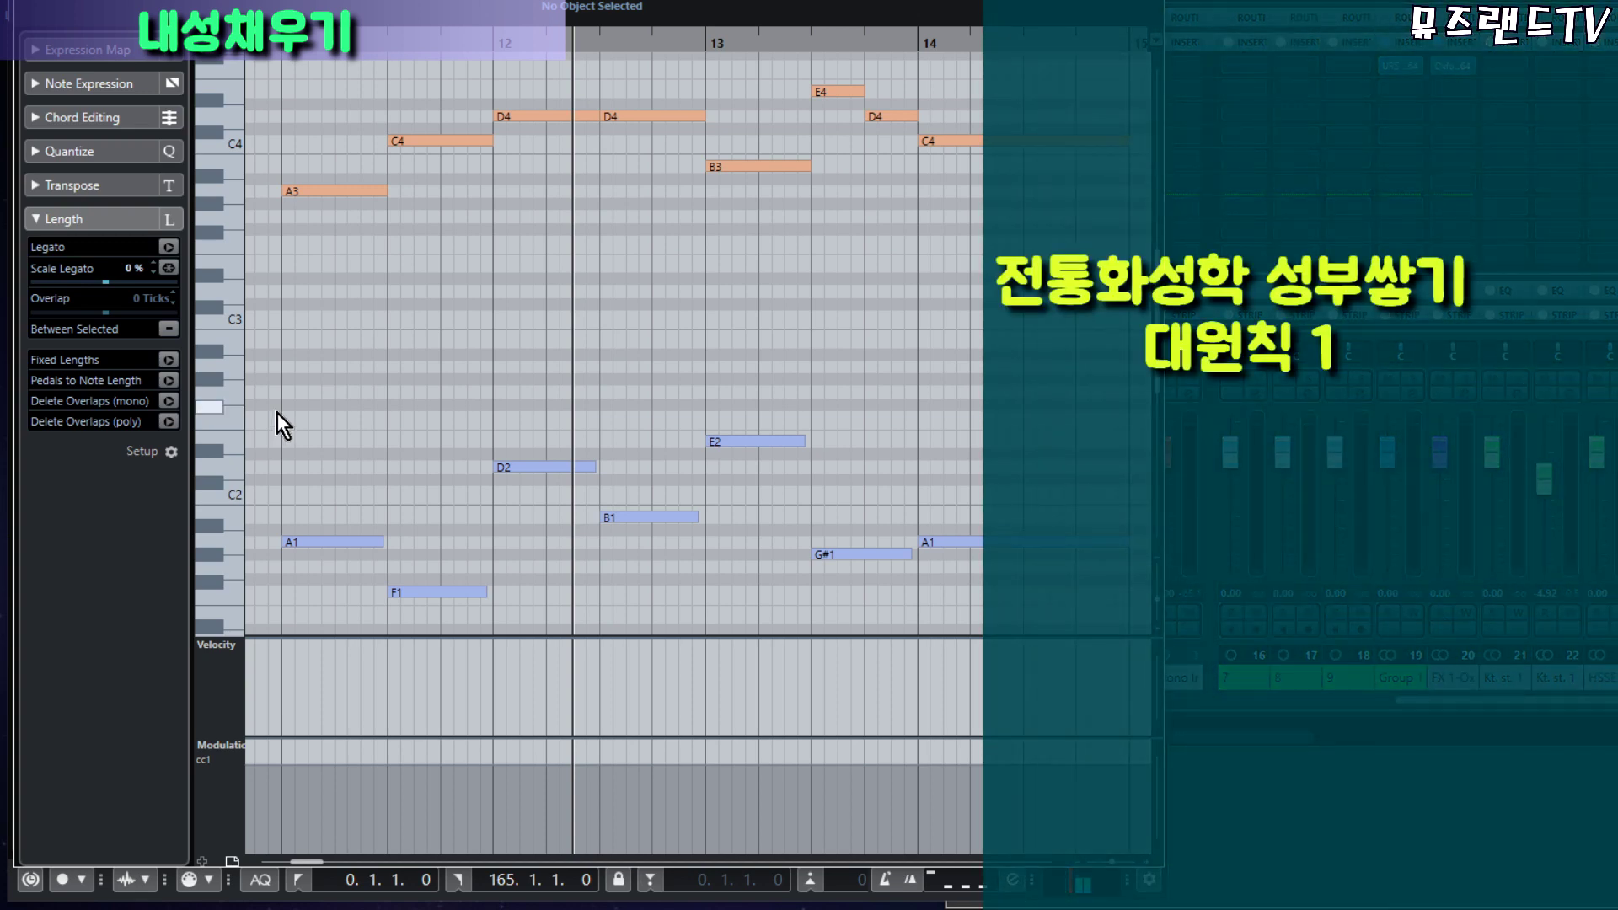
pyautogui.moveTo(277, 413); pyautogui.dragTo(990, 639)
pyautogui.scroll(3, 419, 221)
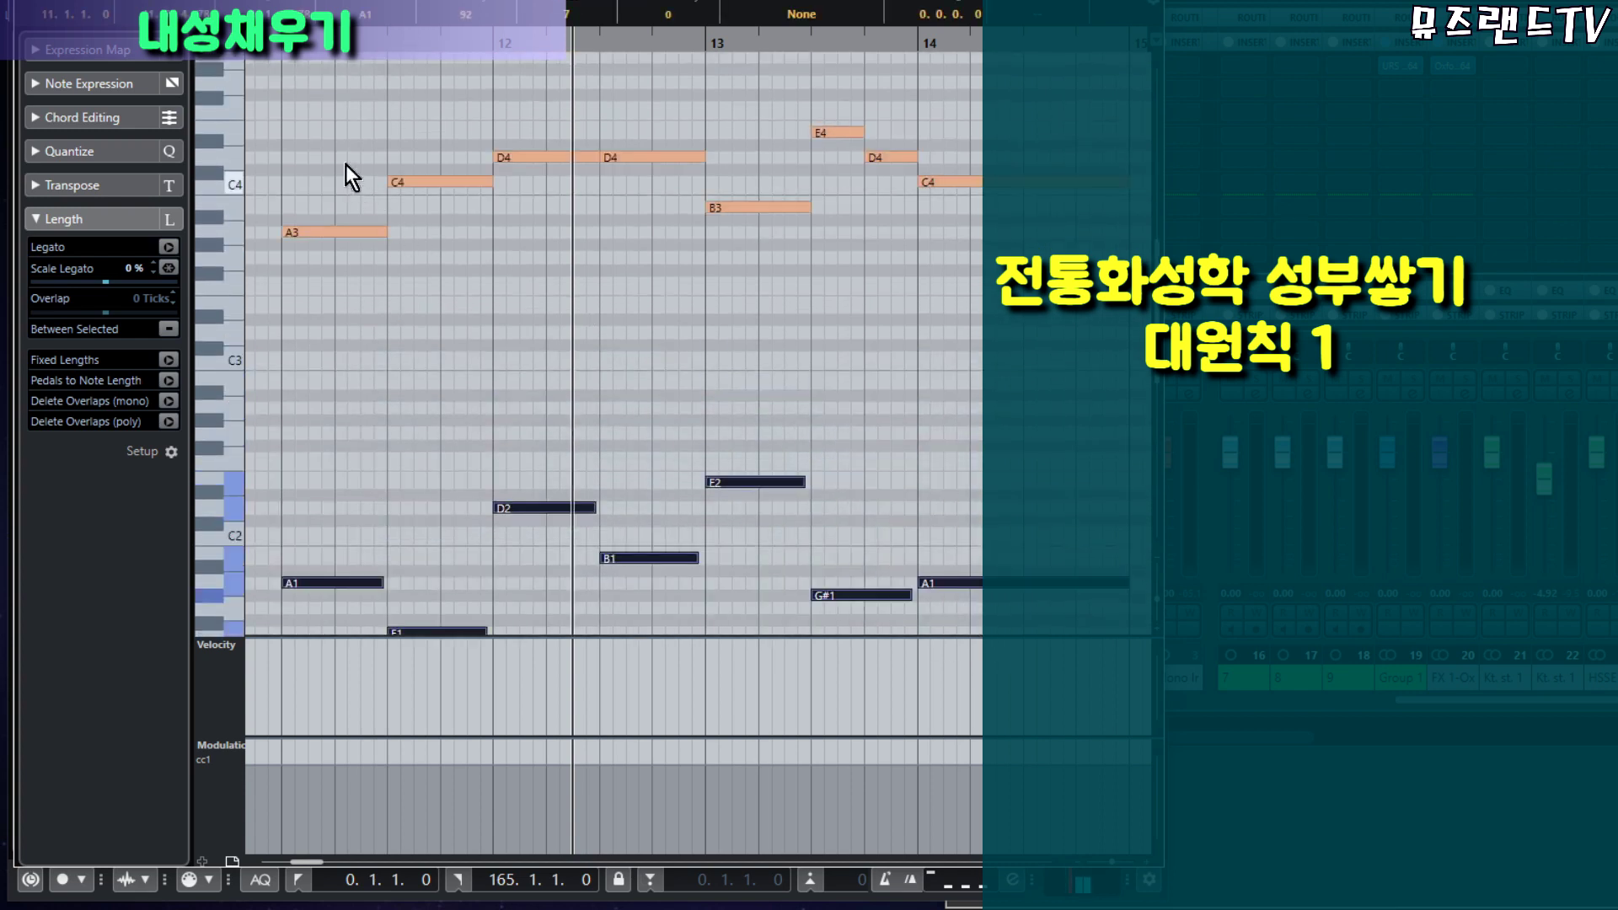
pyautogui.moveTo(281, 109); pyautogui.dragTo(1040, 411)
pyautogui.click(281, 86)
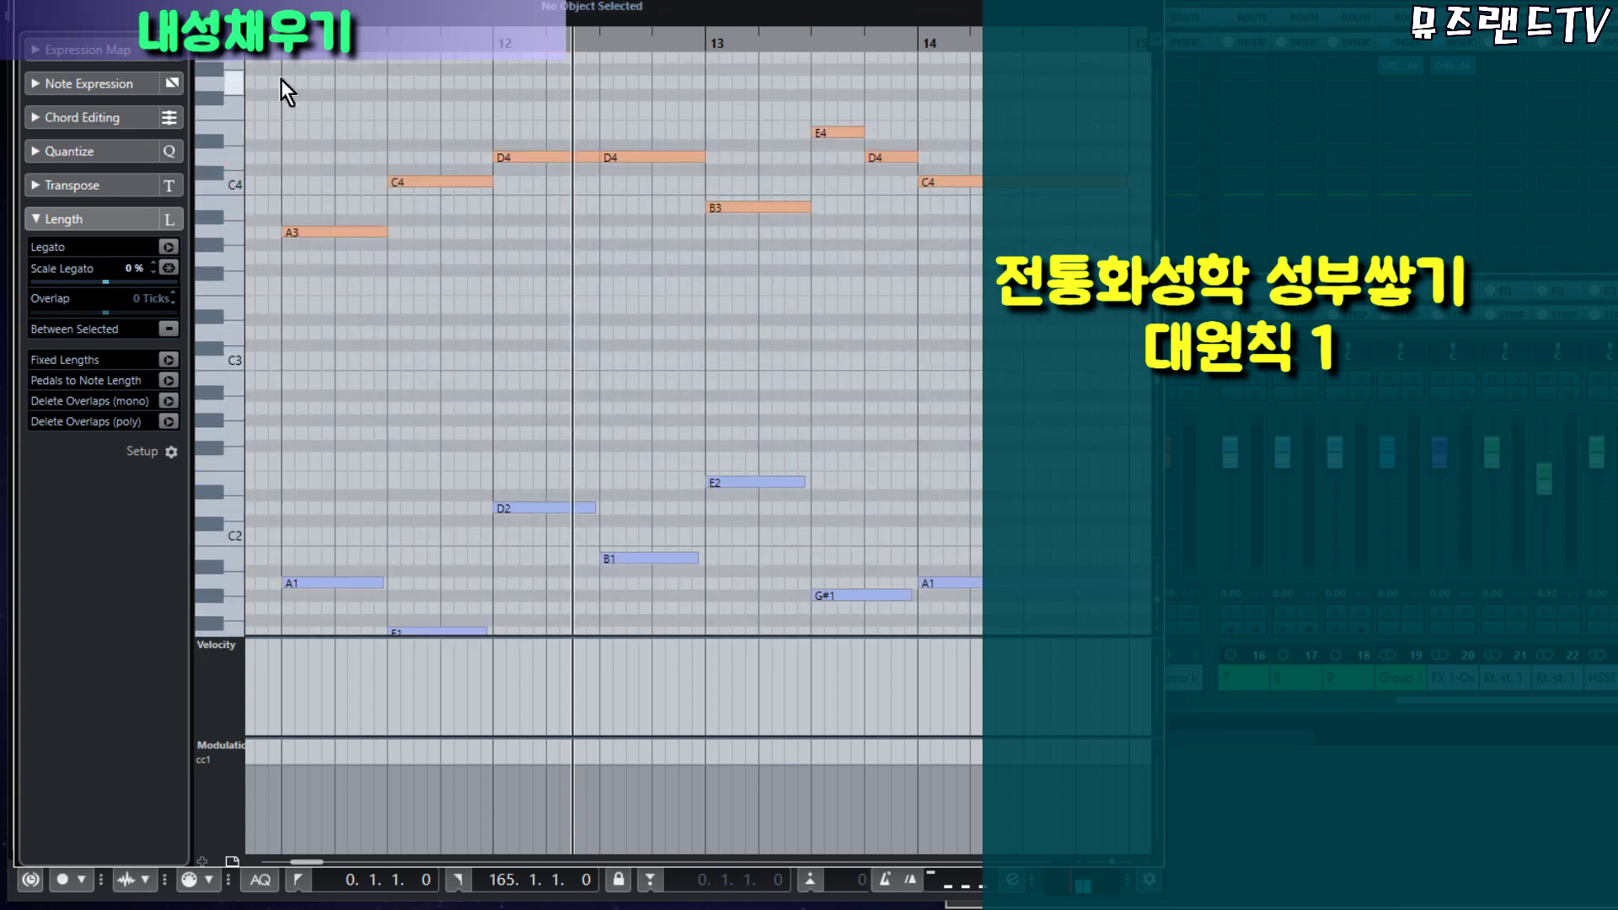
pyautogui.moveTo(293, 74); pyautogui.dragTo(1027, 458)
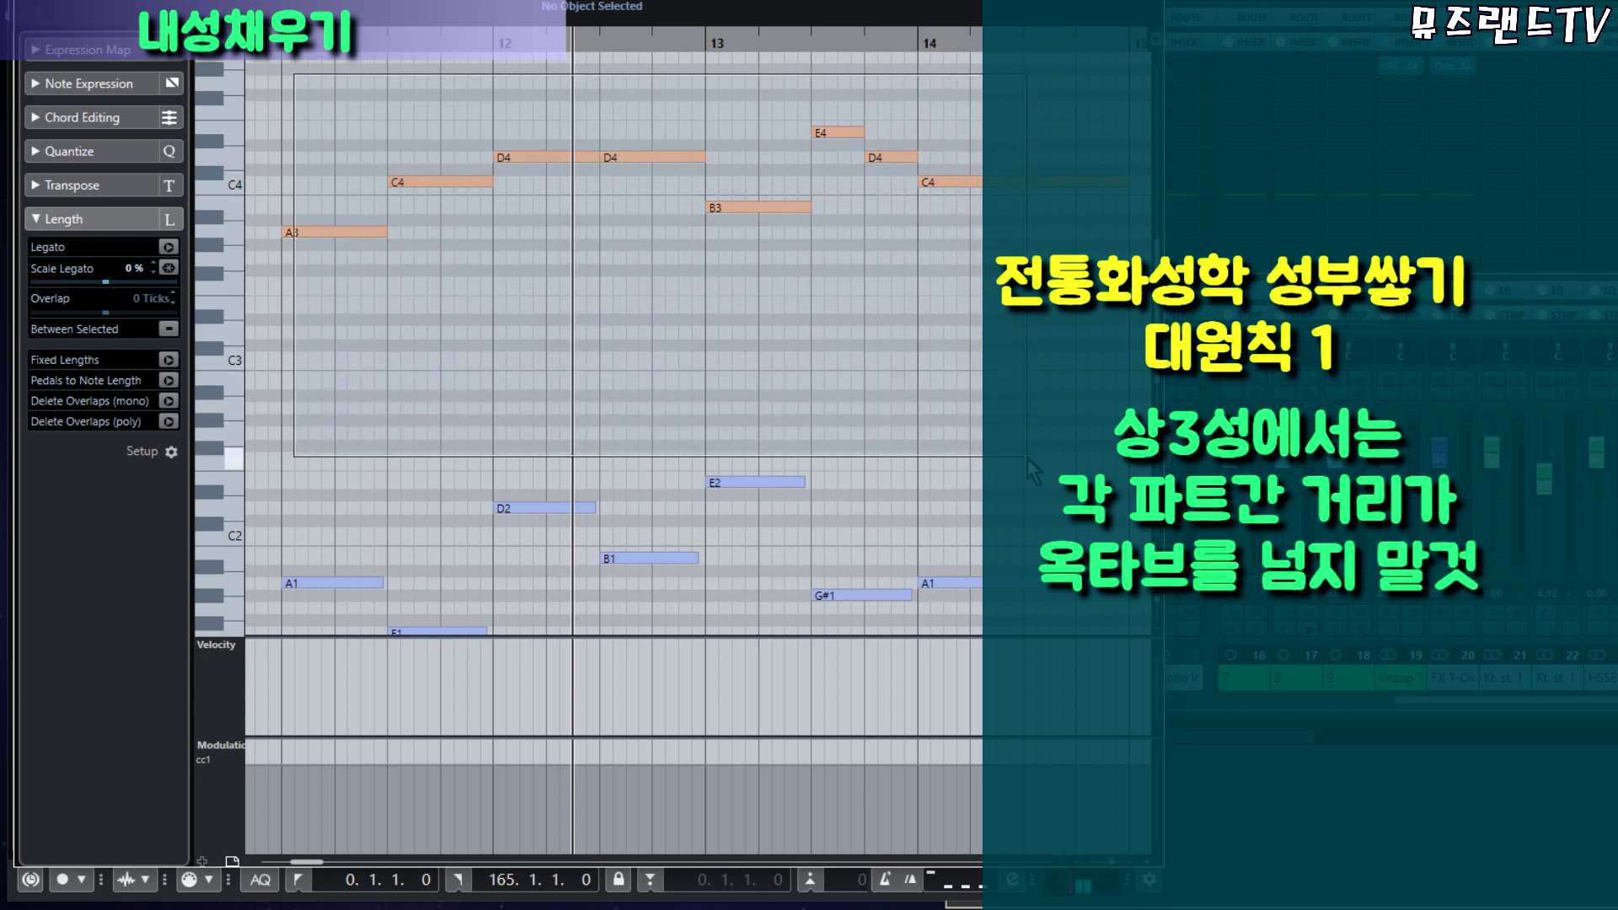
pyautogui.moveTo(1027, 458); pyautogui.dragTo(1028, 458)
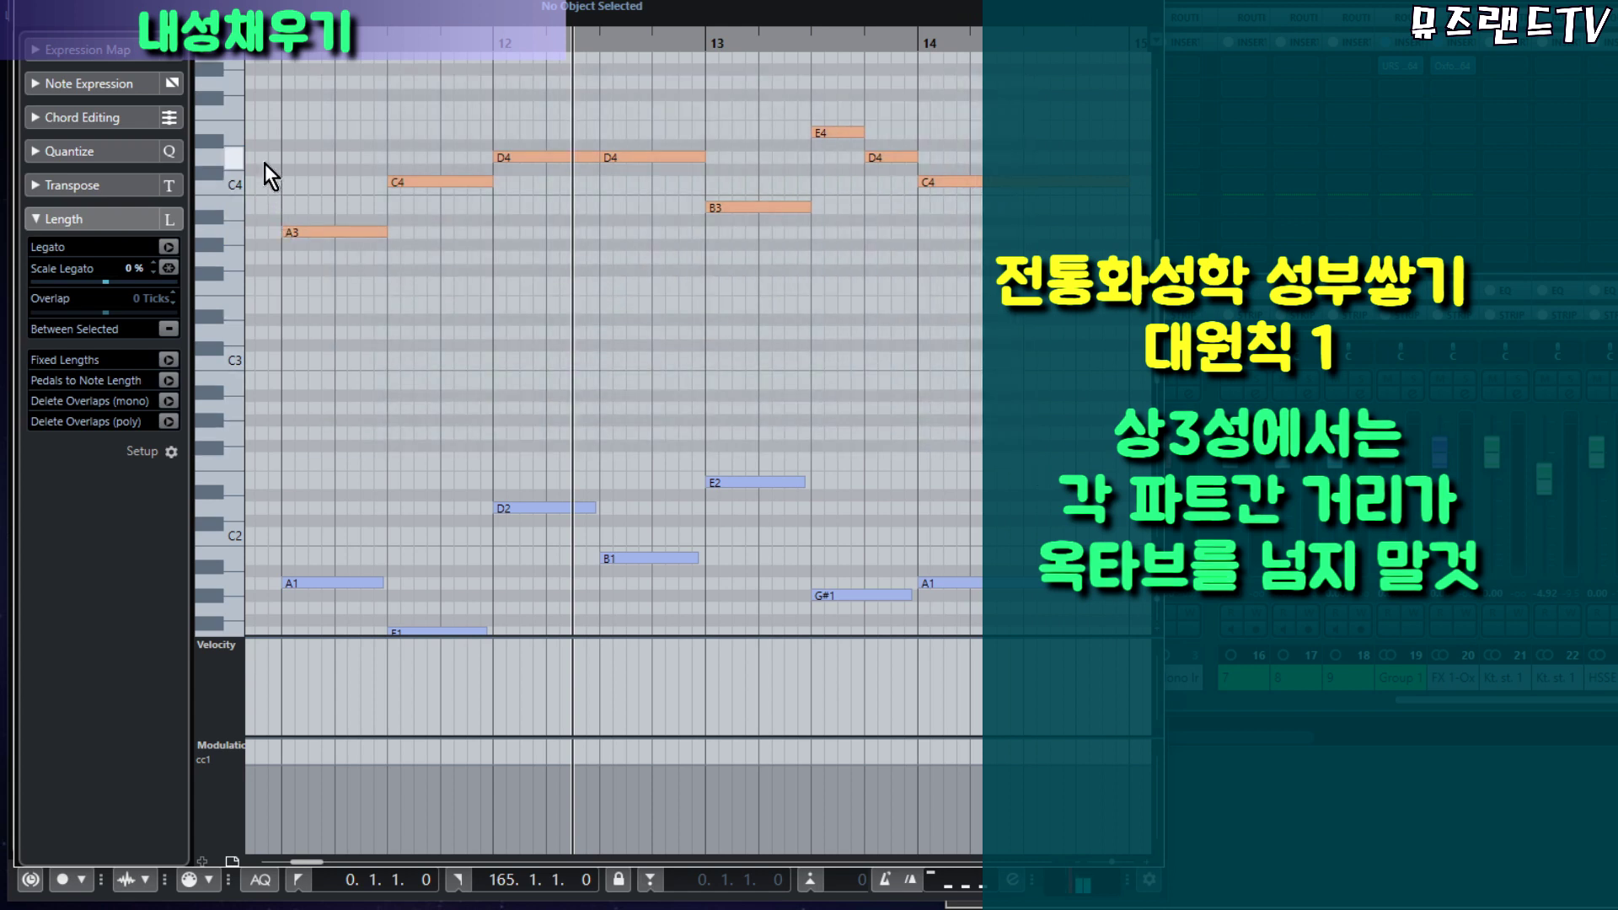
pyautogui.moveTo(265, 164); pyautogui.dragTo(325, 619)
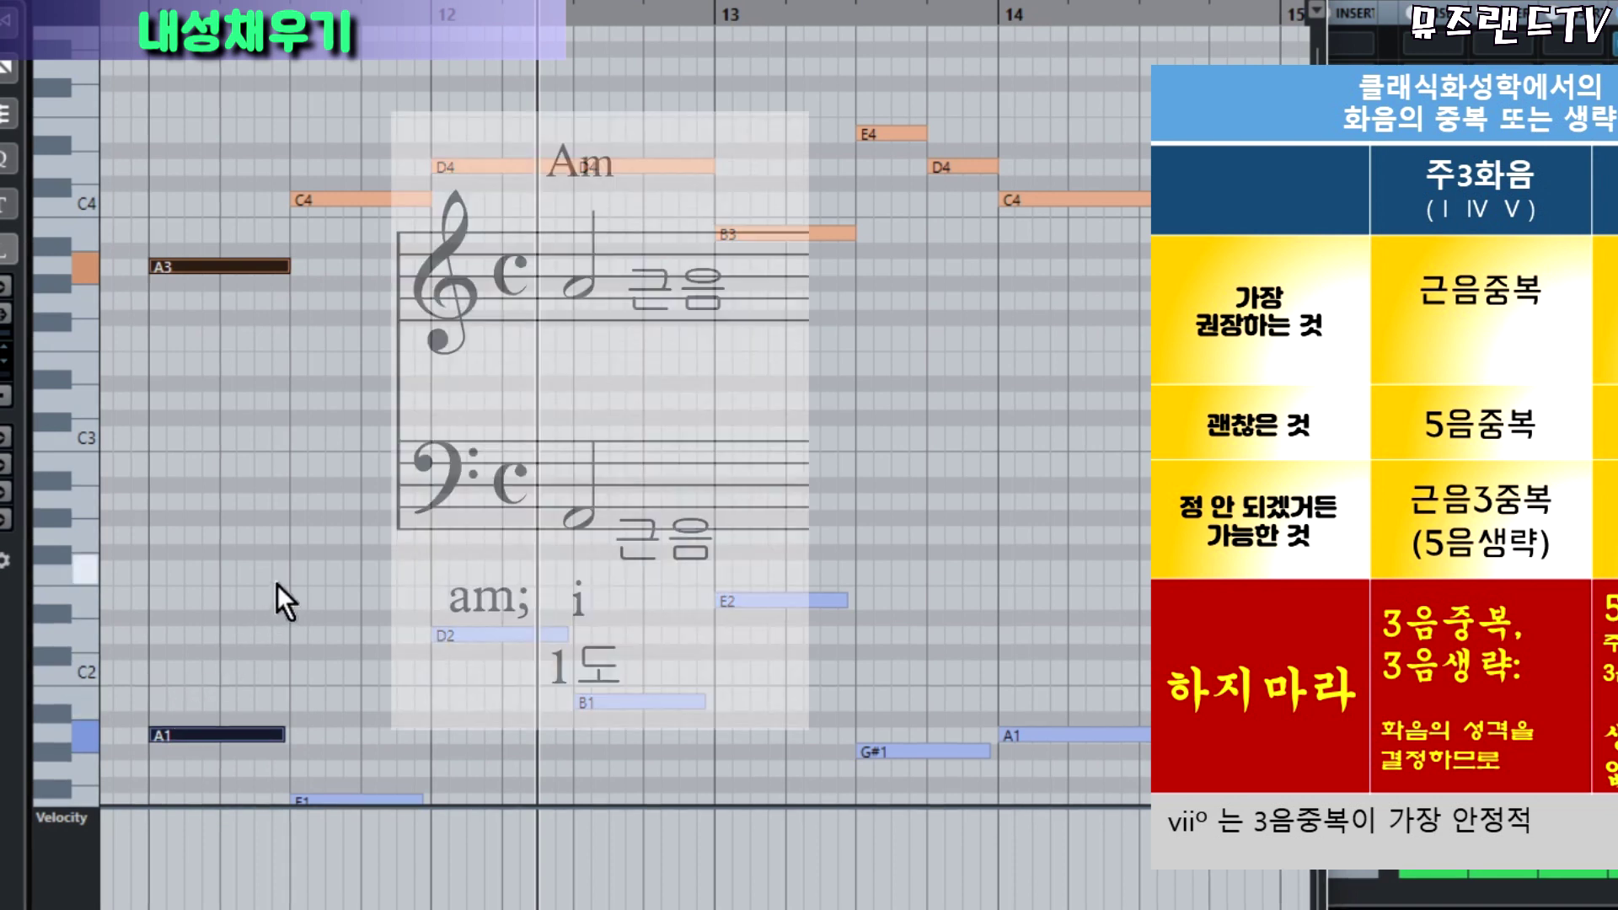
pyautogui.moveTo(133, 141); pyautogui.dragTo(213, 757)
pyautogui.moveTo(135, 356); pyautogui.dragTo(269, 646)
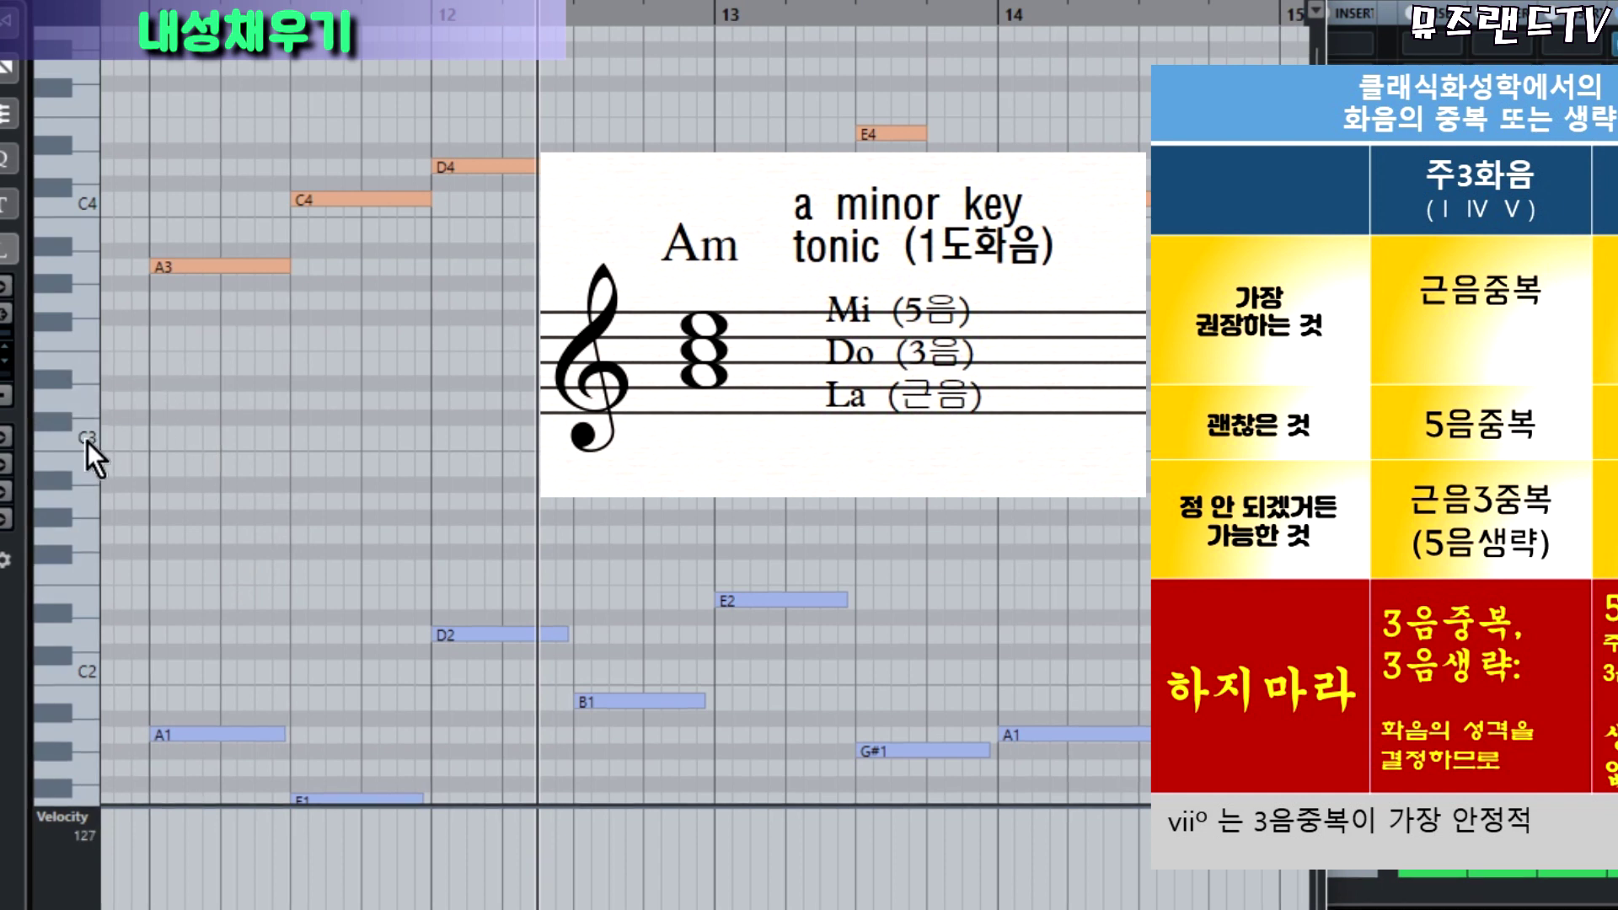
# Draw inner-voice notes C3 and E3 at the start of bar 11, each as long as the A3 melody note.
pyautogui.press('8')
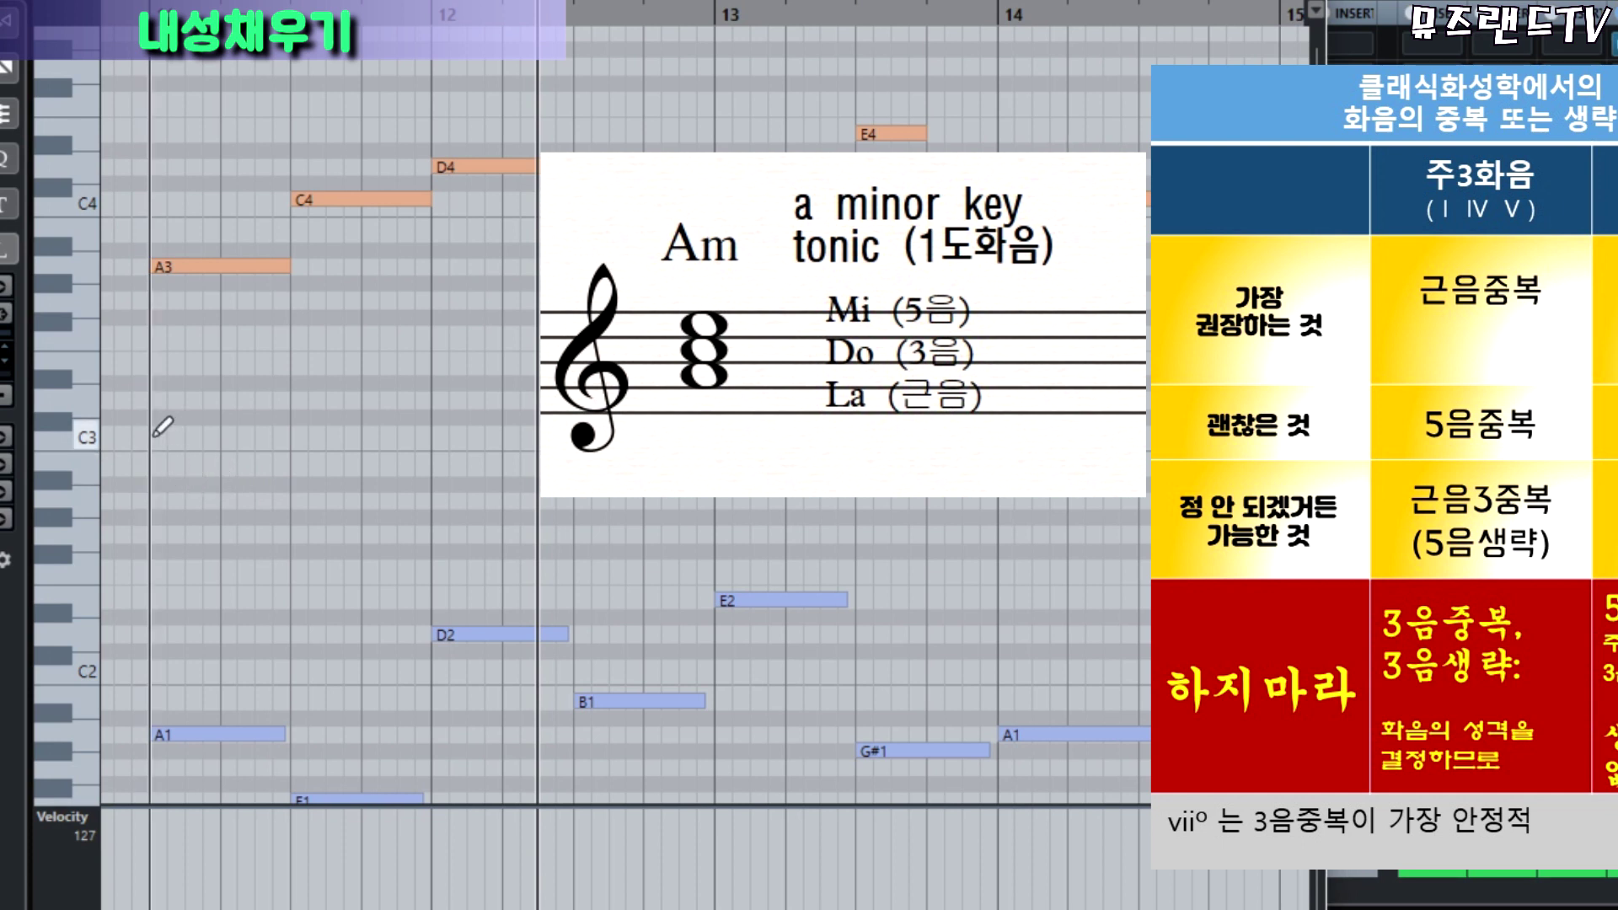
pyautogui.moveTo(151, 433); pyautogui.dragTo(297, 429)
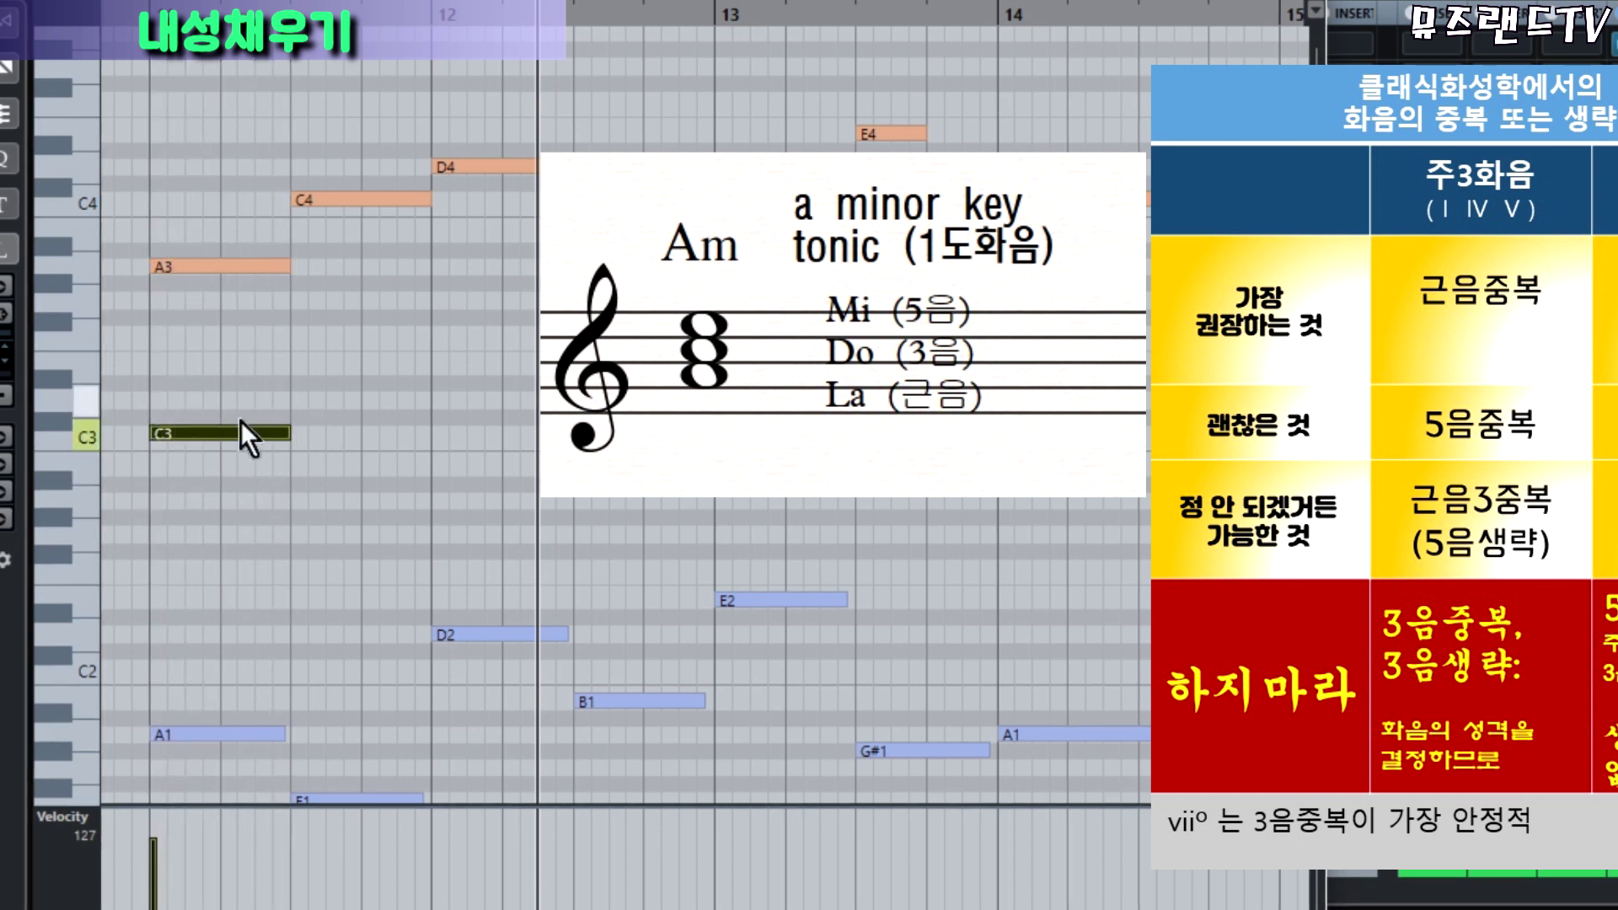
pyautogui.press('8')
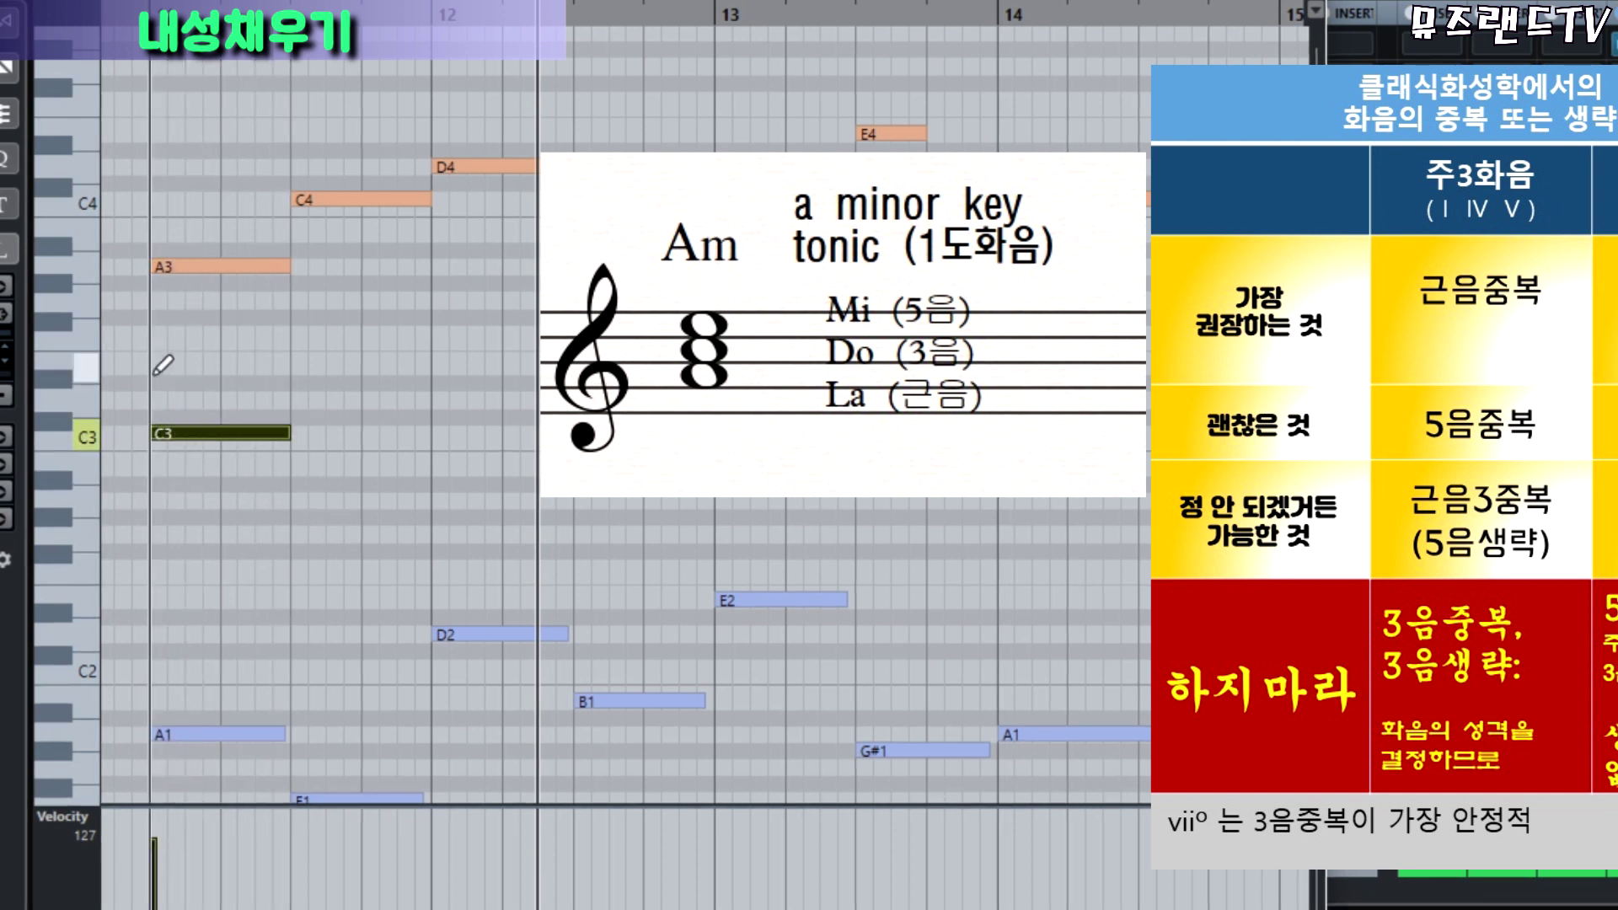
pyautogui.moveTo(151, 366)
pyautogui.mouseDown()
pyautogui.moveTo(307, 366)
pyautogui.moveTo(286, 360)
pyautogui.mouseUp()
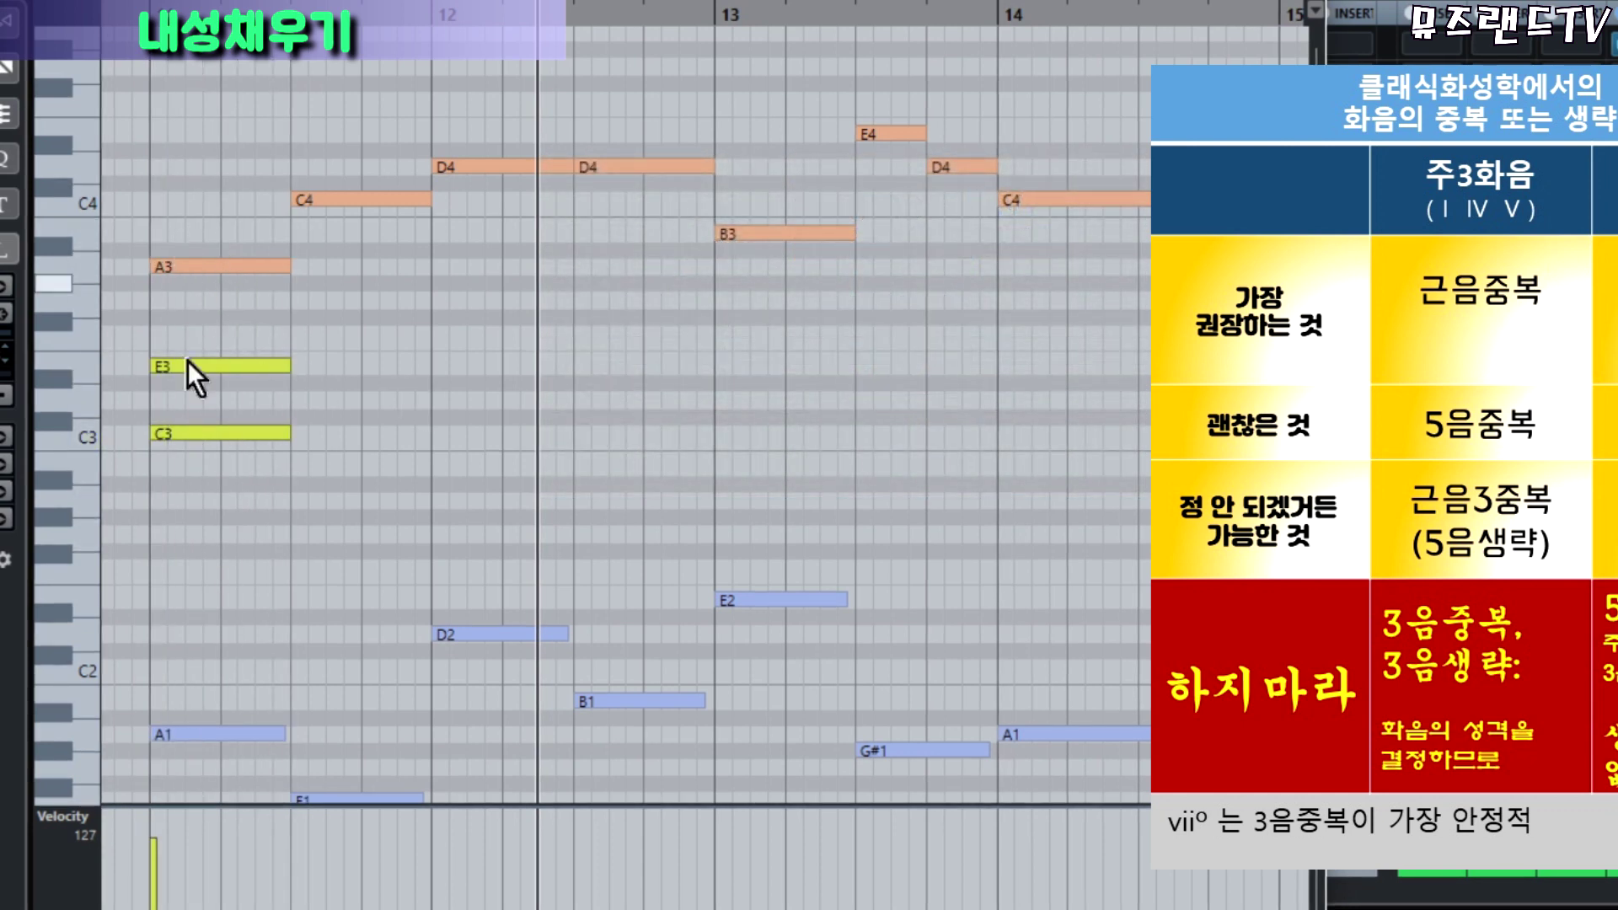
# Examine the four voices of the bar 11 chord and the spacing between its adjacent upper notes.
pyautogui.moveTo(157, 331); pyautogui.dragTo(305, 530)
pyautogui.click(357, 467)
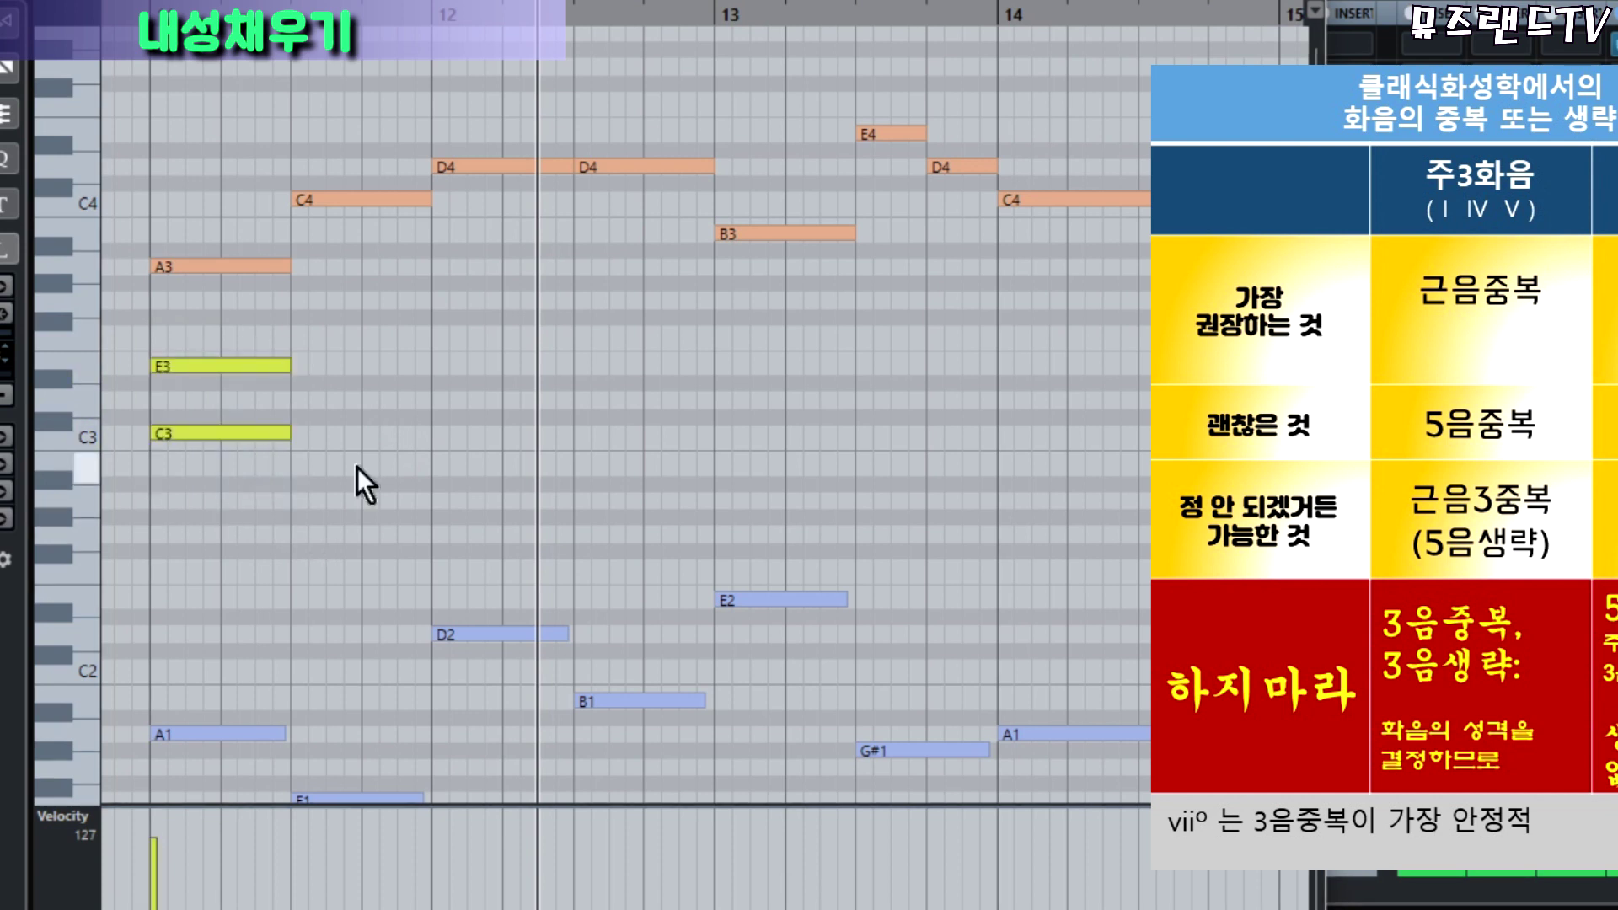
pyautogui.moveTo(130, 185); pyautogui.dragTo(225, 286)
pyautogui.moveTo(141, 322); pyautogui.dragTo(226, 382)
pyautogui.moveTo(138, 414); pyautogui.dragTo(170, 450)
pyautogui.moveTo(130, 658); pyautogui.dragTo(187, 748)
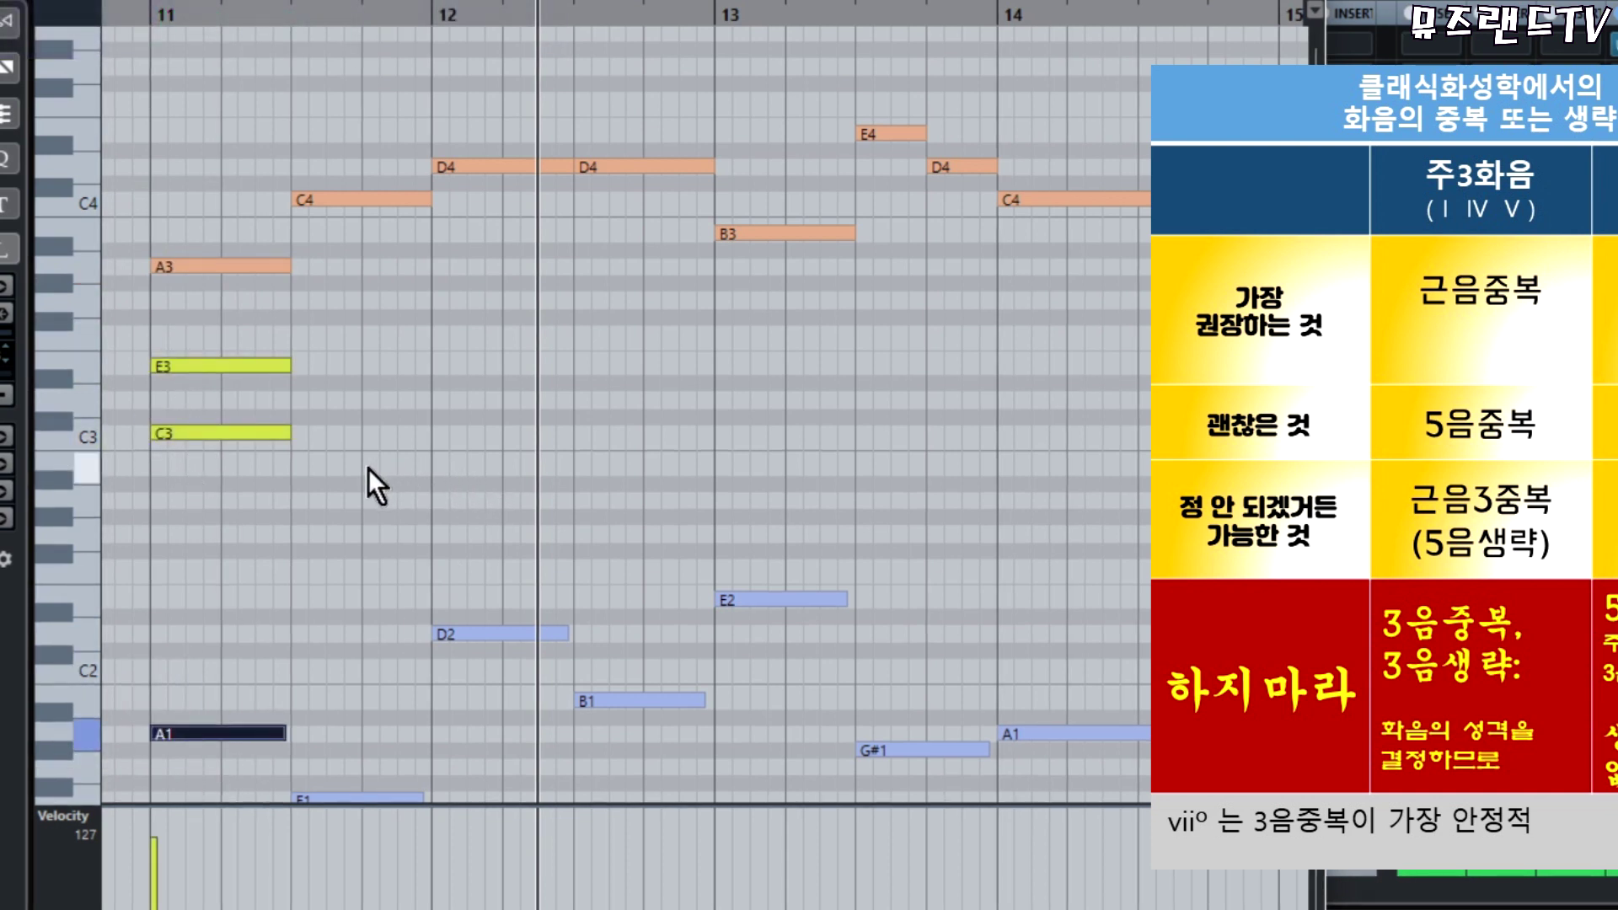
pyautogui.moveTo(154, 177); pyautogui.dragTo(187, 777)
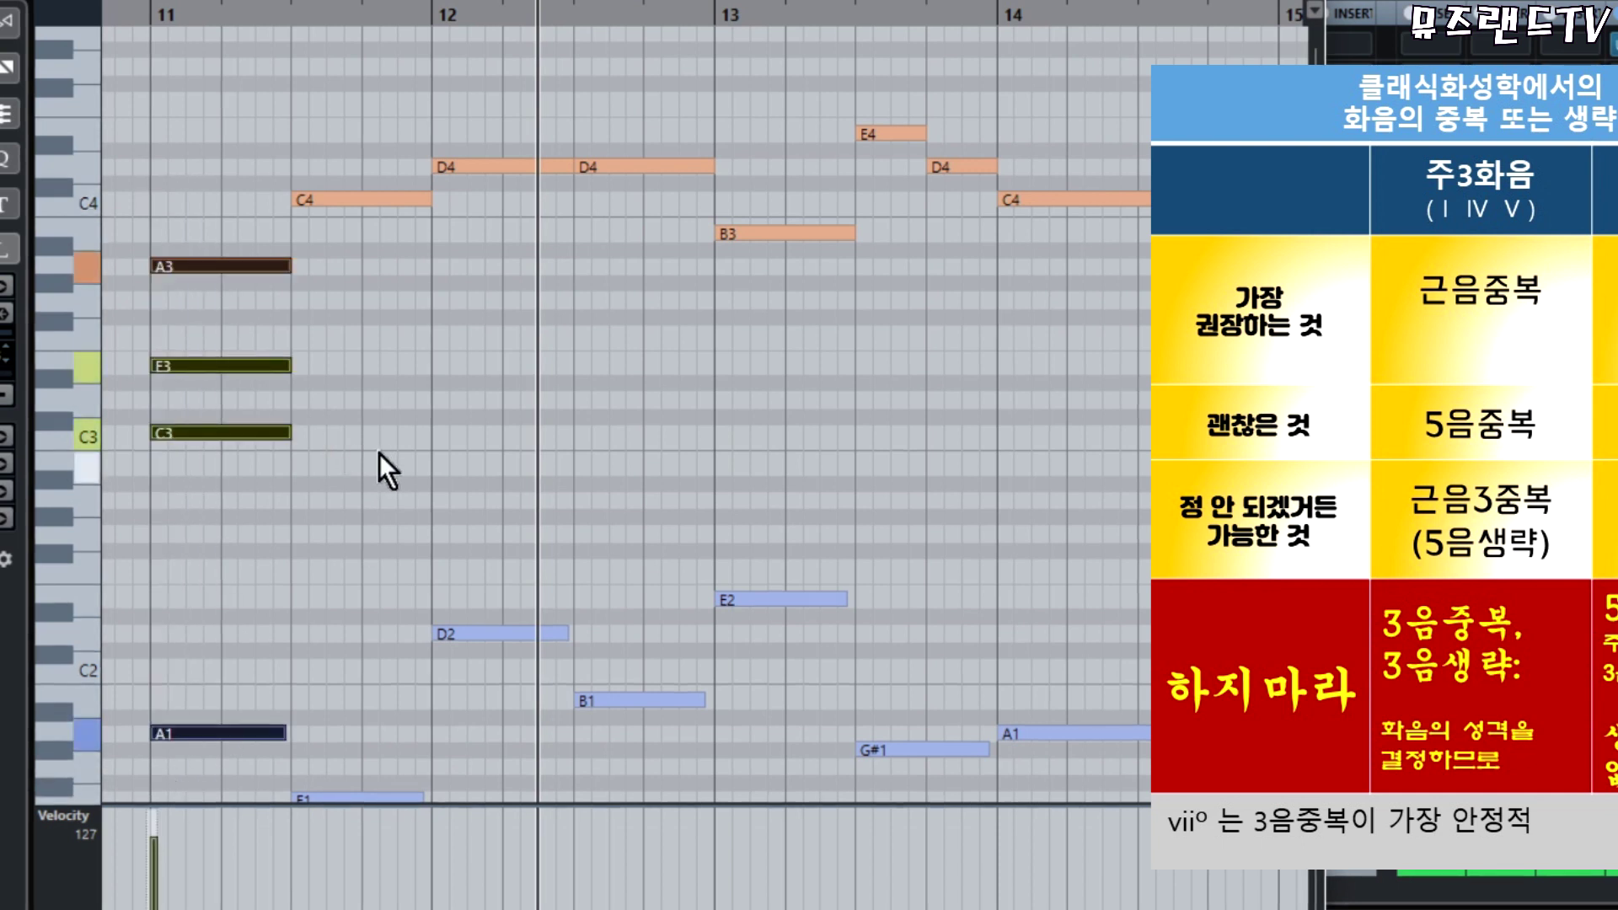
pyautogui.moveTo(127, 222); pyautogui.dragTo(239, 388)
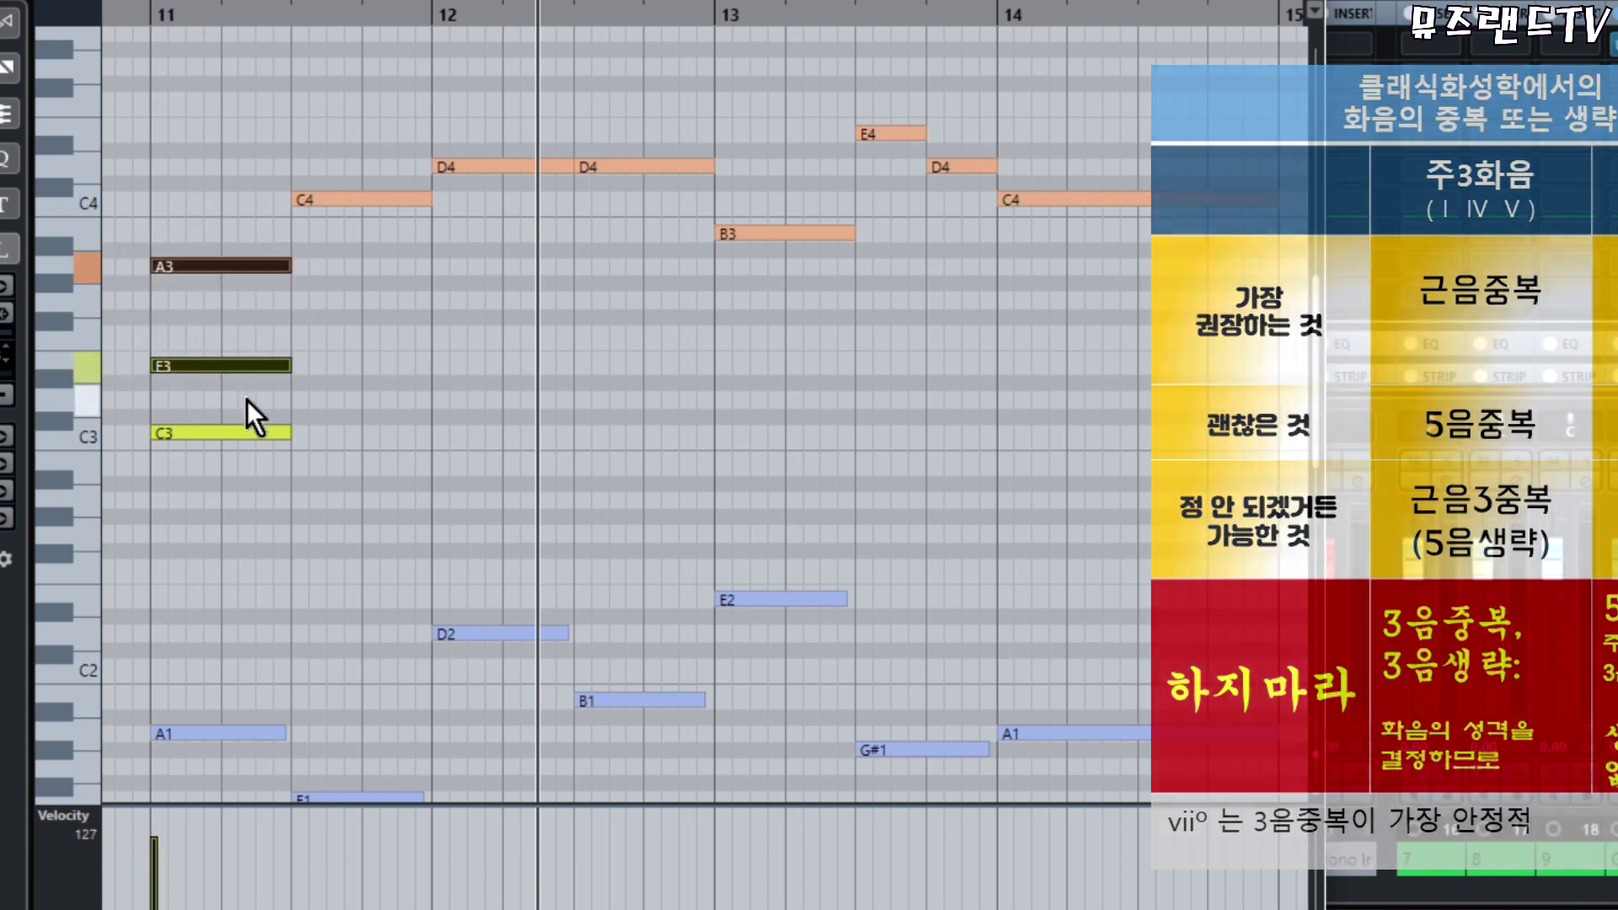
pyautogui.moveTo(123, 331); pyautogui.dragTo(212, 516)
# Compare the distance between the C3 inner voice and the A1 bass note, and review the whole bar 11 chord.
pyautogui.moveTo(133, 402); pyautogui.dragTo(245, 767)
pyautogui.moveTo(137, 402)
pyautogui.mouseDown()
pyautogui.moveTo(183, 704)
pyautogui.moveTo(214, 780)
pyautogui.mouseUp()
pyautogui.click(165, 626)
pyautogui.moveTo(138, 685); pyautogui.dragTo(214, 775)
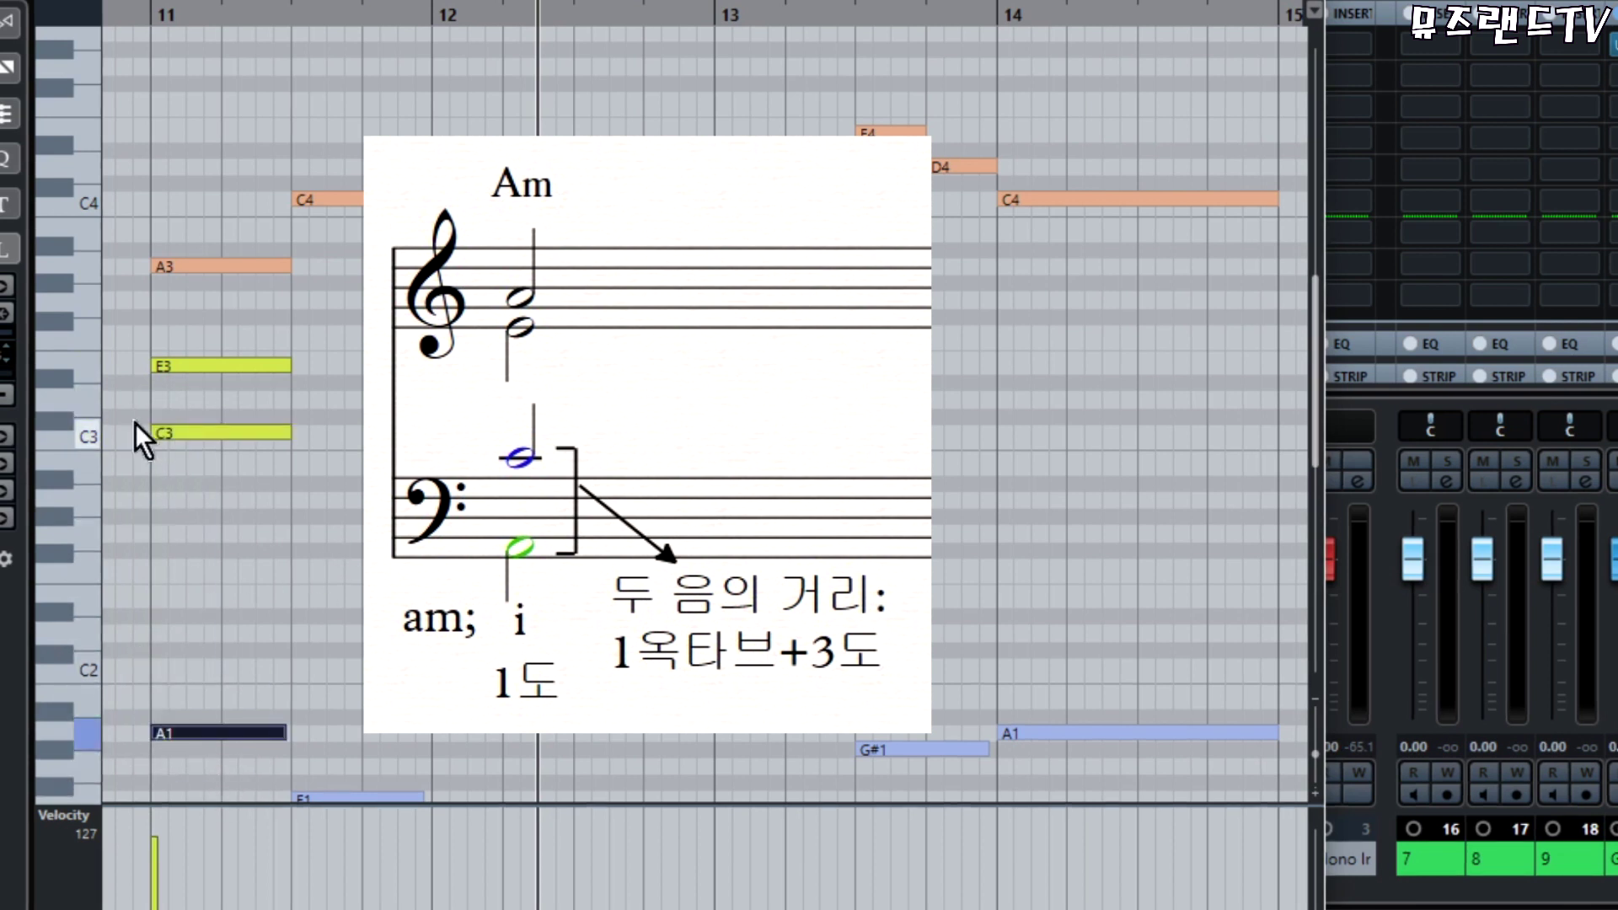
pyautogui.moveTo(119, 404); pyautogui.dragTo(256, 529)
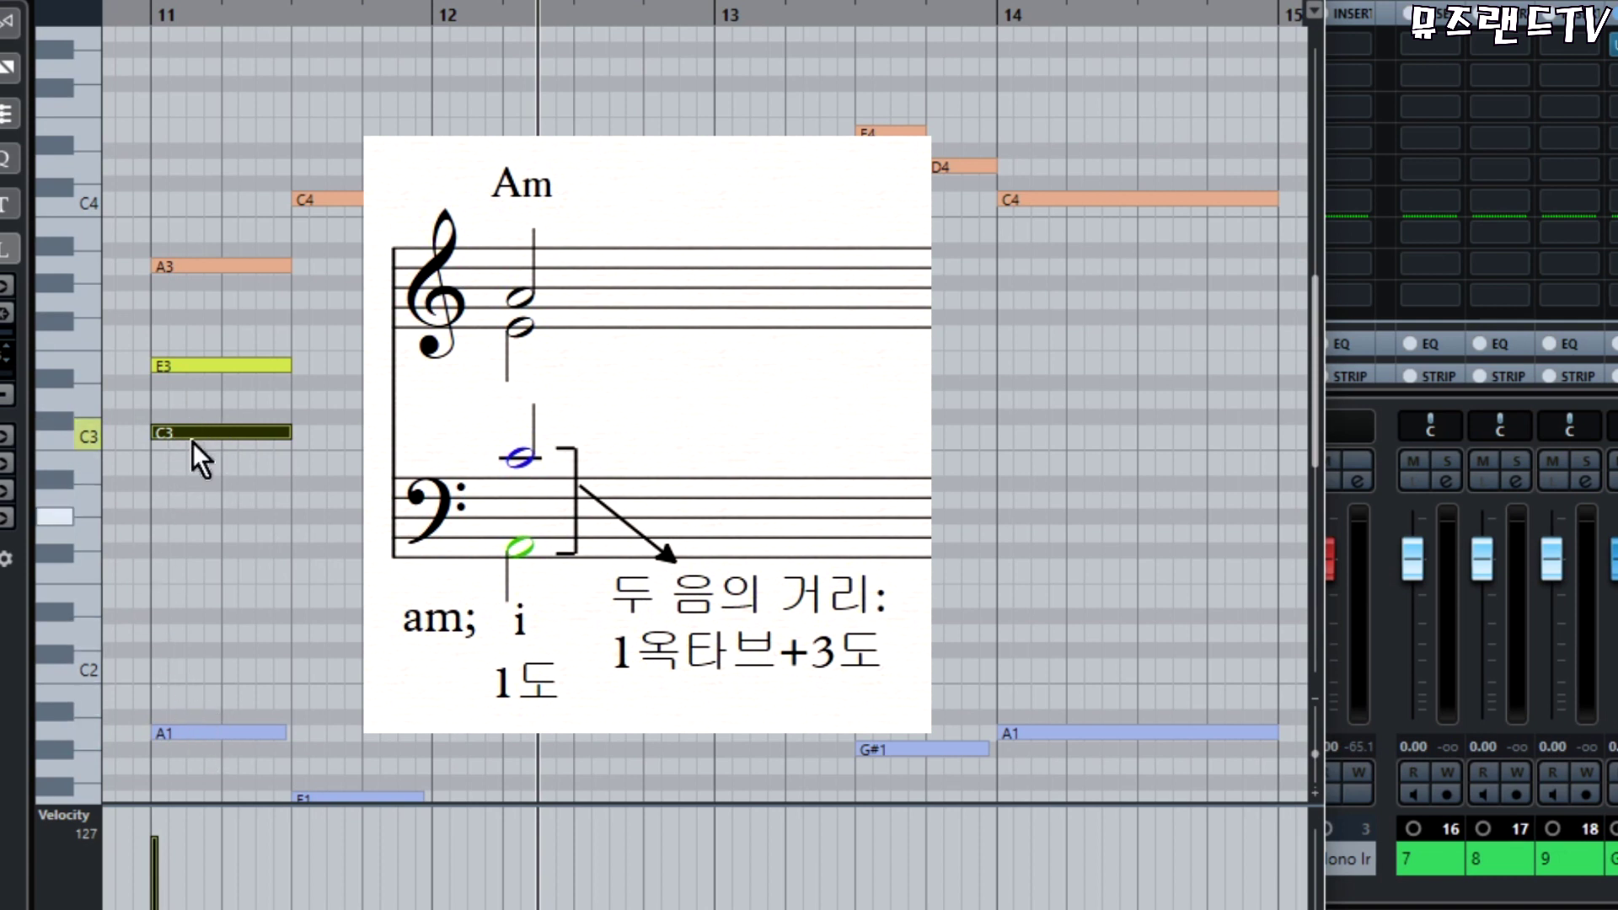
pyautogui.moveTo(122, 401); pyautogui.dragTo(249, 766)
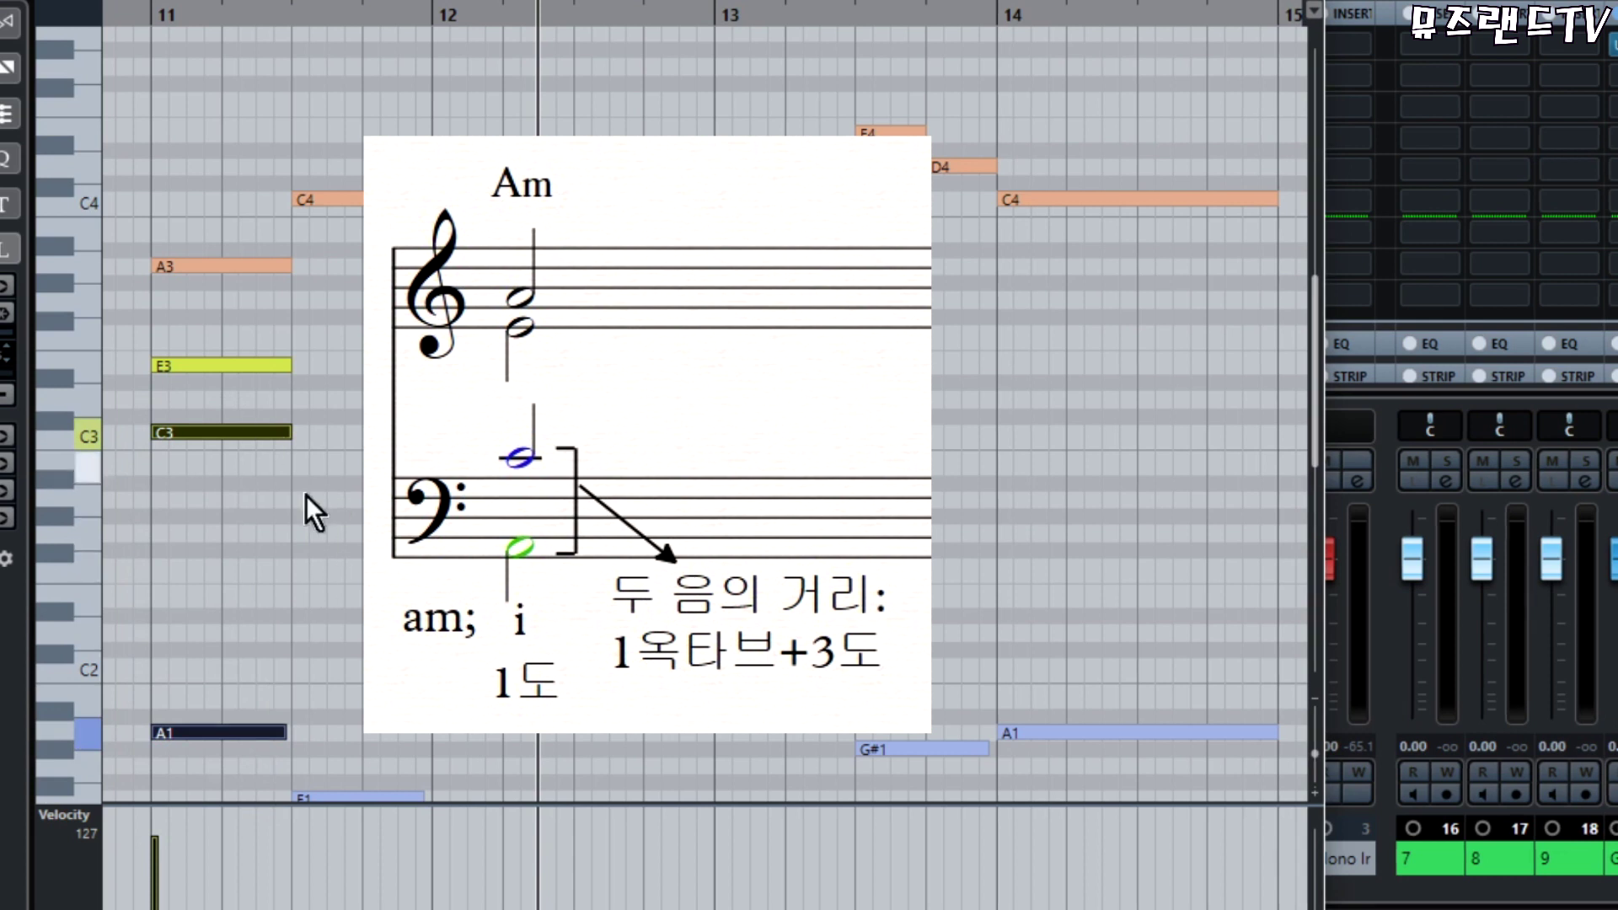
pyautogui.click(297, 612)
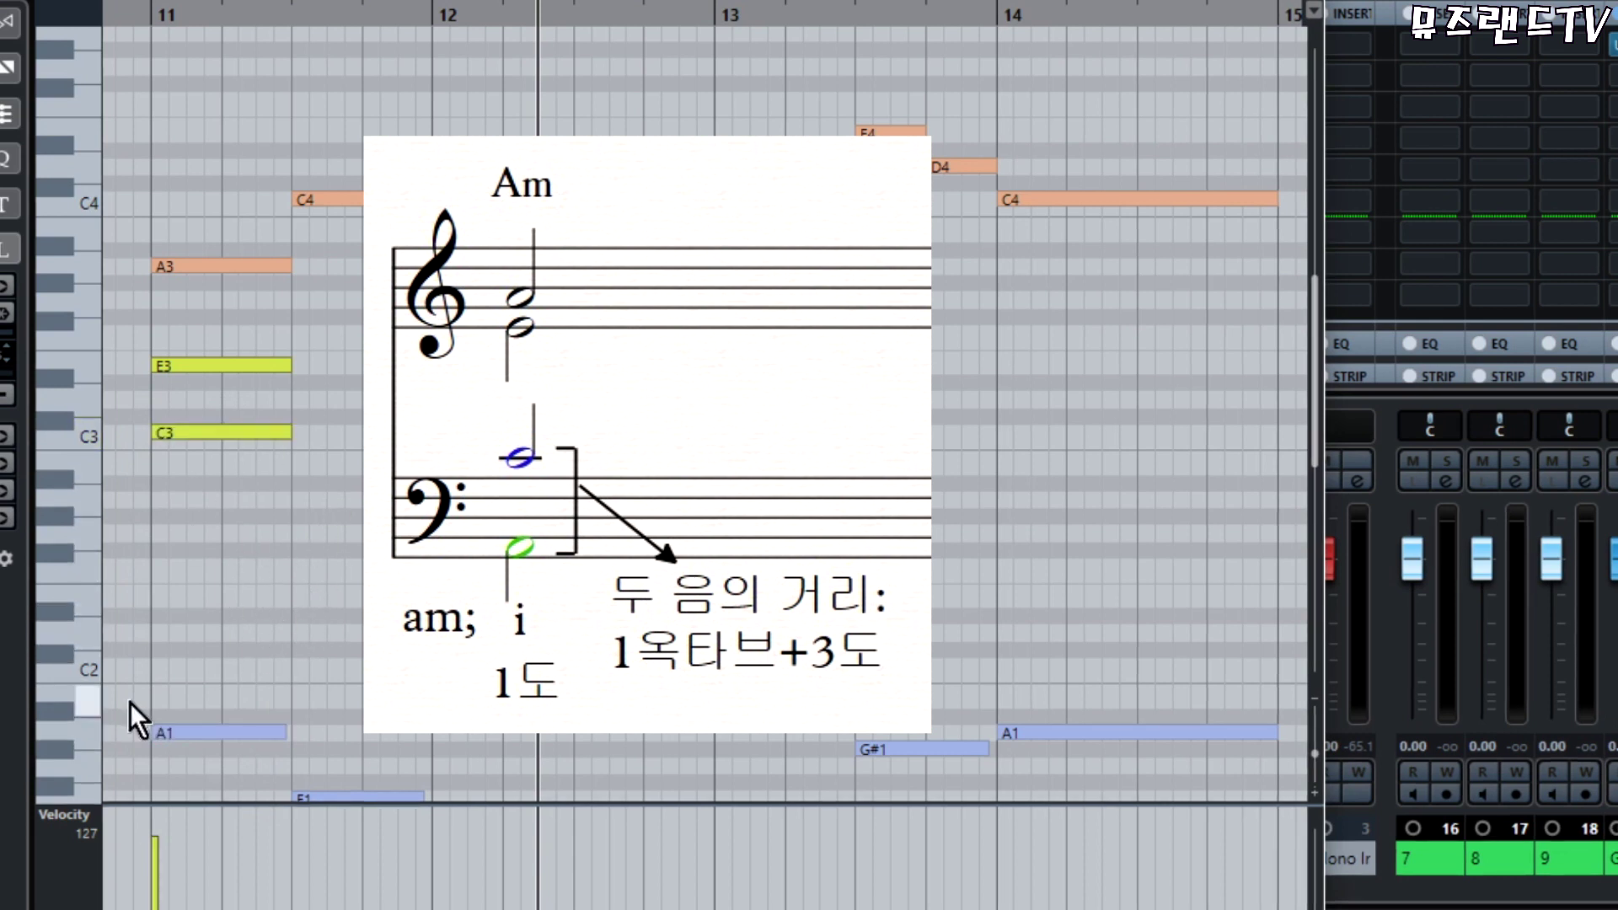
pyautogui.moveTo(143, 663); pyautogui.dragTo(218, 761)
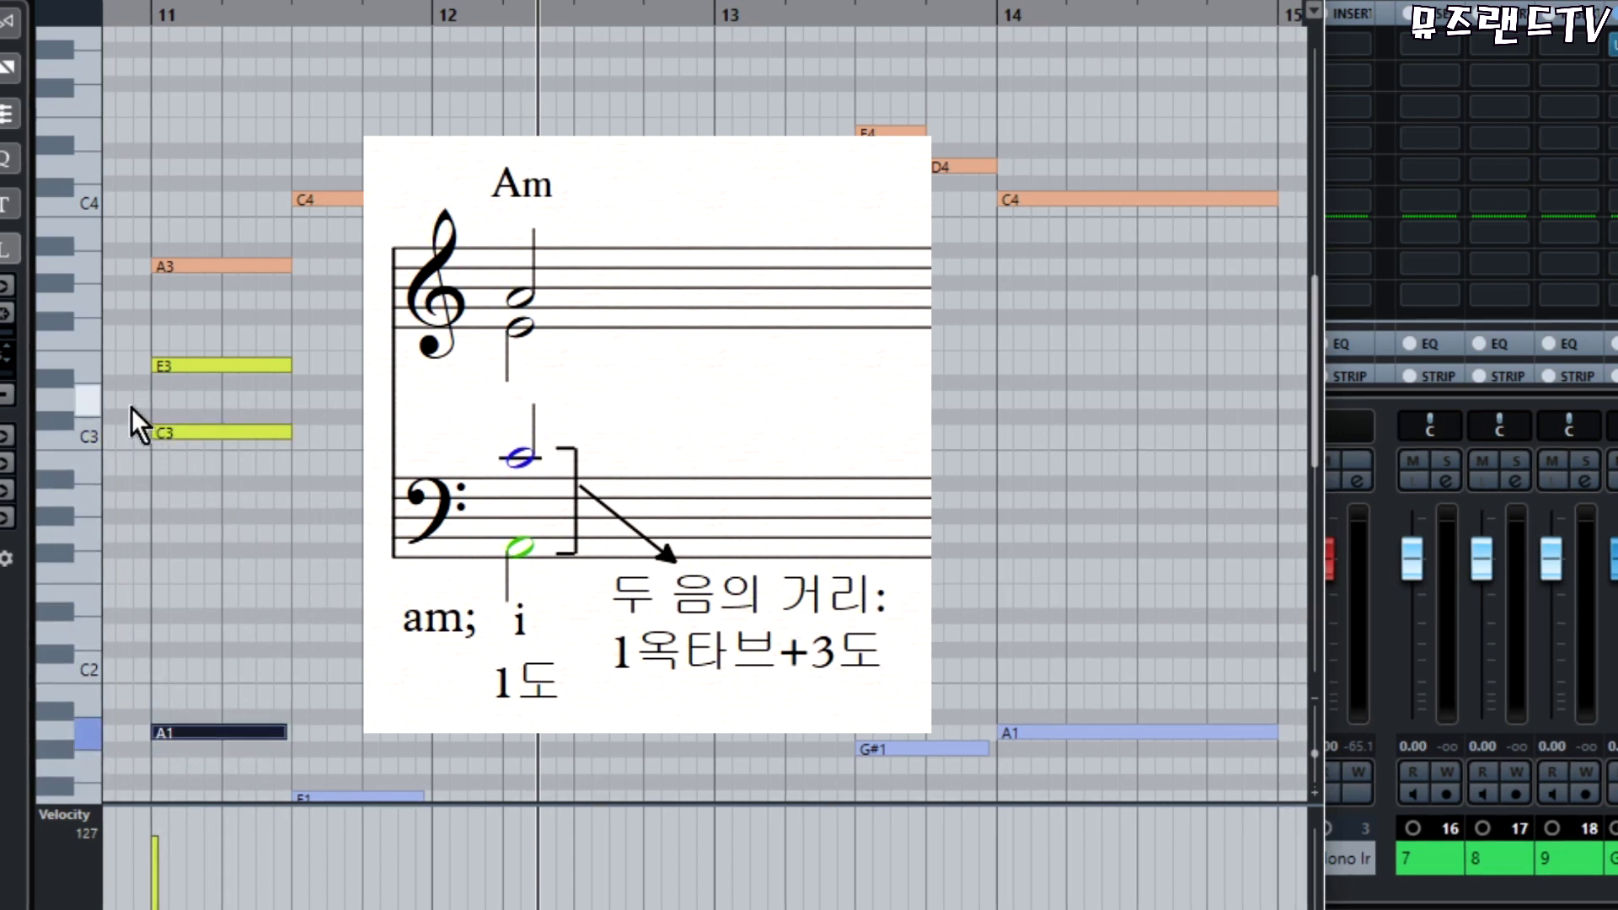
pyautogui.moveTo(132, 408); pyautogui.dragTo(280, 638)
pyautogui.click(279, 639)
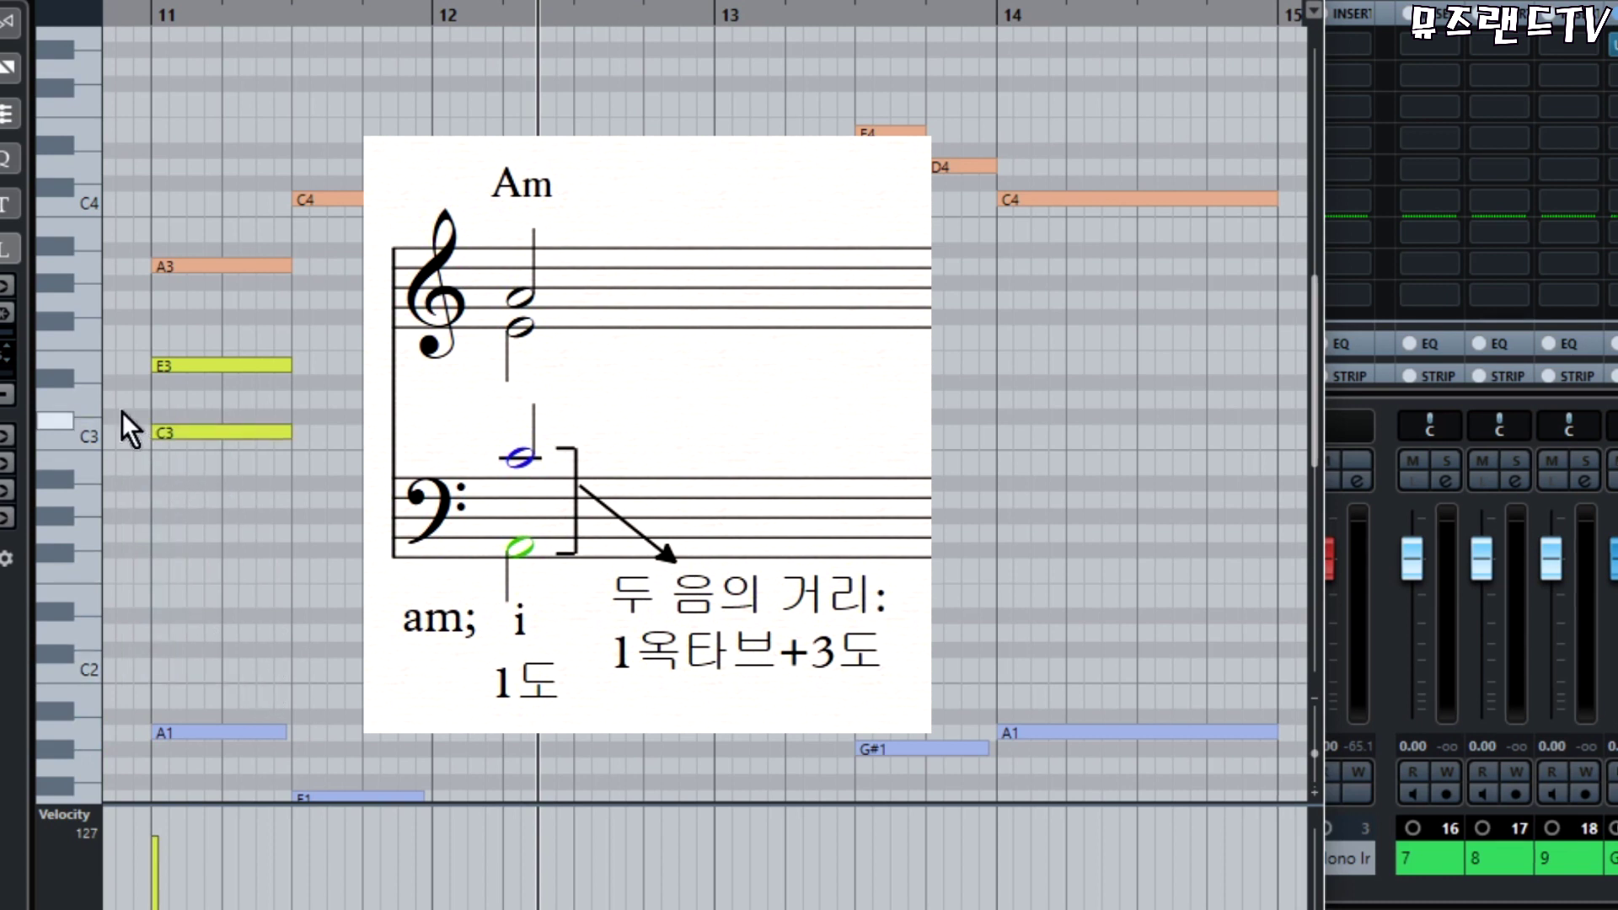
pyautogui.moveTo(123, 402); pyautogui.dragTo(221, 763)
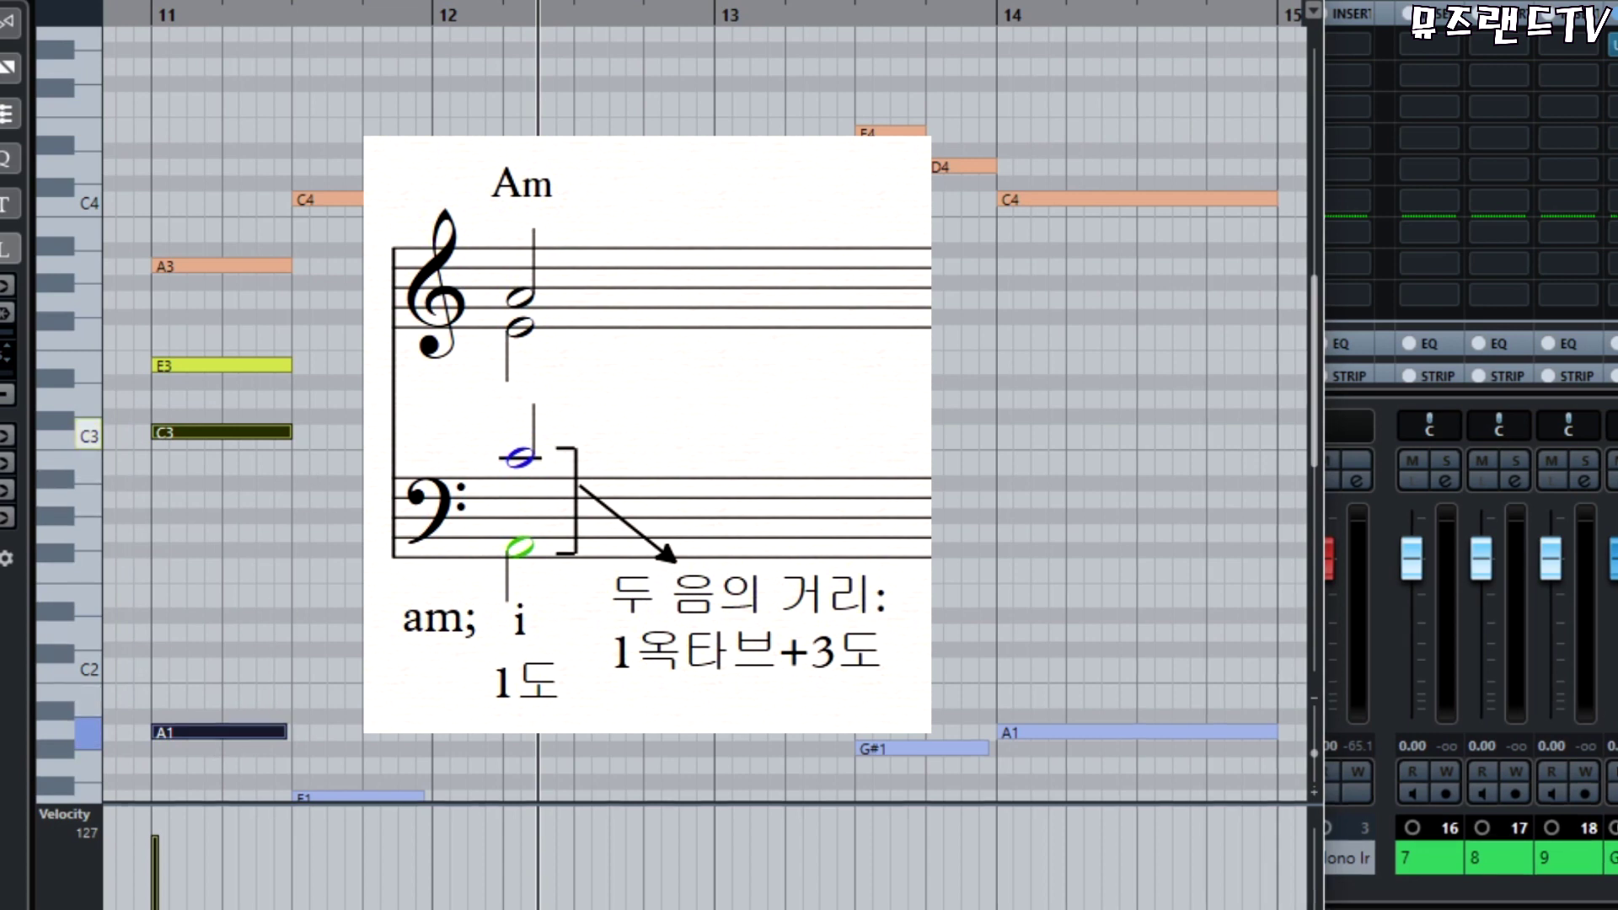
pyautogui.click(431, 466)
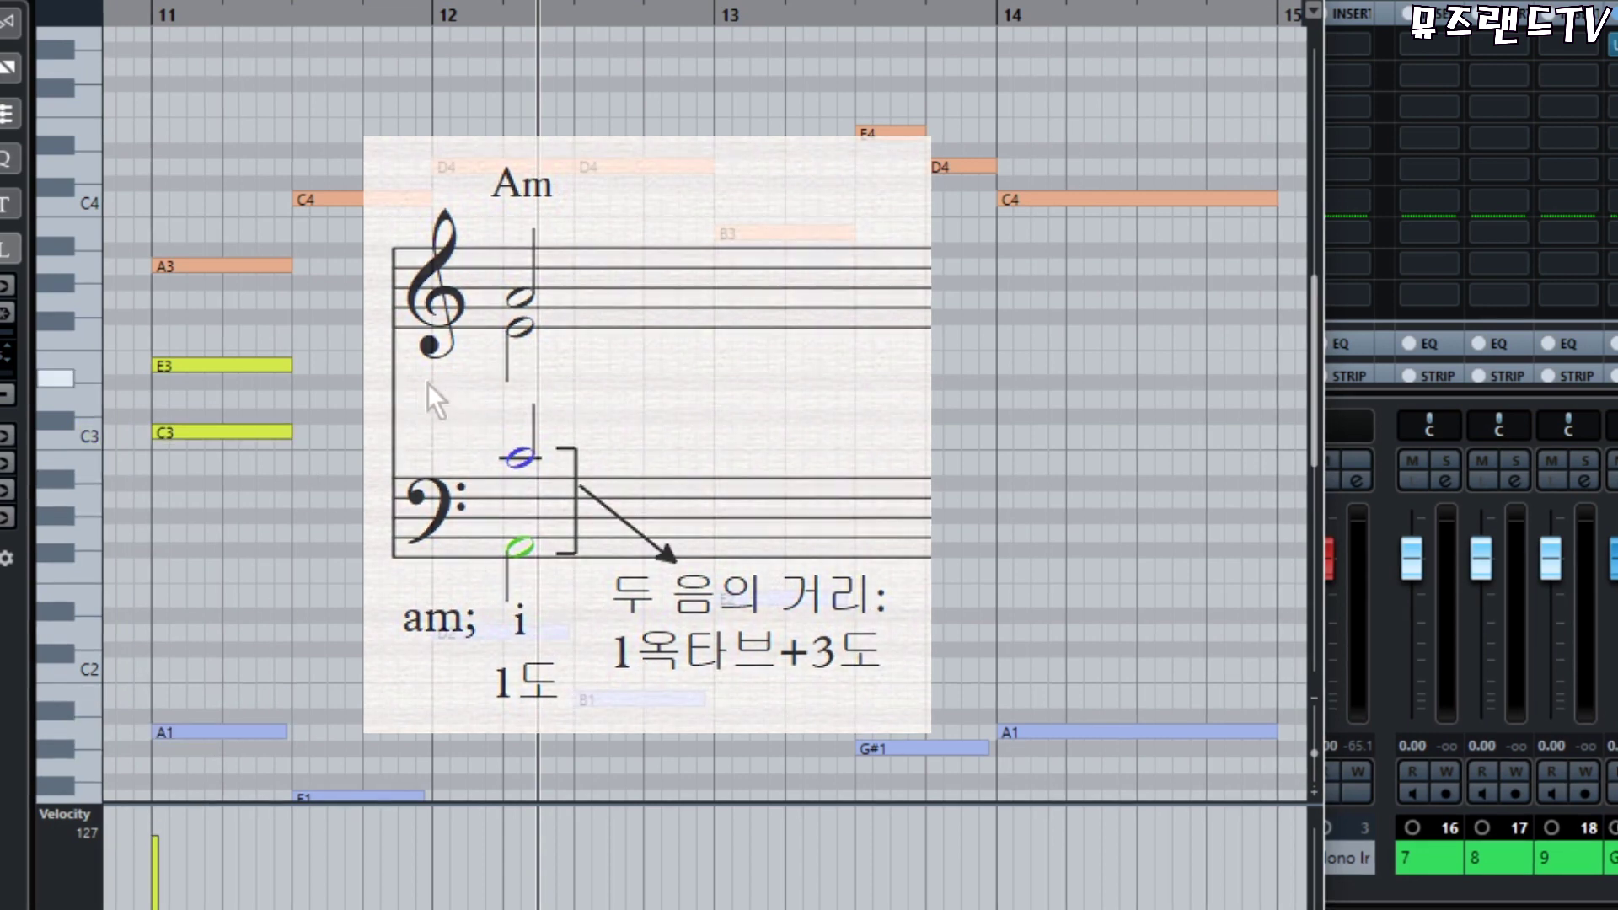
pyautogui.moveTo(123, 211); pyautogui.dragTo(220, 768)
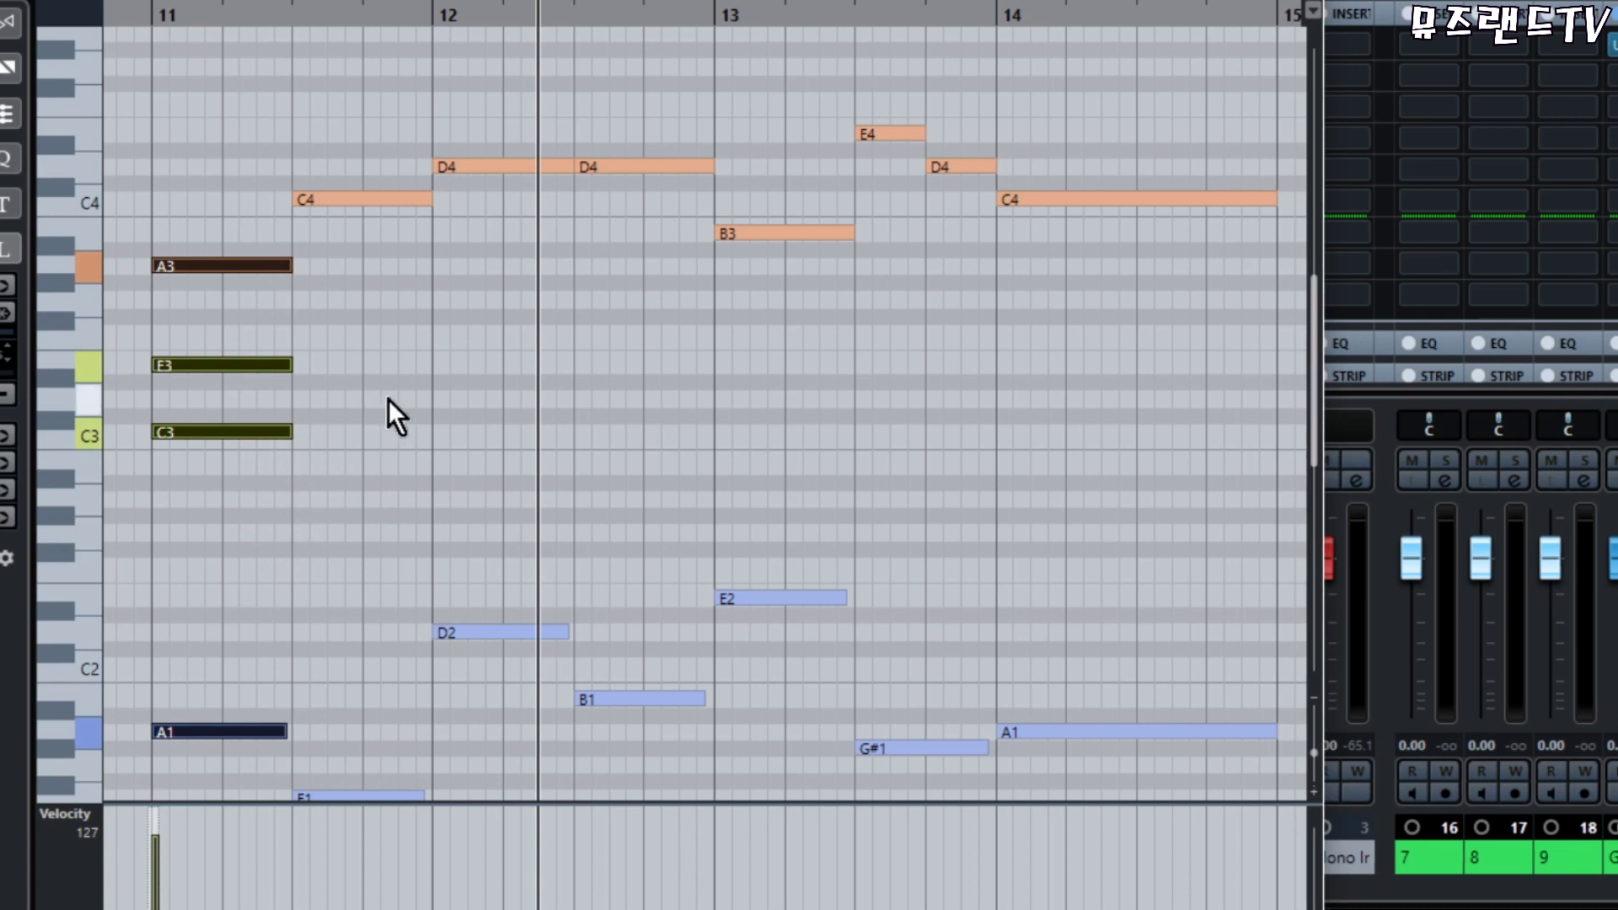
pyautogui.click(317, 487)
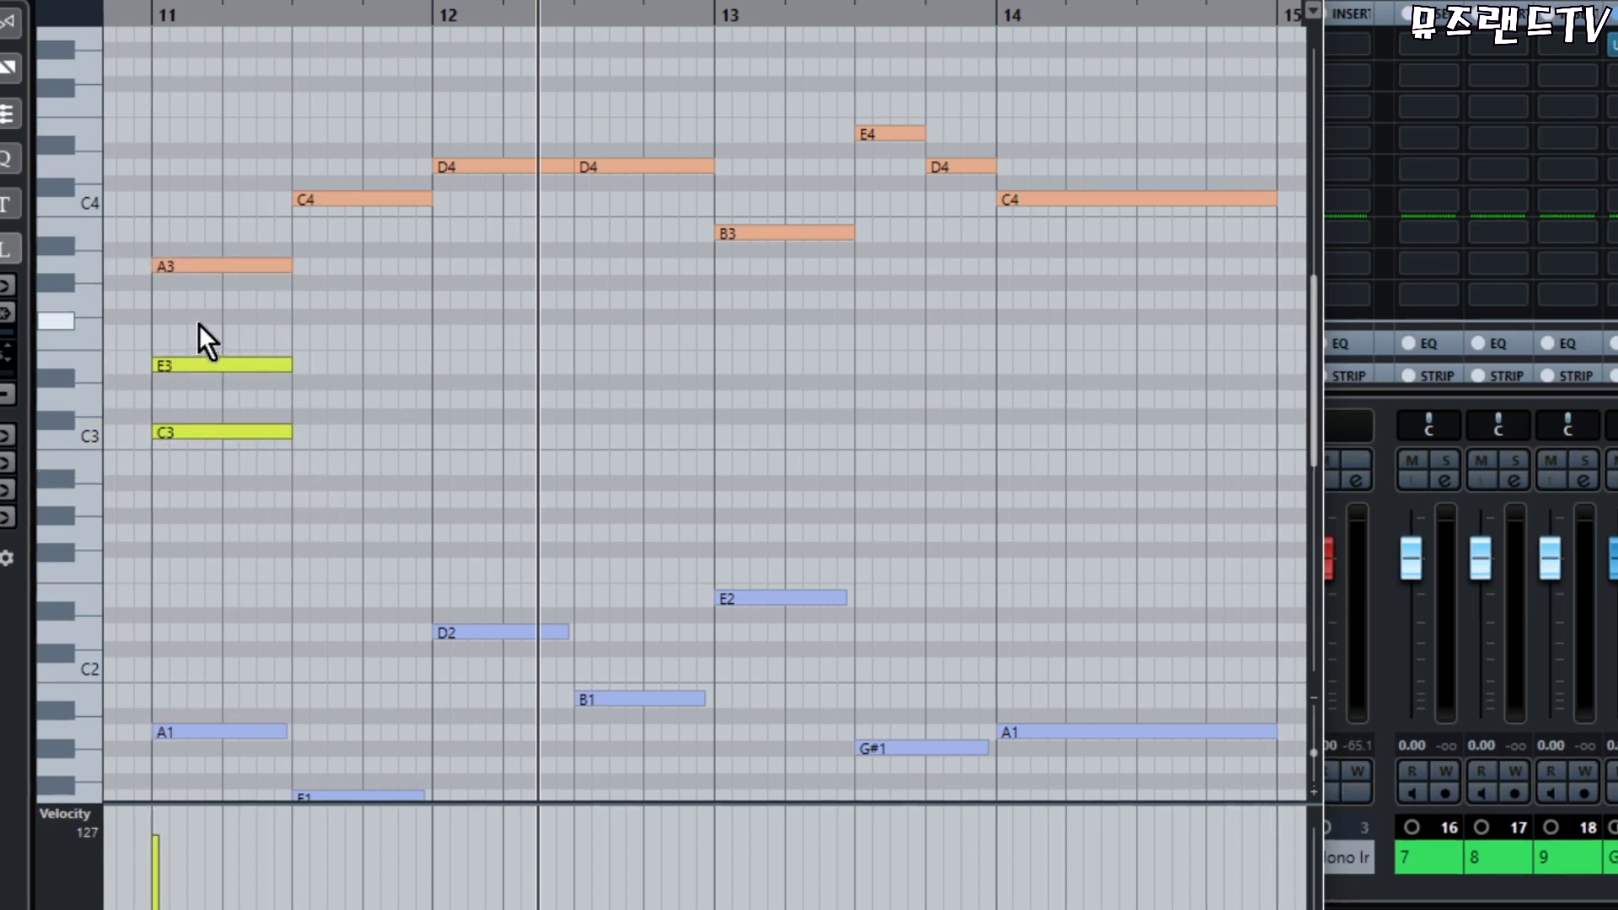
# Transpose the E3 note at the start of bar 11 down one octave to E2.
pyautogui.moveTo(199, 325); pyautogui.dragTo(258, 387)
pyautogui.hotkey('shift', 'Down')
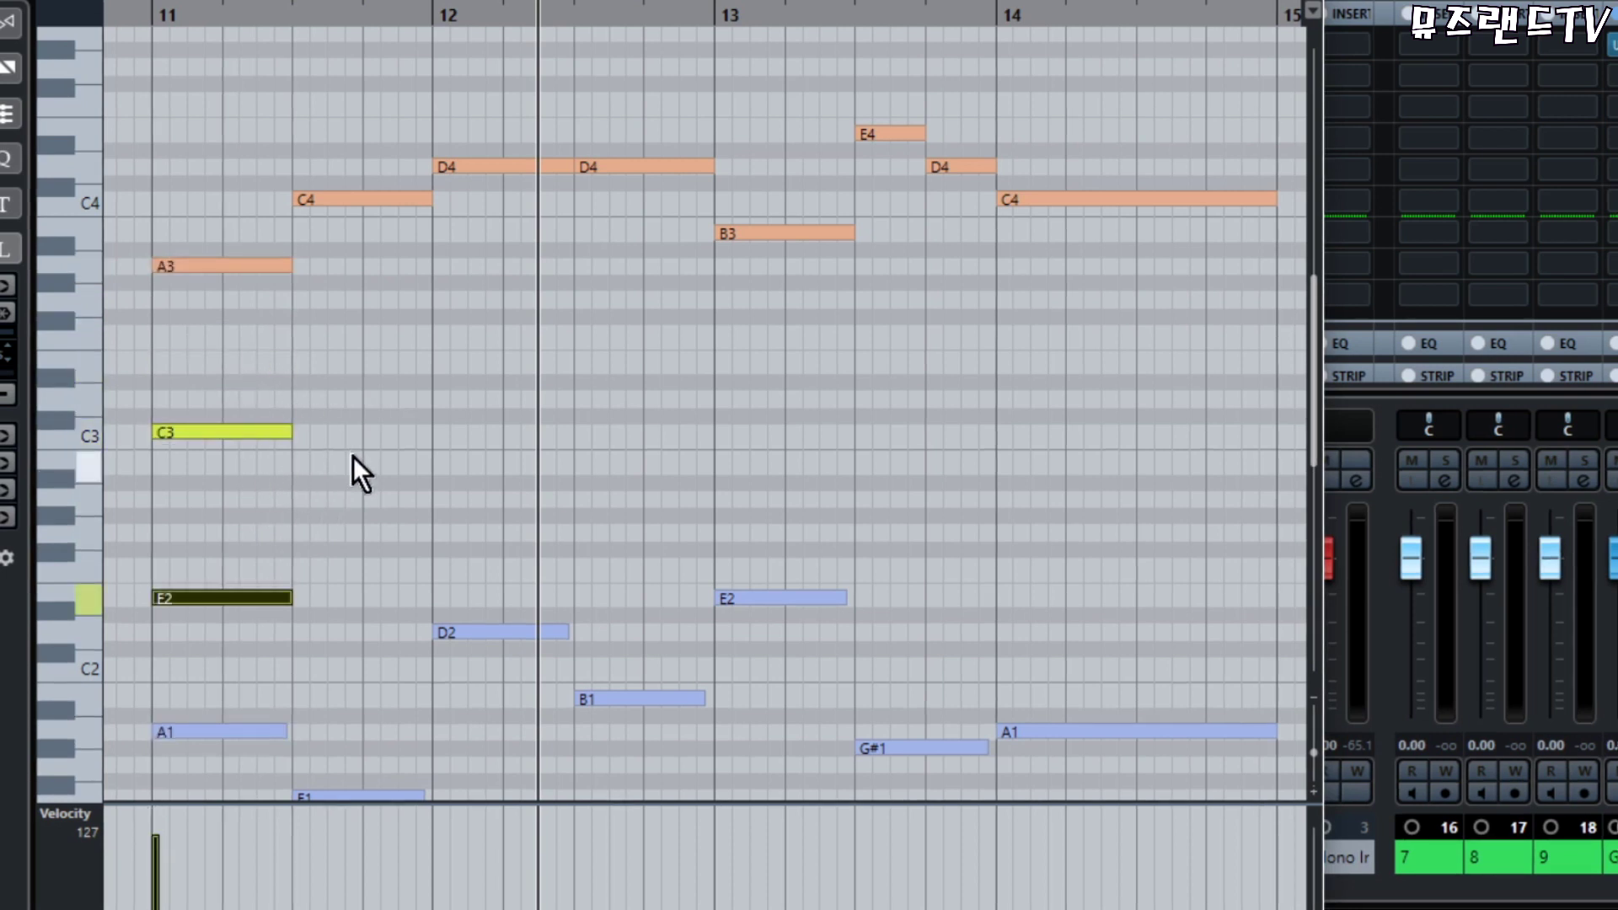
pyautogui.click(328, 486)
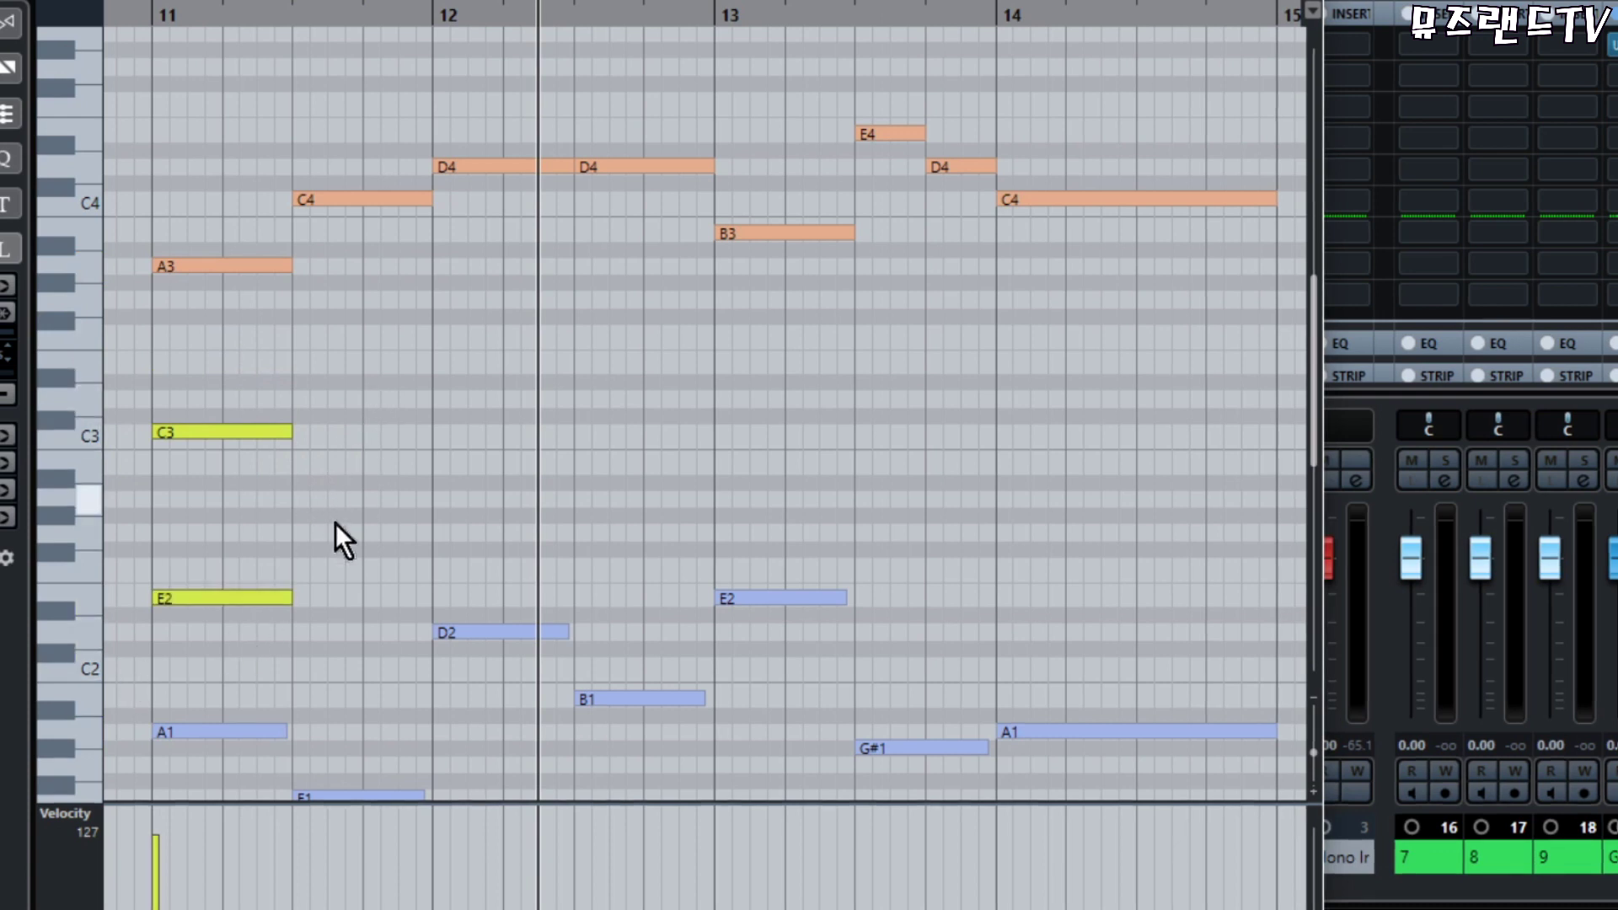
pyautogui.moveTo(145, 170); pyautogui.dragTo(226, 785)
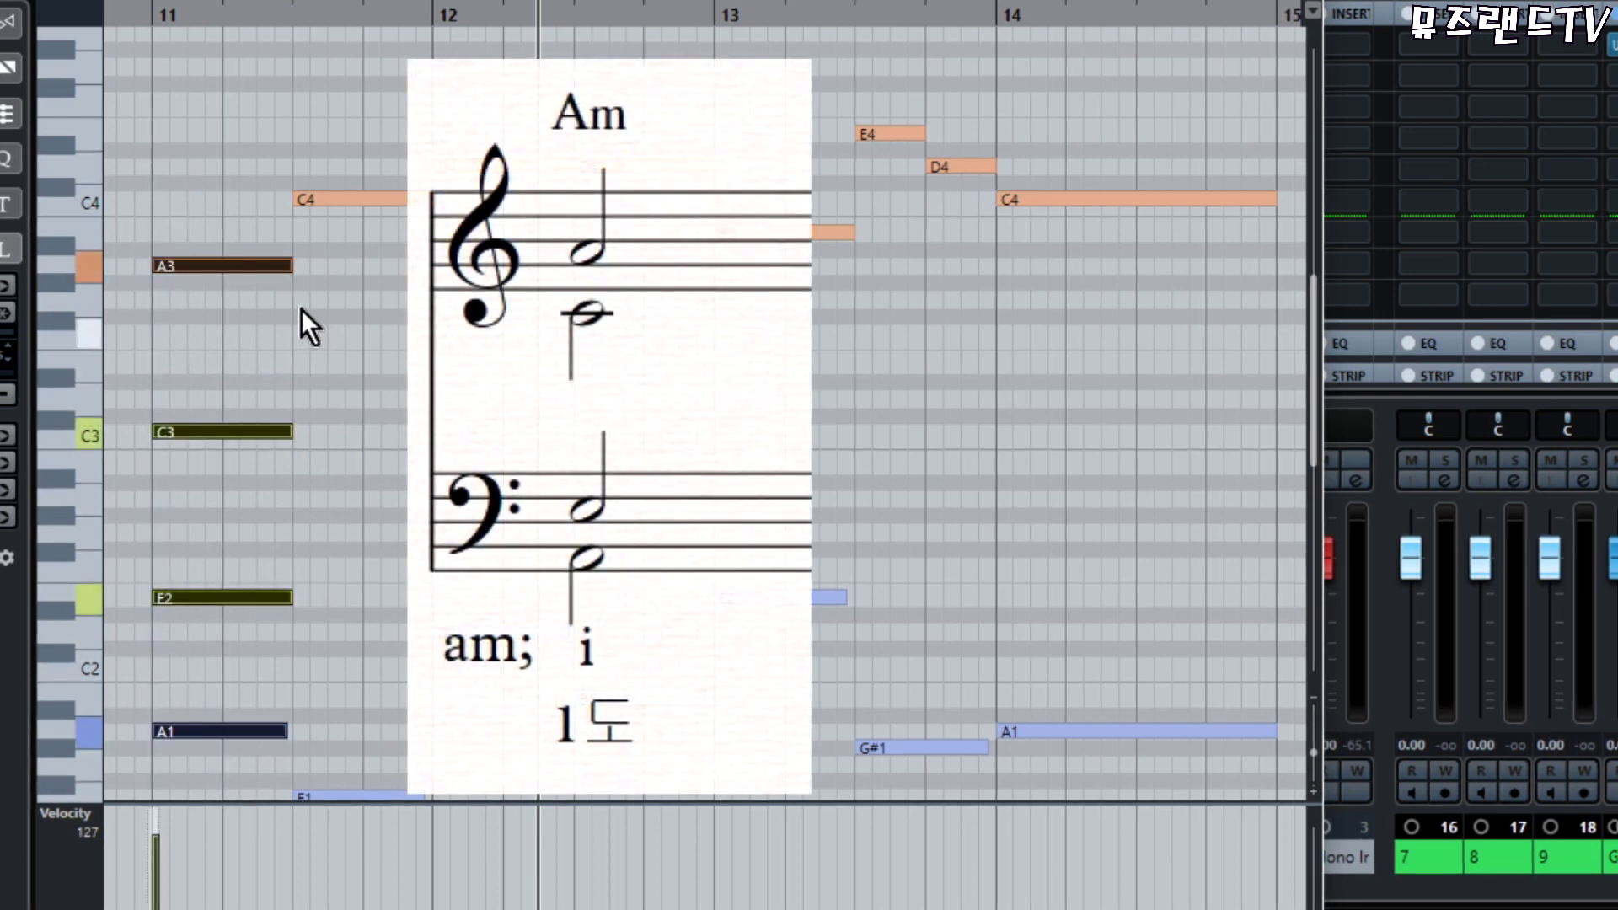
pyautogui.moveTo(163, 159); pyautogui.dragTo(227, 779)
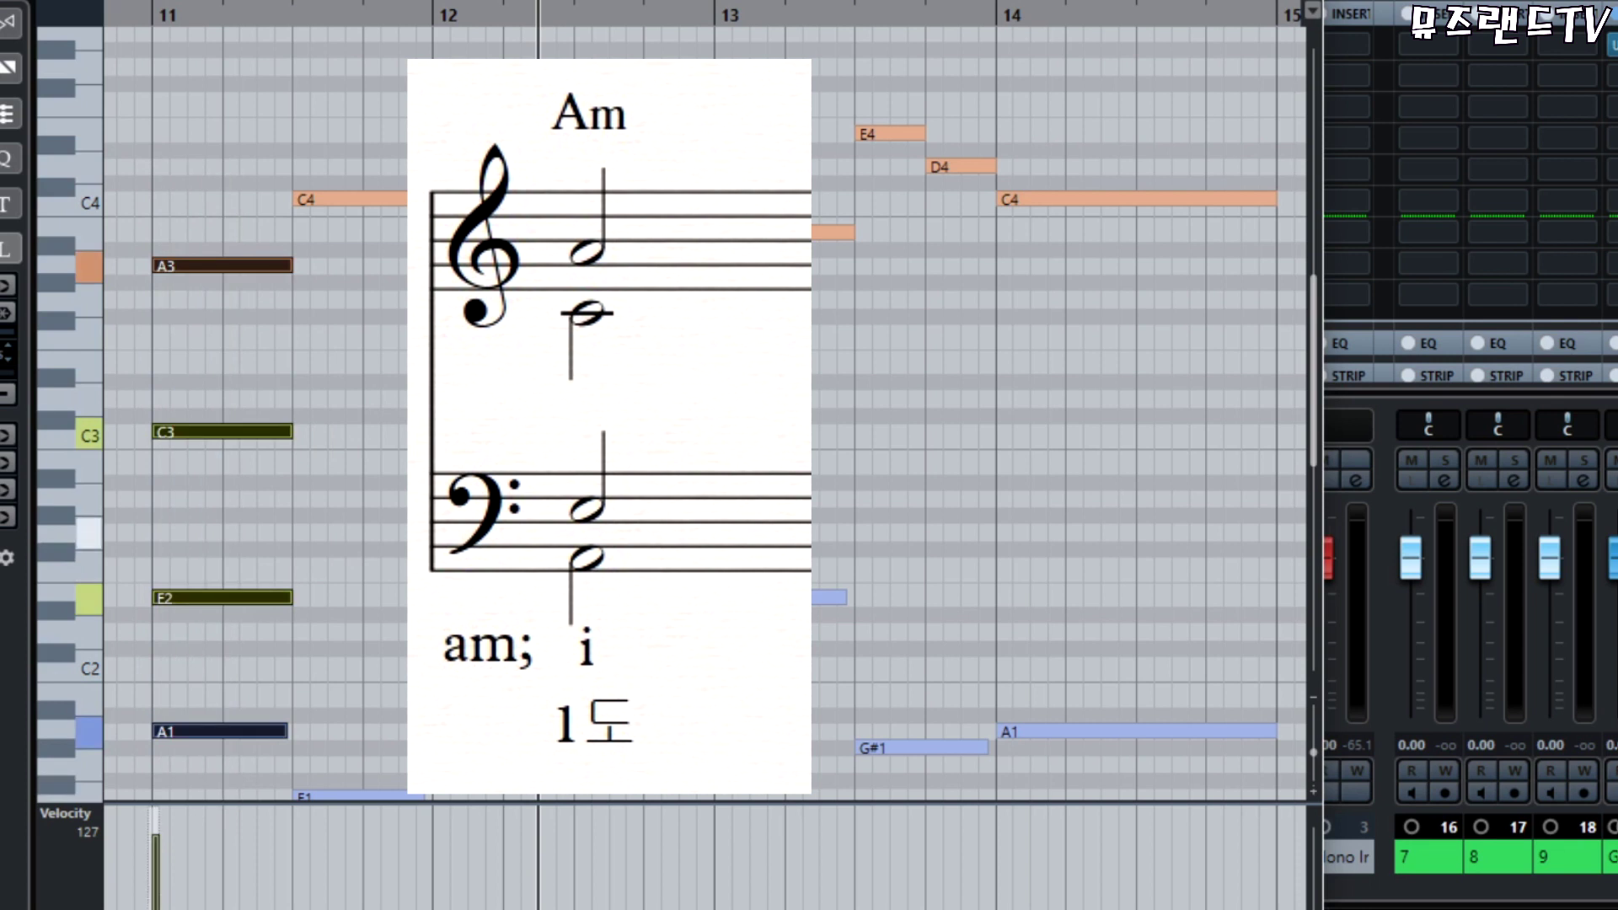
pyautogui.click(590, 479)
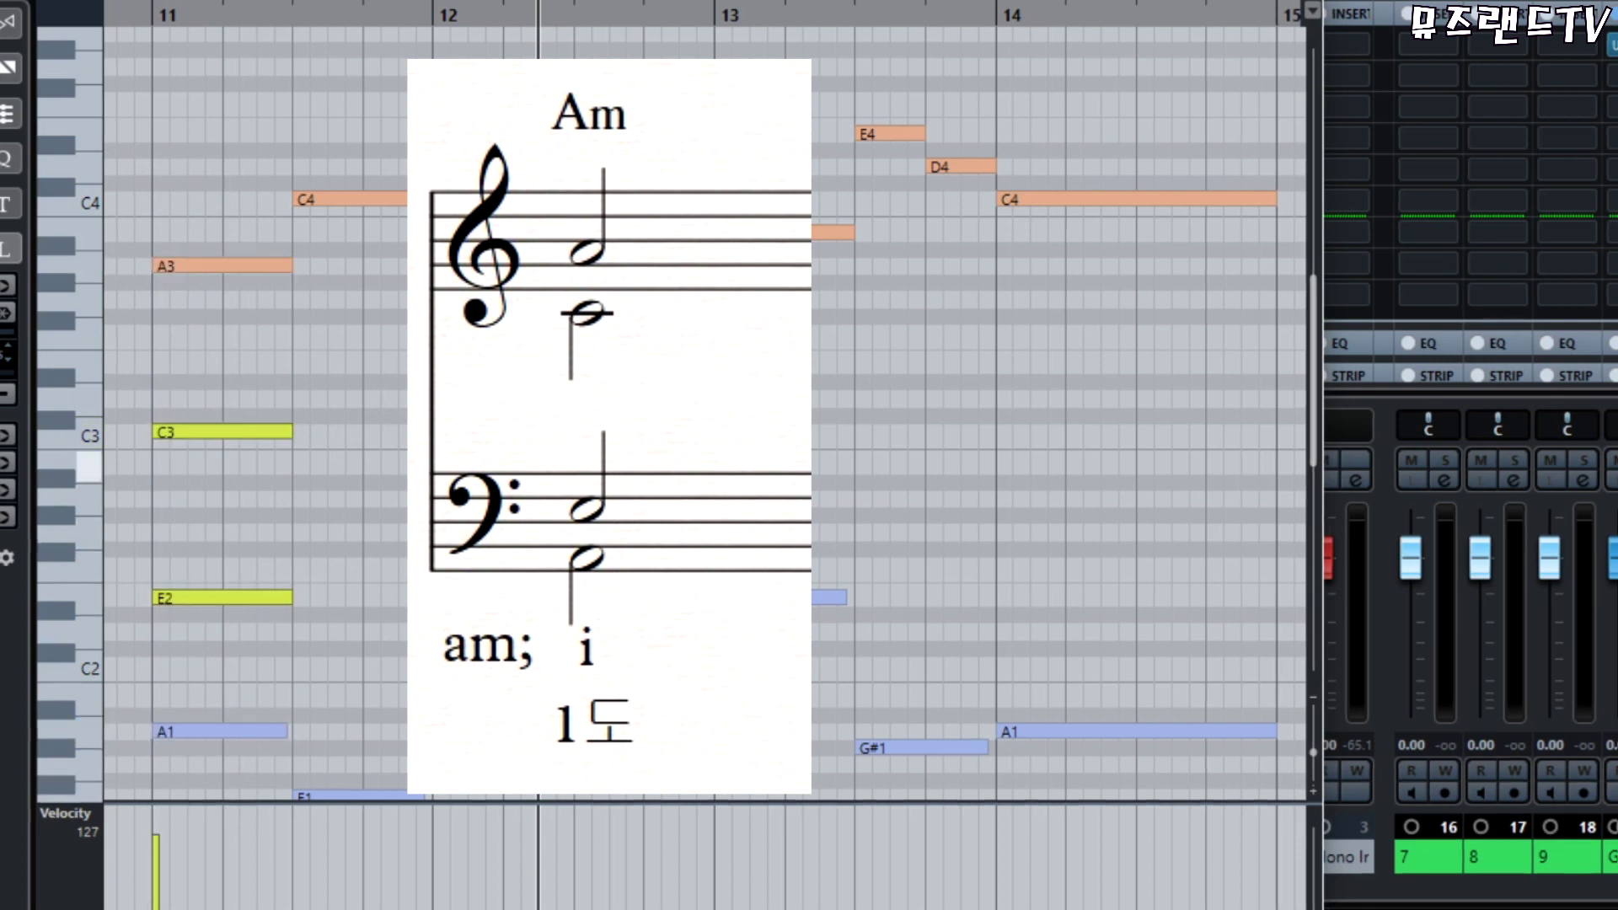
# Distinguish the two inner voices at bar 11 by colour, with pale yellow for C3 and green for E2.
pyautogui.click(224, 434)
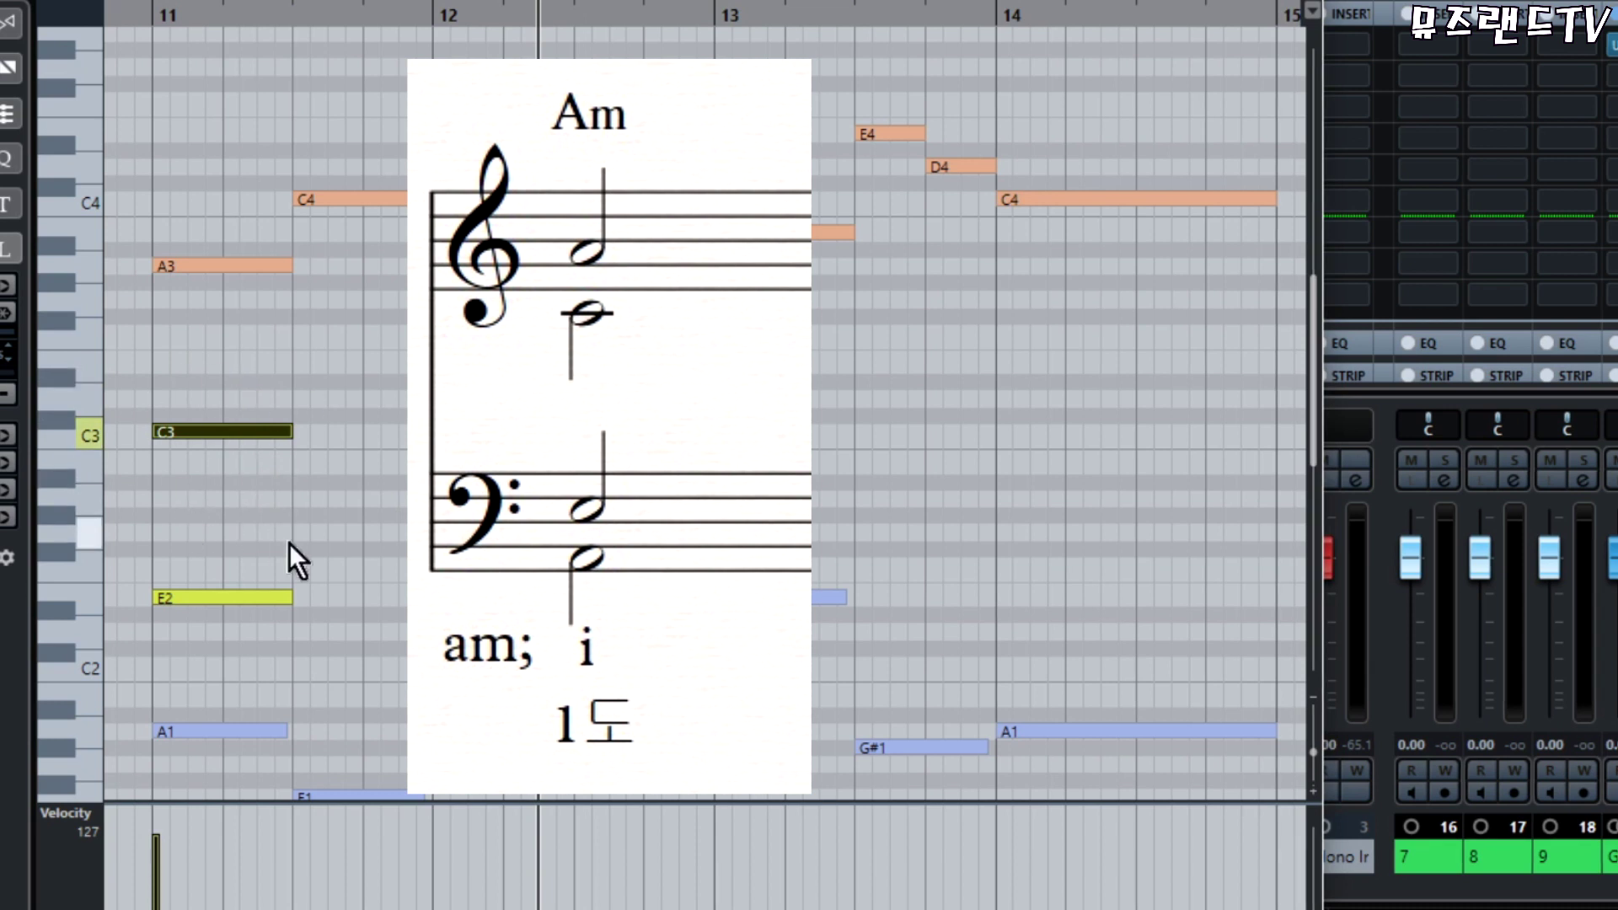
pyautogui.click(206, 598)
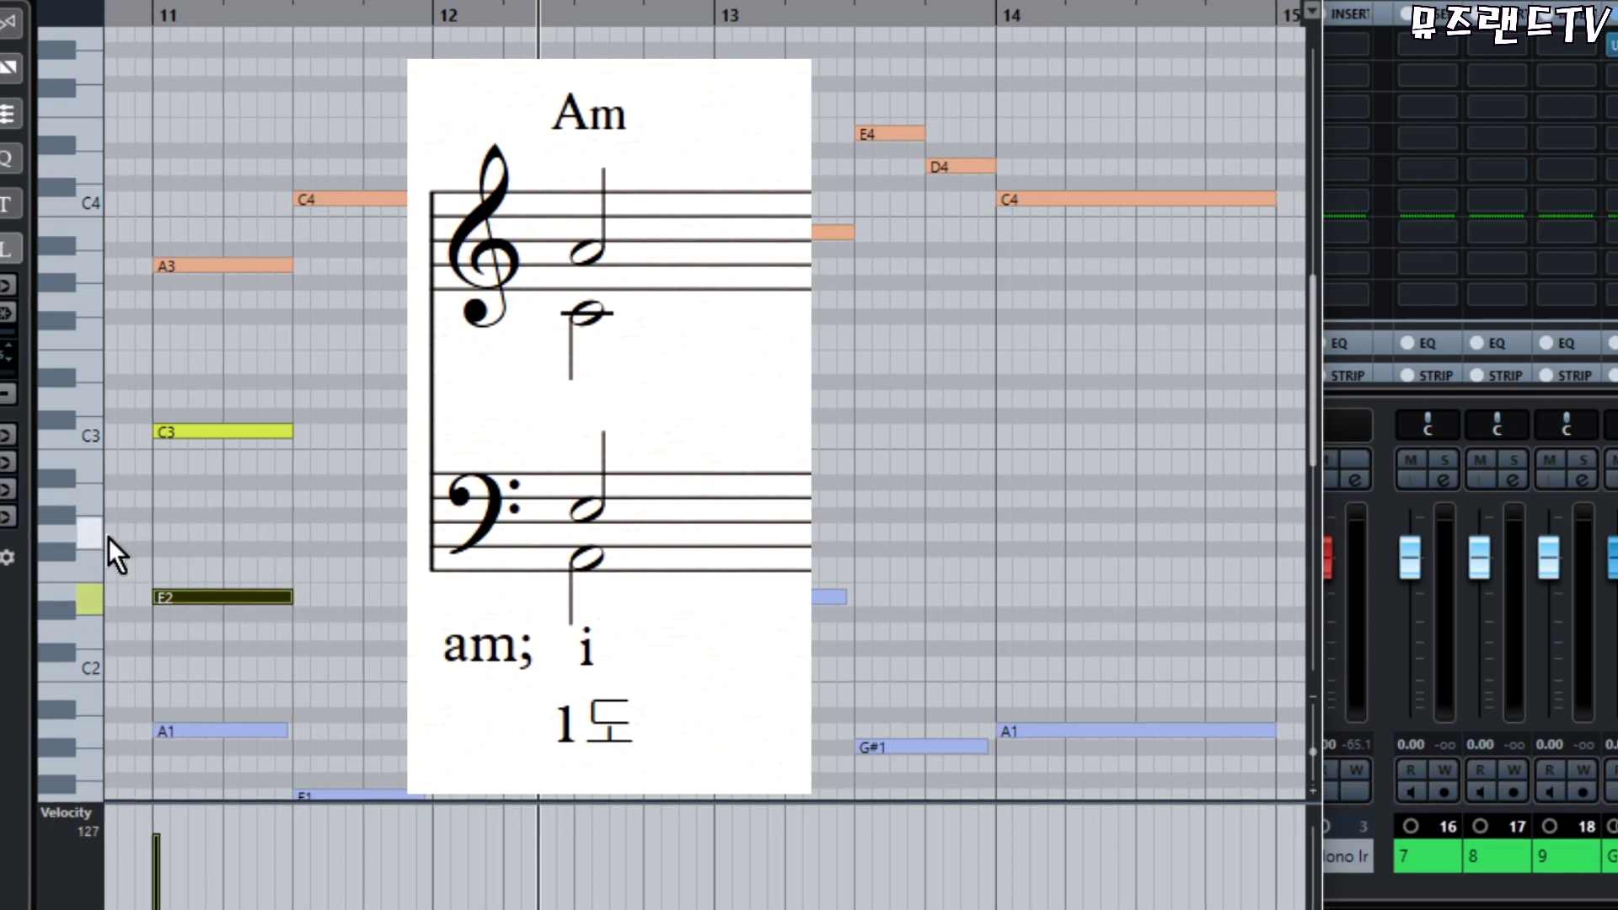
pyautogui.moveTo(156, 544); pyautogui.dragTo(220, 630)
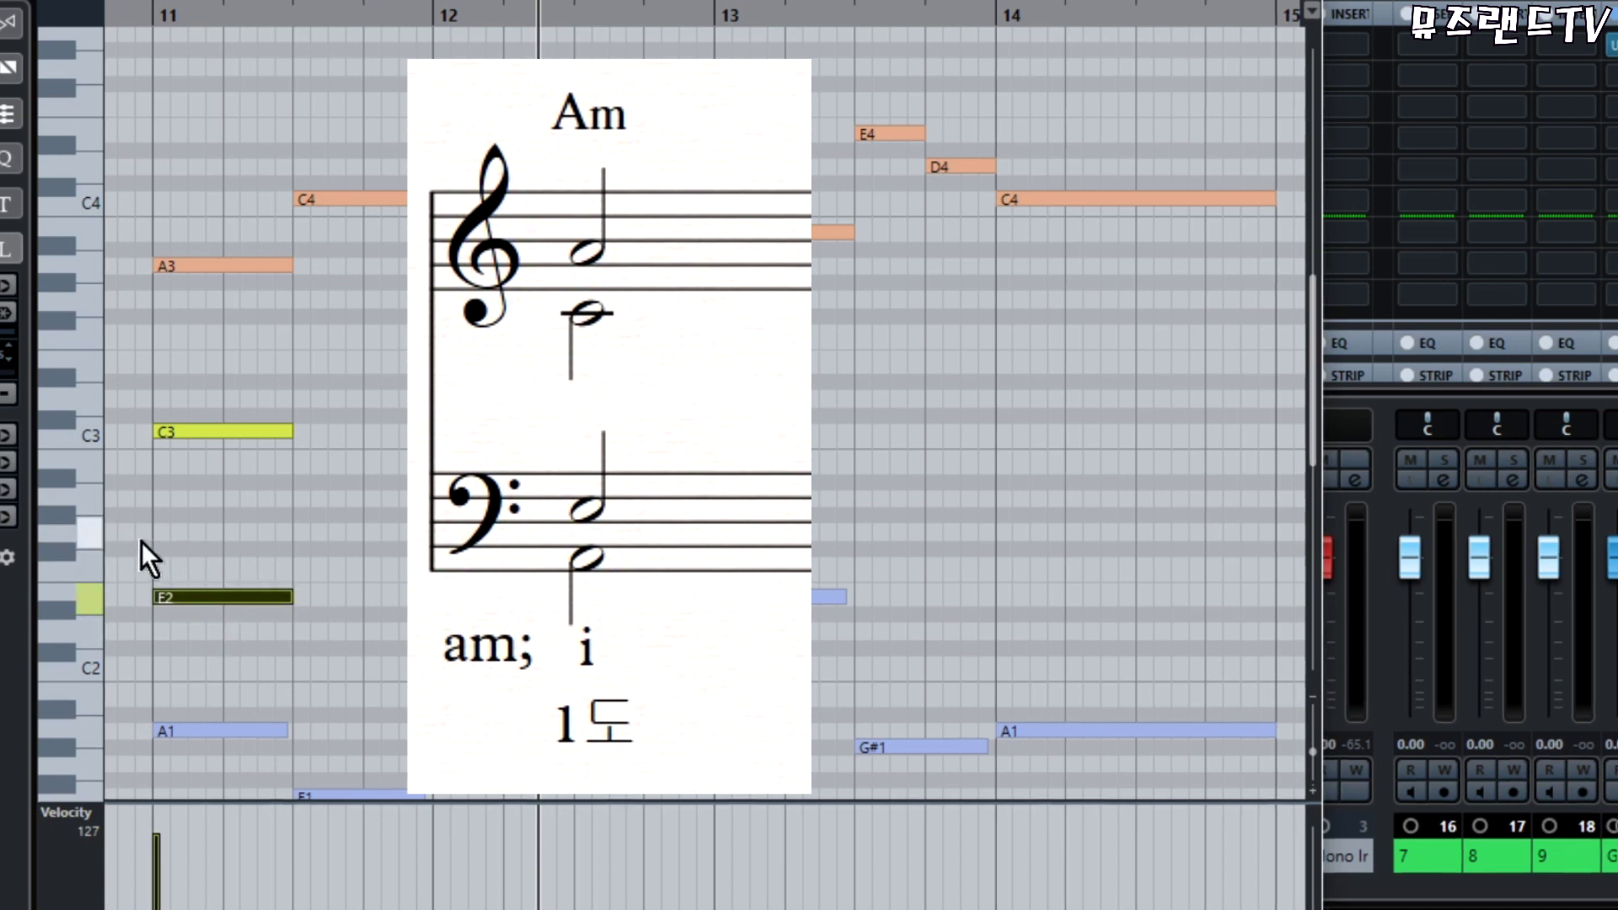
pyautogui.moveTo(139, 541); pyautogui.dragTo(222, 639)
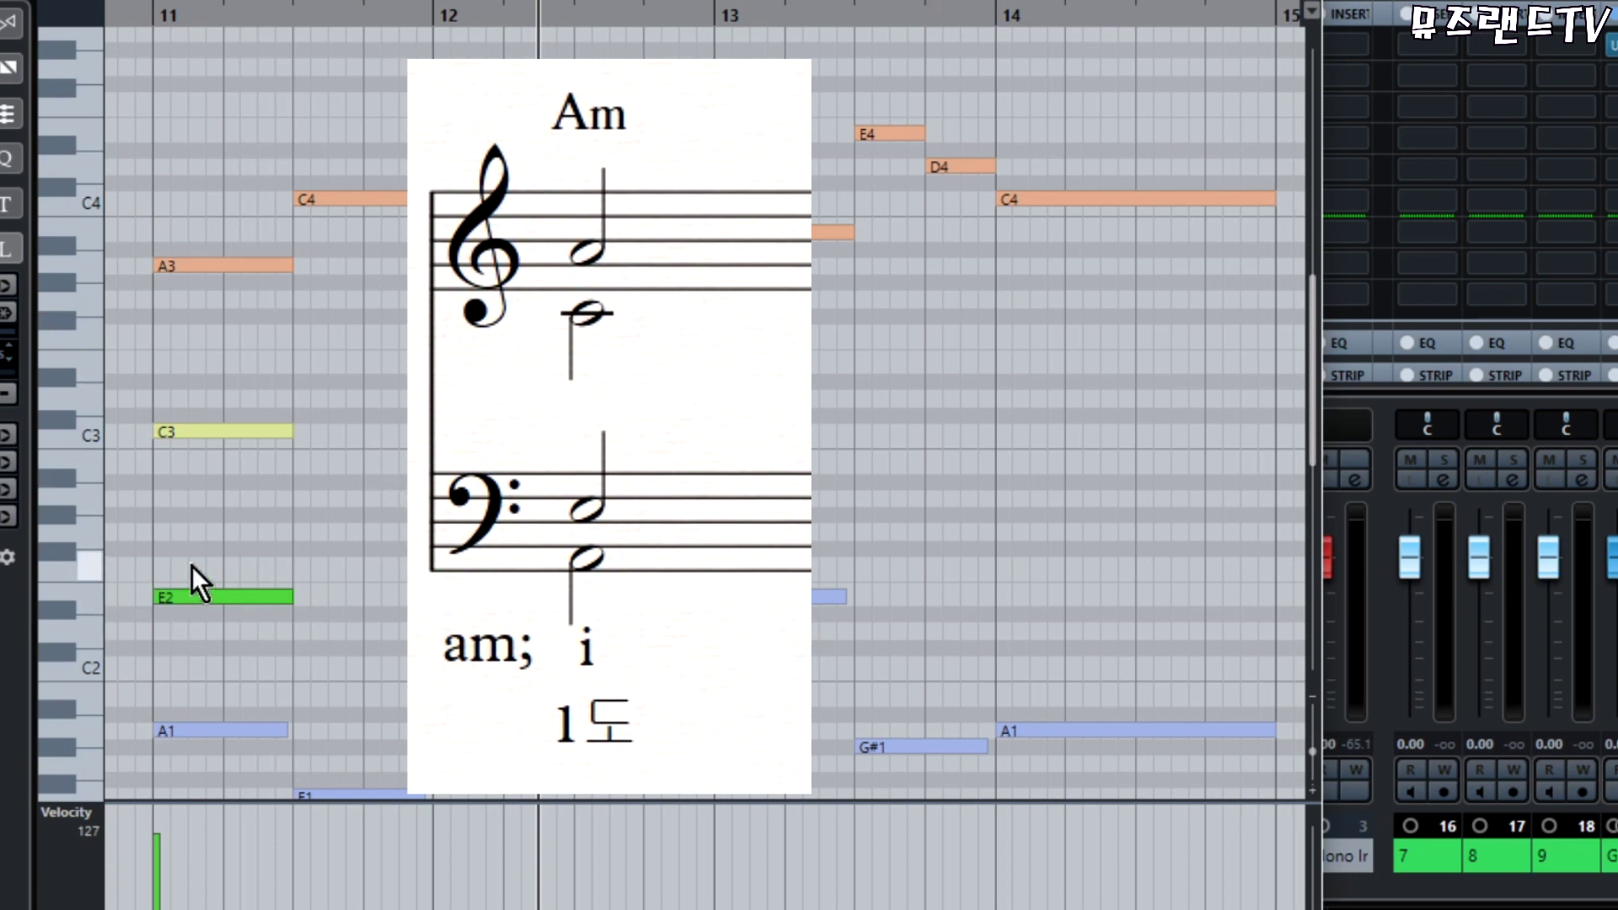
pyautogui.moveTo(142, 552); pyautogui.dragTo(240, 642)
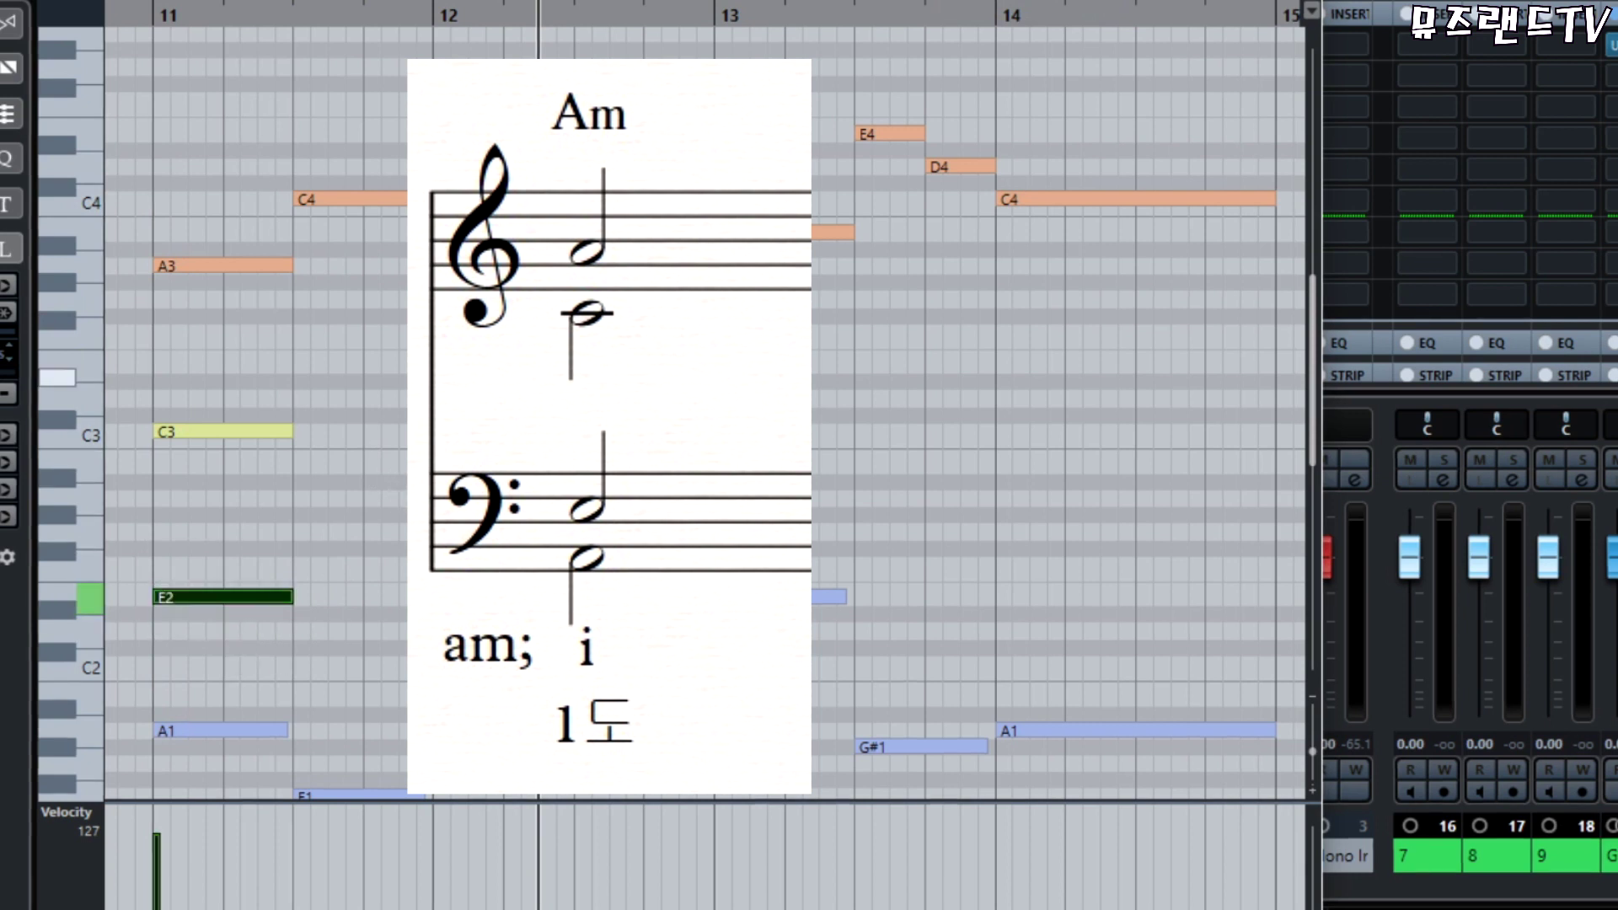
# Compare the bar 11 chord with its inner voices at E3 and C3 against the C3 and E2 voicing.
pyautogui.click(150, 13)
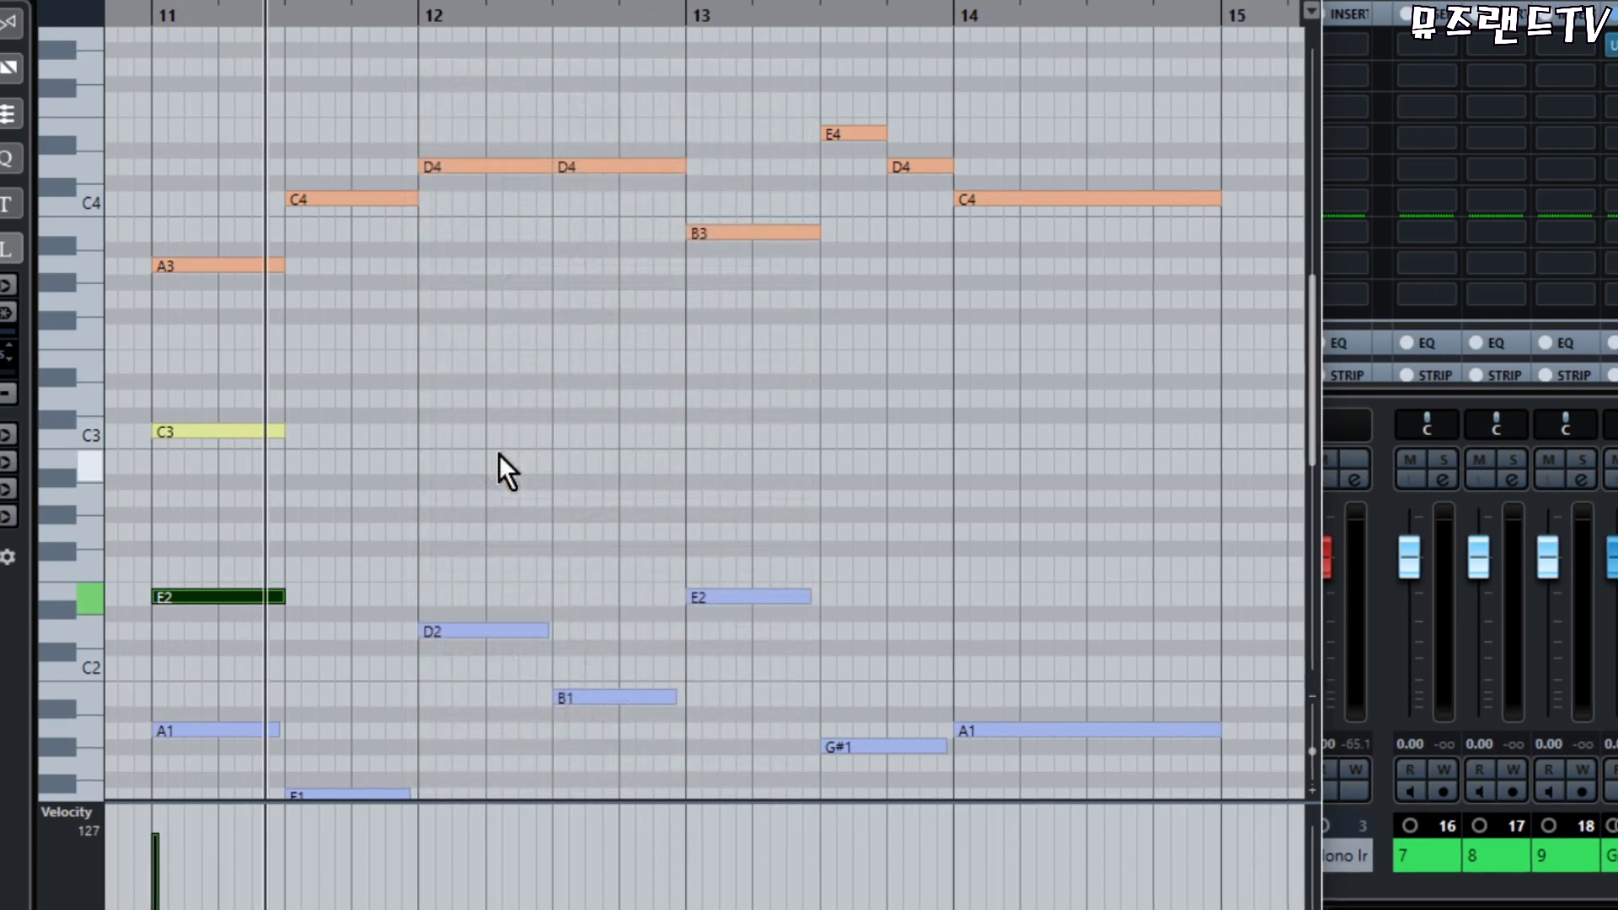
pyautogui.hotkey('shift', 'Up')
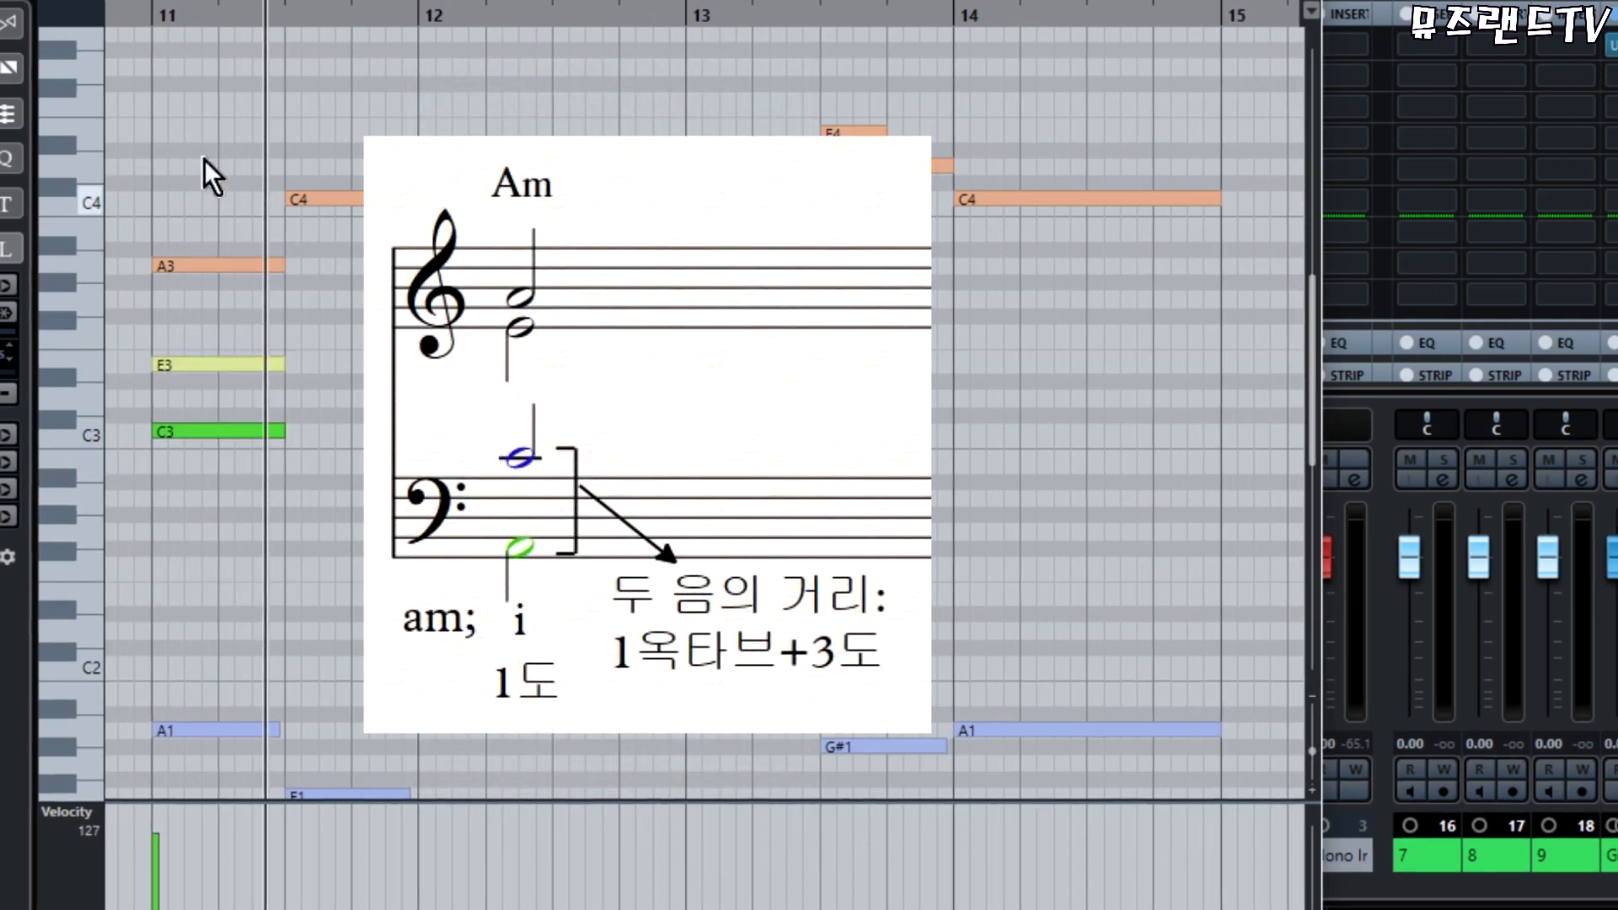
pyautogui.moveTo(127, 15); pyautogui.dragTo(128, 8)
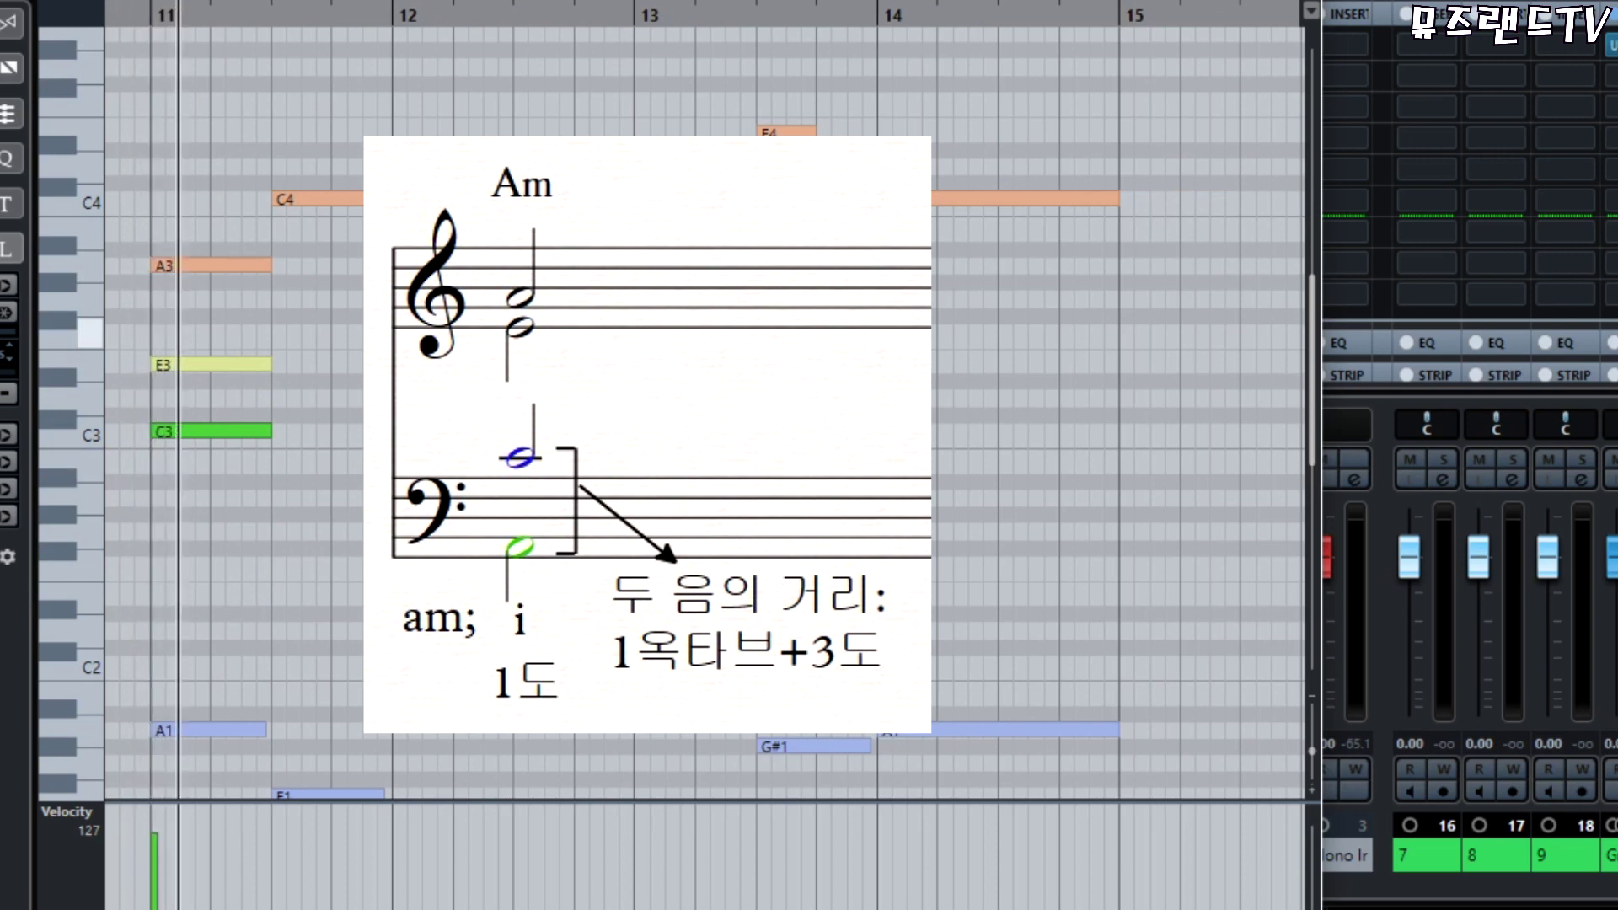
pyautogui.hotkey('shift', 'Down')
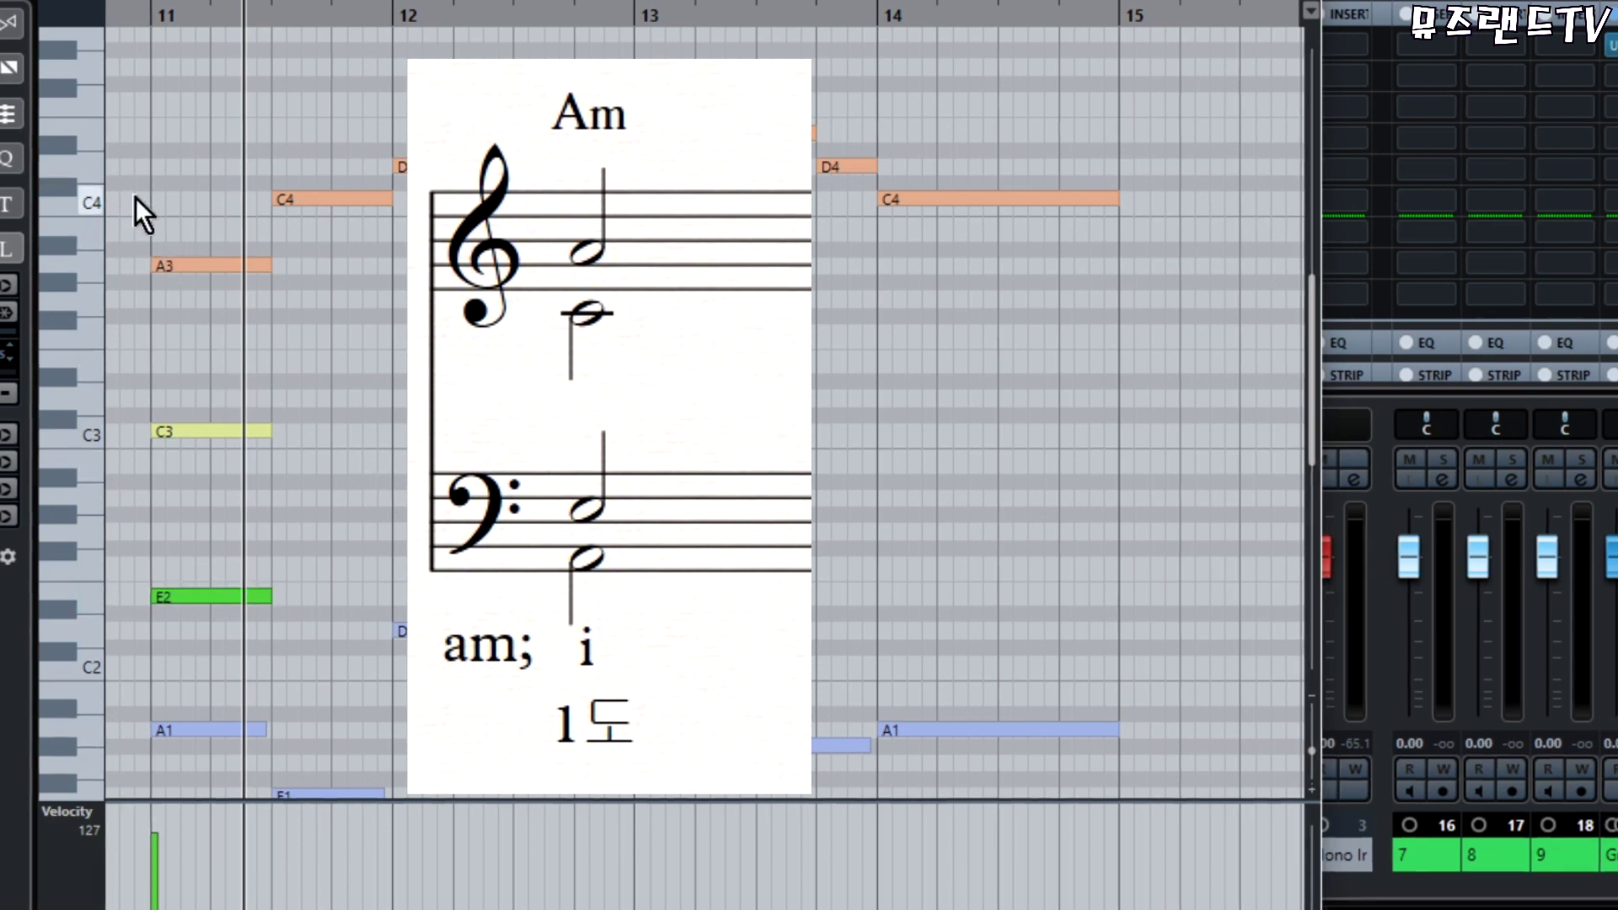
pyautogui.moveTo(137, 191); pyautogui.dragTo(215, 792)
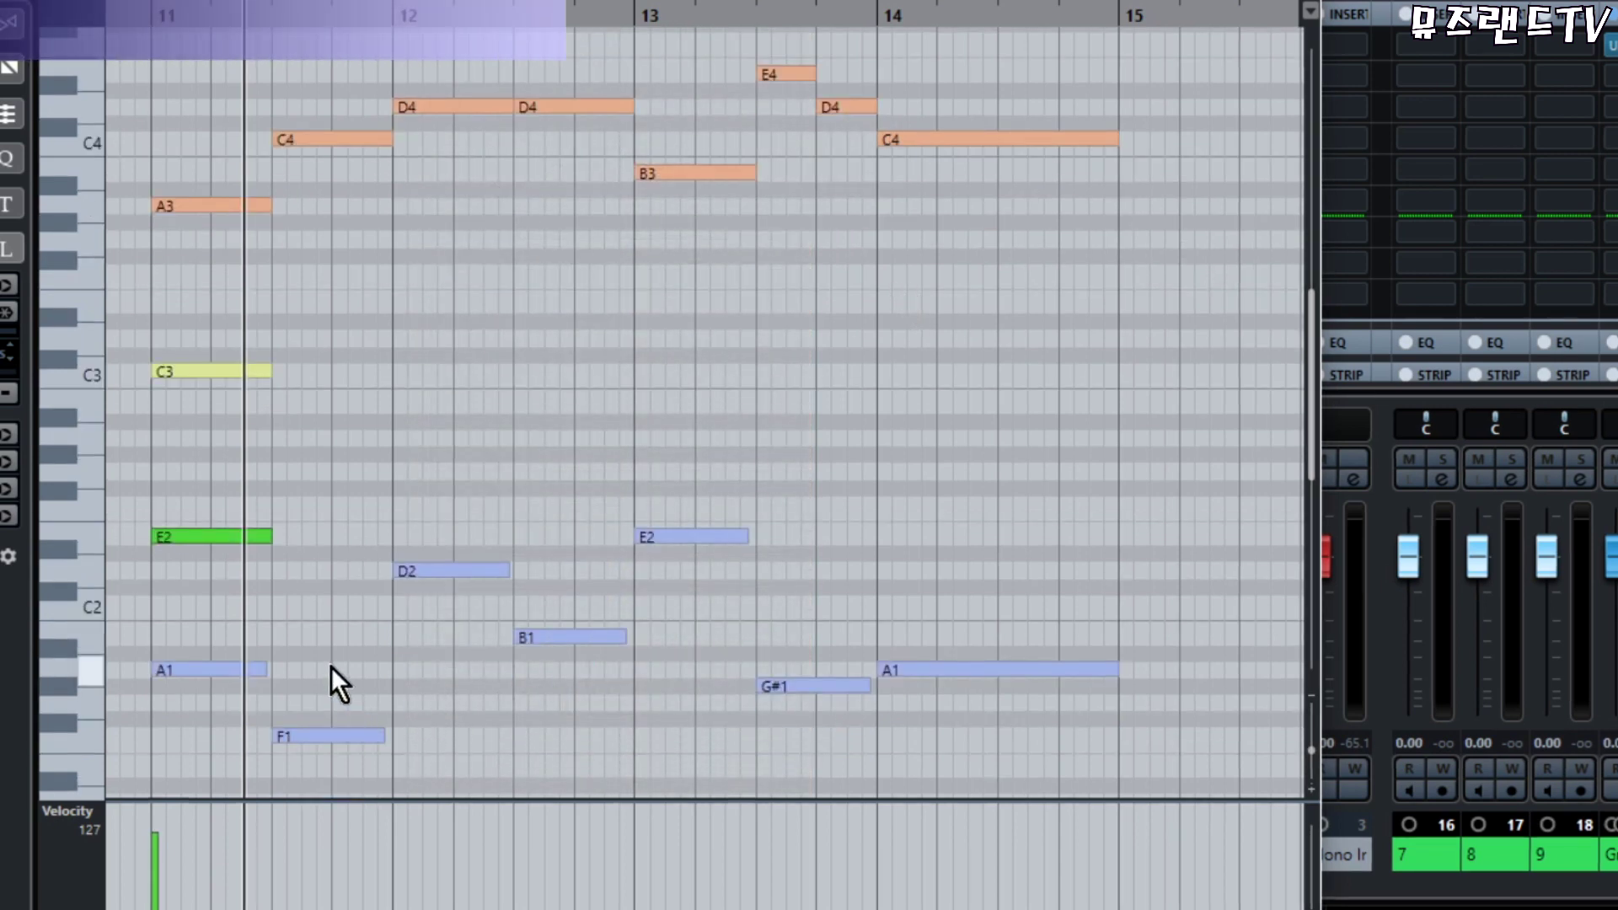
# Add the inner voices over F1 in the second half of bar 11: A2 in green and A3 in yellow.
pyautogui.moveTo(308, 644); pyautogui.dragTo(339, 761)
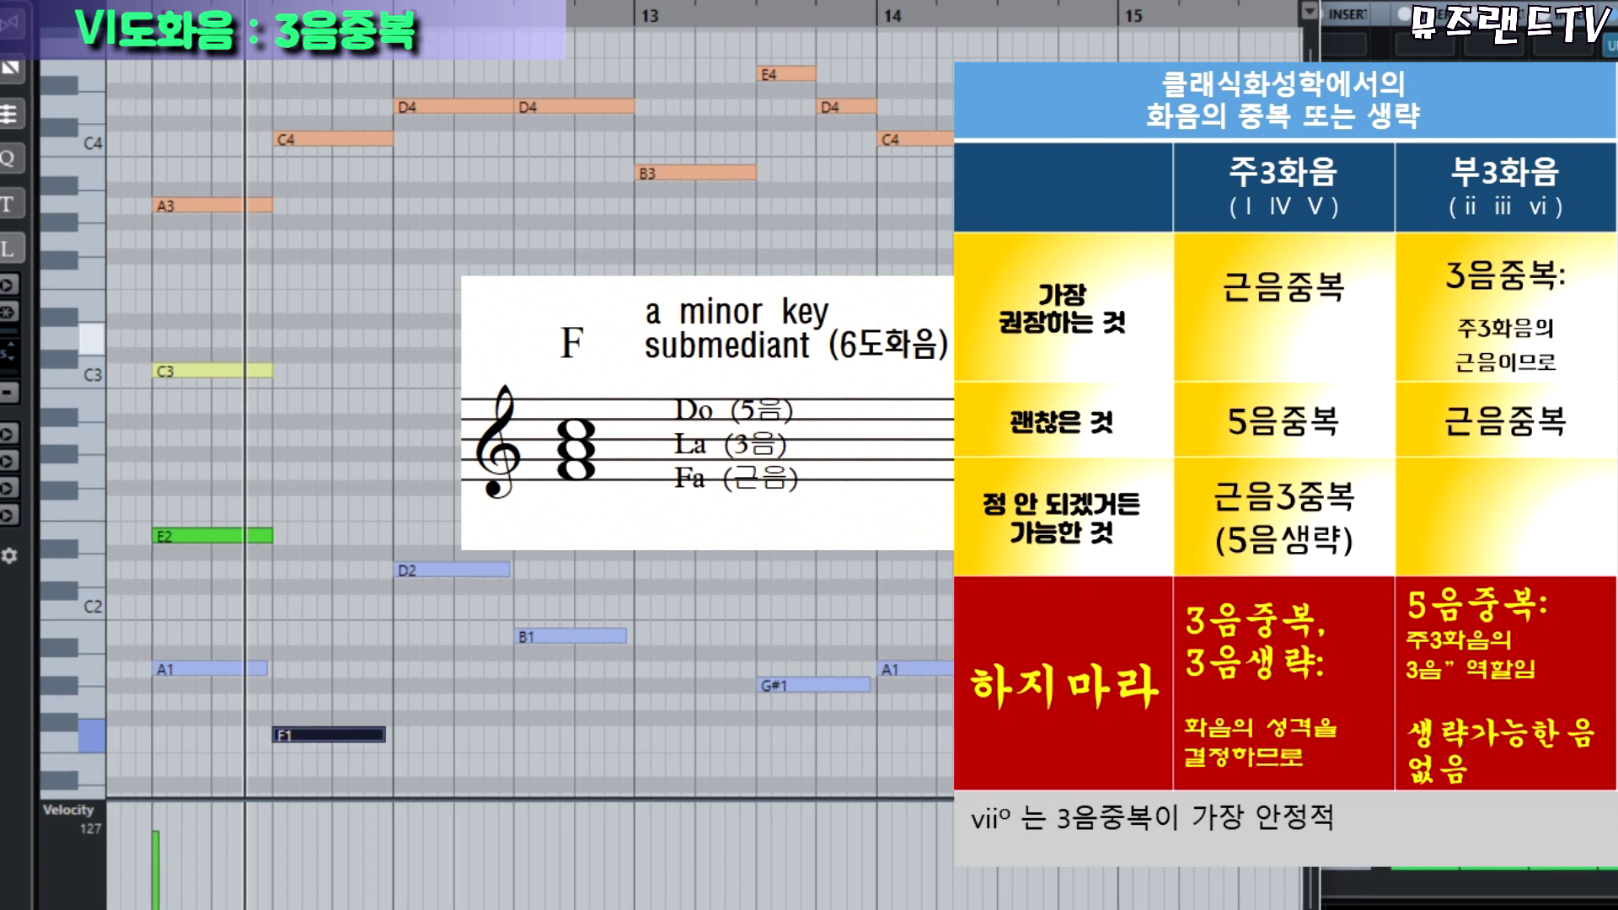
pyautogui.click(426, 407)
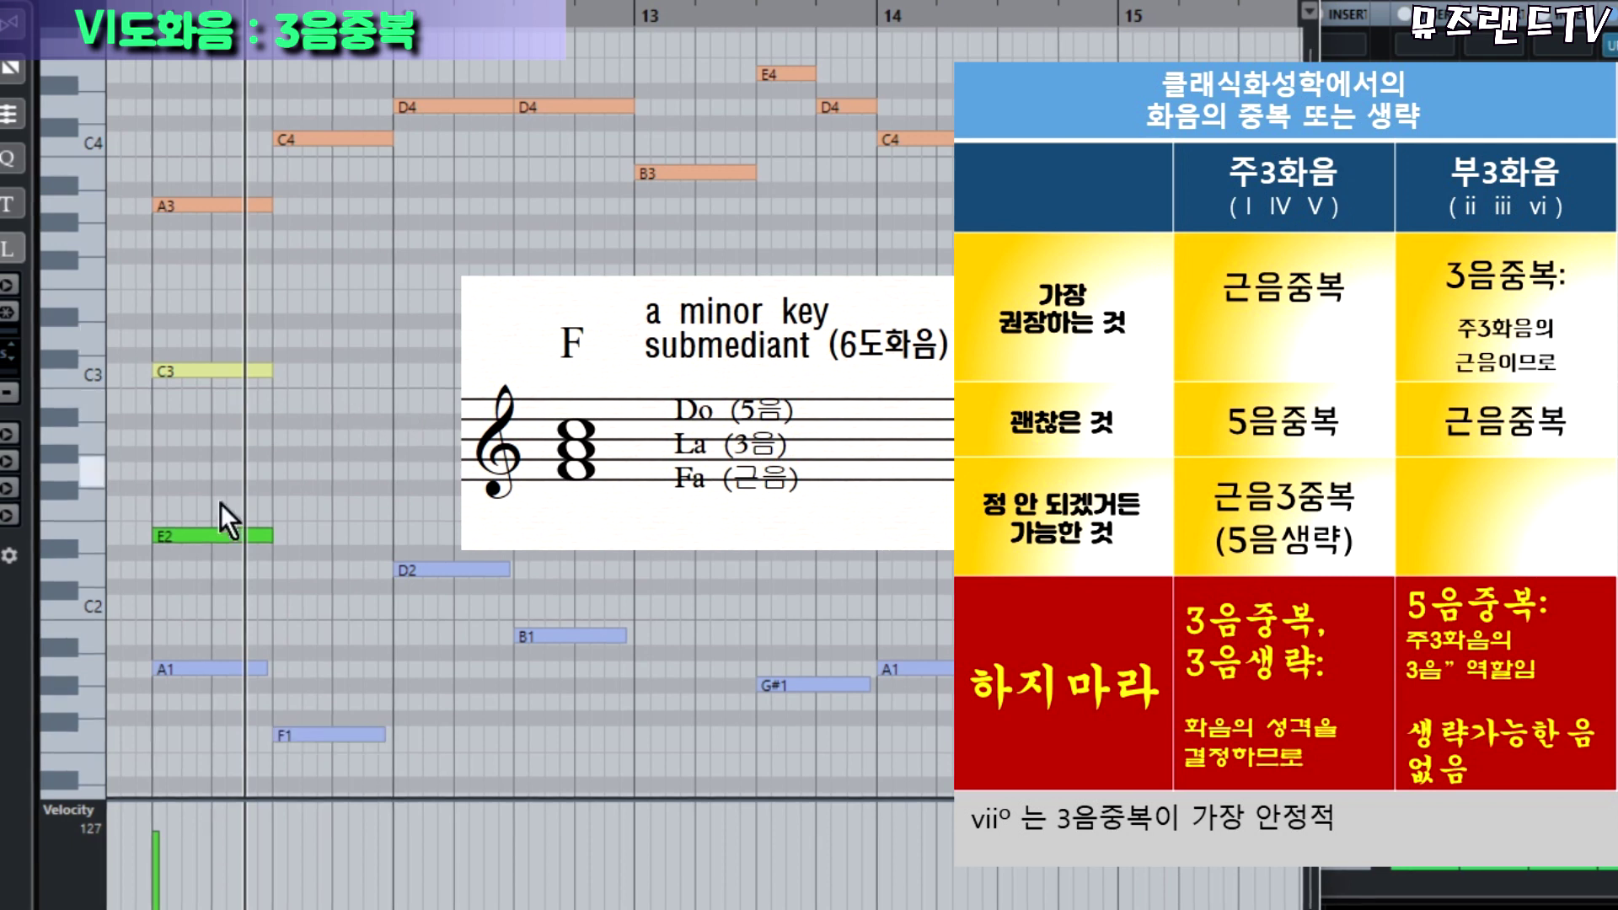
pyautogui.moveTo(184, 485); pyautogui.dragTo(292, 576)
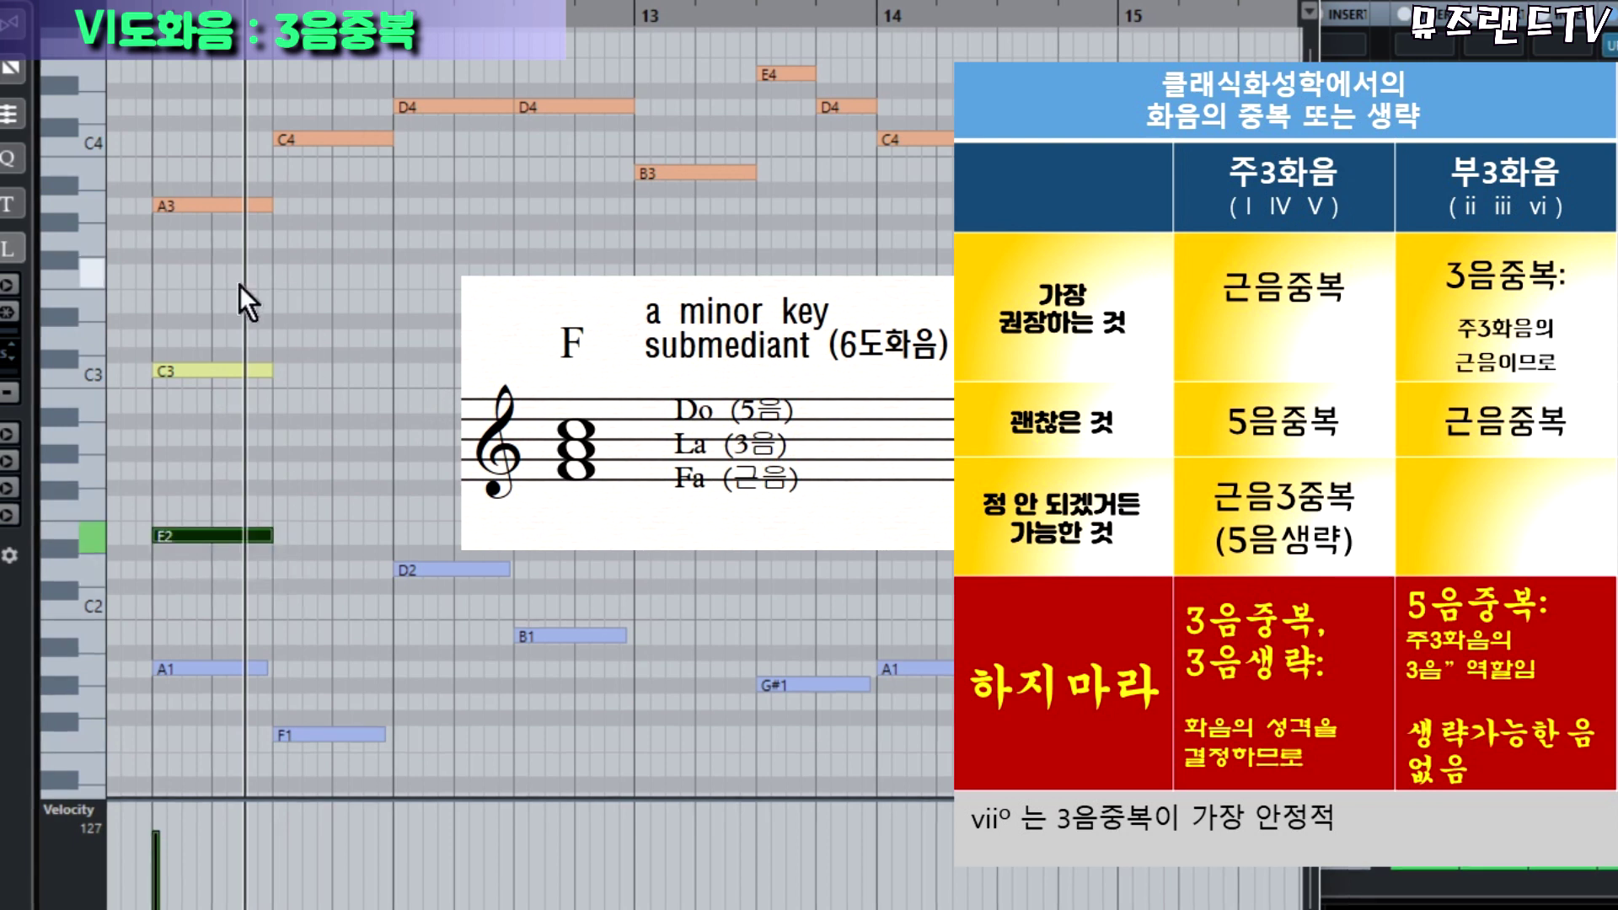
pyautogui.click(257, 371)
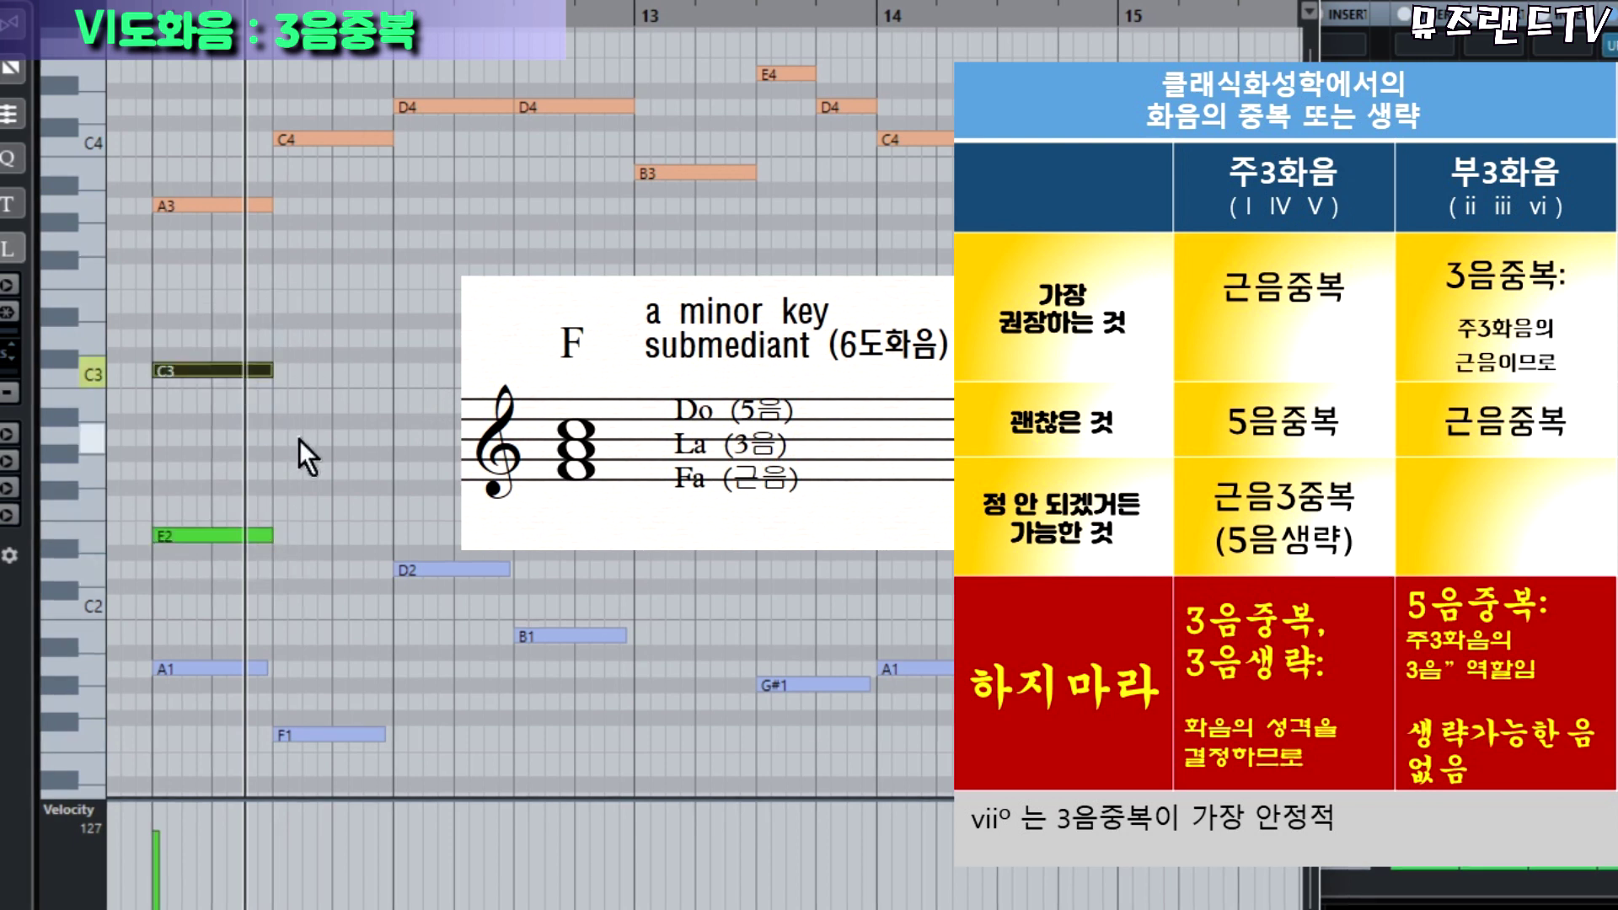
pyautogui.click(329, 406)
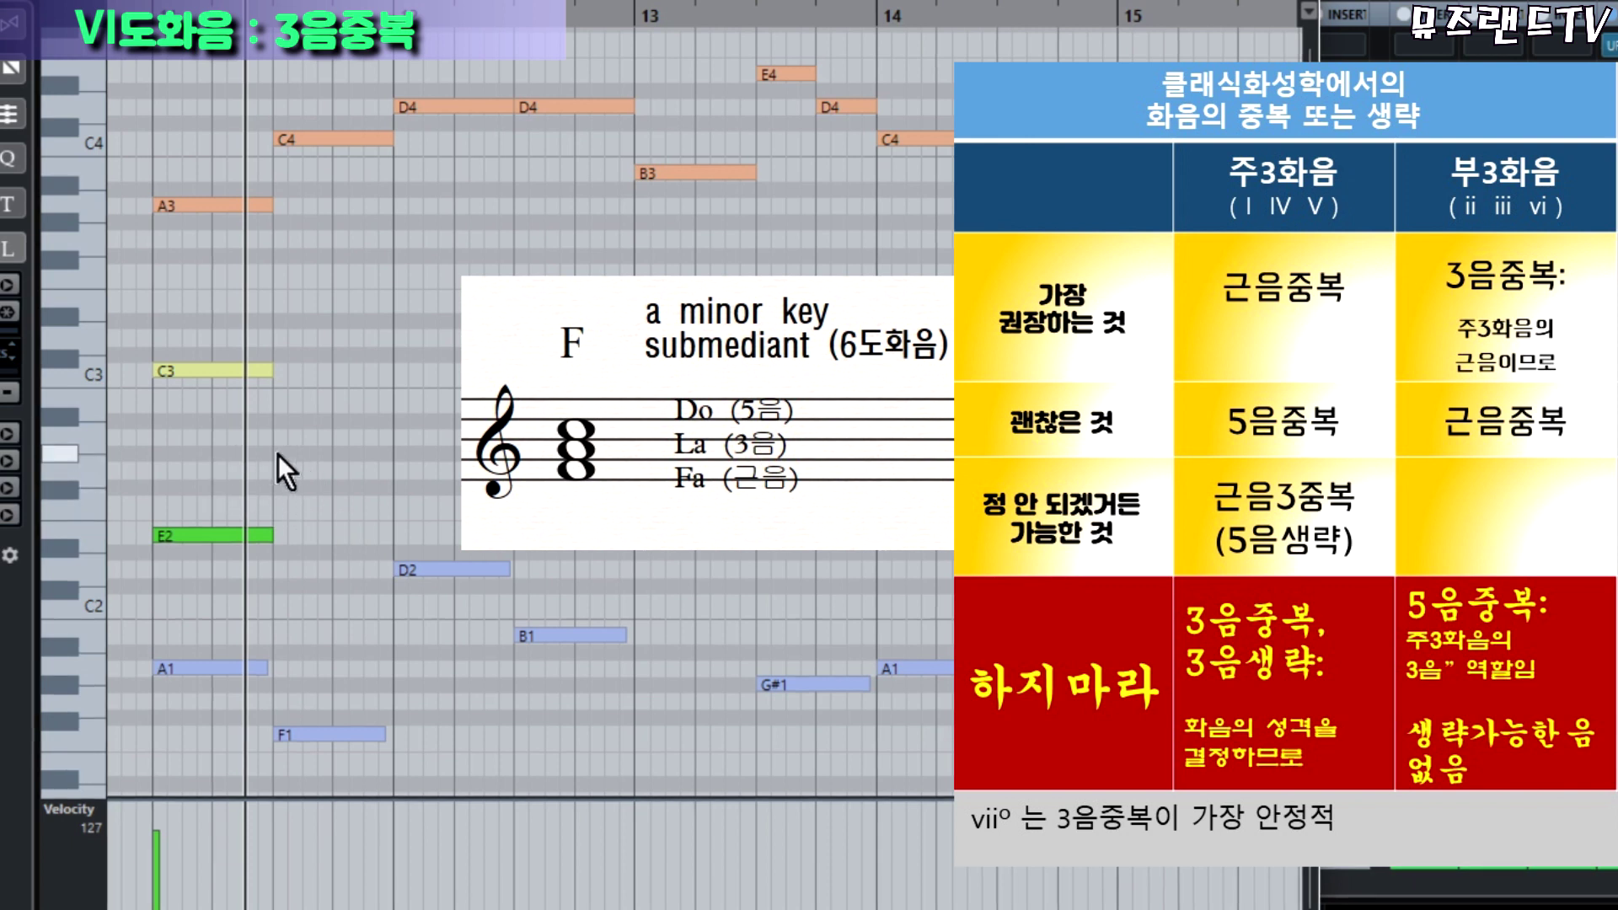
pyautogui.moveTo(278, 437); pyautogui.dragTo(390, 436)
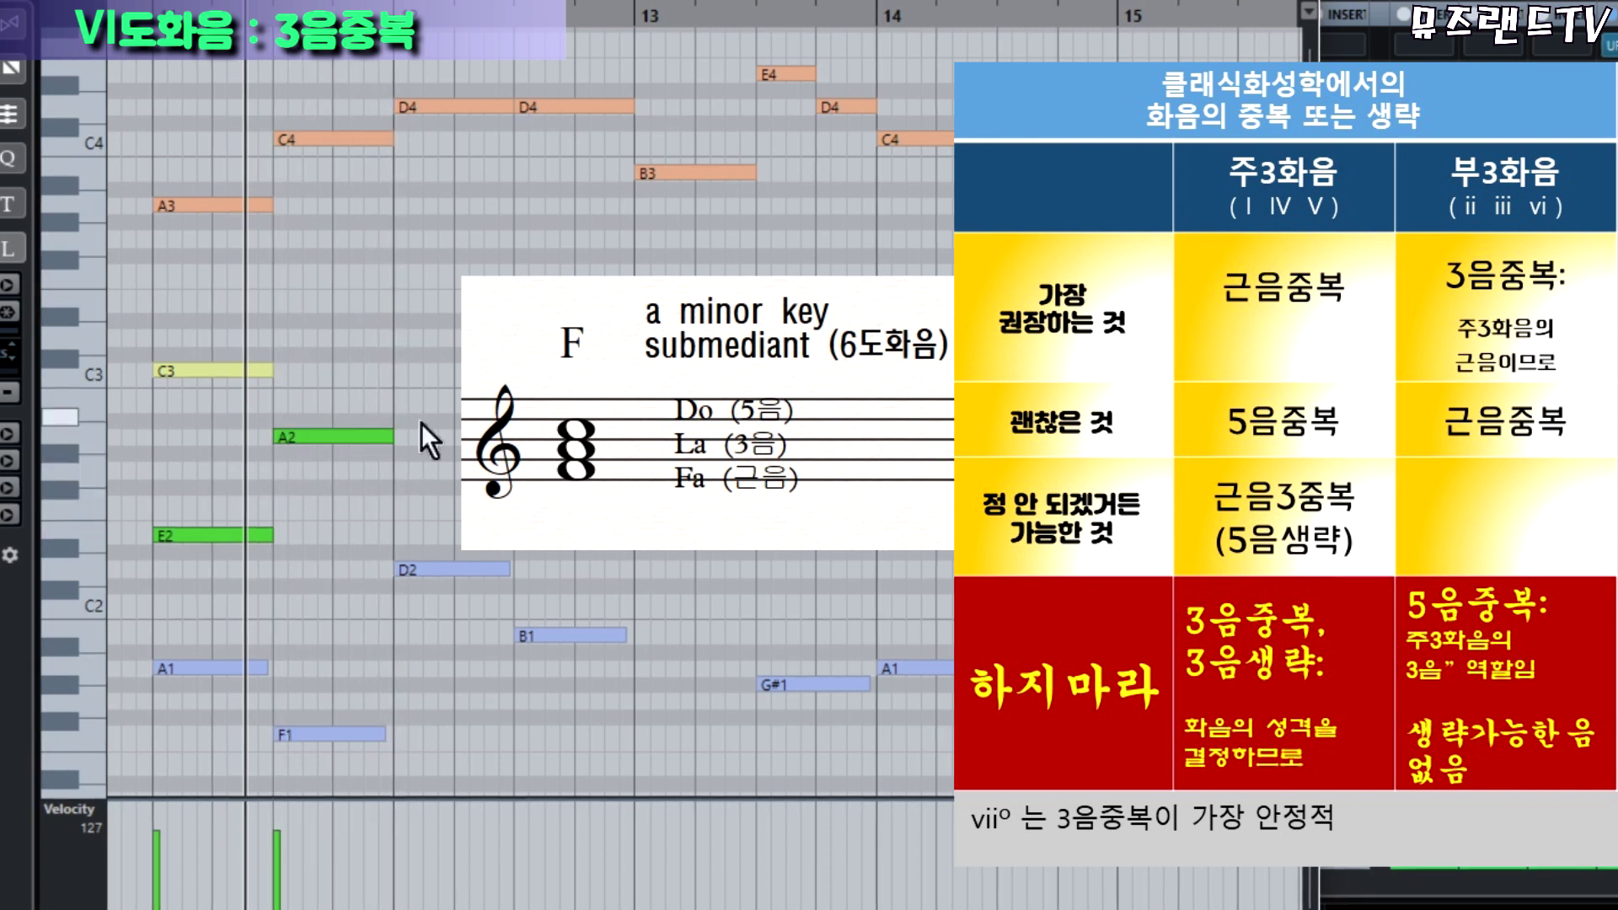
pyautogui.click(204, 369)
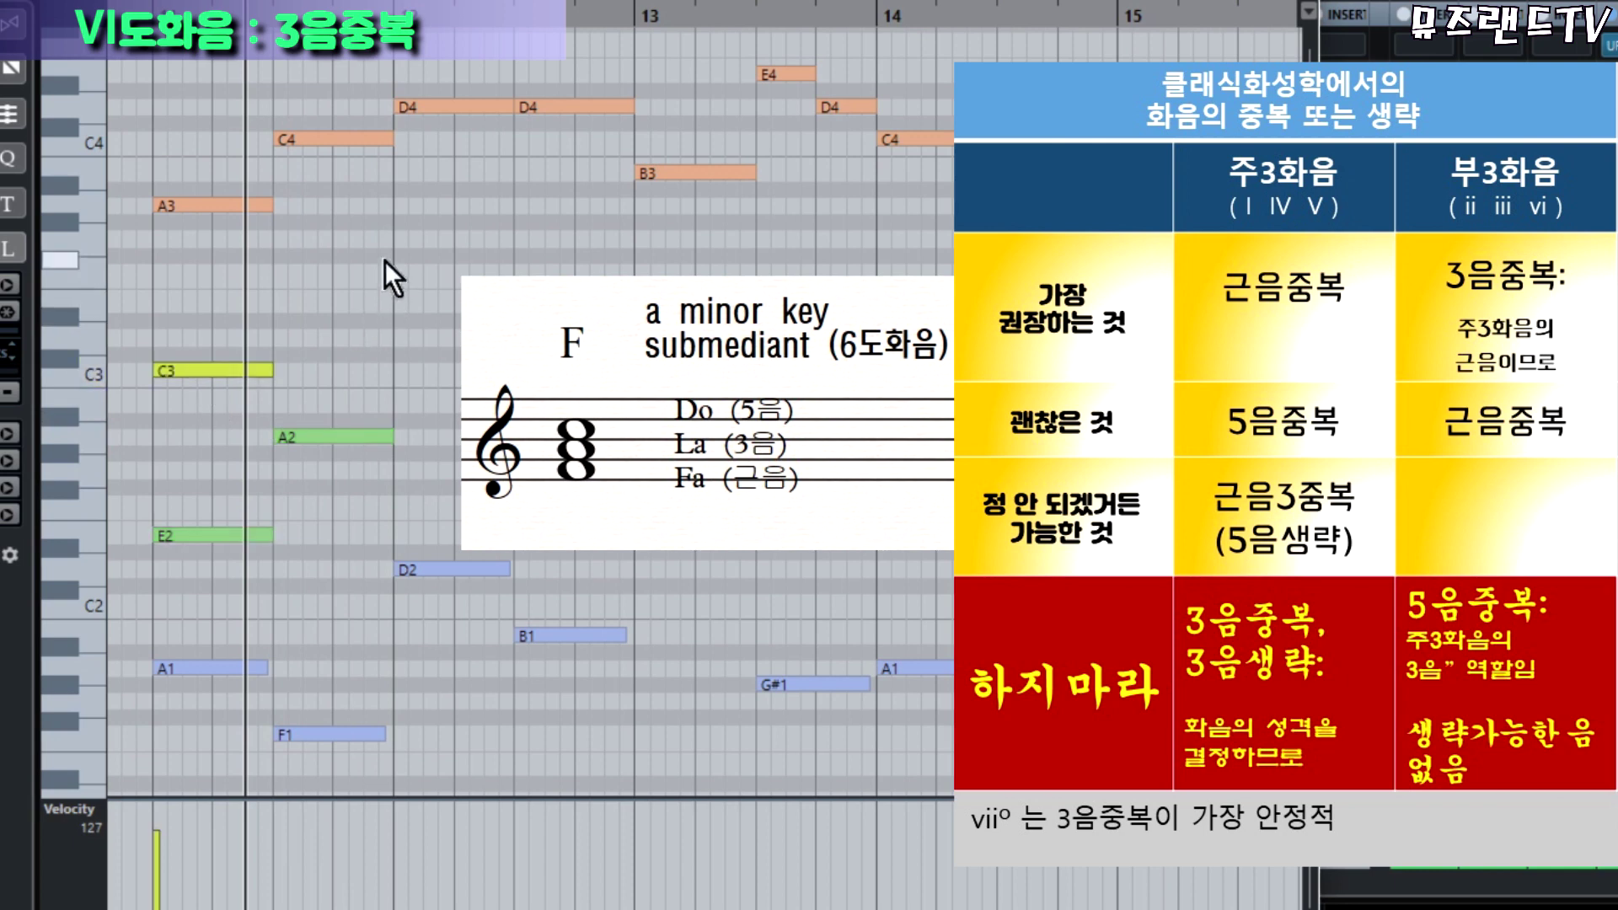
pyautogui.moveTo(278, 206); pyautogui.dragTo(390, 205)
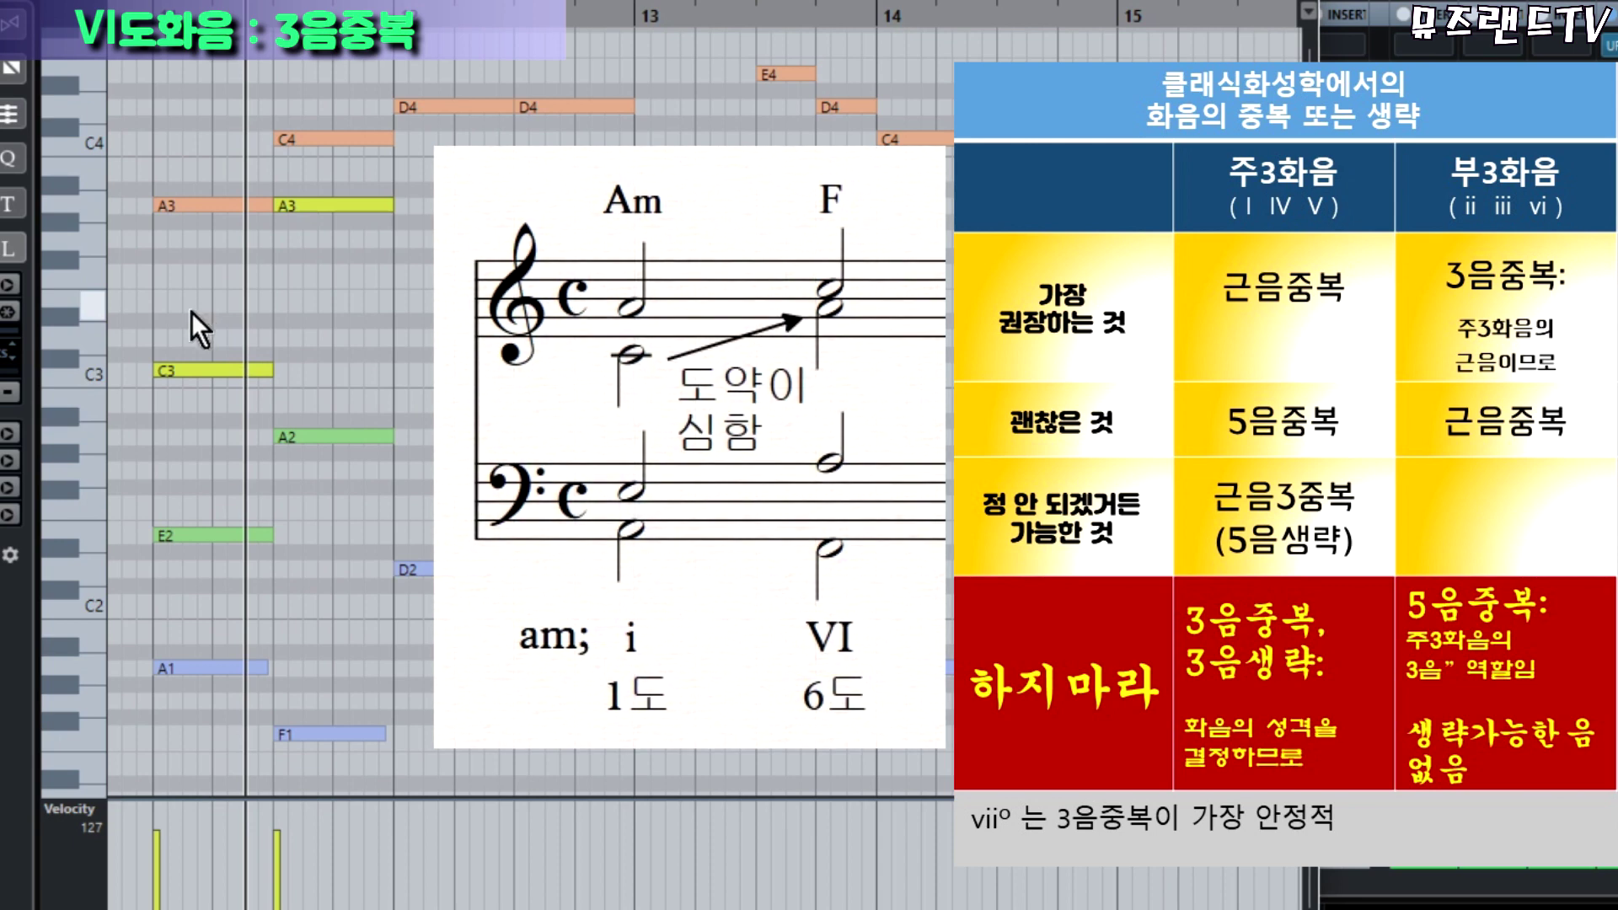
# Examine the four voices of the F chord in bar 11, including the doubled A and the spacing from C4 to A3.
pyautogui.click(305, 204)
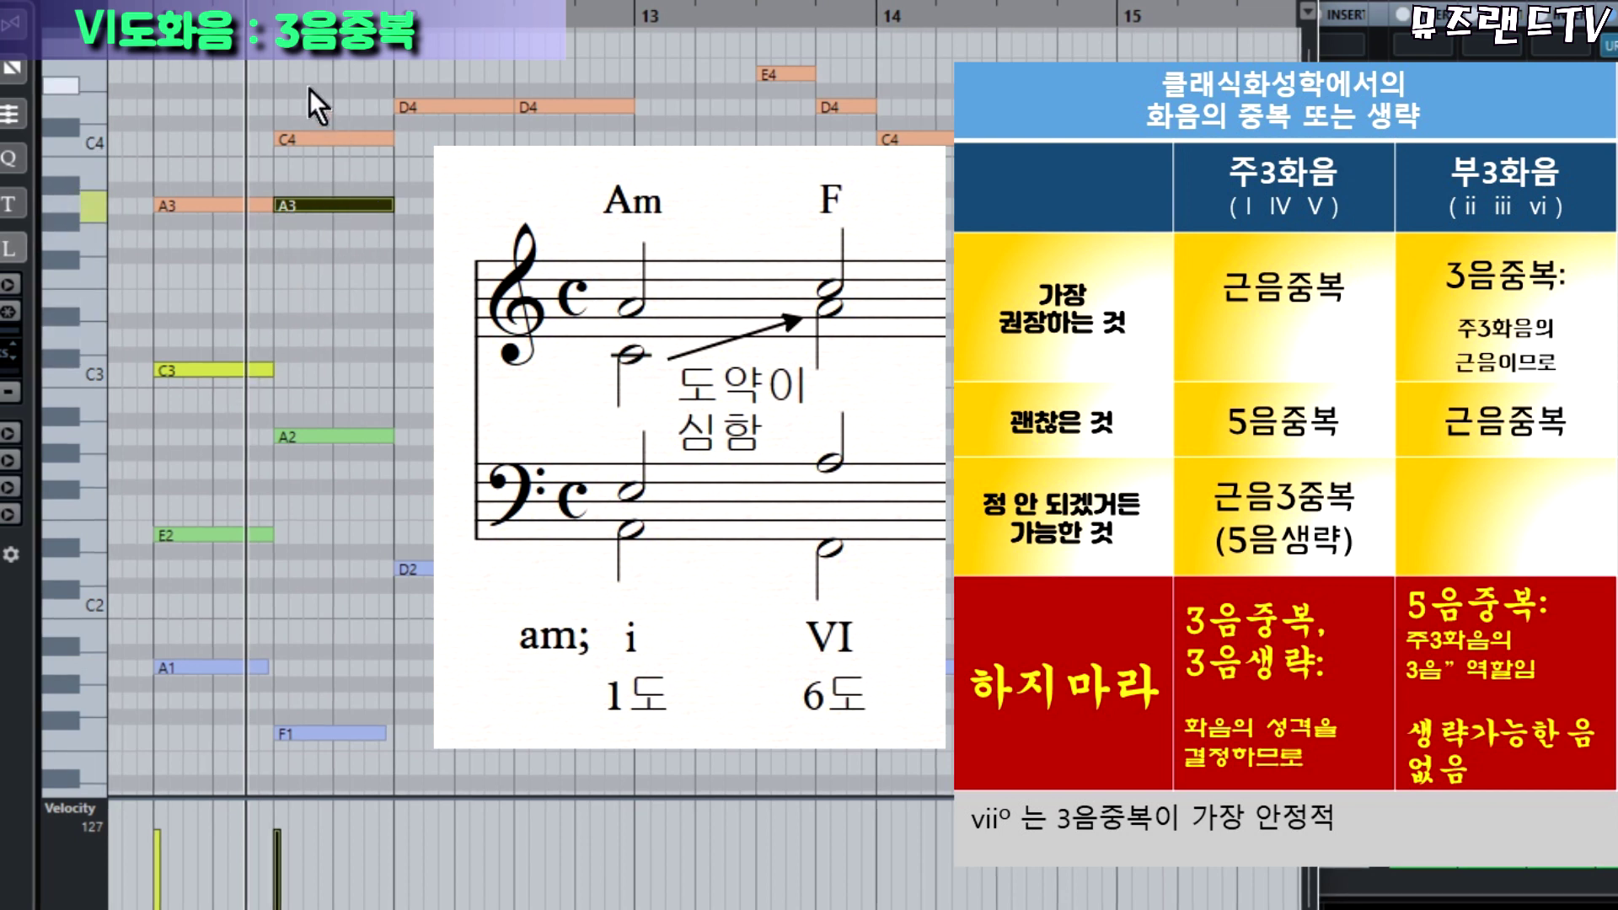
pyautogui.moveTo(310, 84); pyautogui.dragTo(347, 742)
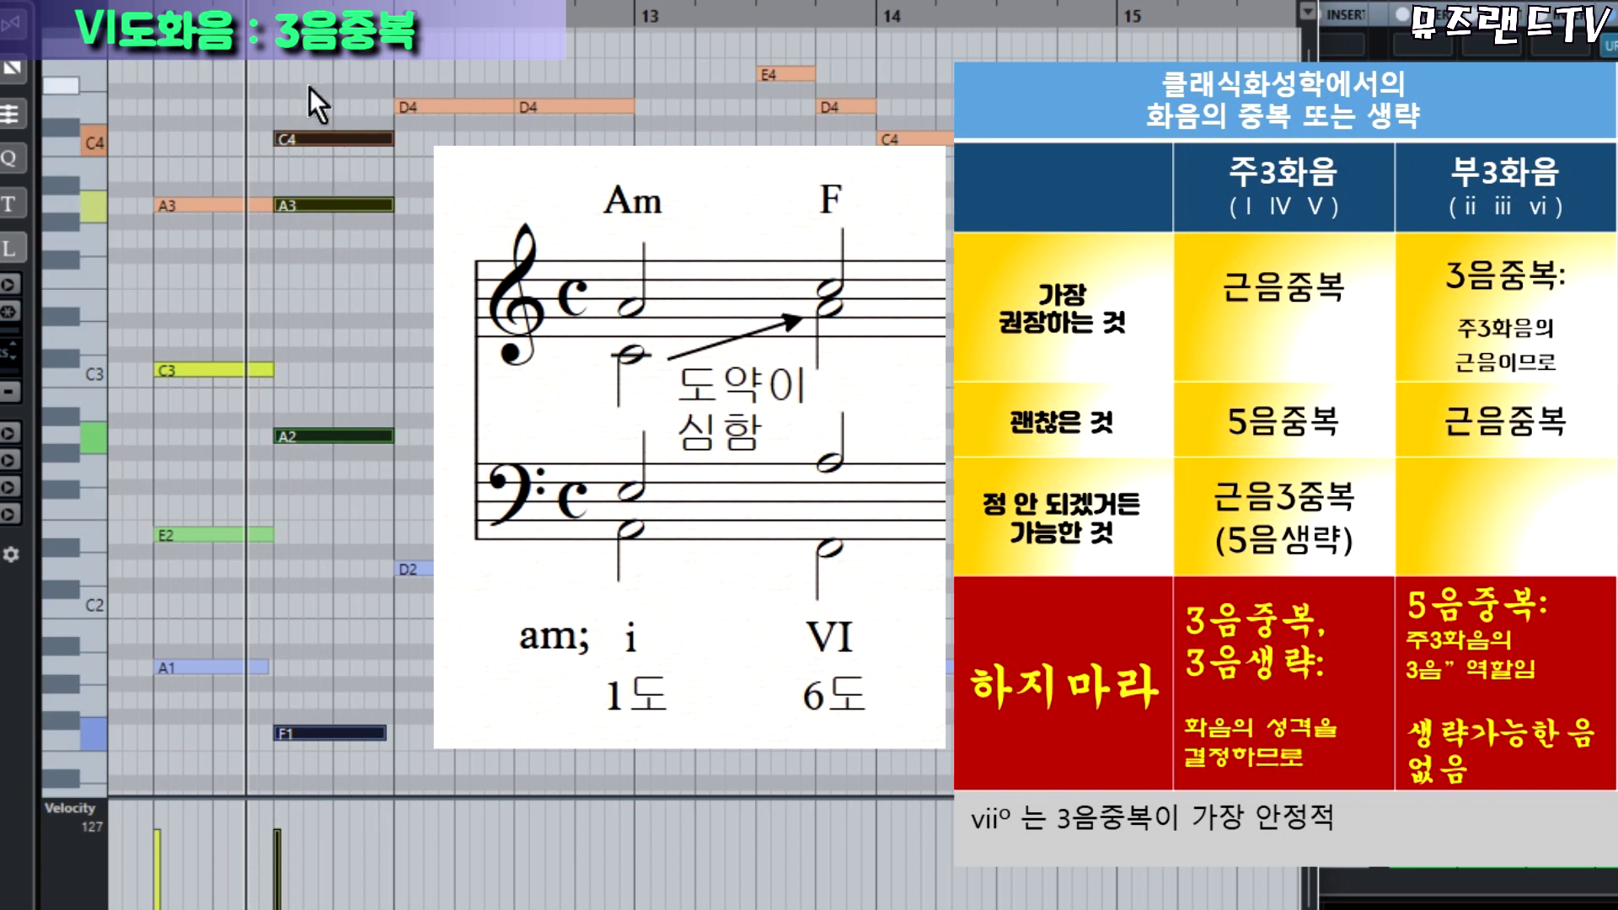
pyautogui.moveTo(310, 88); pyautogui.dragTo(349, 185)
pyautogui.click(319, 204)
pyautogui.moveTo(311, 64); pyautogui.dragTo(327, 83)
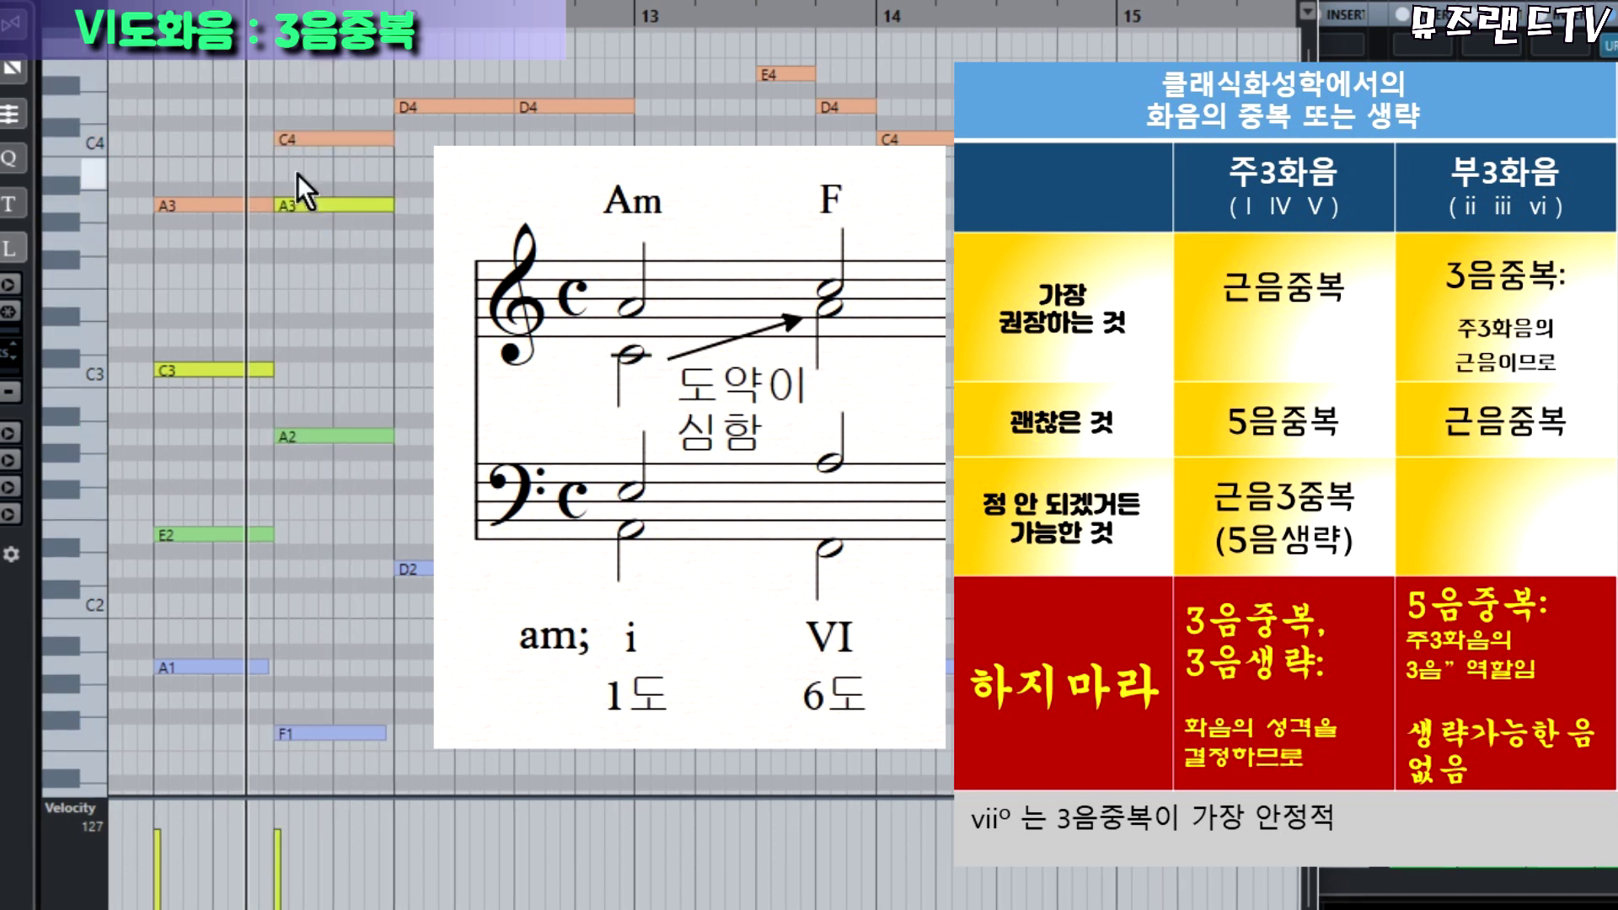
pyautogui.moveTo(296, 170); pyautogui.dragTo(346, 483)
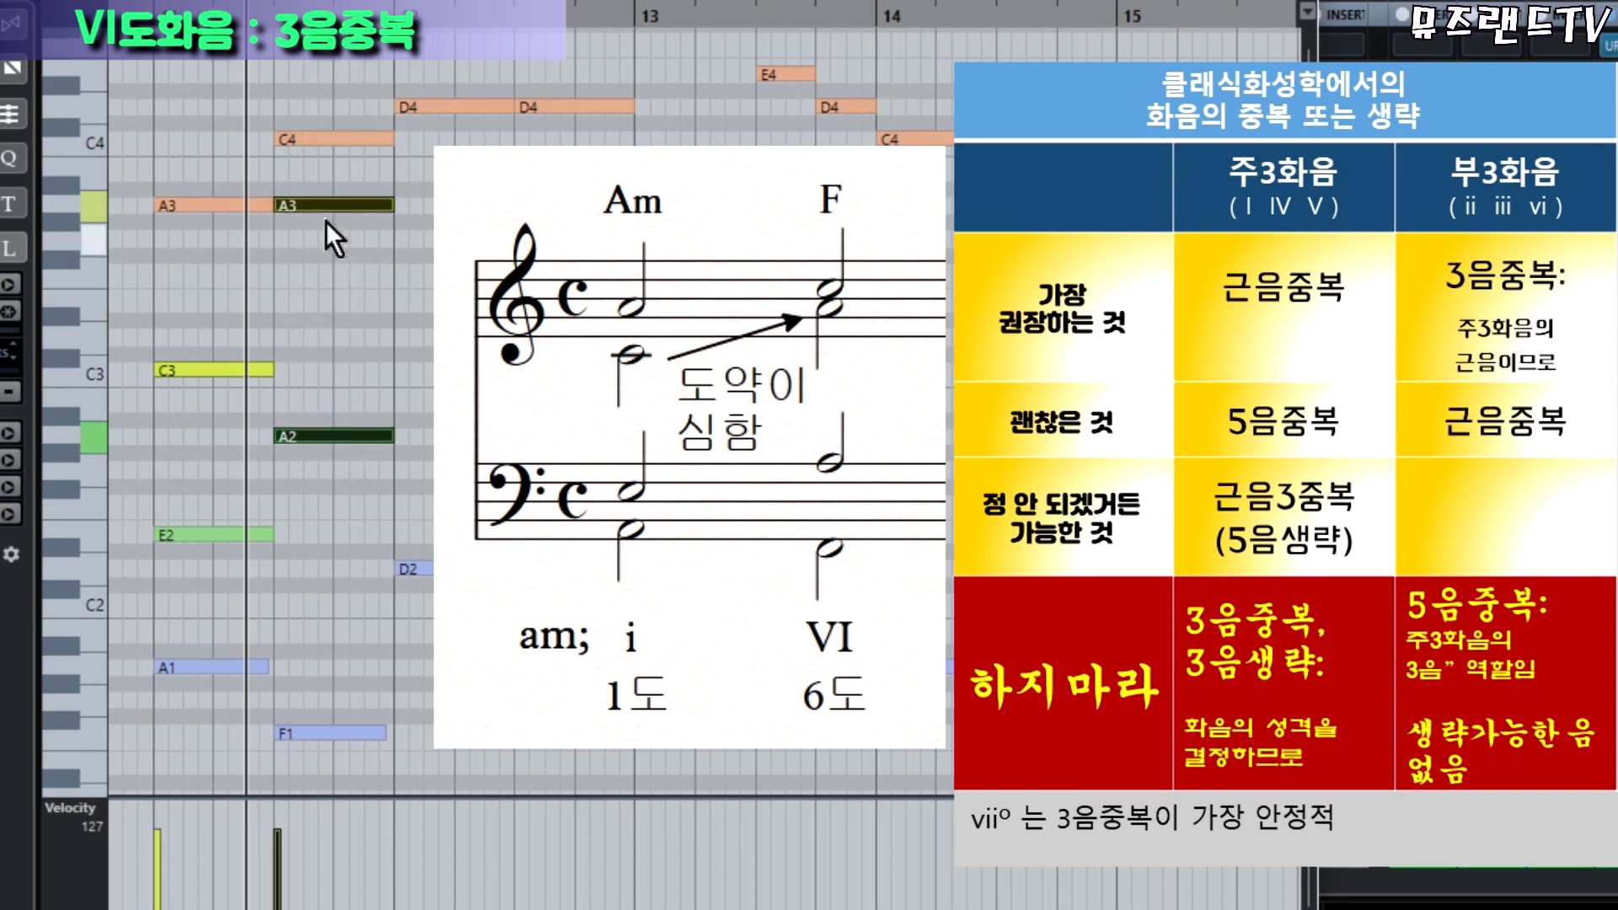
pyautogui.click(336, 332)
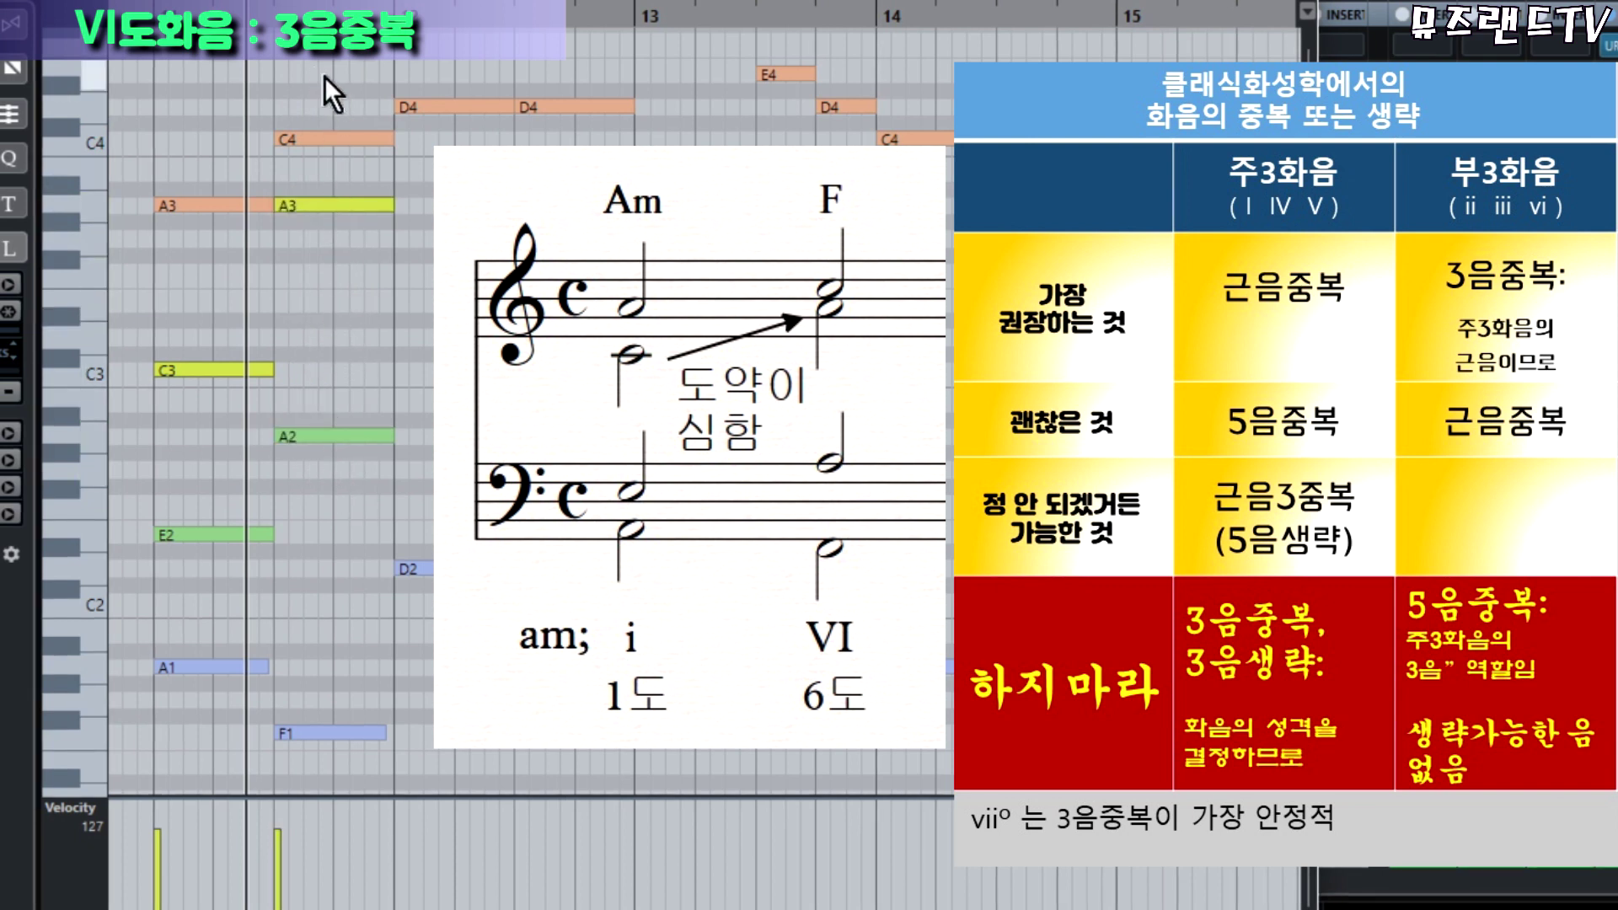
pyautogui.moveTo(325, 78); pyautogui.dragTo(373, 263)
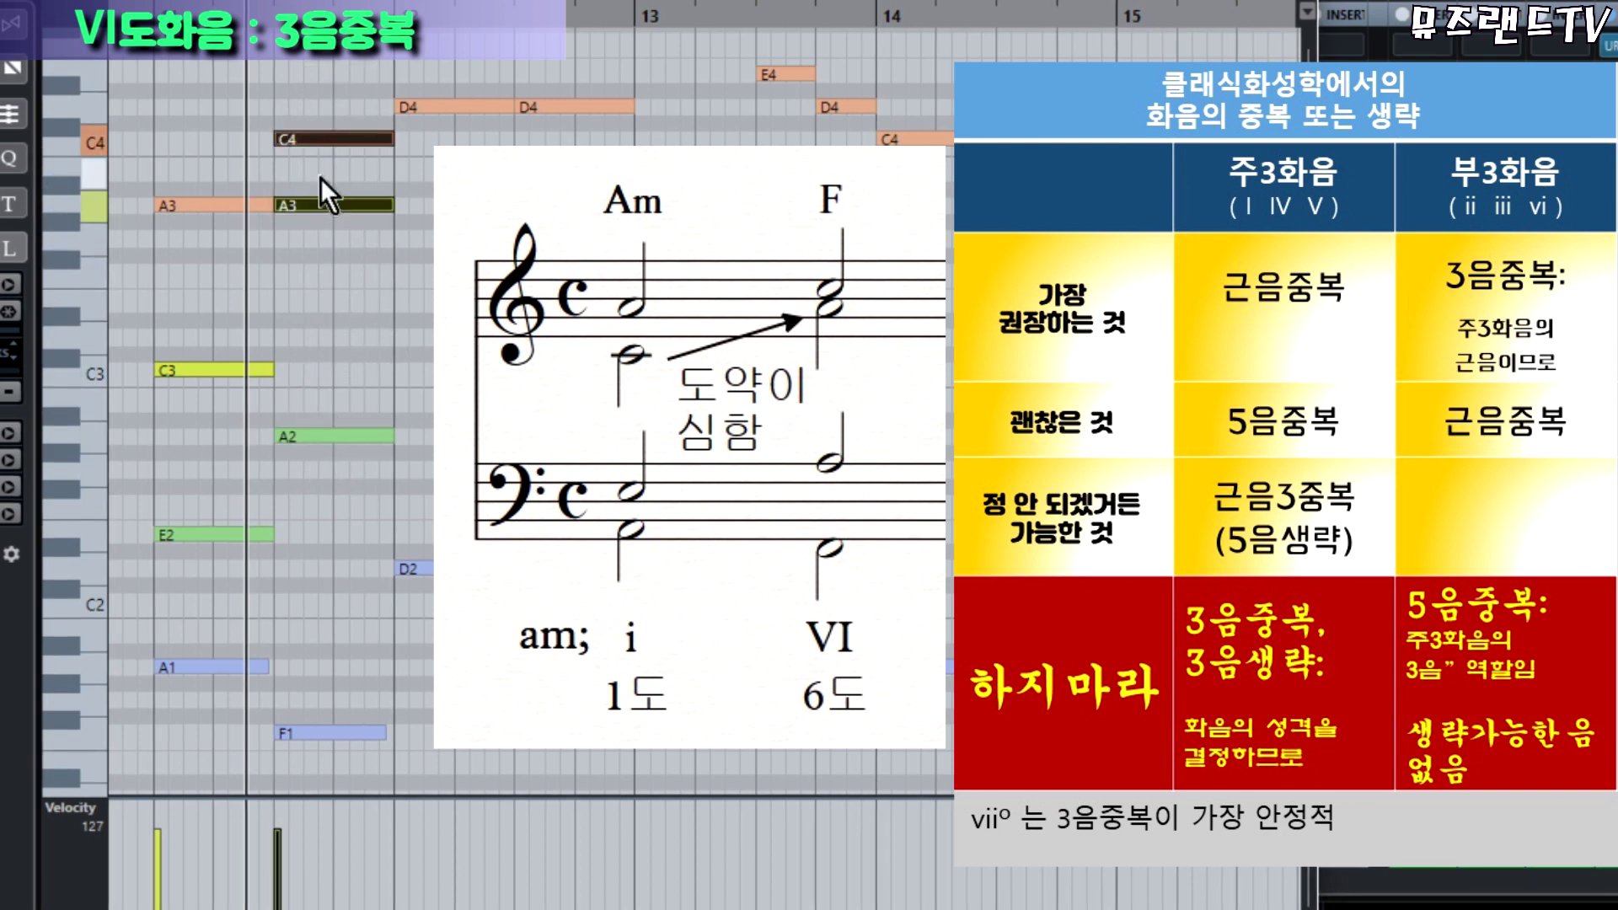
pyautogui.moveTo(319, 175); pyautogui.dragTo(387, 738)
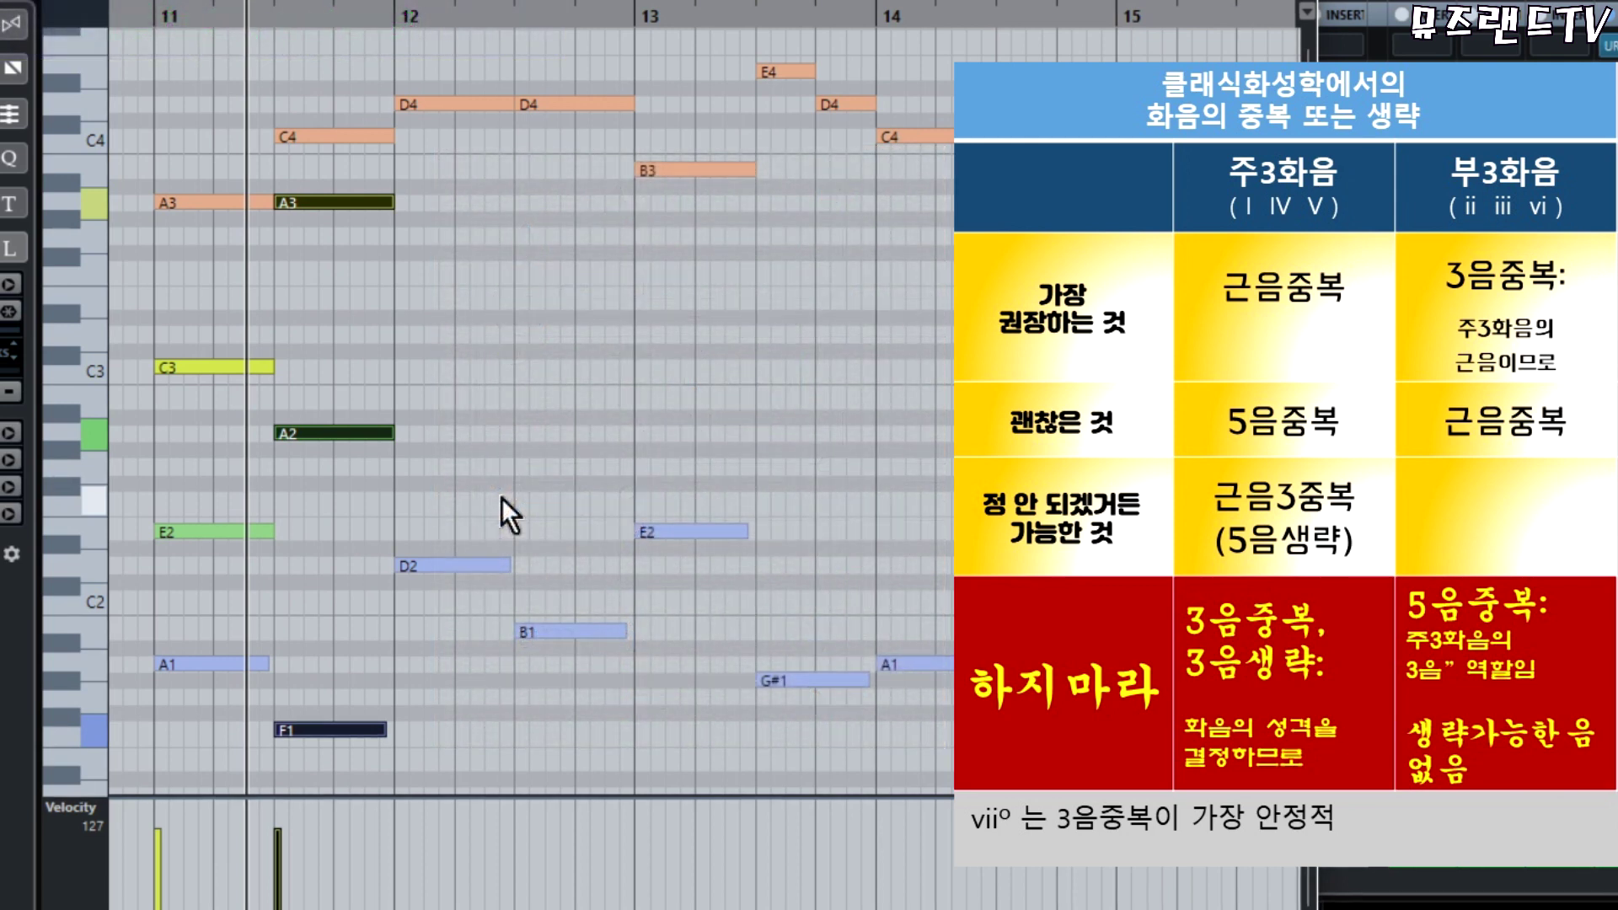
# Transpose both inner voices of the F chord in the second half of bar 11 down one octave, to A2 and A1.
pyautogui.click(502, 498)
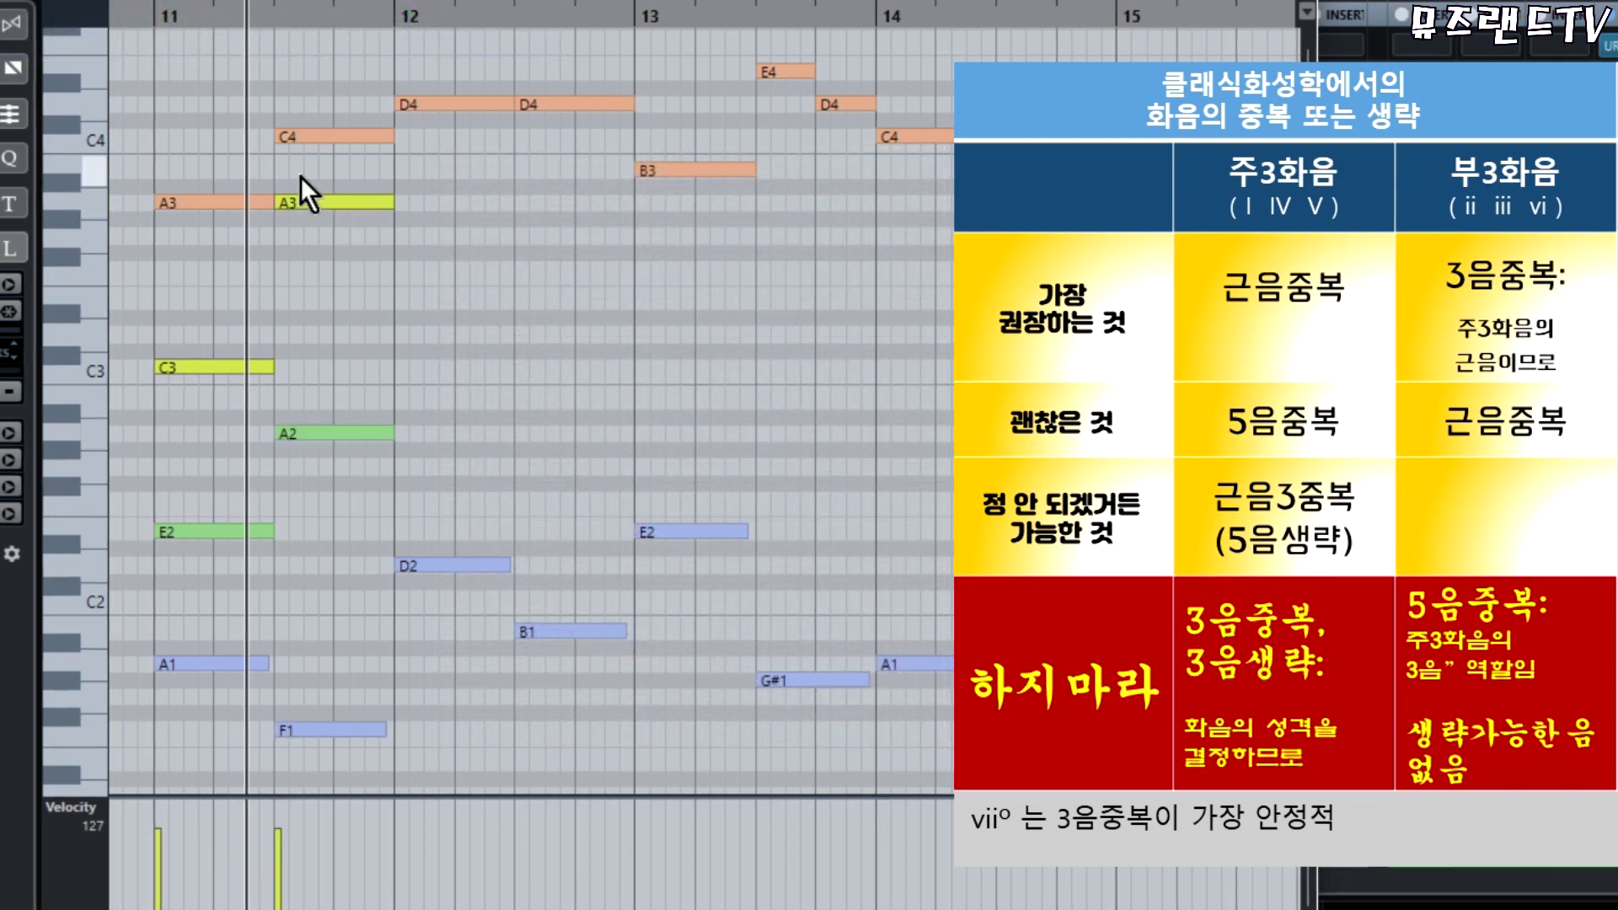
pyautogui.moveTo(302, 175); pyautogui.dragTo(352, 470)
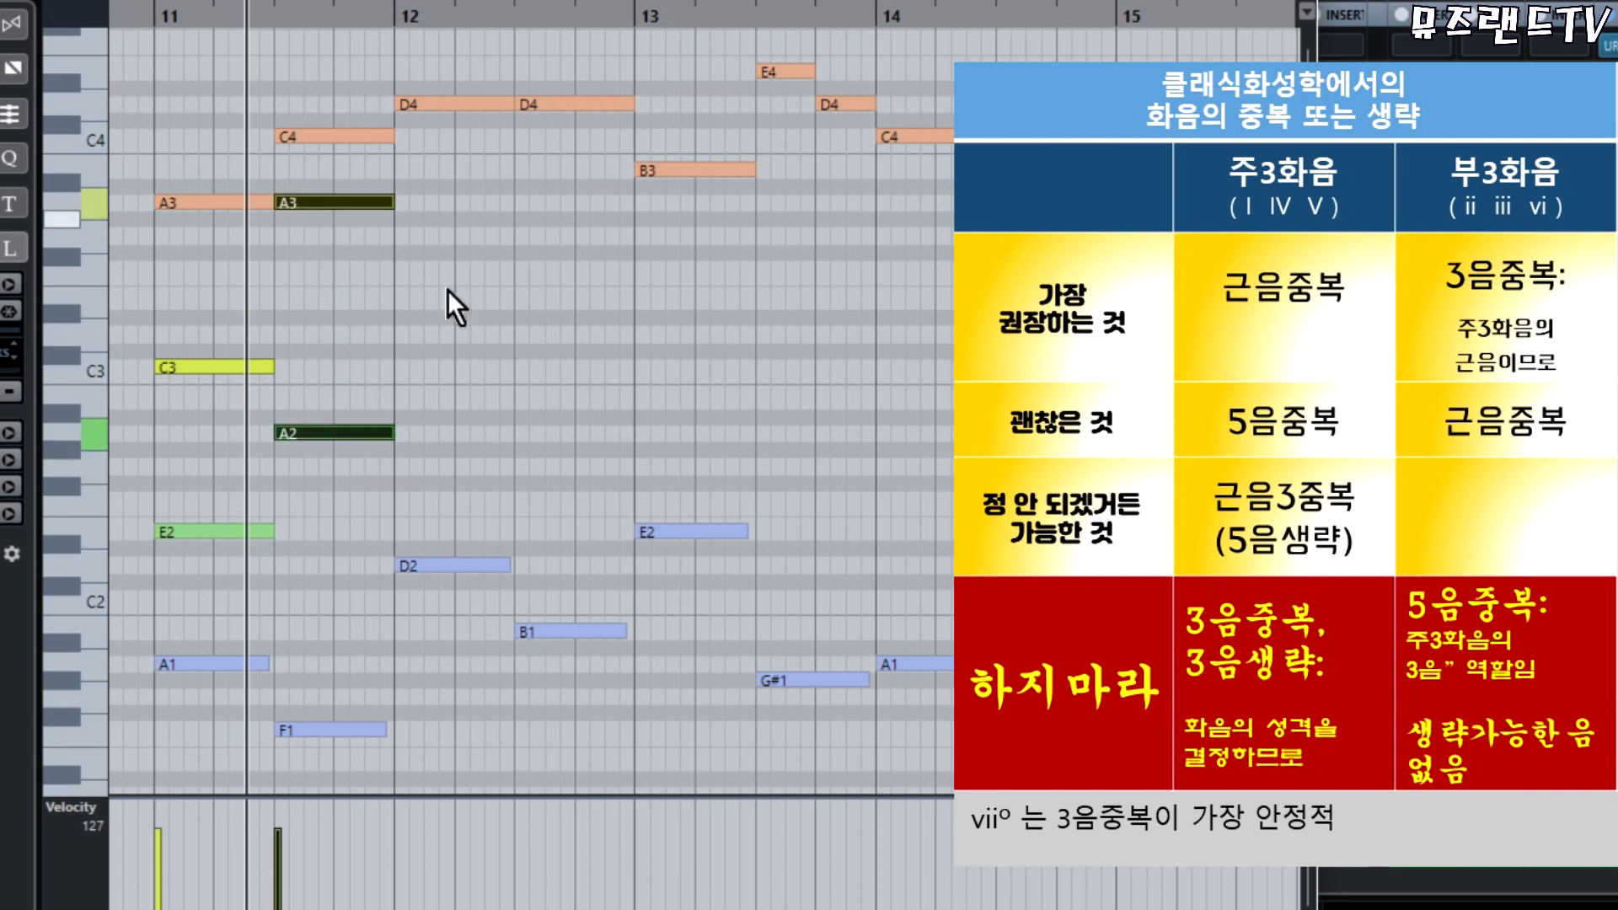
pyautogui.hotkey('shift', 'Down')
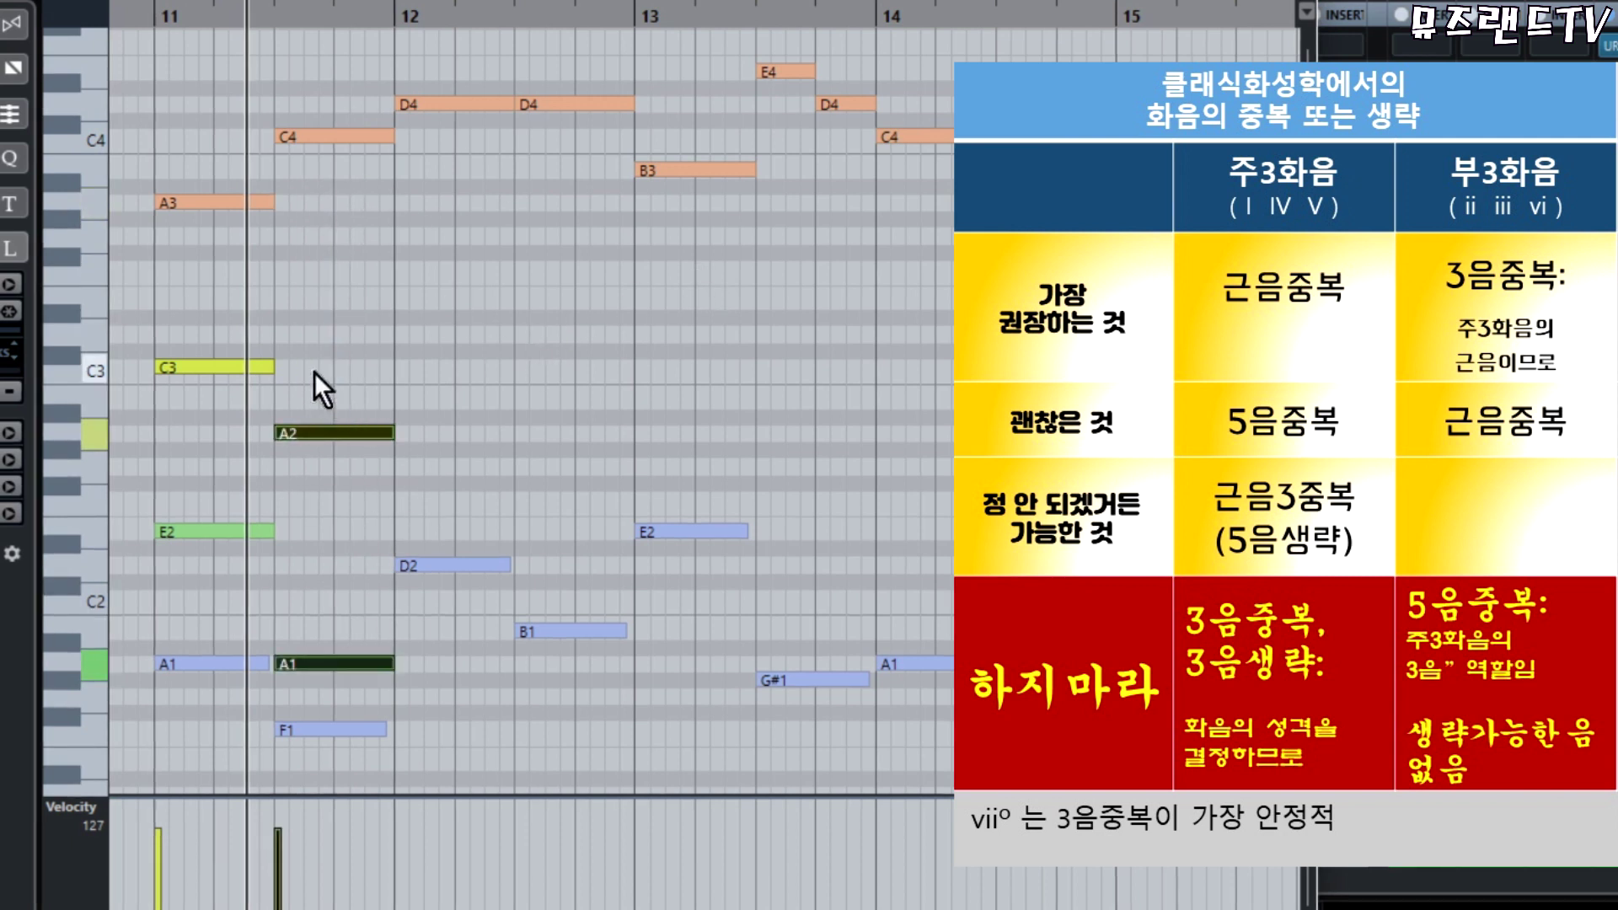
pyautogui.click(438, 339)
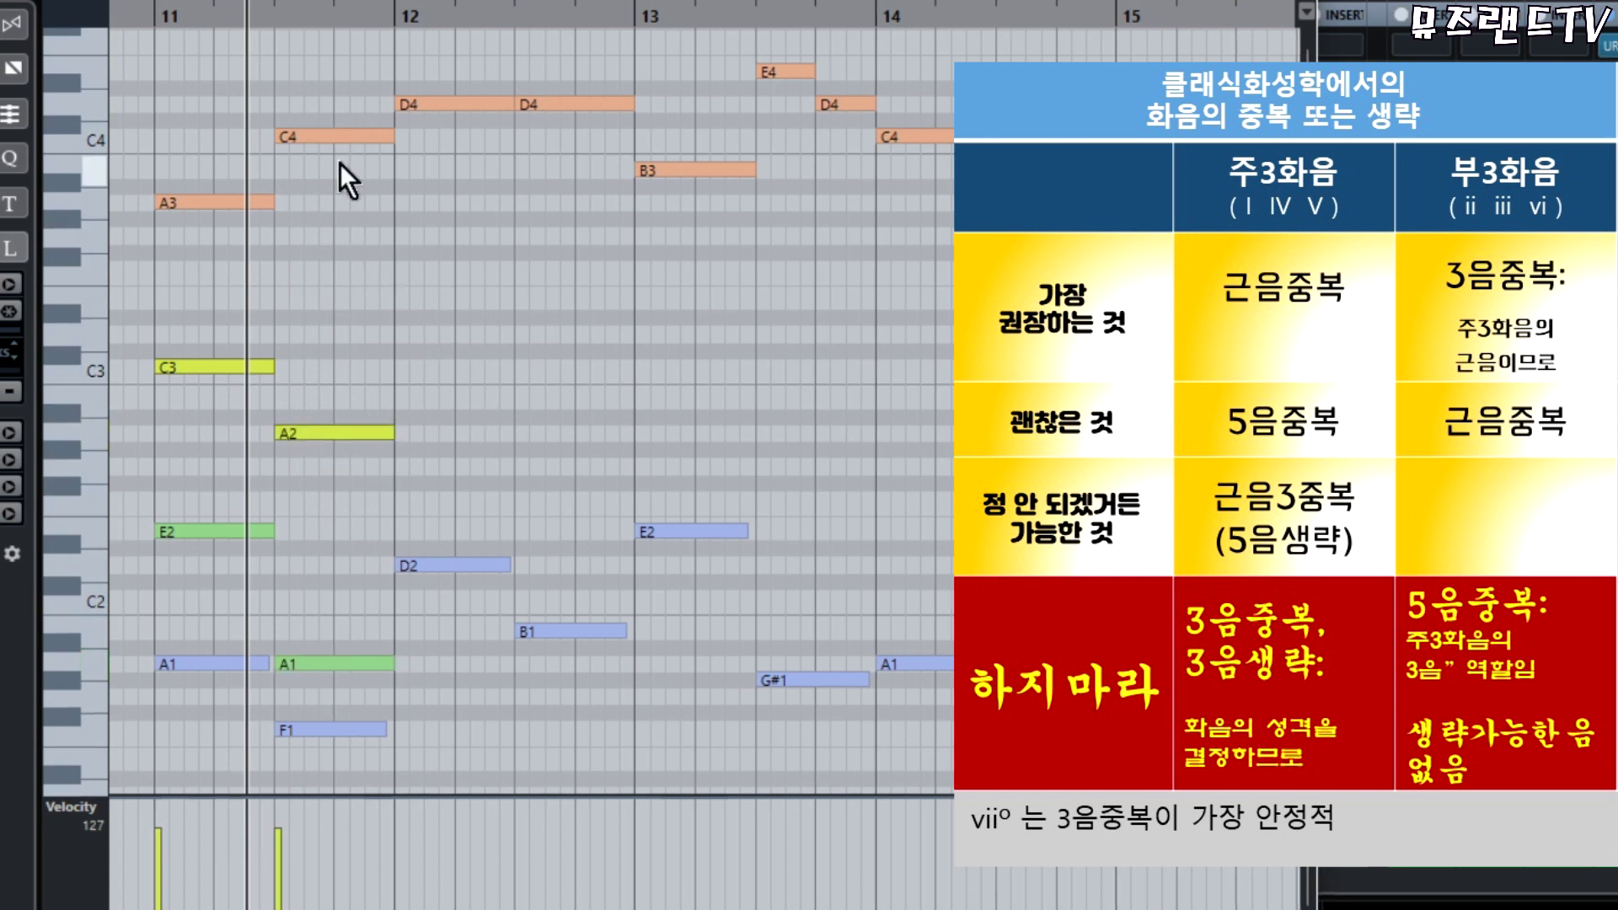
# Examine the spacing between C4 and A2 in the lowered F chord, and the F1 root as a candidate for doubling.
pyautogui.click(314, 137)
pyautogui.click(306, 371)
pyautogui.click(316, 433)
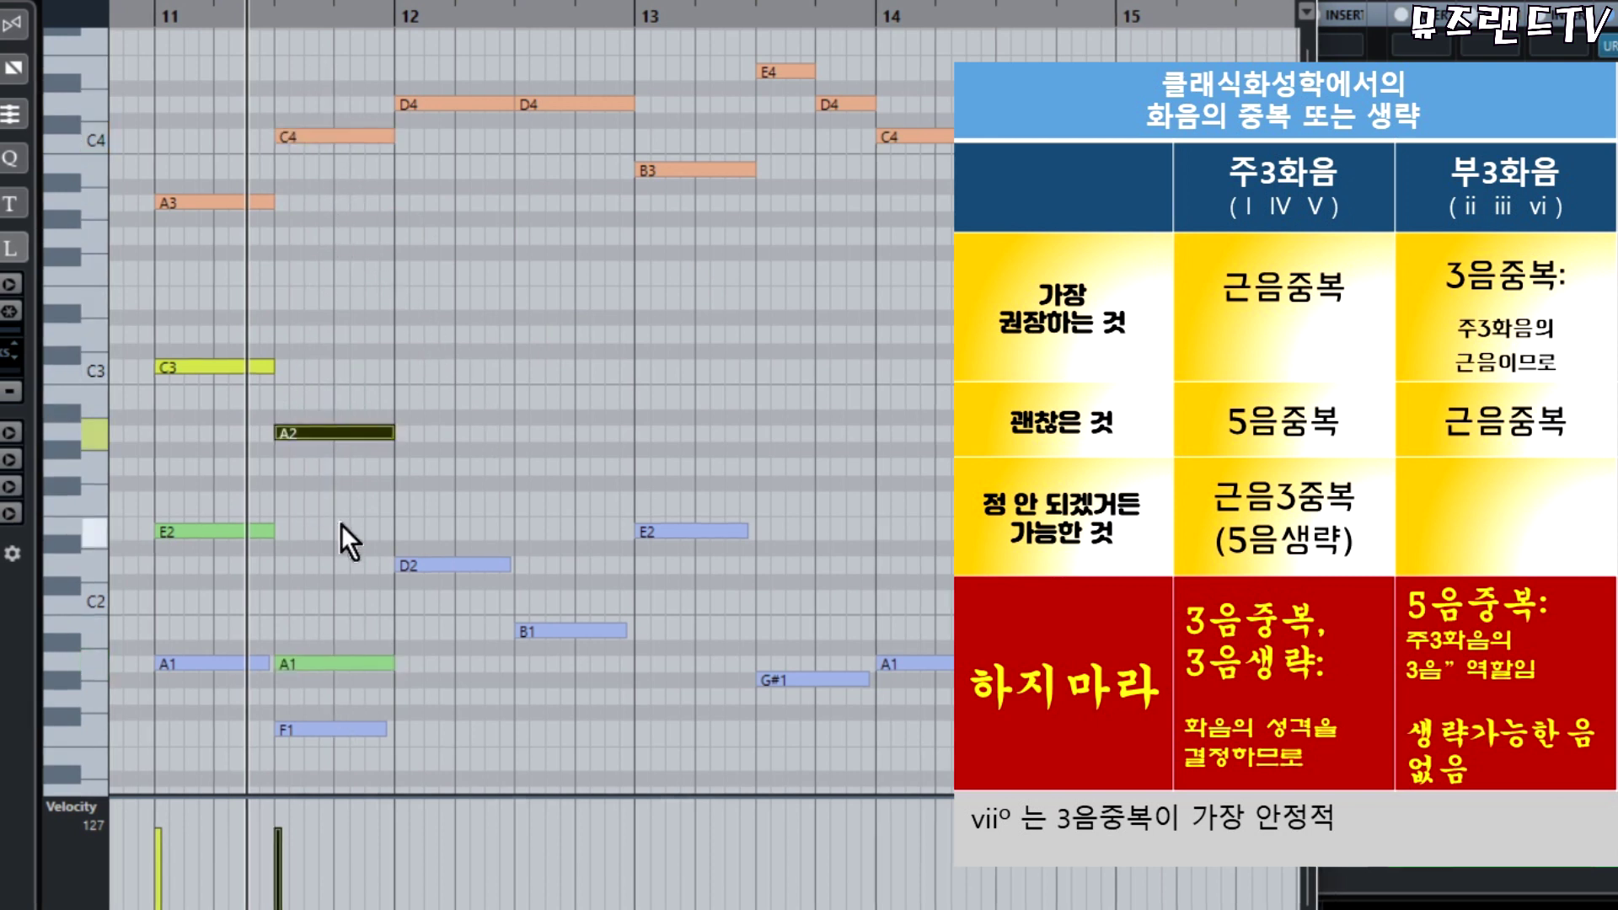
pyautogui.moveTo(326, 70); pyautogui.dragTo(331, 240)
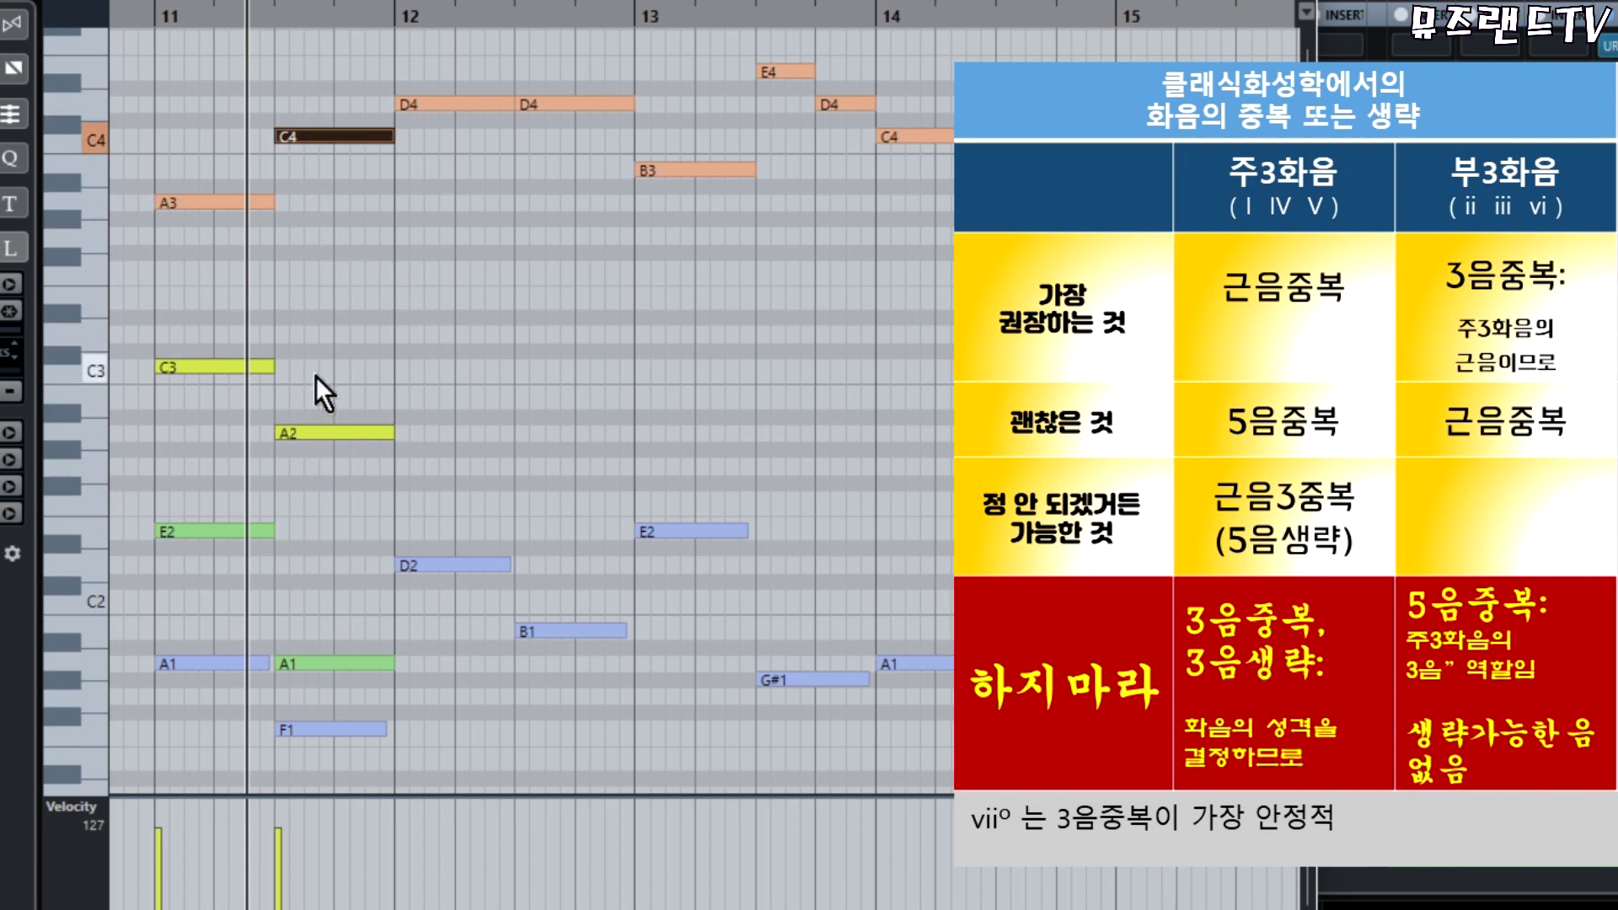
pyautogui.moveTo(315, 376); pyautogui.dragTo(333, 459)
pyautogui.click(393, 310)
pyautogui.moveTo(296, 49); pyautogui.dragTo(332, 490)
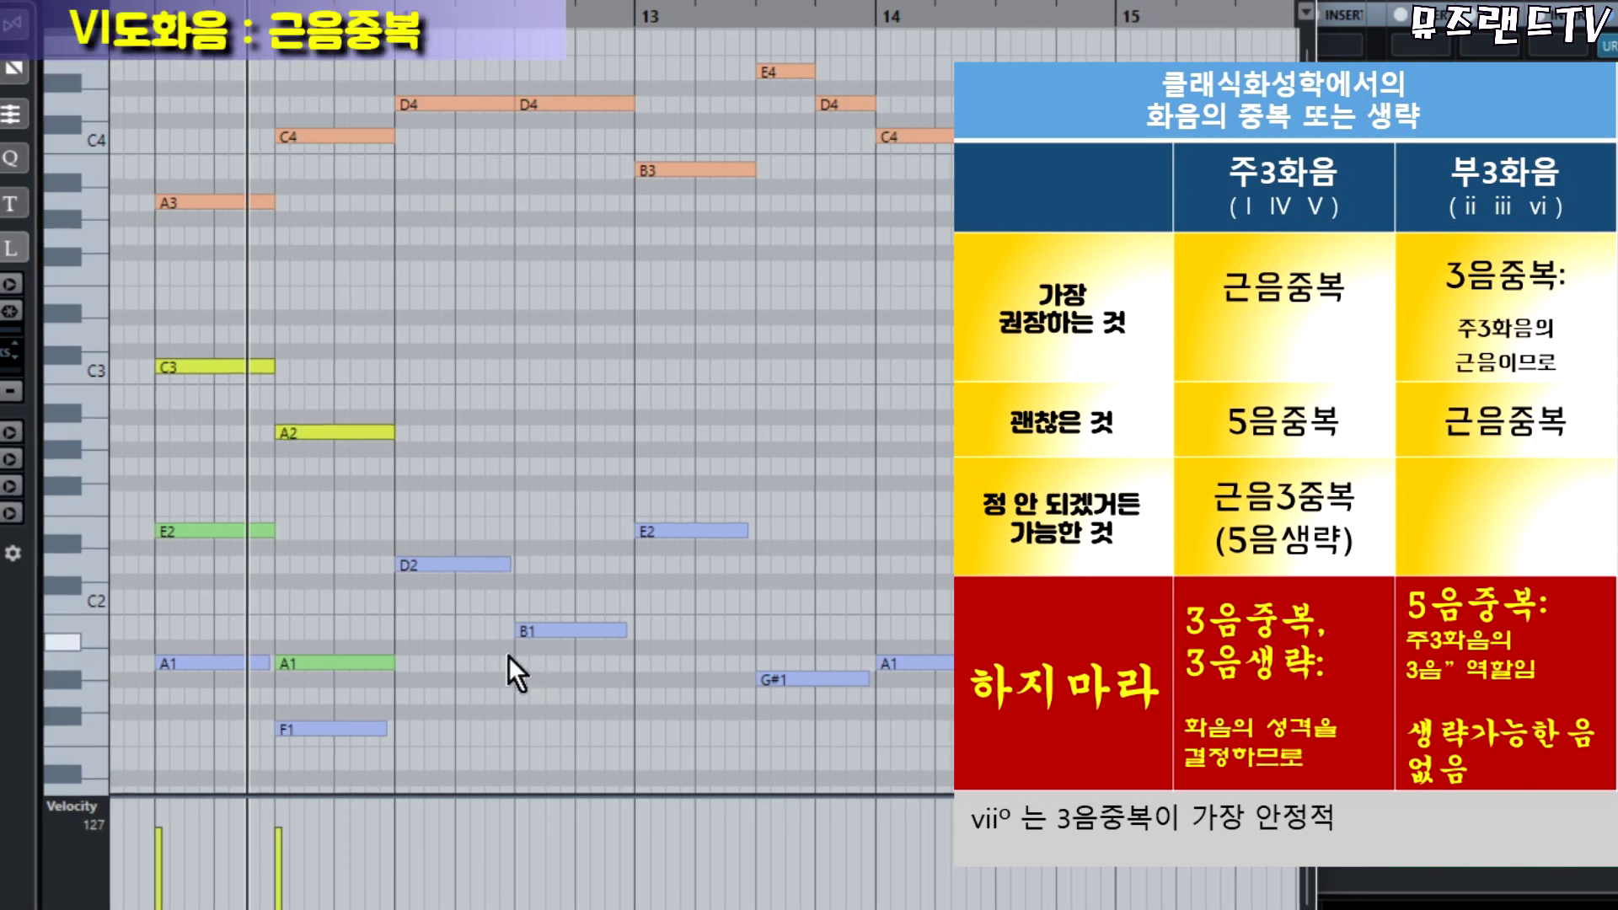
pyautogui.click(375, 730)
pyautogui.scroll(-3, 371, 742)
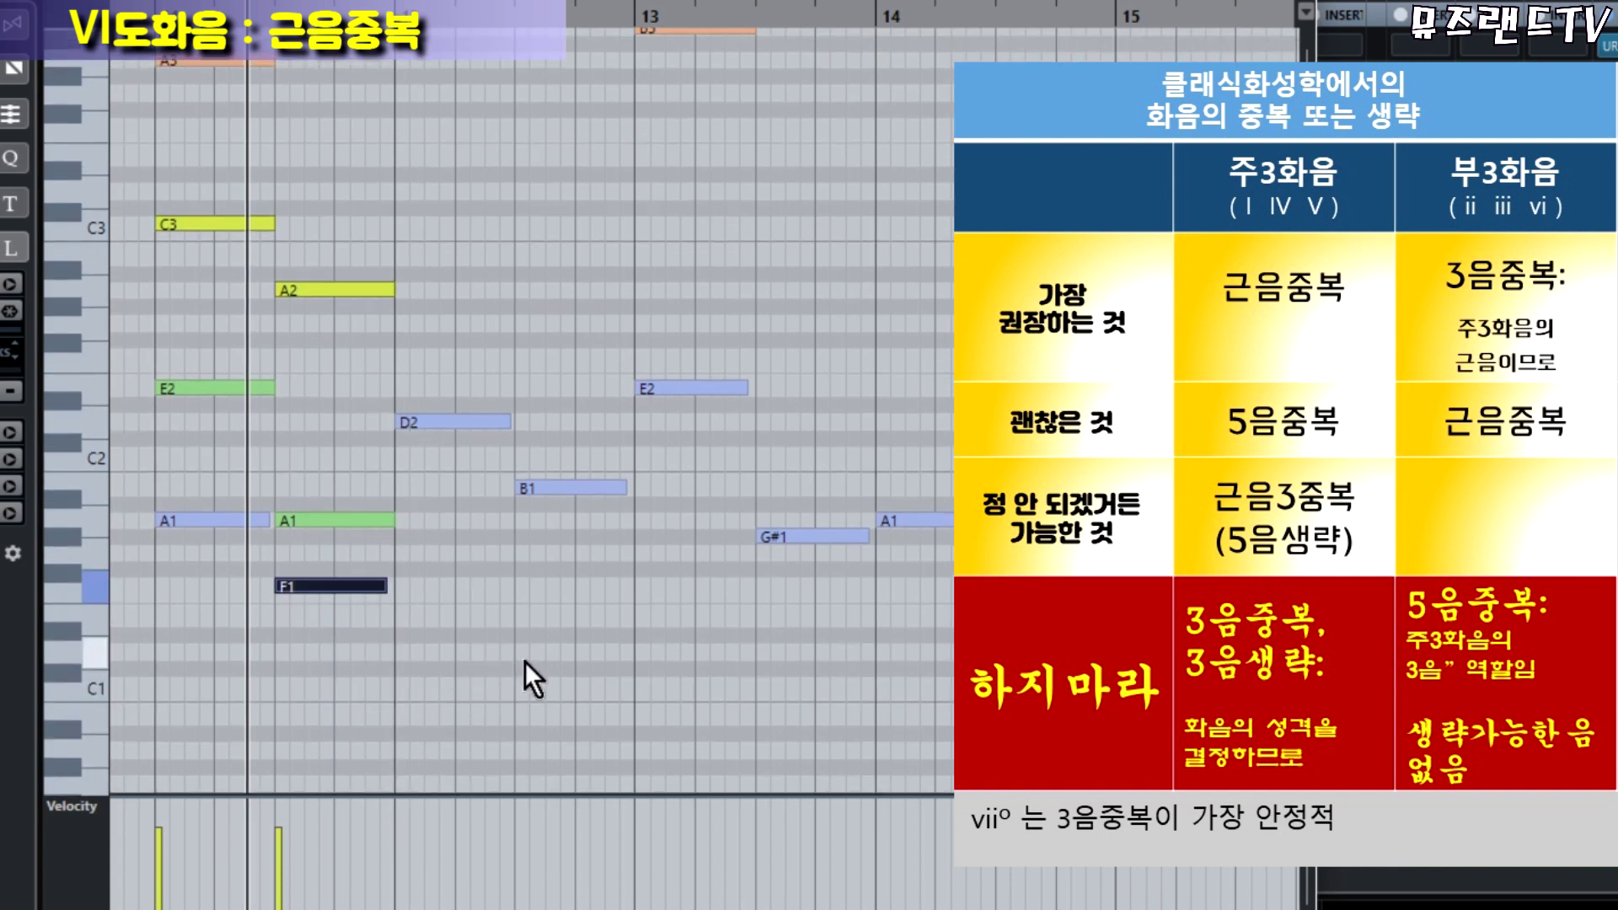
pyautogui.scroll(3, 524, 660)
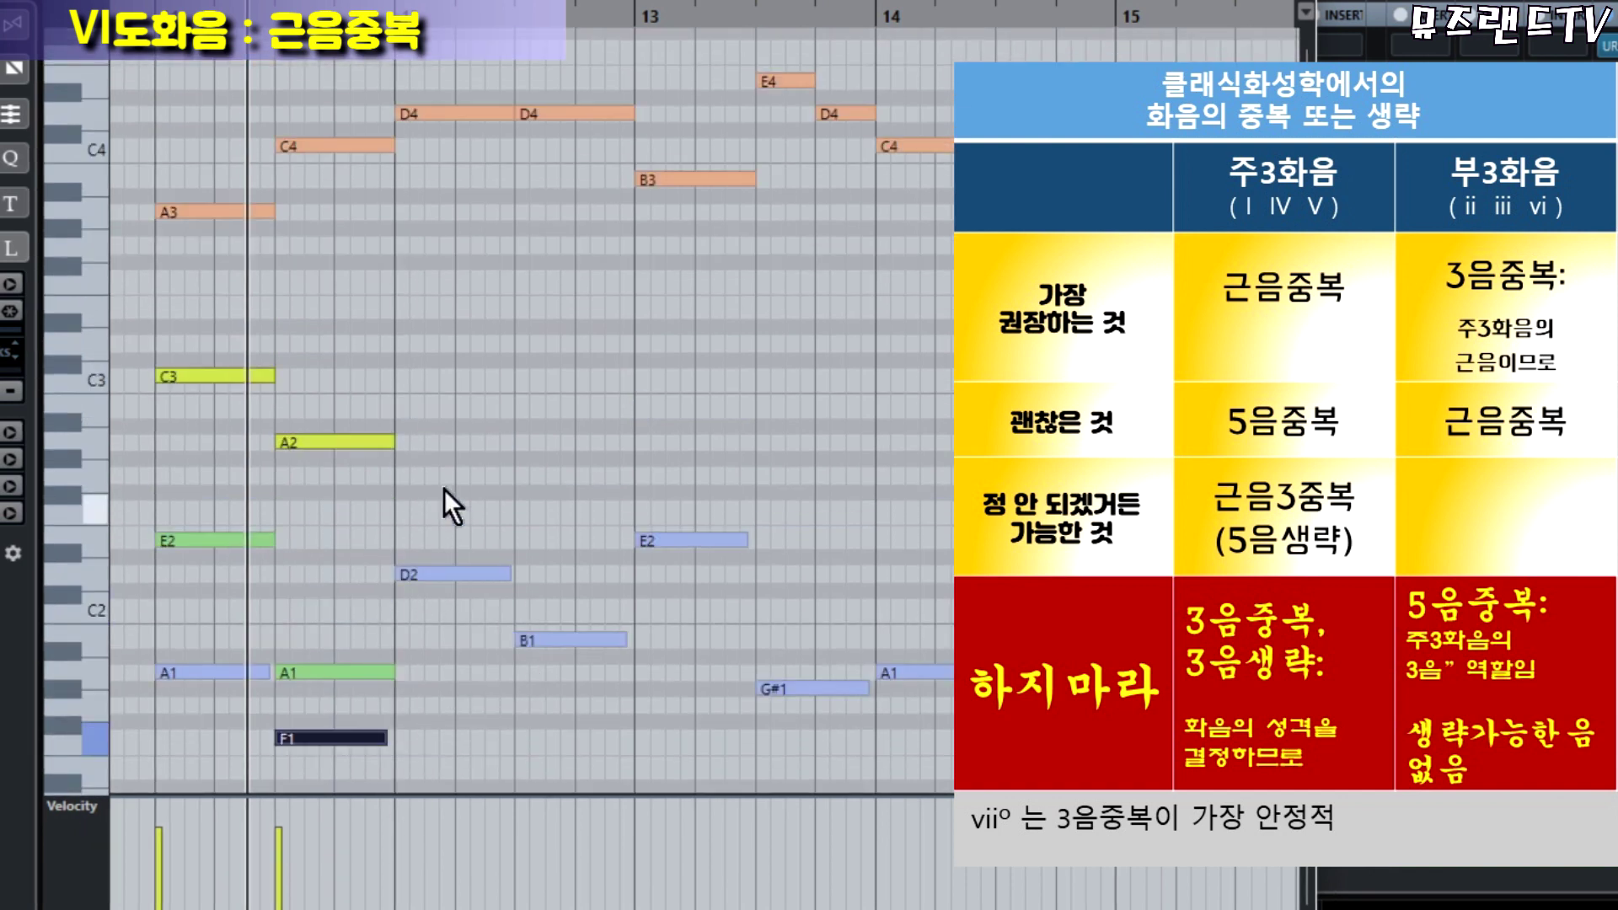
pyautogui.click(381, 309)
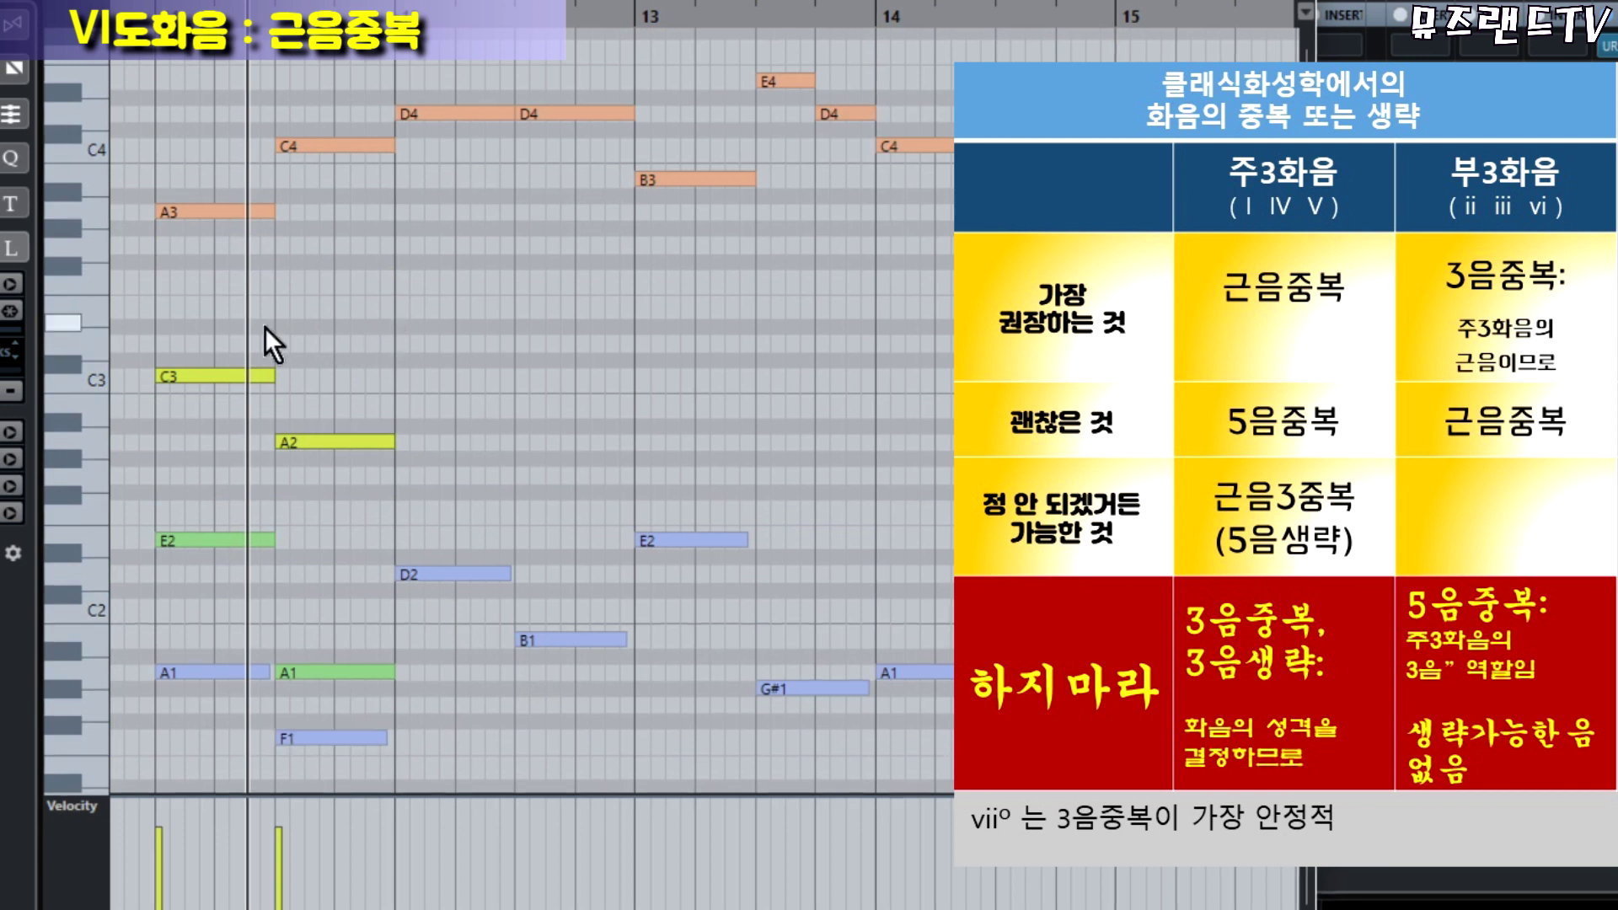
# Move the green A1 note in the second half of bar 11 up to F2, and review the C4 and A2 notes above it.
pyautogui.moveTo(164, 307); pyautogui.dragTo(195, 582)
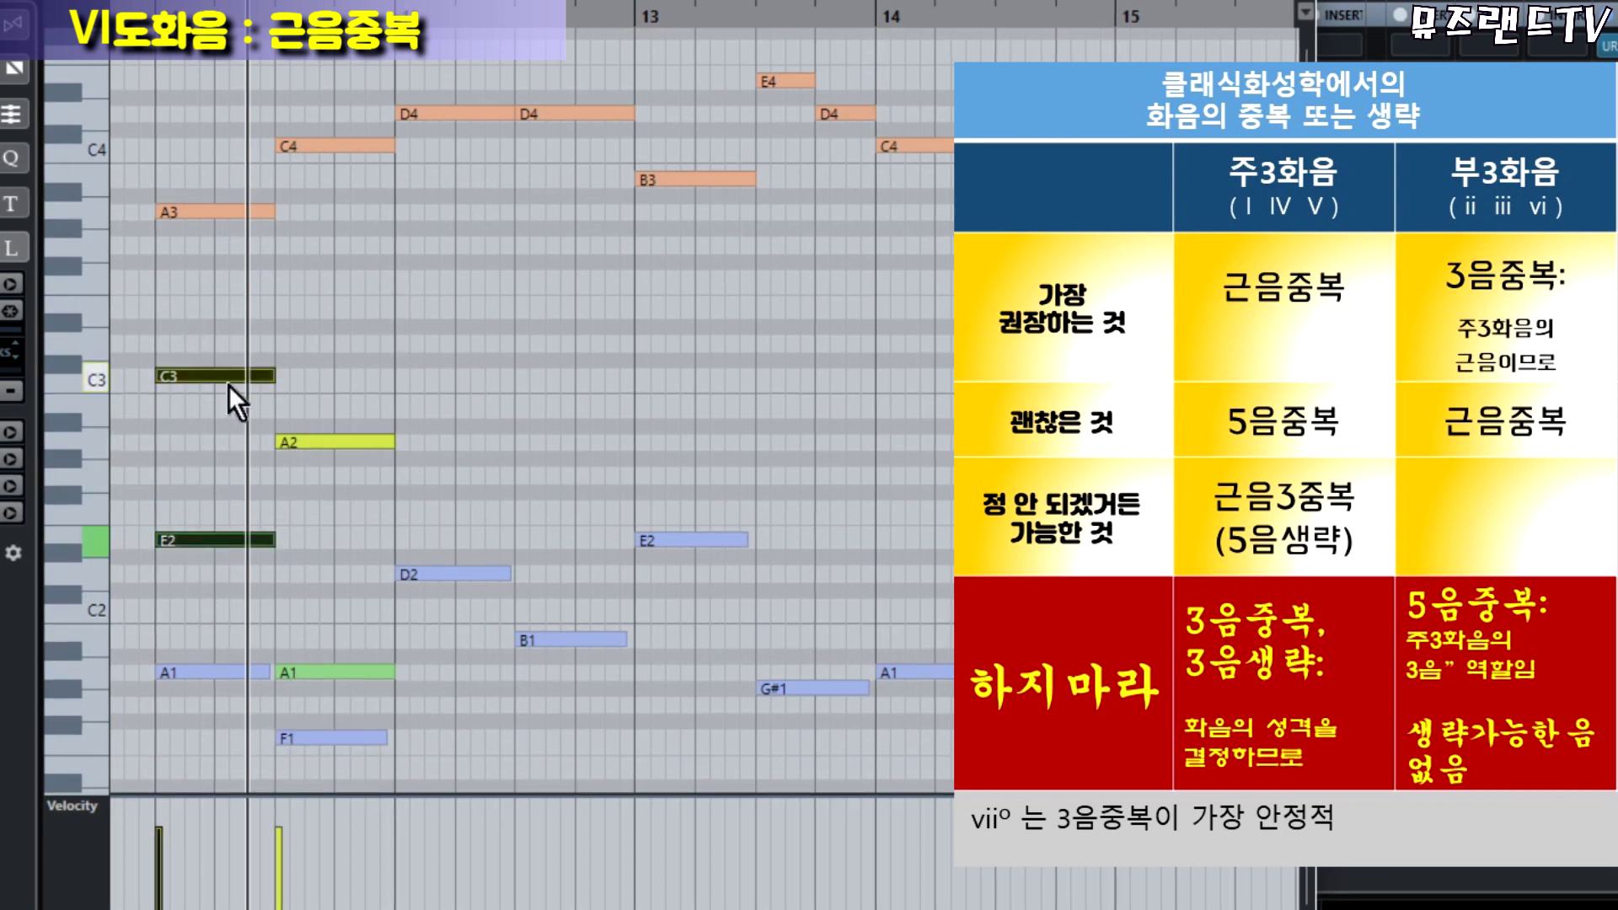
pyautogui.click(302, 520)
pyautogui.moveTo(190, 506); pyautogui.dragTo(216, 564)
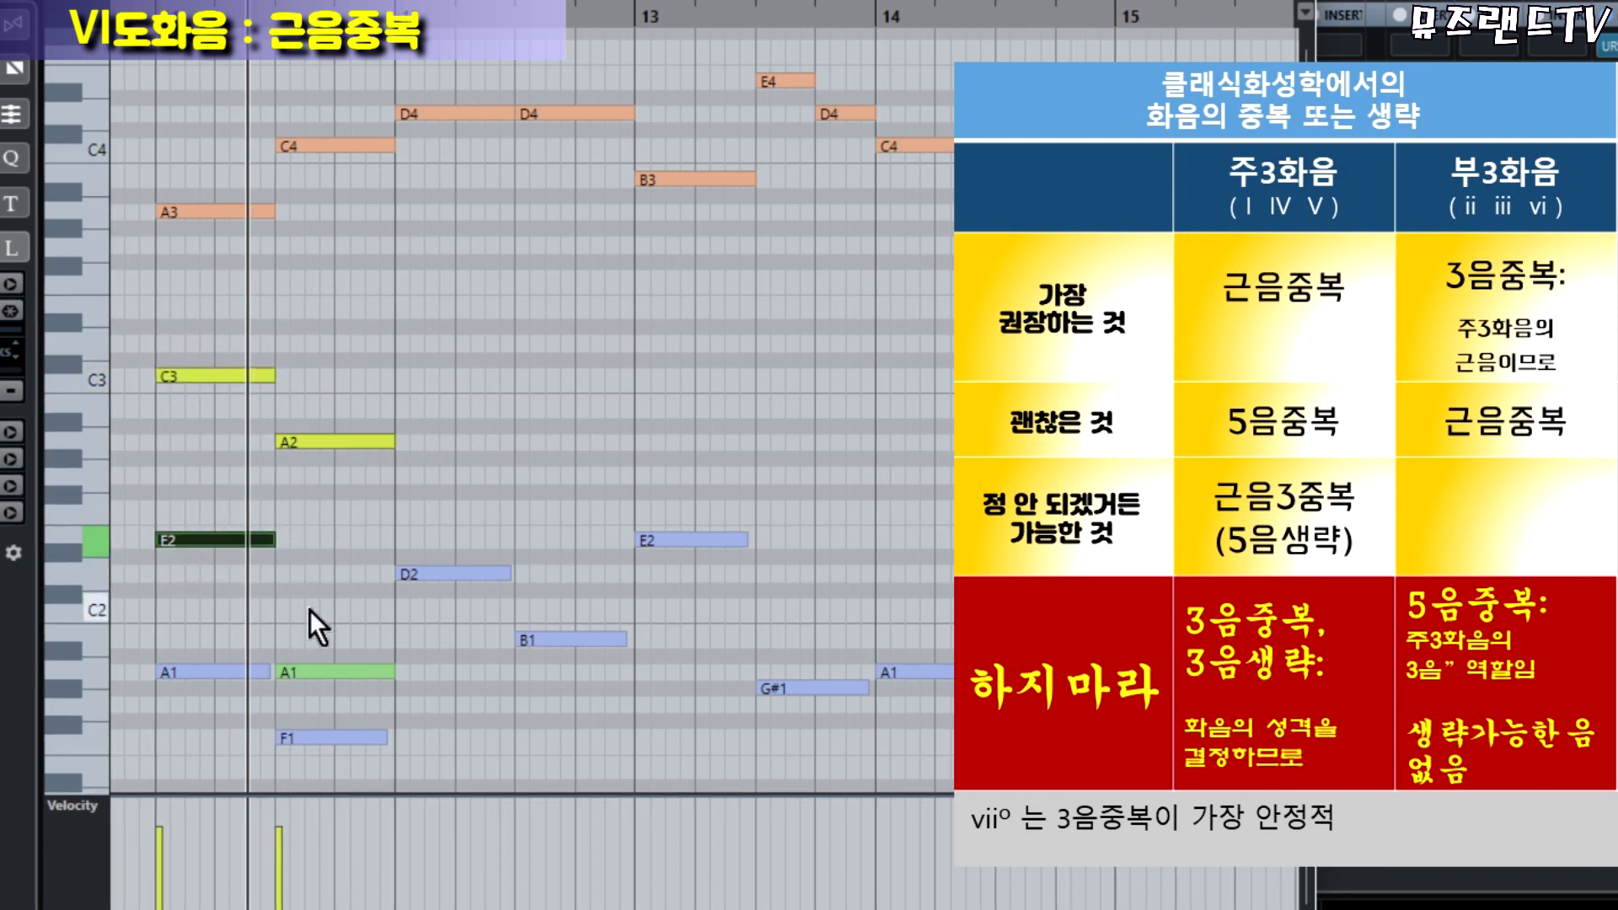
pyautogui.click(311, 671)
pyautogui.moveTo(311, 670); pyautogui.dragTo(333, 508)
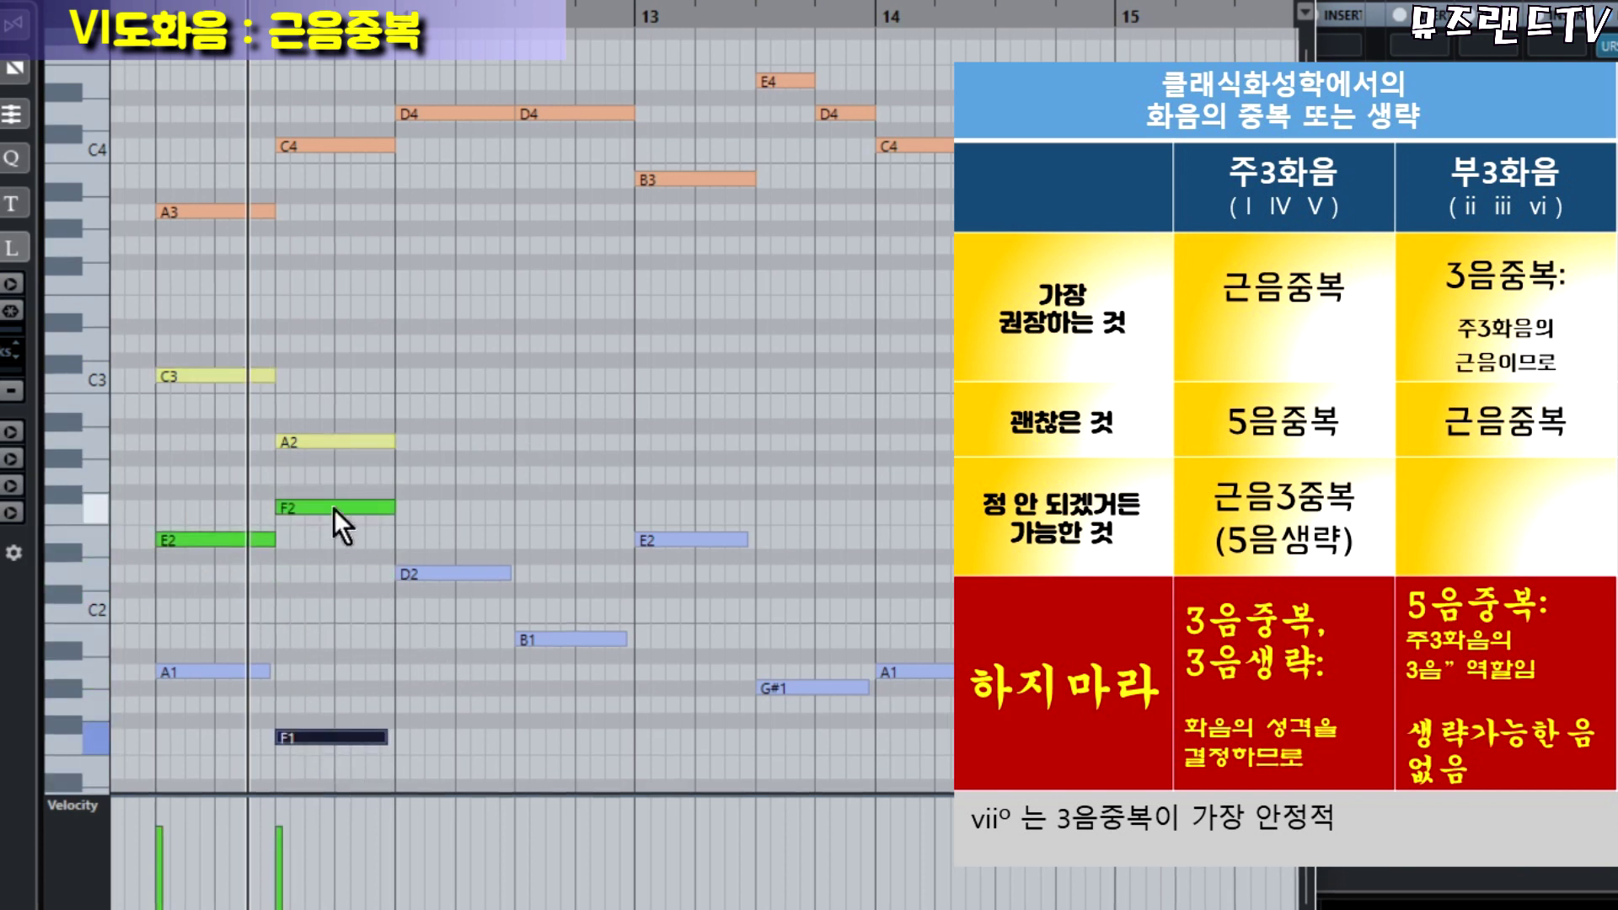
pyautogui.moveTo(349, 125); pyautogui.dragTo(378, 261)
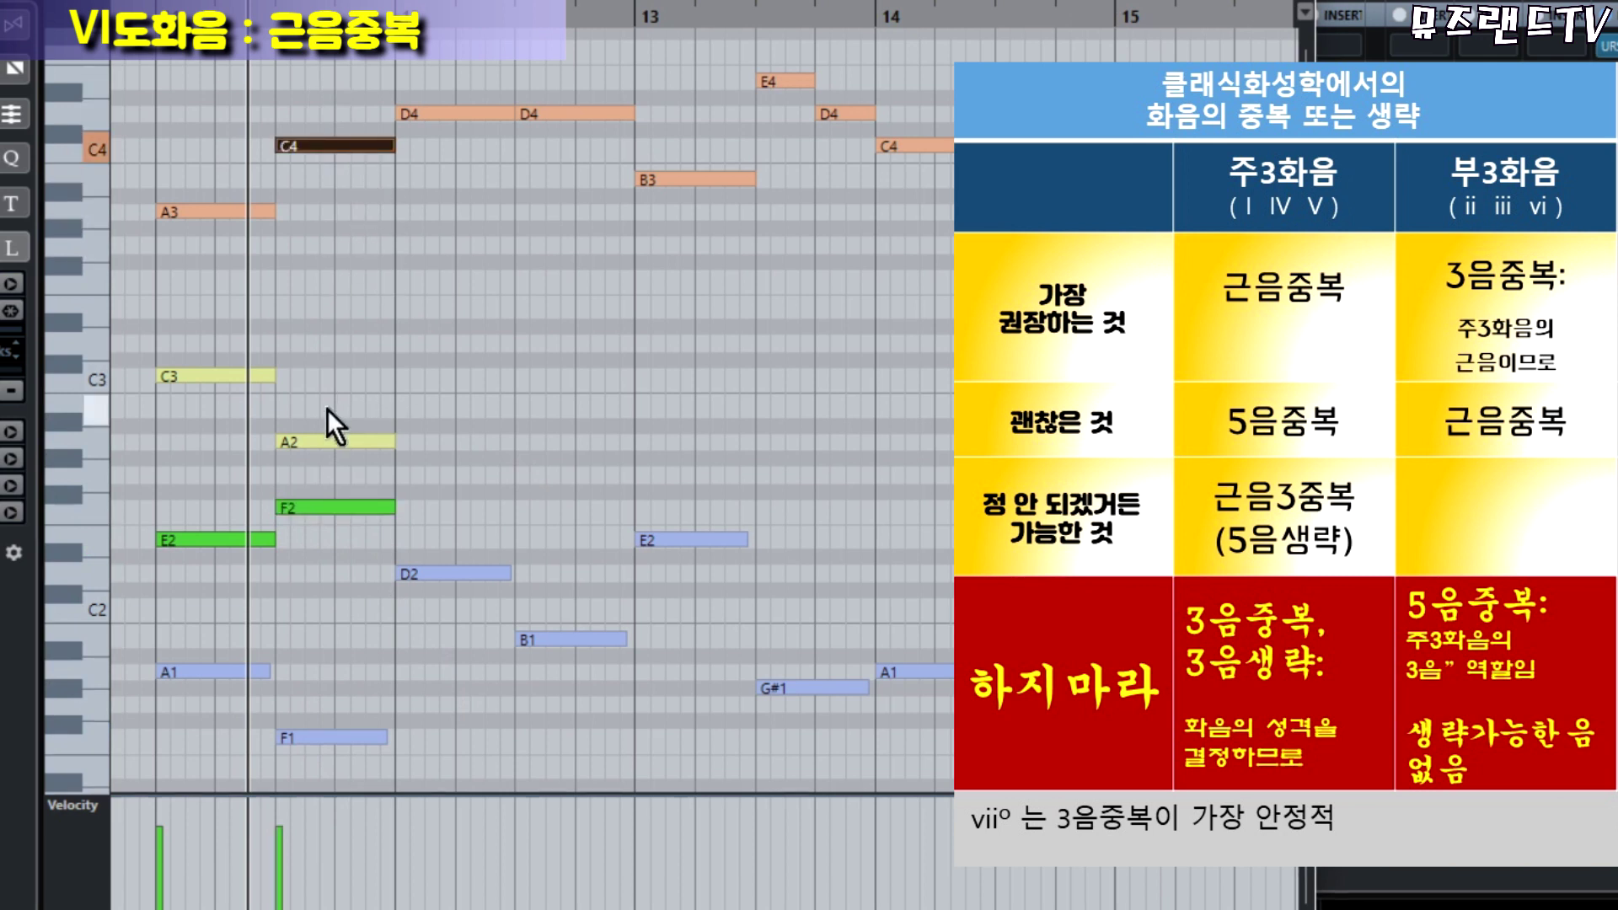
pyautogui.moveTo(315, 398); pyautogui.dragTo(372, 462)
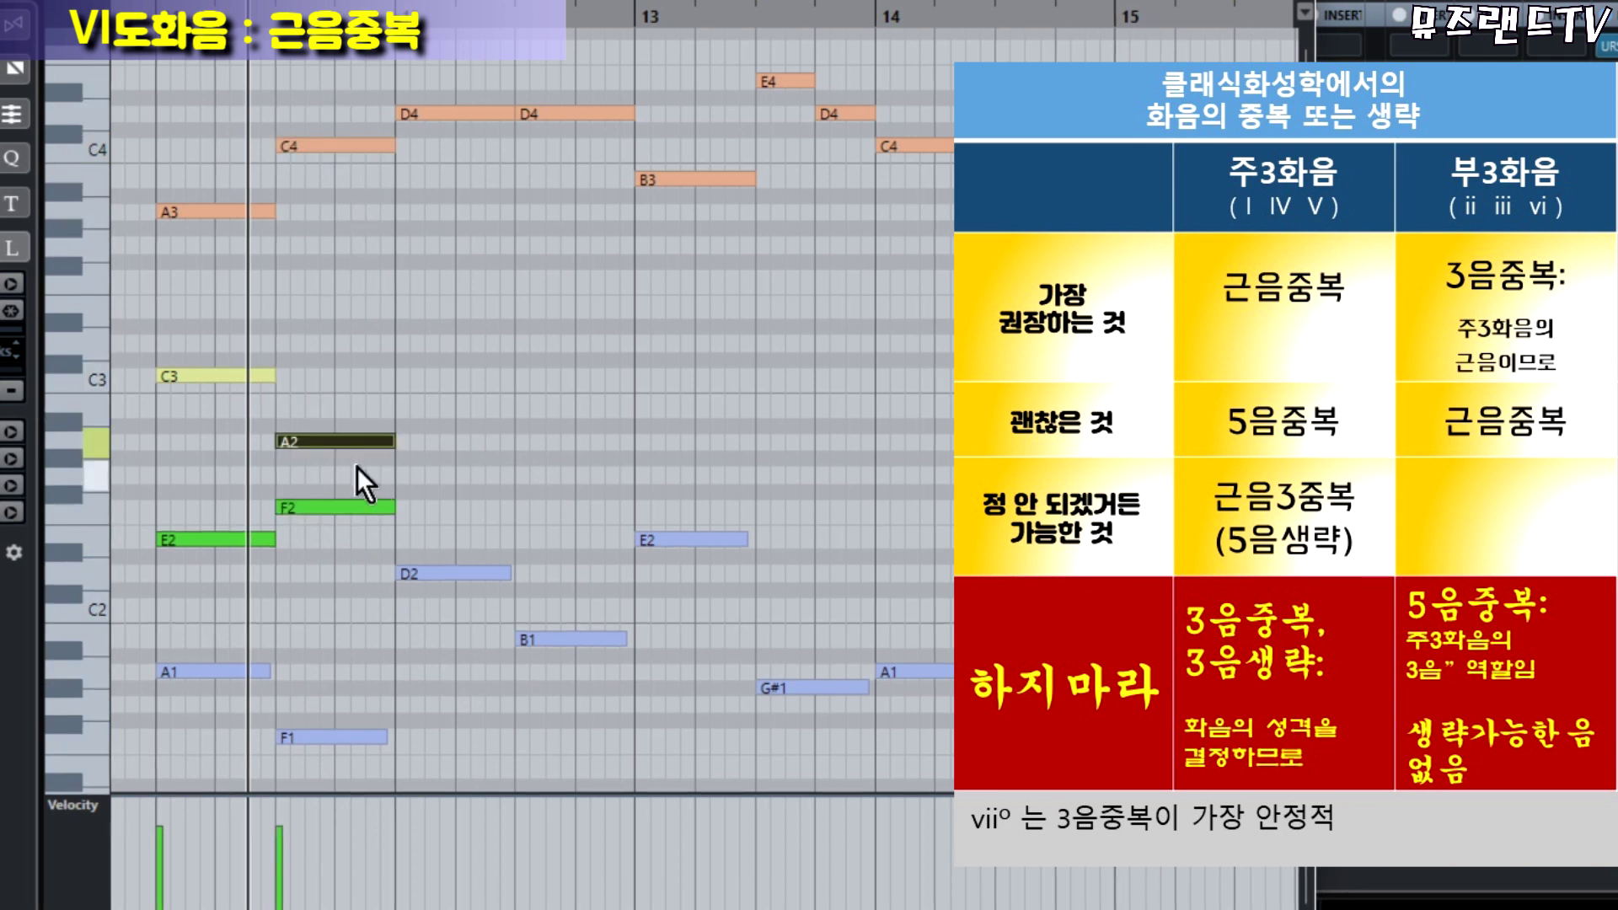
# Move the yellow A2 note in the second half of bar 11 up one octave to A3.
pyautogui.moveTo(316, 73); pyautogui.dragTo(366, 464)
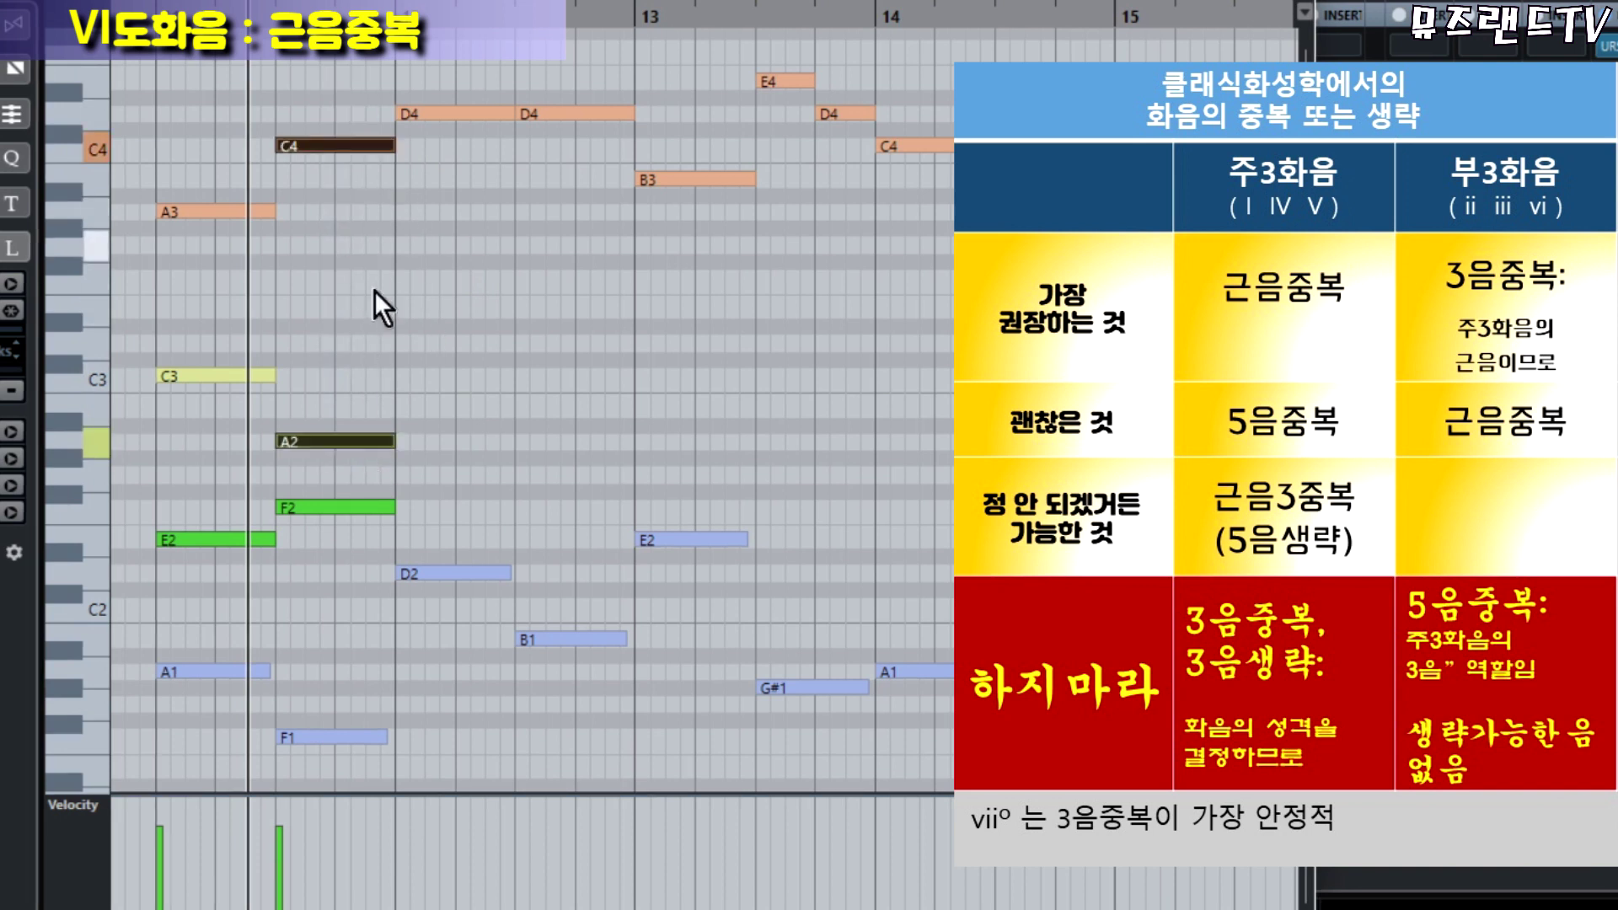
pyautogui.moveTo(306, 383); pyautogui.dragTo(408, 474)
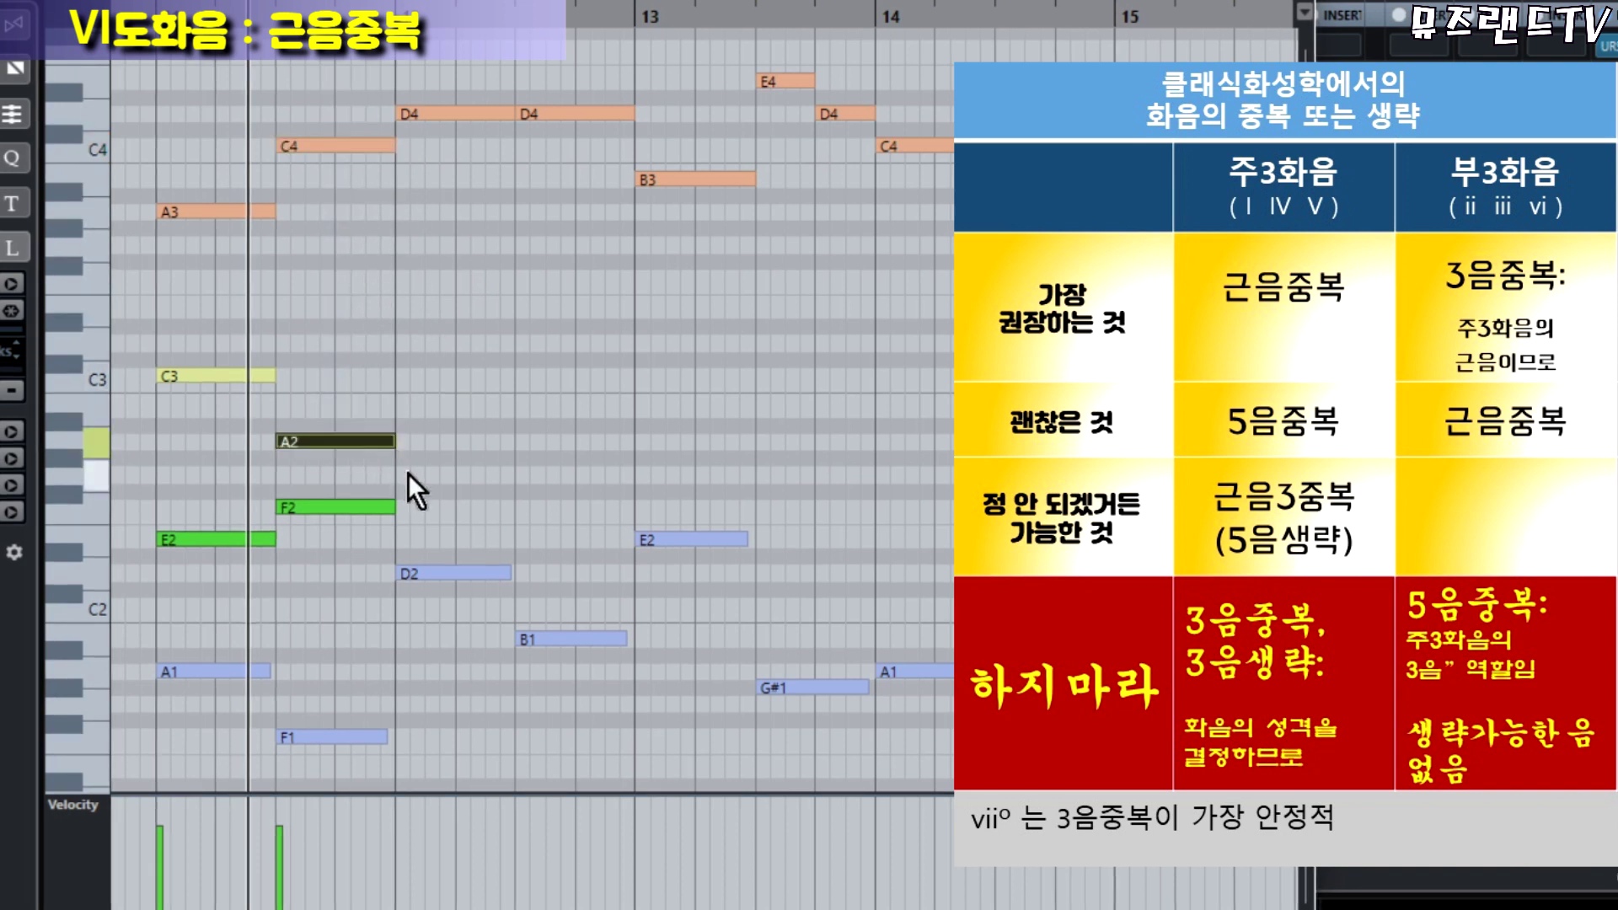
pyautogui.hotkey('shift', 'Up')
pyautogui.moveTo(304, 71); pyautogui.dragTo(347, 246)
pyautogui.moveTo(291, 84); pyautogui.dragTo(361, 585)
pyautogui.click(320, 510)
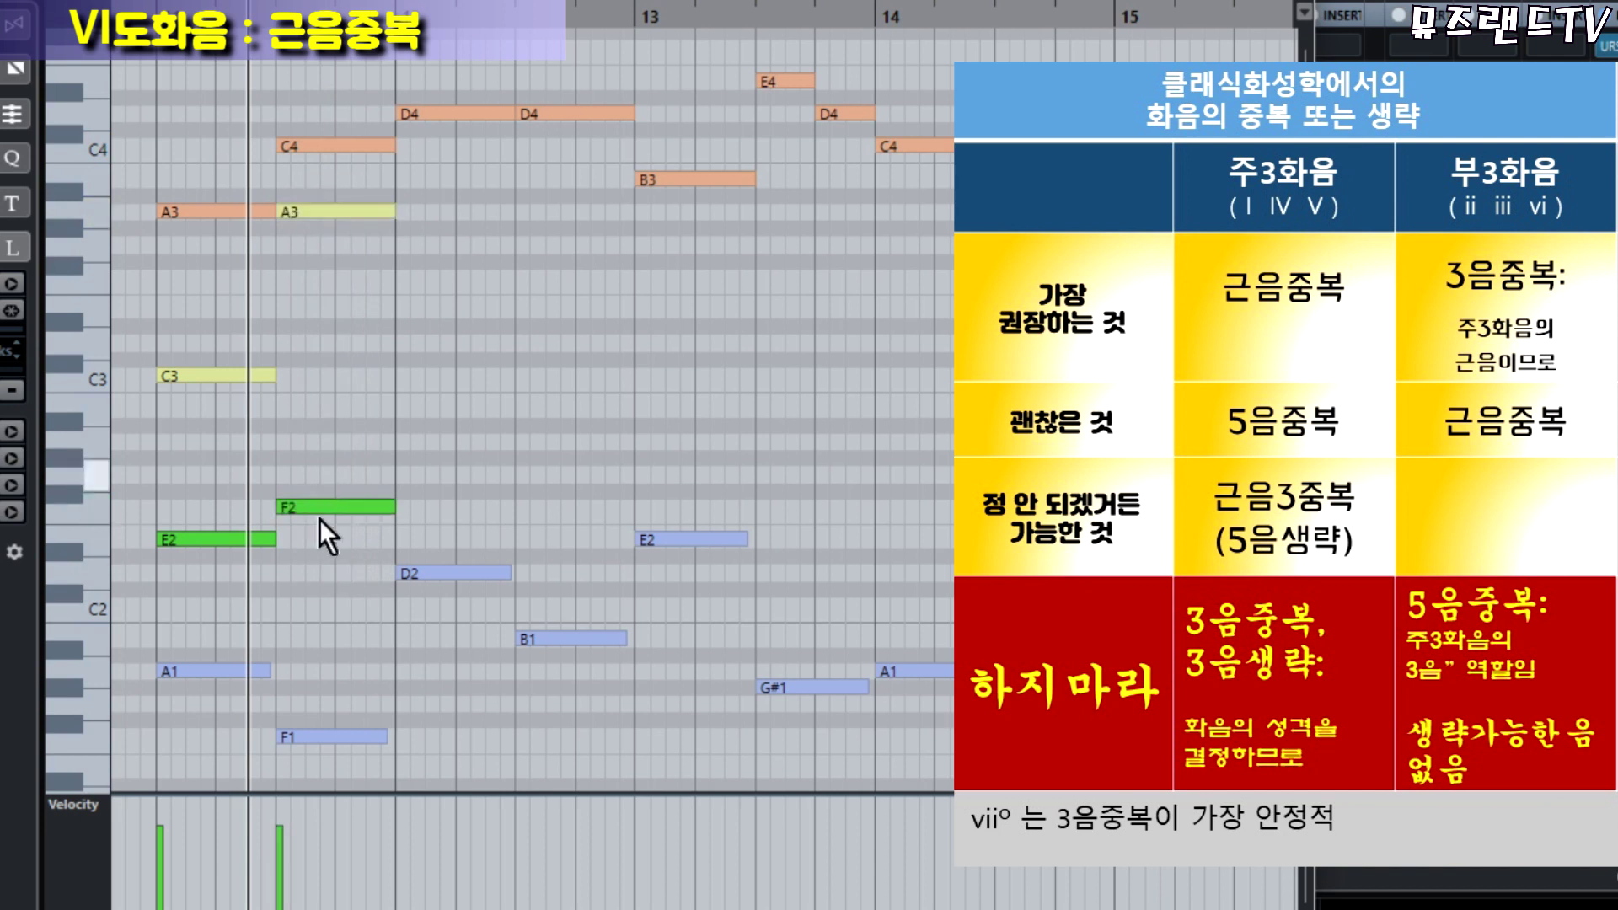
# Examine the gap between A3 and F2 in the F chord, and the alto's leap from C3 to A3.
pyautogui.click(331, 211)
pyautogui.moveTo(300, 175); pyautogui.dragTo(347, 592)
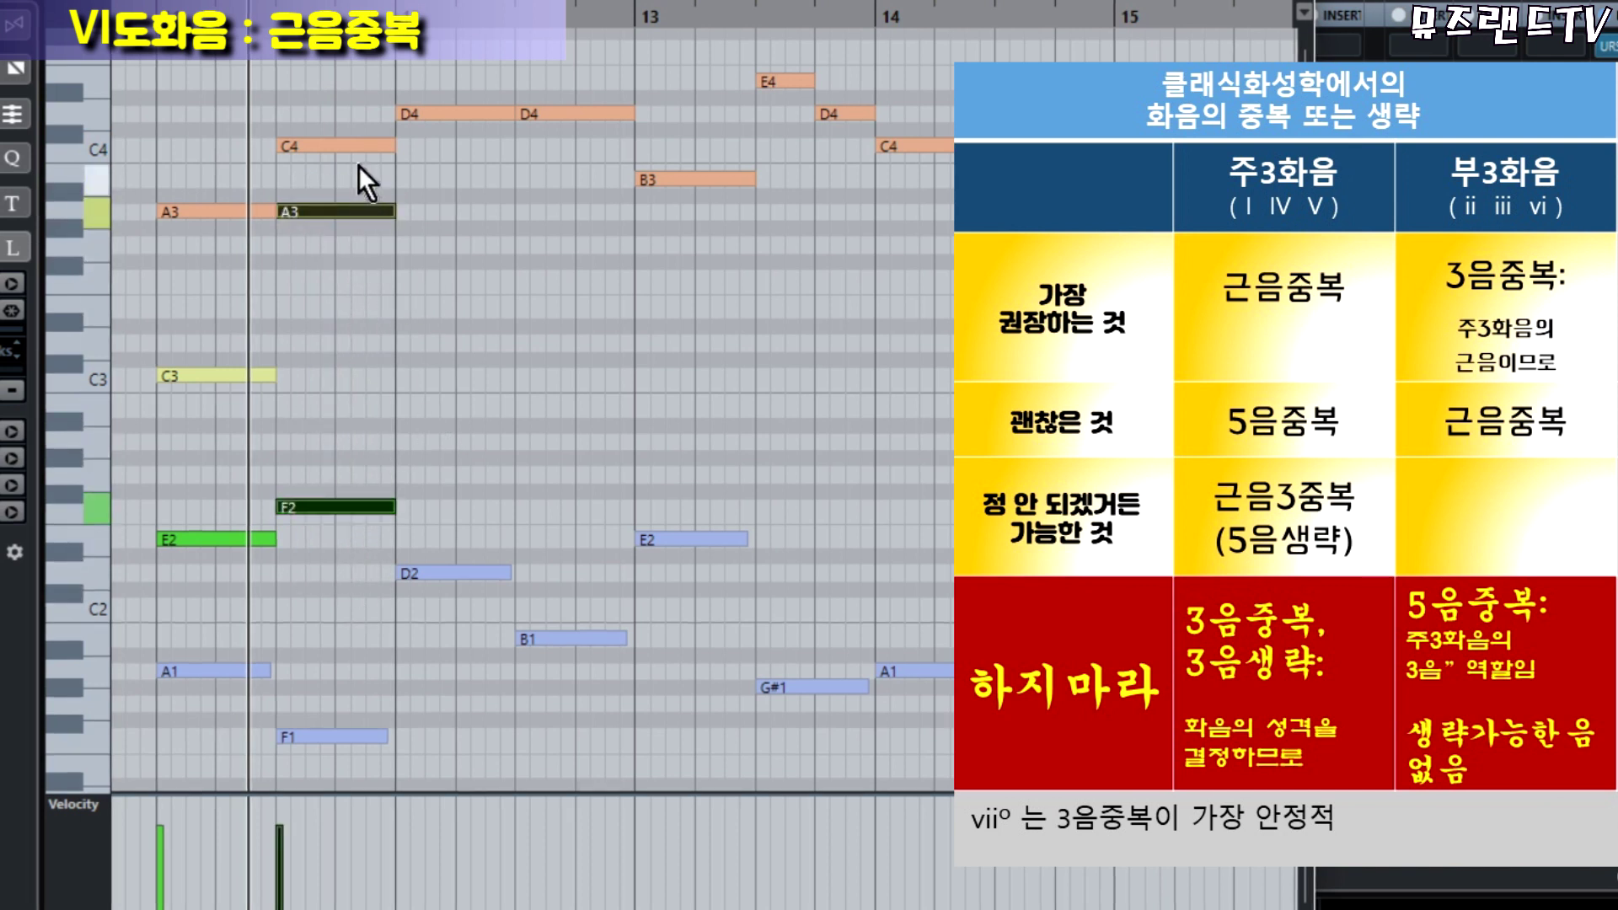
pyautogui.moveTo(323, 176); pyautogui.dragTo(352, 563)
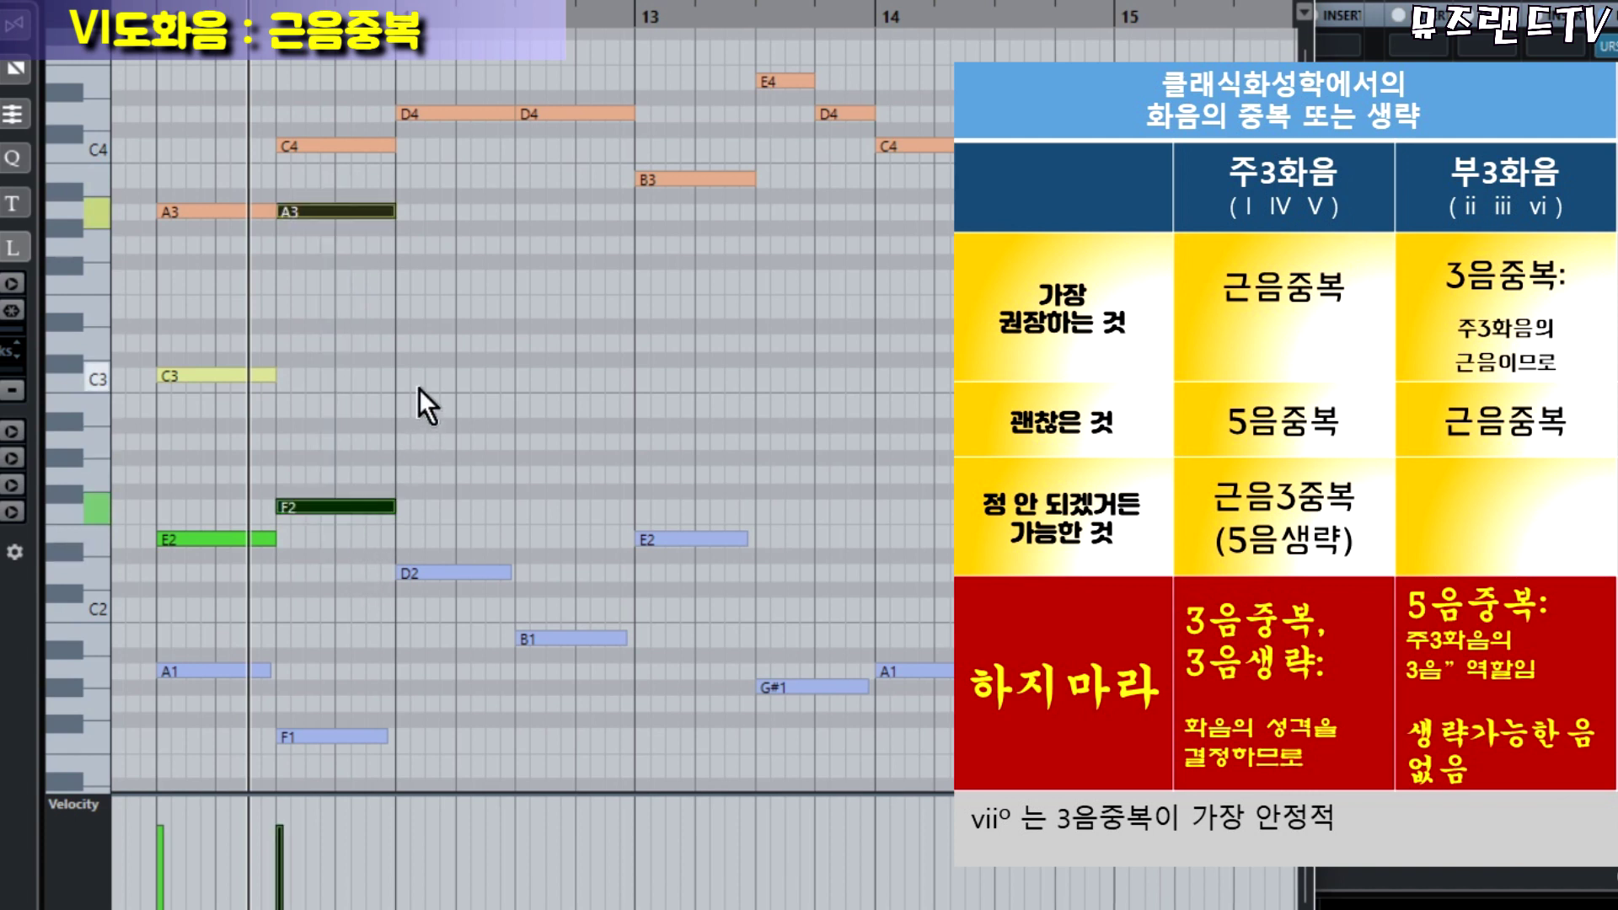
pyautogui.click(379, 378)
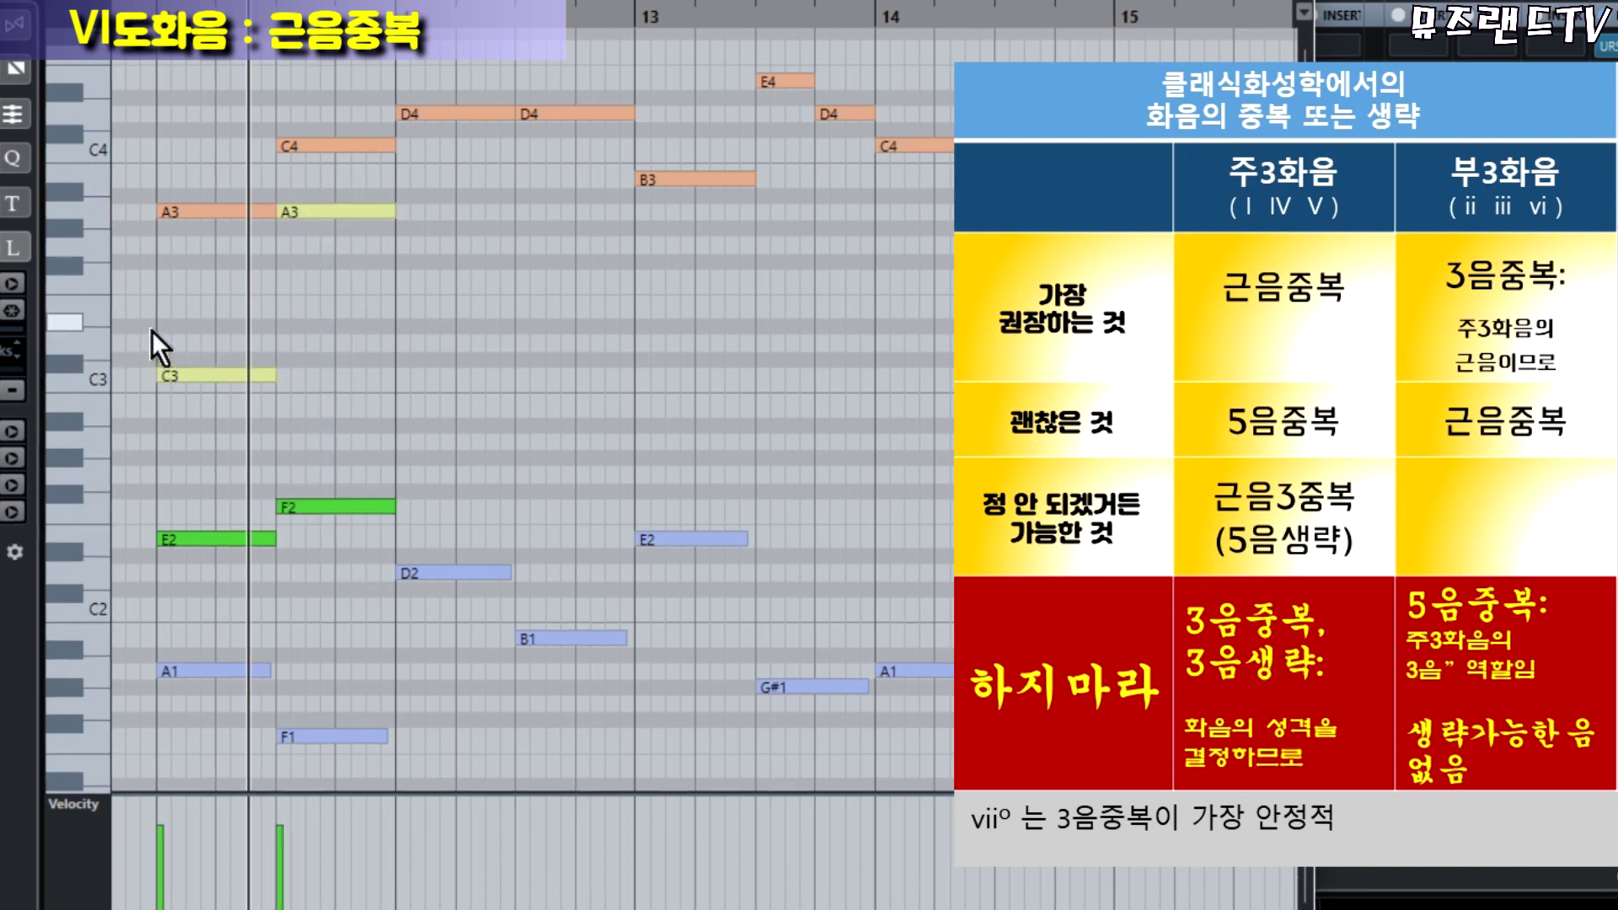
pyautogui.moveTo(152, 333); pyautogui.dragTo(317, 384)
pyautogui.moveTo(316, 184); pyautogui.dragTo(376, 305)
pyautogui.click(209, 373)
pyautogui.click(291, 212)
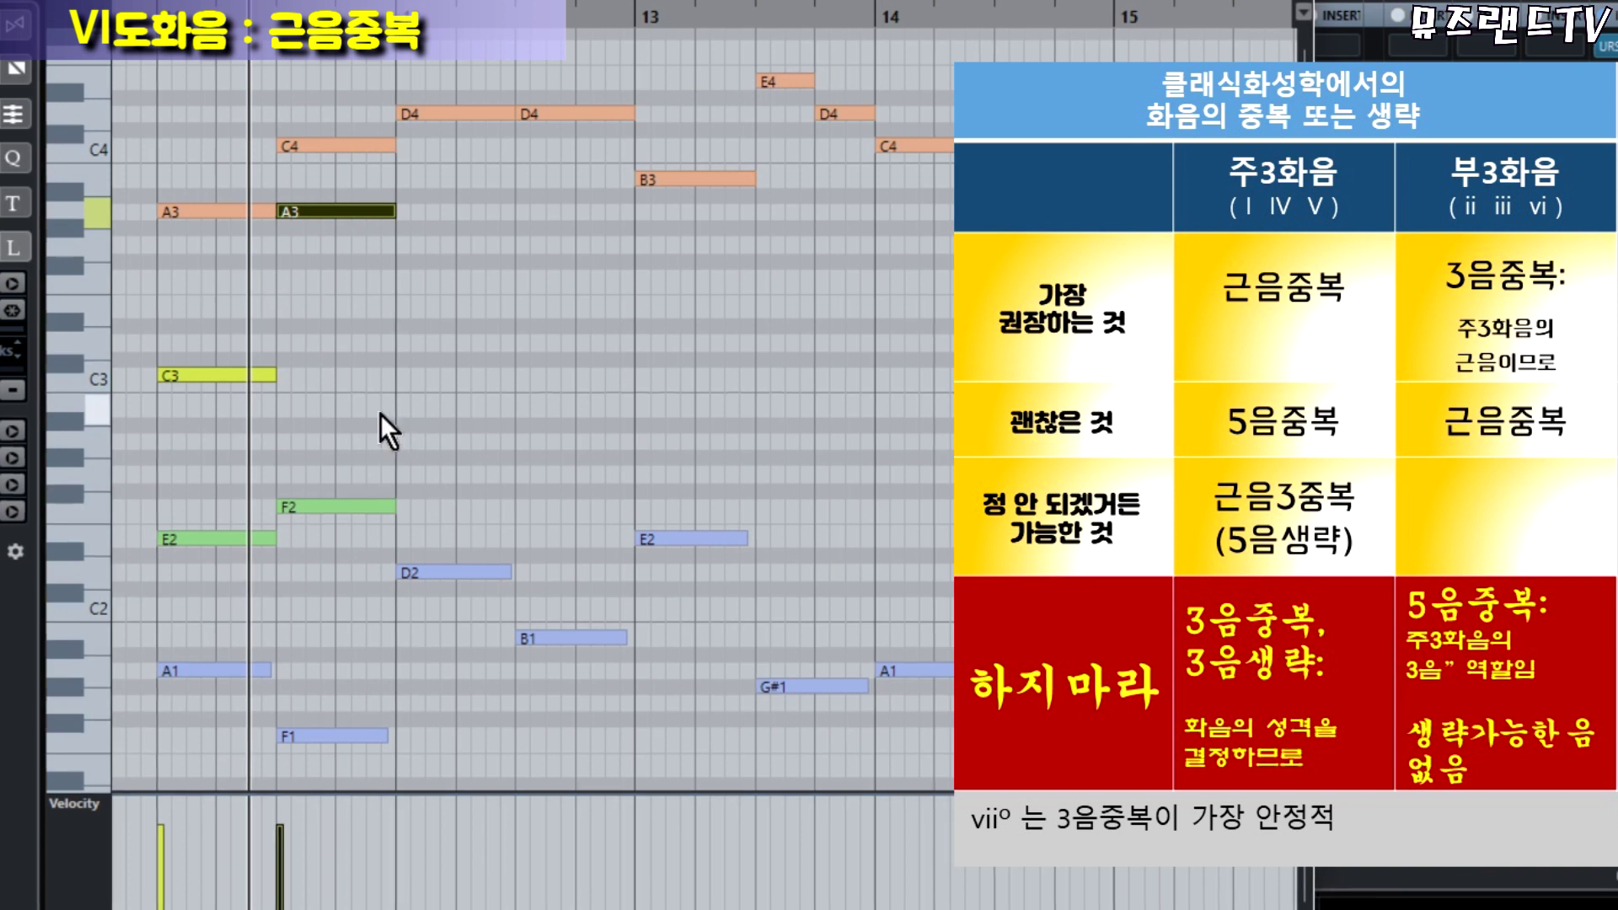
pyautogui.click(339, 507)
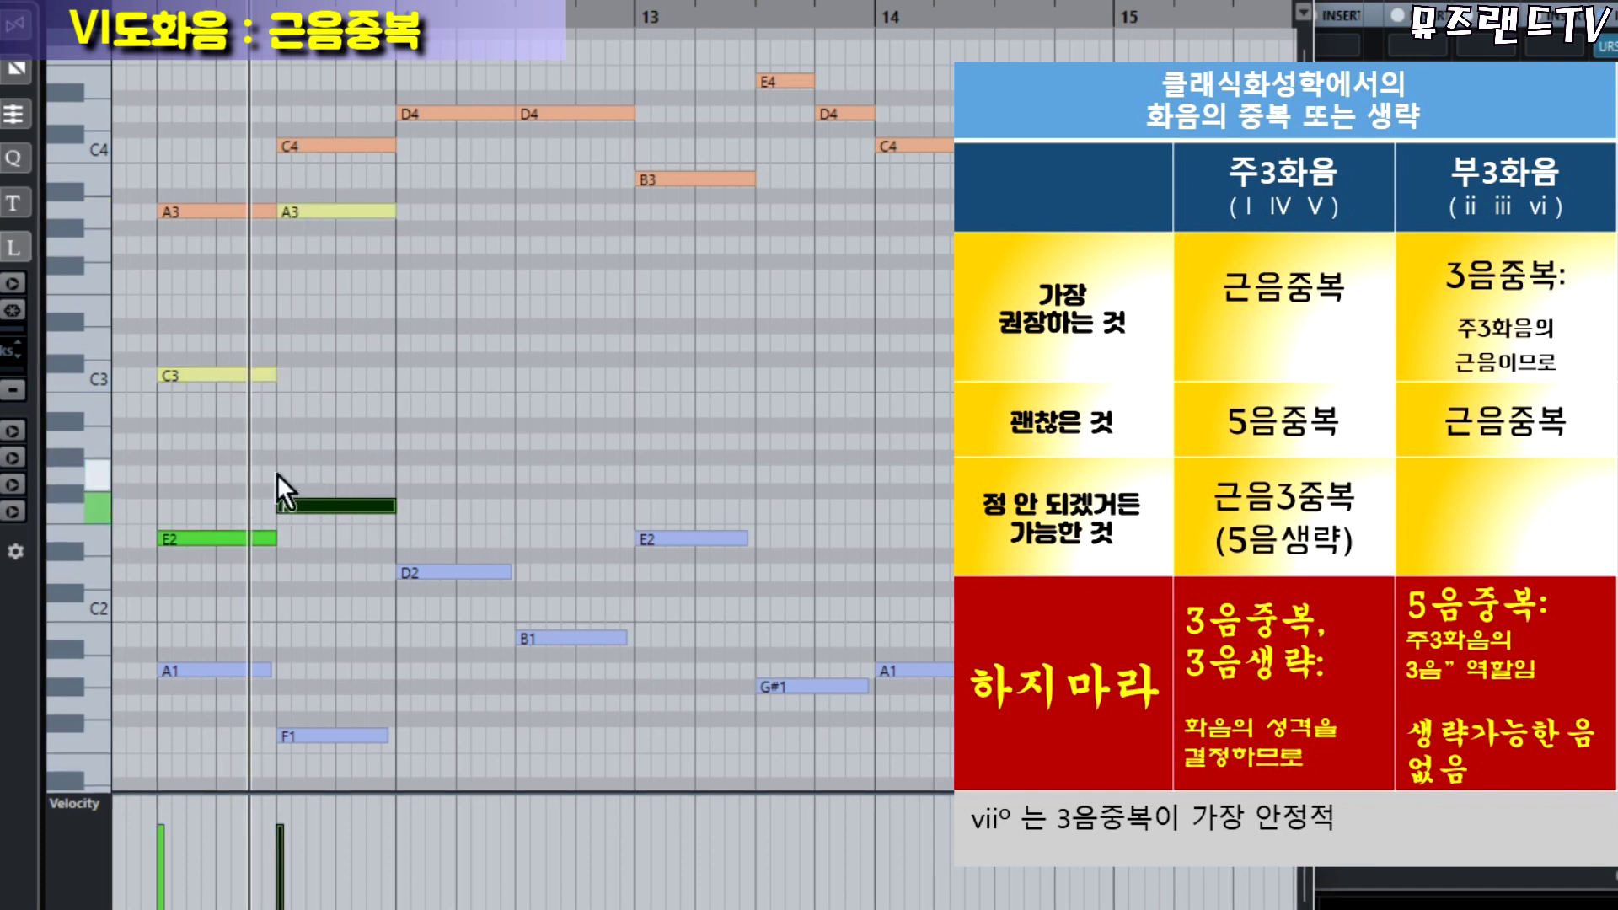
# Lower the yellow A3 note in the second half of bar 11 to F3, and review its spacing against C4 and F2.
pyautogui.click(321, 211)
pyautogui.press('Down')
pyautogui.press('Down')
pyautogui.press('Down')
pyautogui.press('Down')
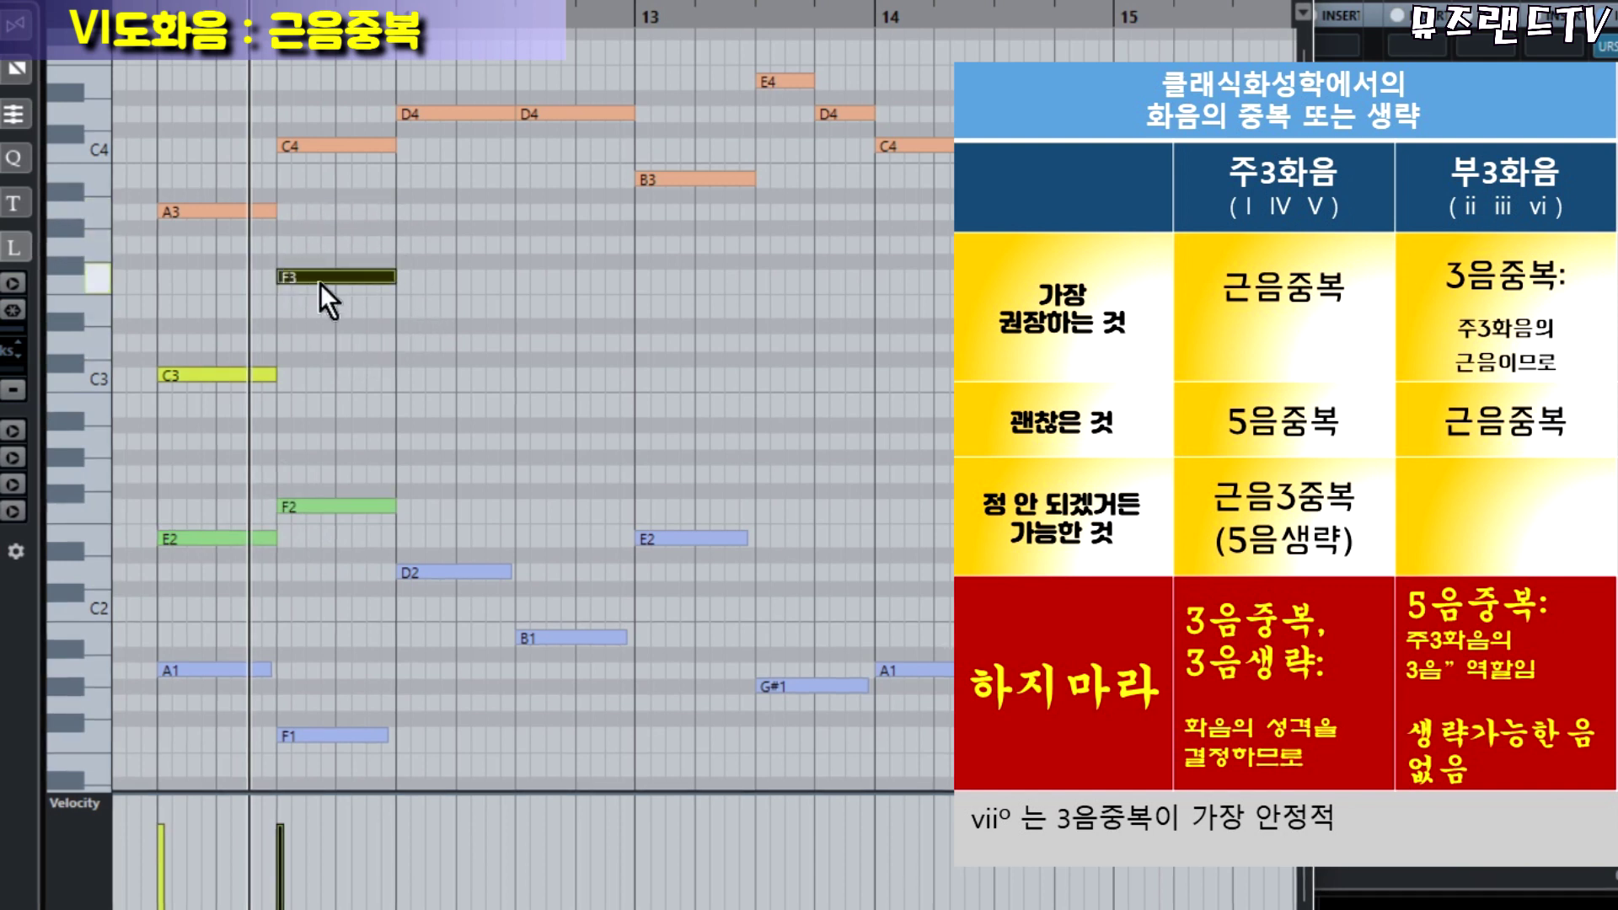
pyautogui.click(316, 73)
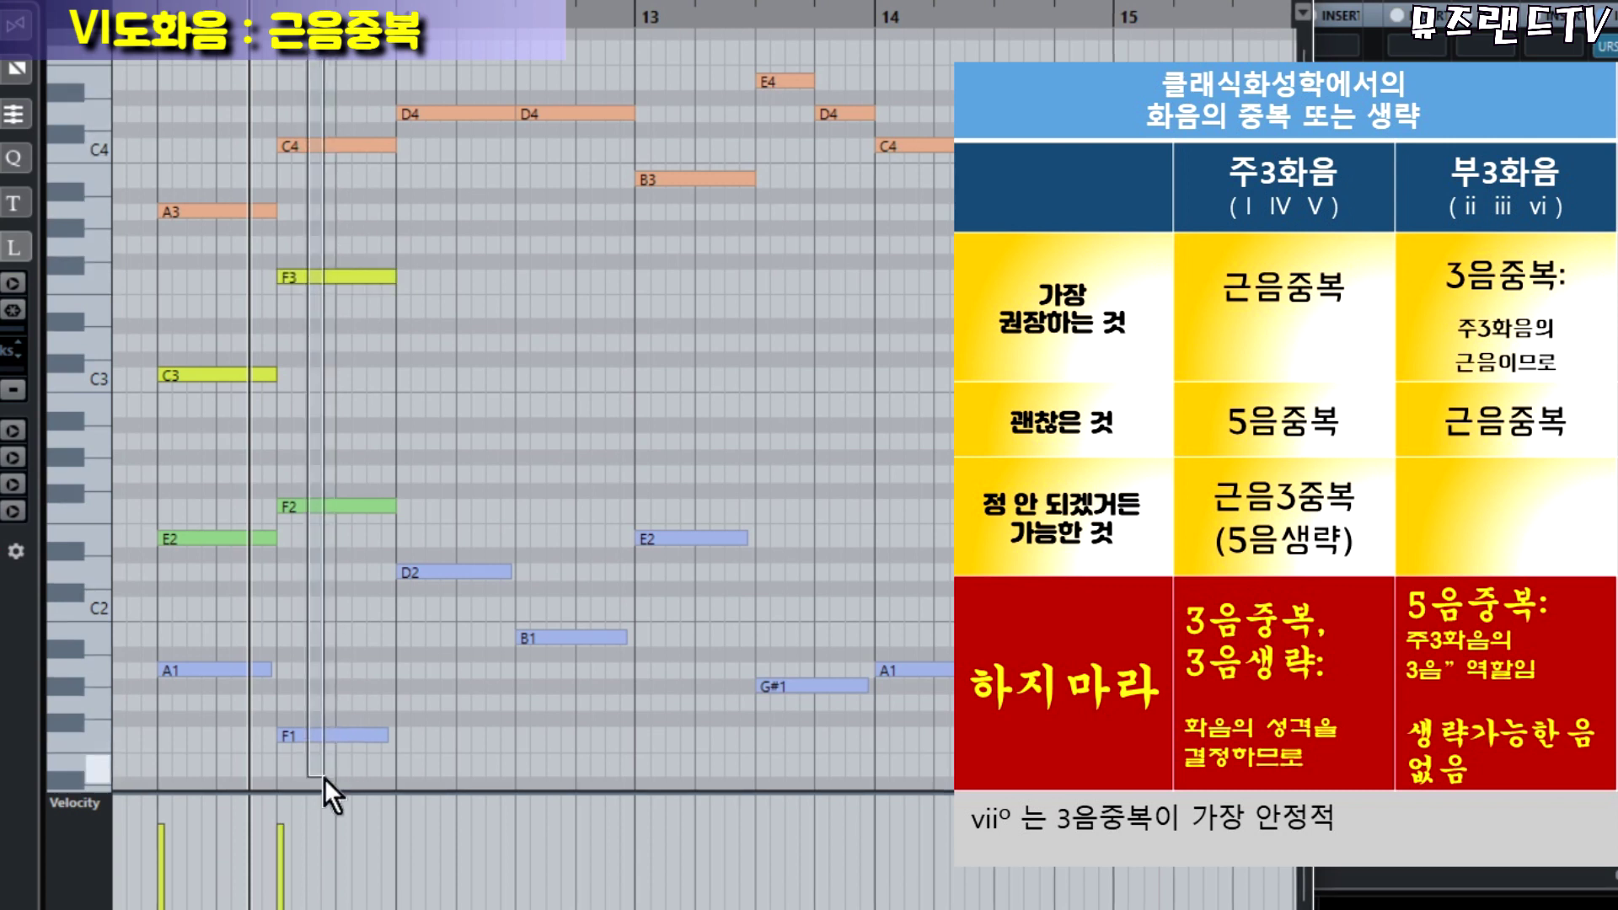
pyautogui.moveTo(341, 557); pyautogui.dragTo(340, 271)
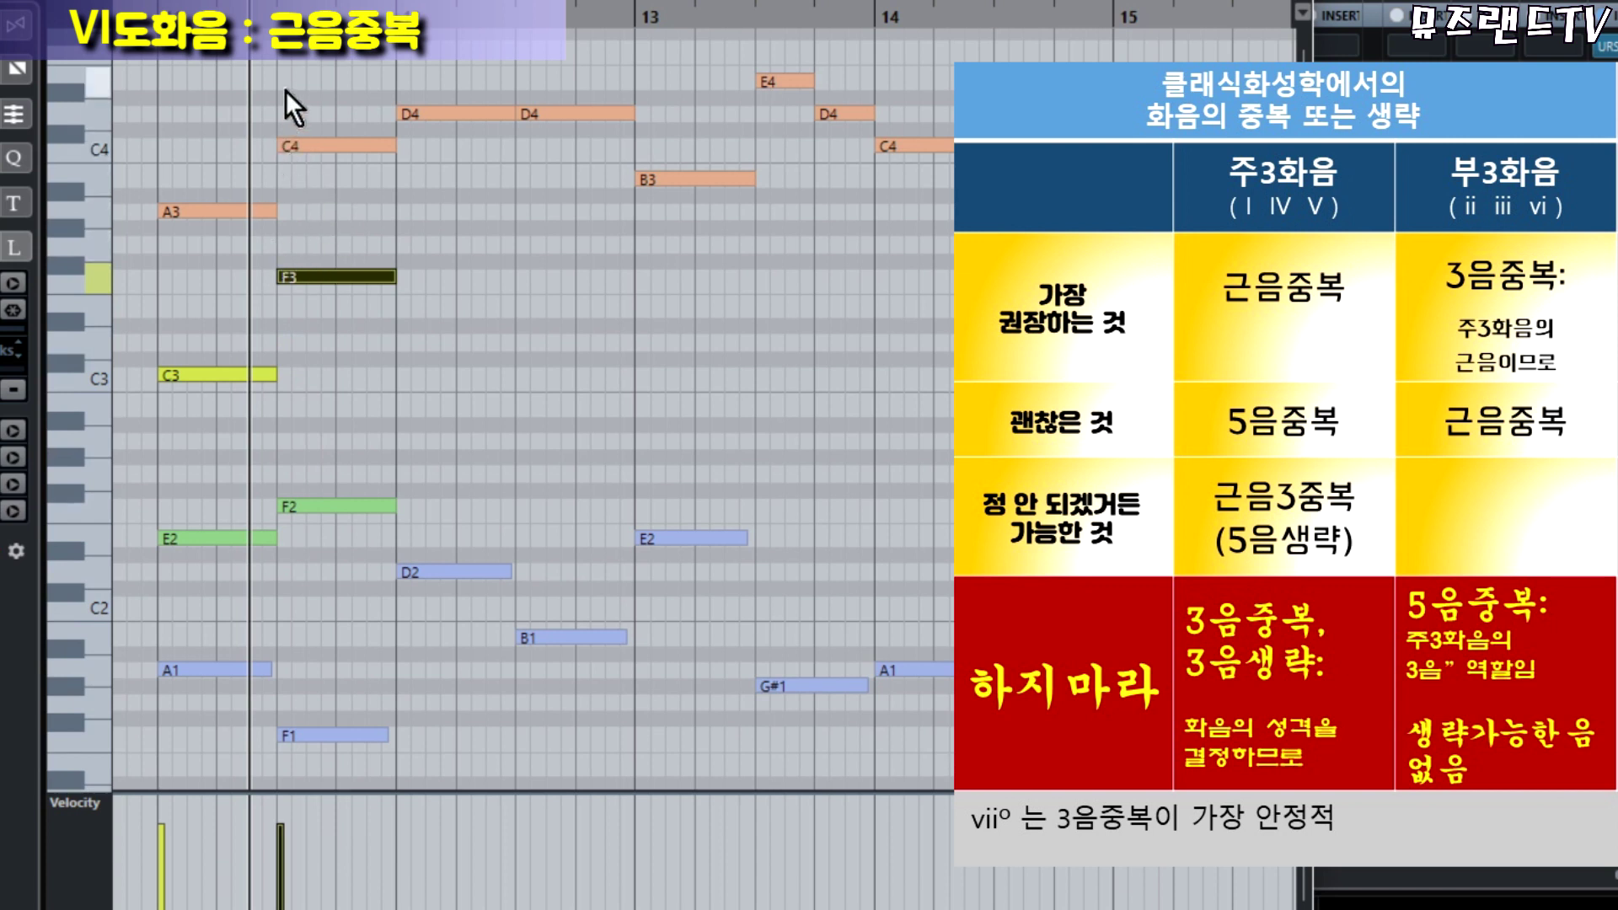
pyautogui.moveTo(286, 89); pyautogui.dragTo(329, 189)
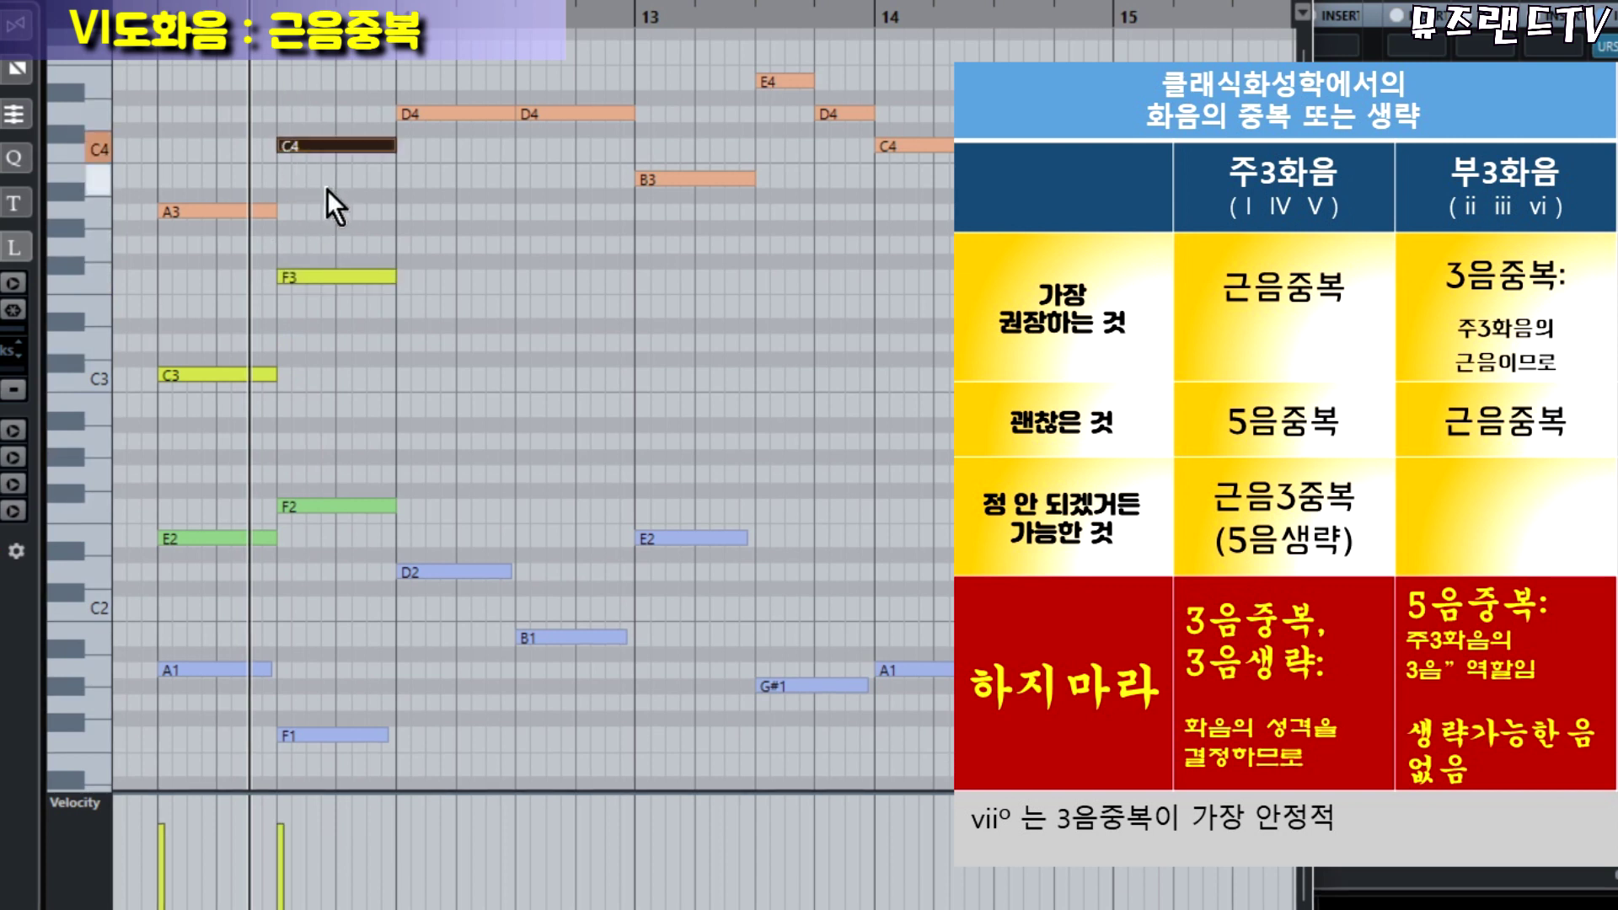
pyautogui.click(327, 189)
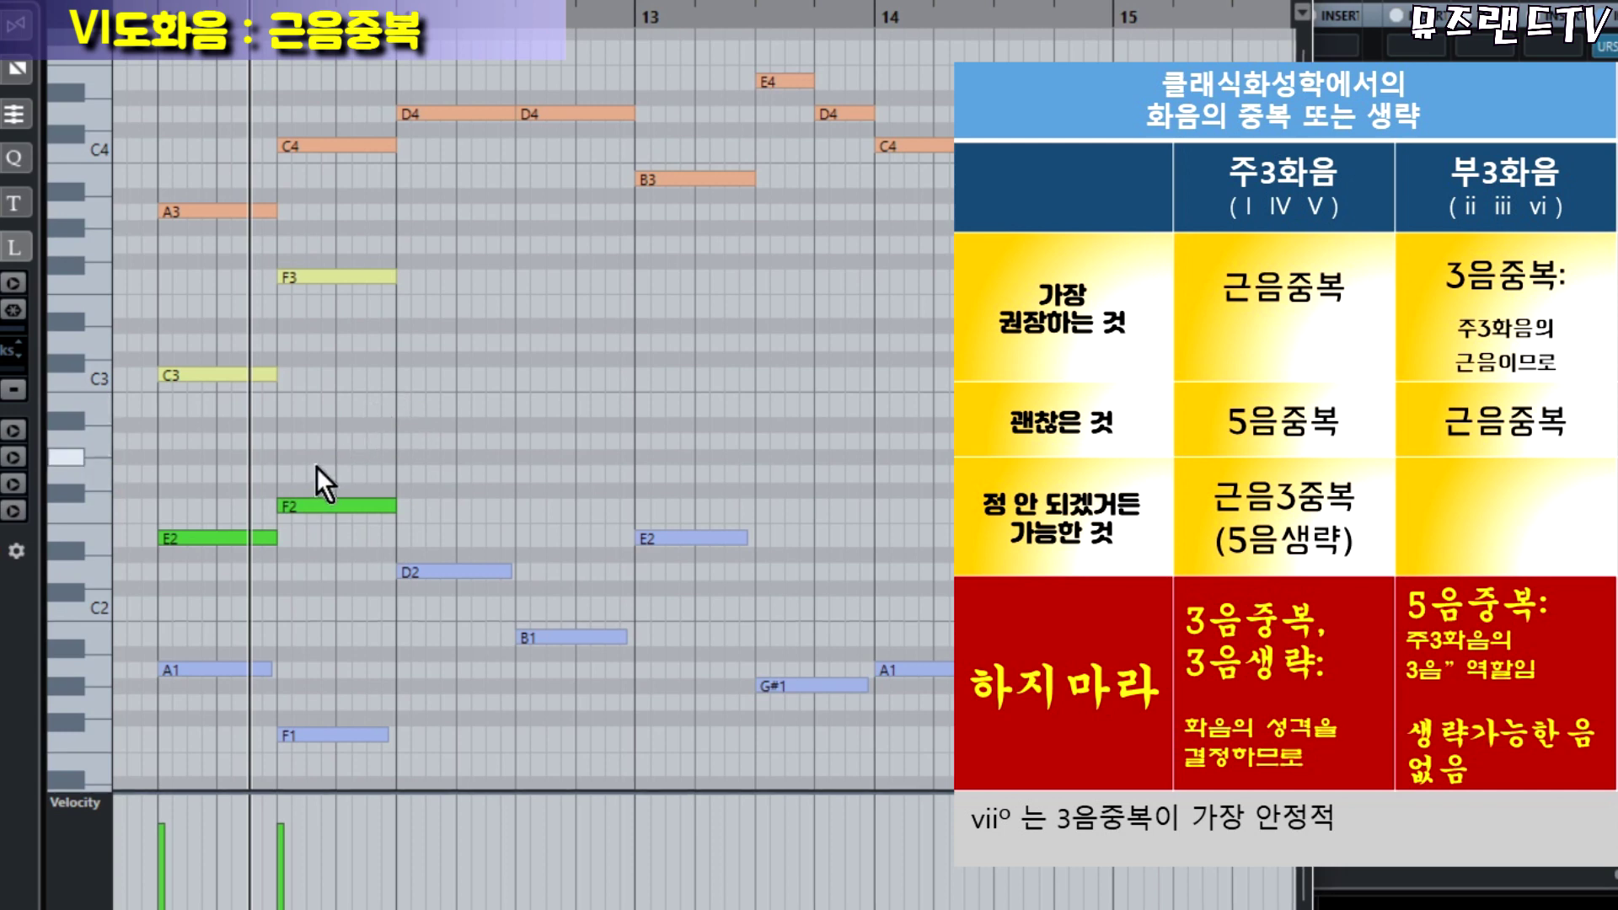
# Raise the green F2 note in the second half of bar 11 to A2.
pyautogui.moveTo(315, 460); pyautogui.dragTo(317, 572)
pyautogui.press('Up')
pyautogui.press('Up')
pyautogui.press('Up')
pyautogui.press('Up')
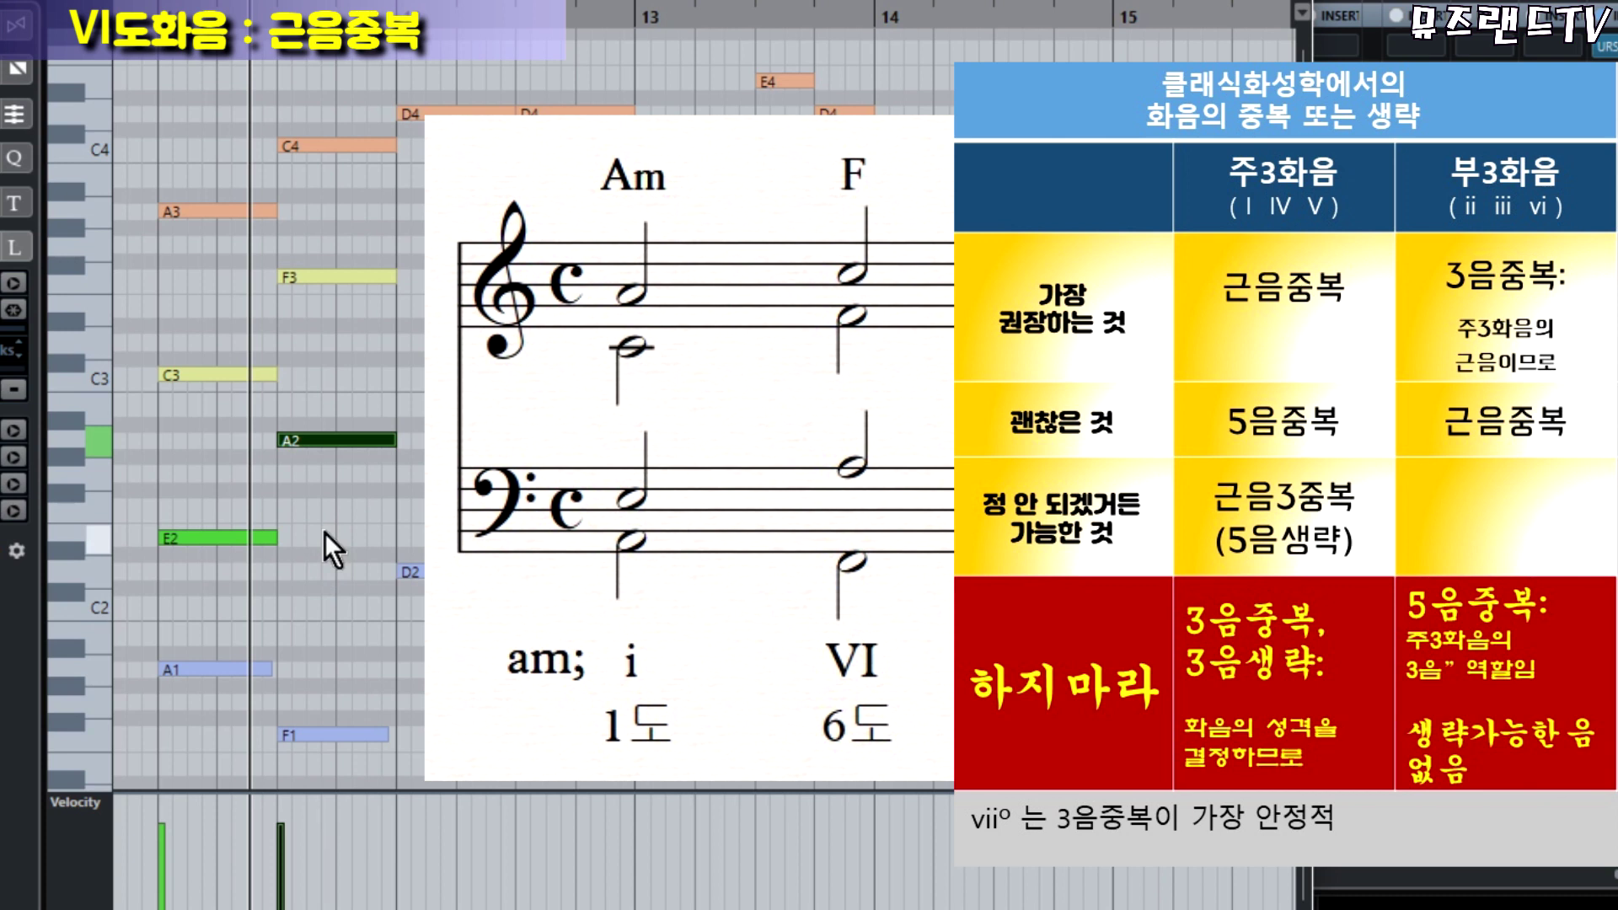
# Examine the spacing between adjacent voices of the F chord, C4, F3, A2 and F1, including the doubled root.
pyautogui.moveTo(326, 55); pyautogui.dragTo(332, 510)
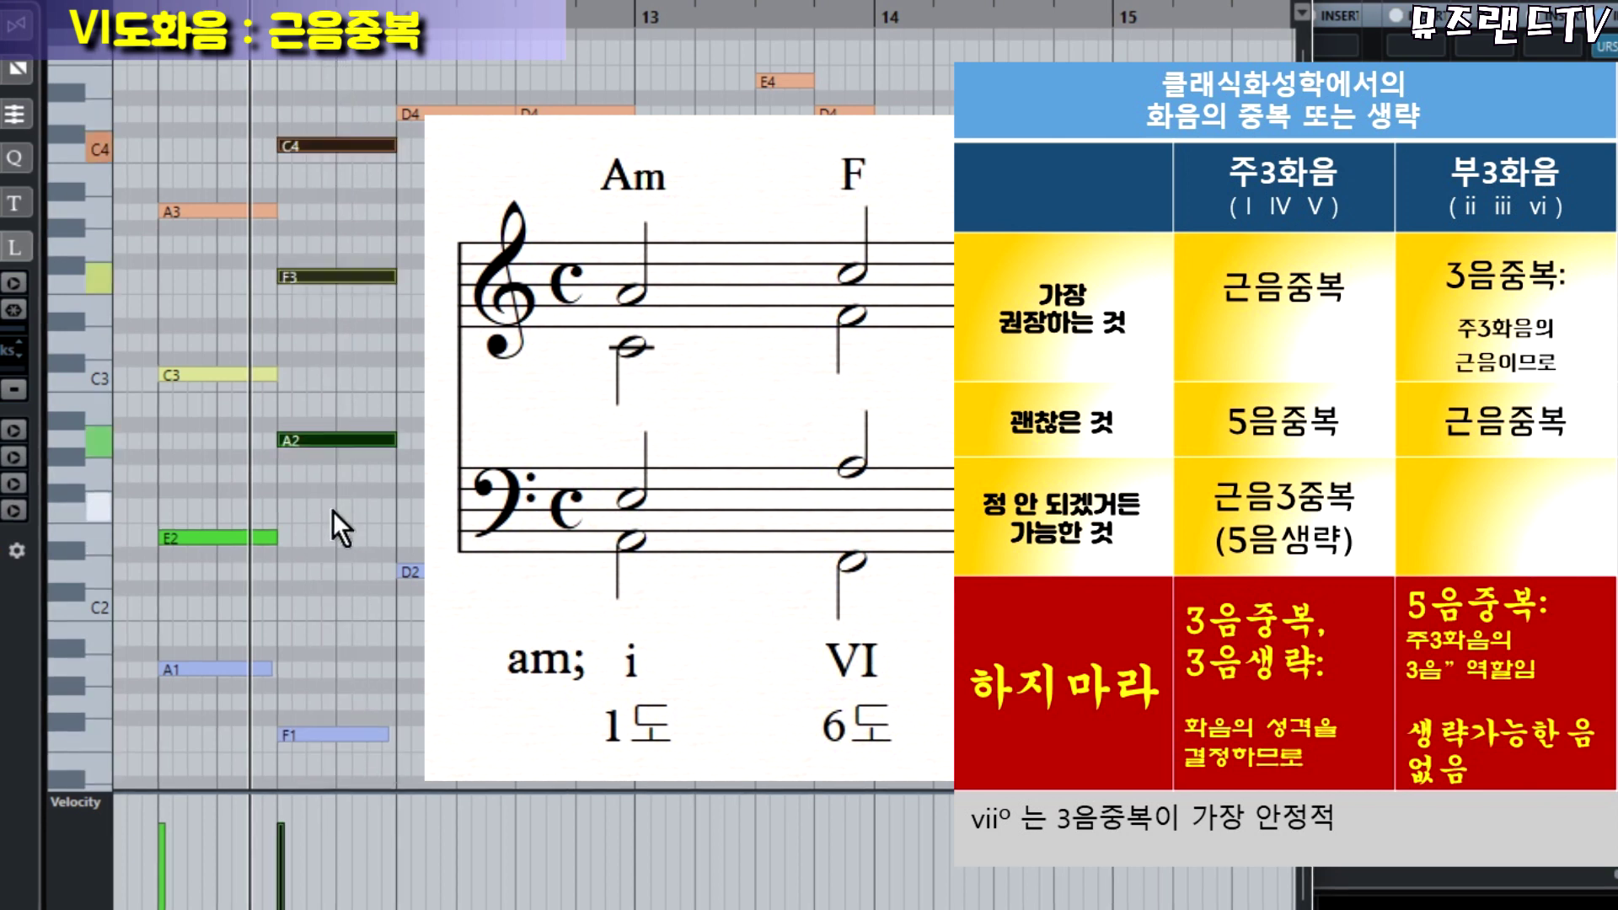
pyautogui.click(332, 511)
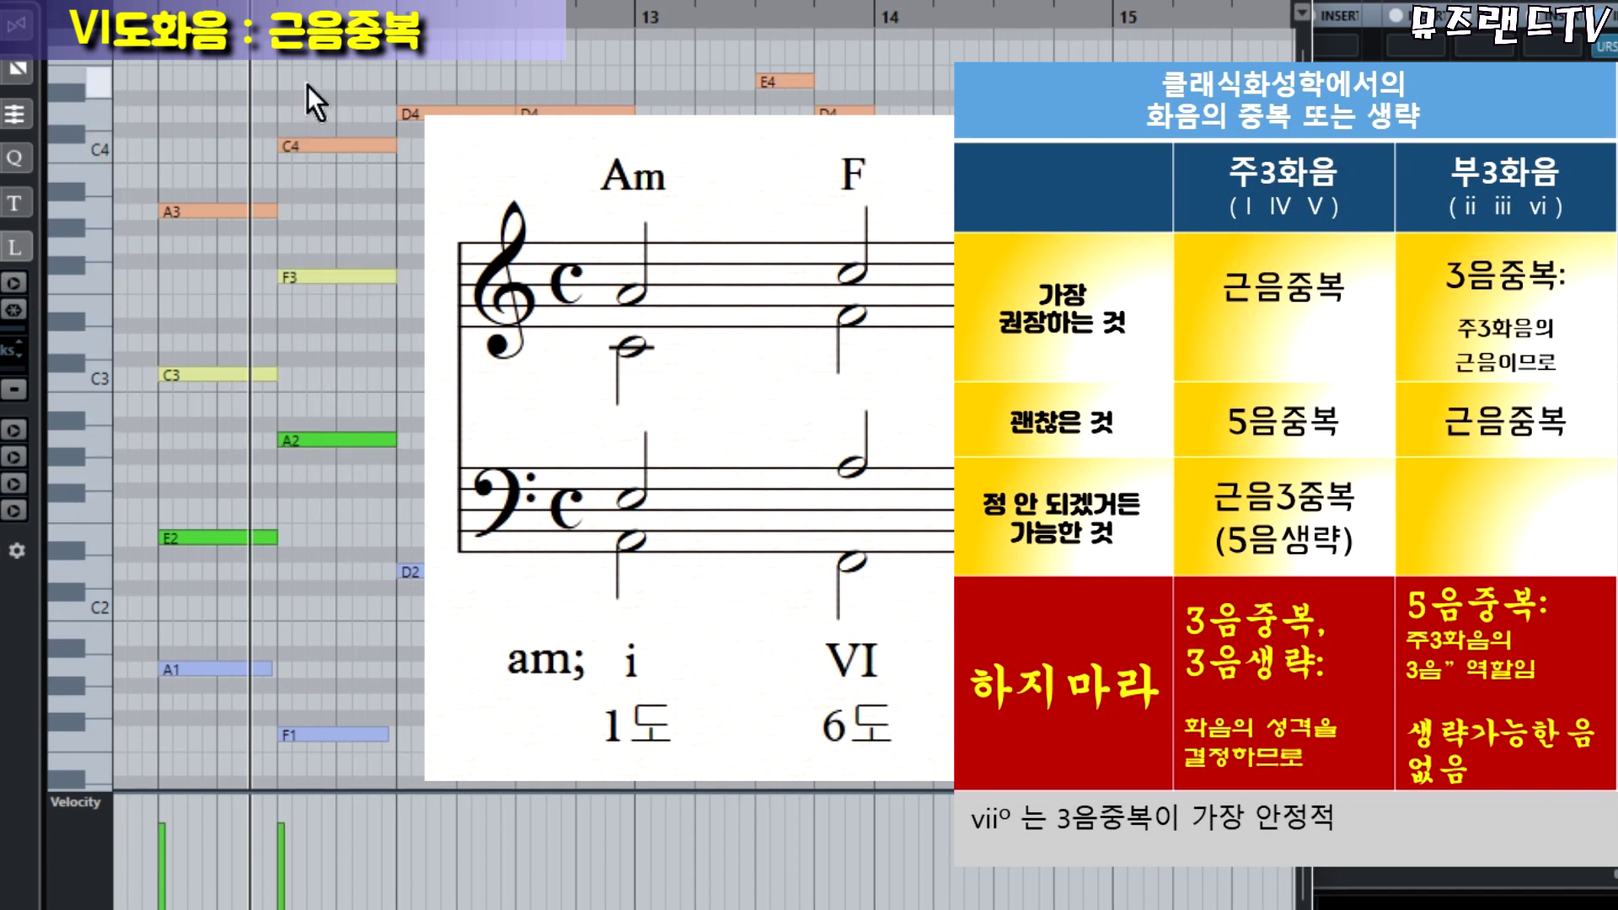
pyautogui.moveTo(307, 83); pyautogui.dragTo(315, 278)
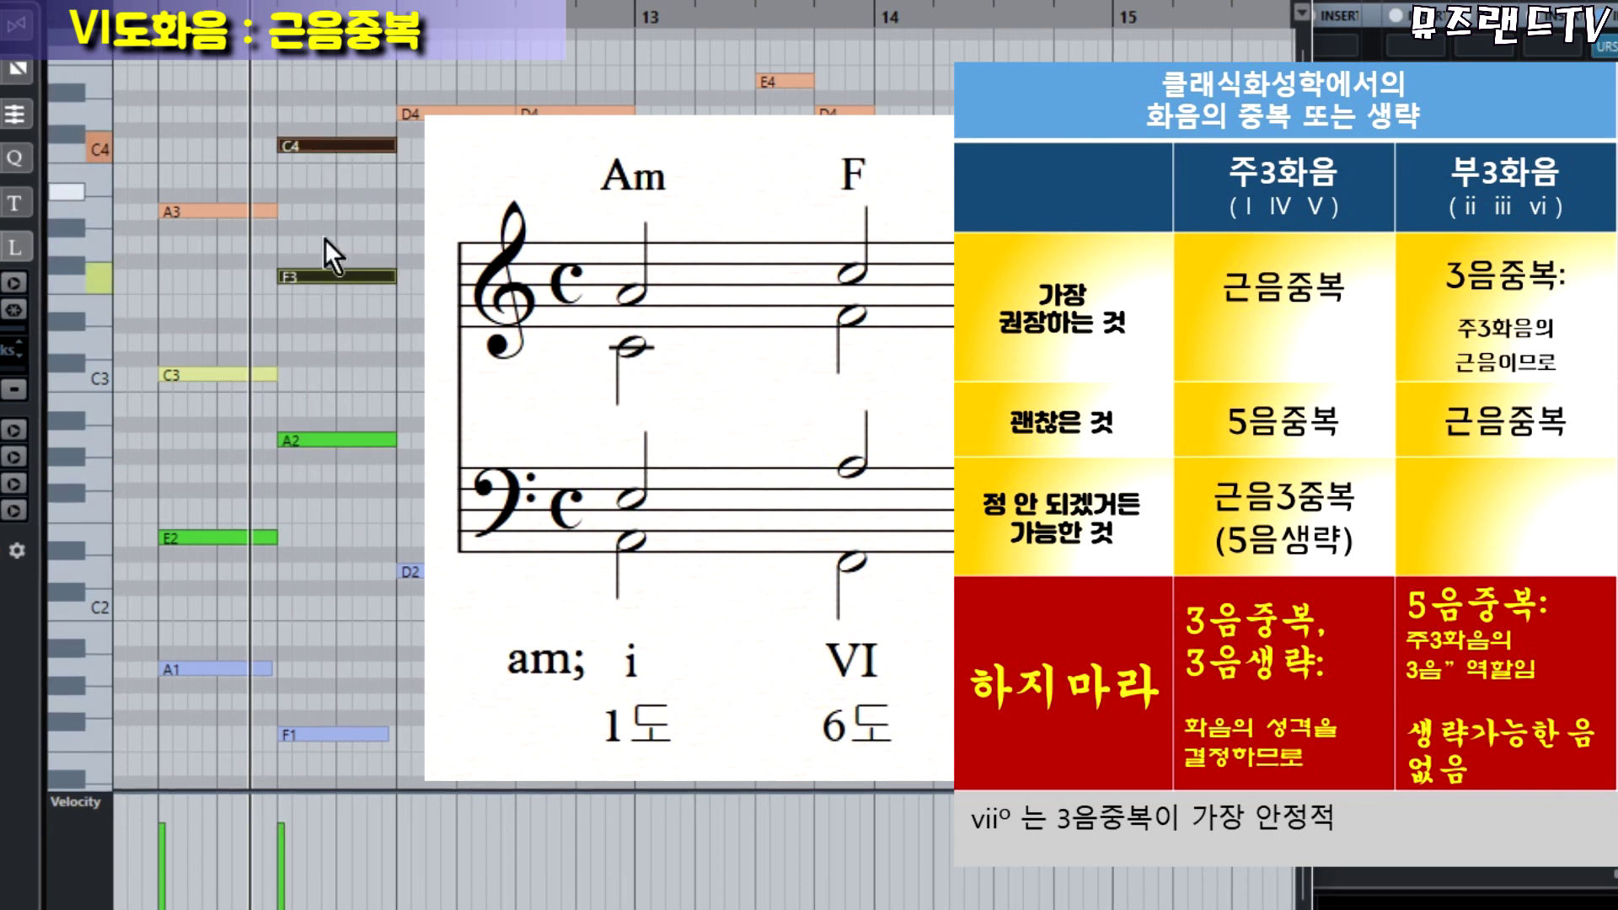
pyautogui.moveTo(329, 549); pyautogui.dragTo(347, 351)
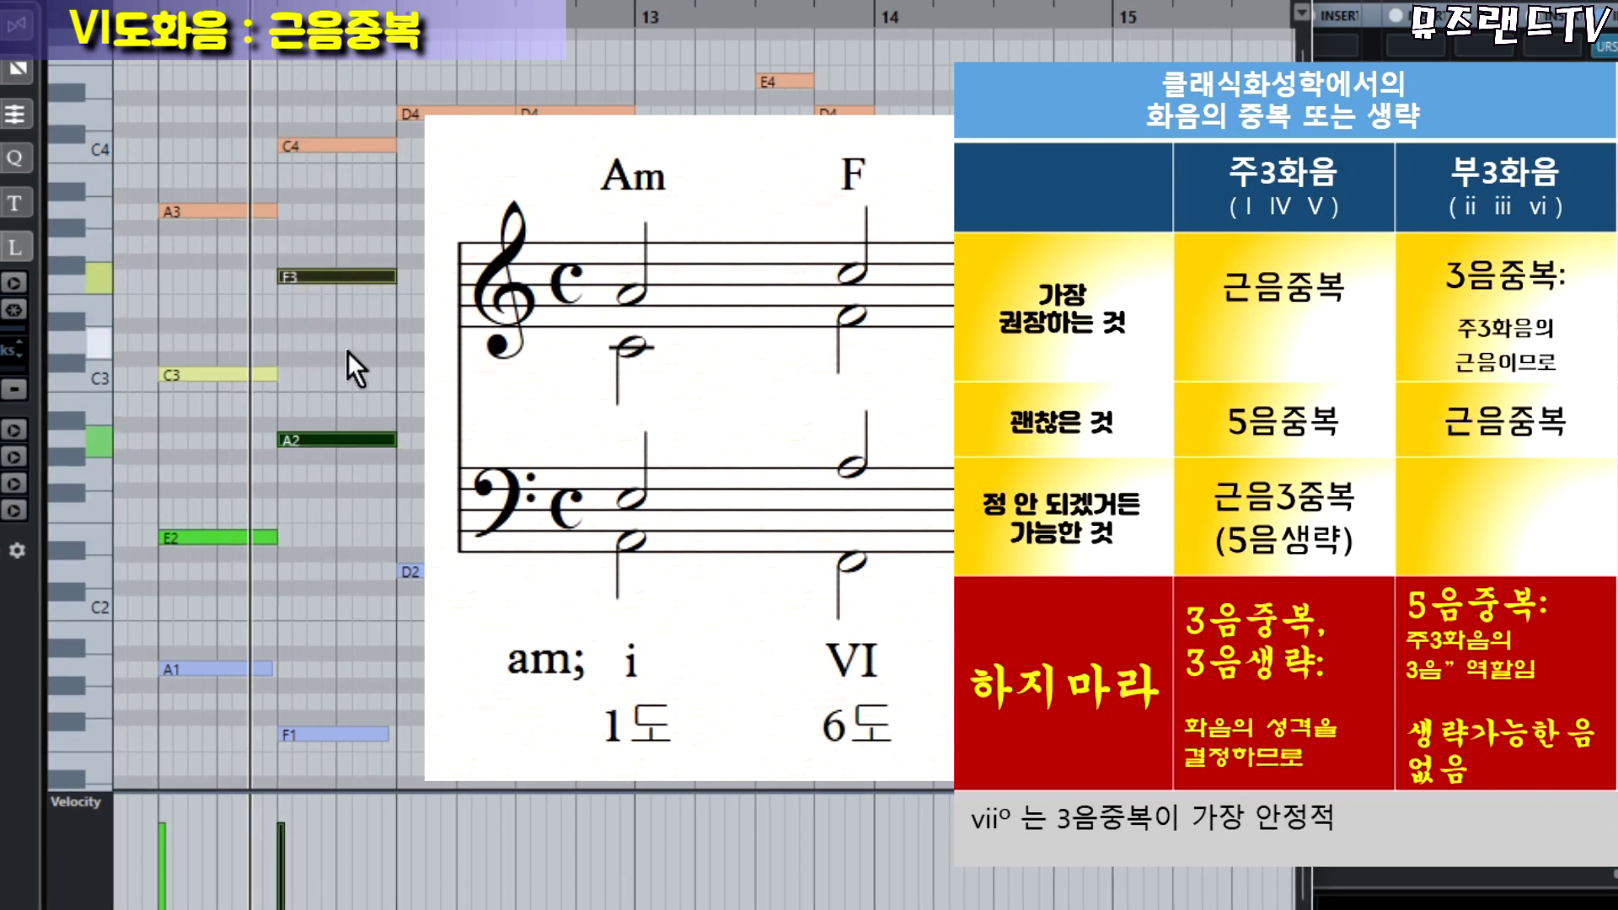
pyautogui.click(344, 437)
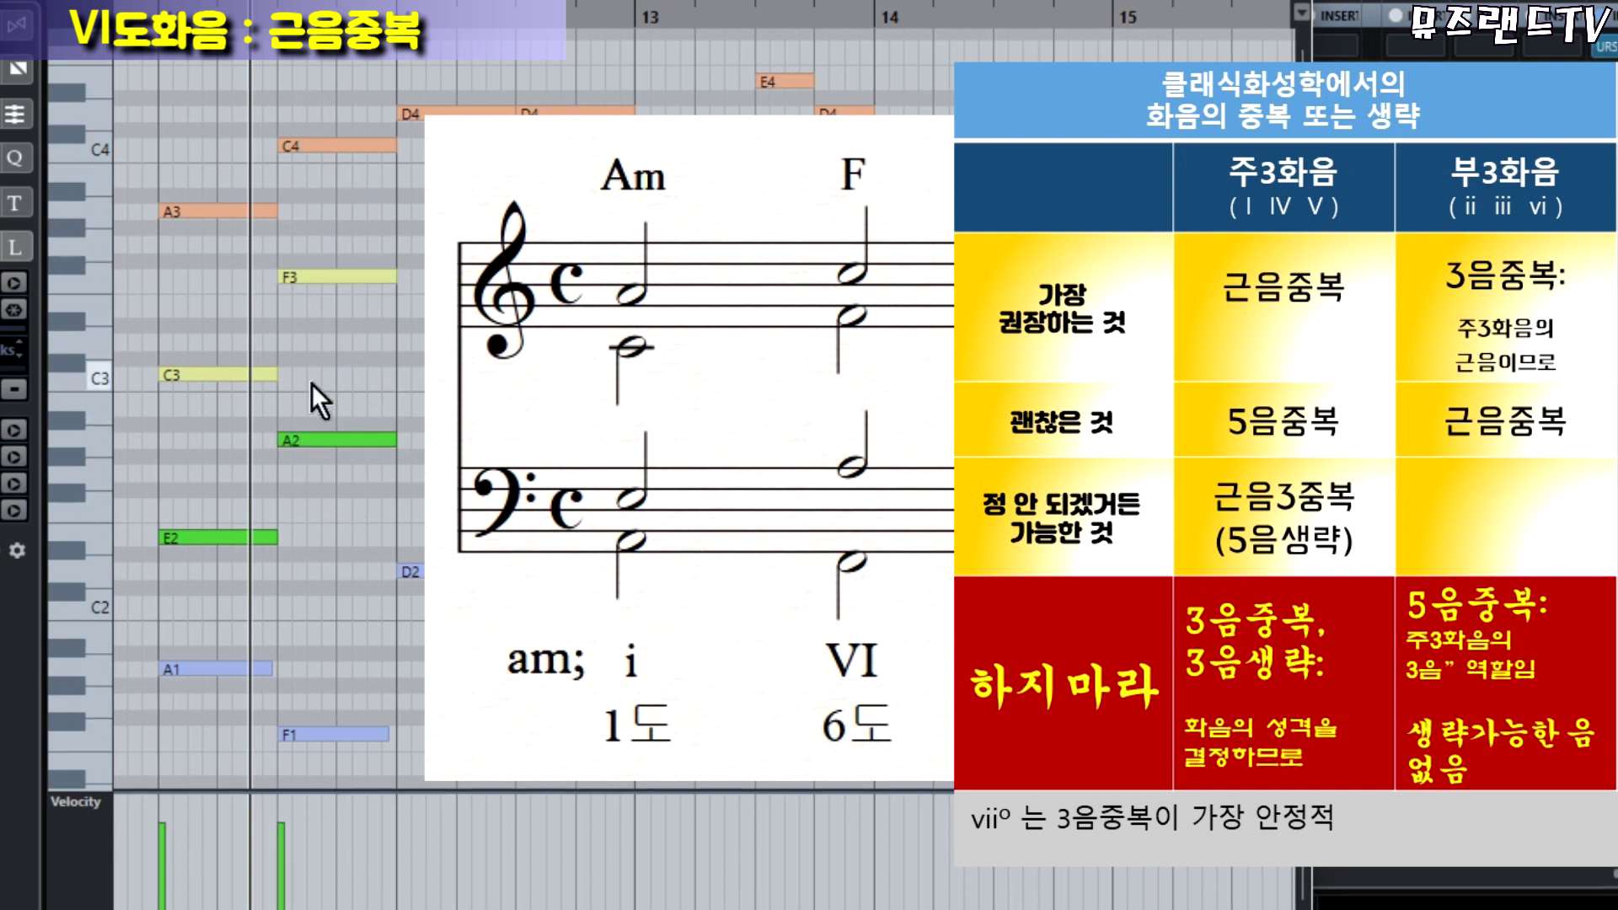
pyautogui.moveTo(317, 615); pyautogui.dragTo(340, 746)
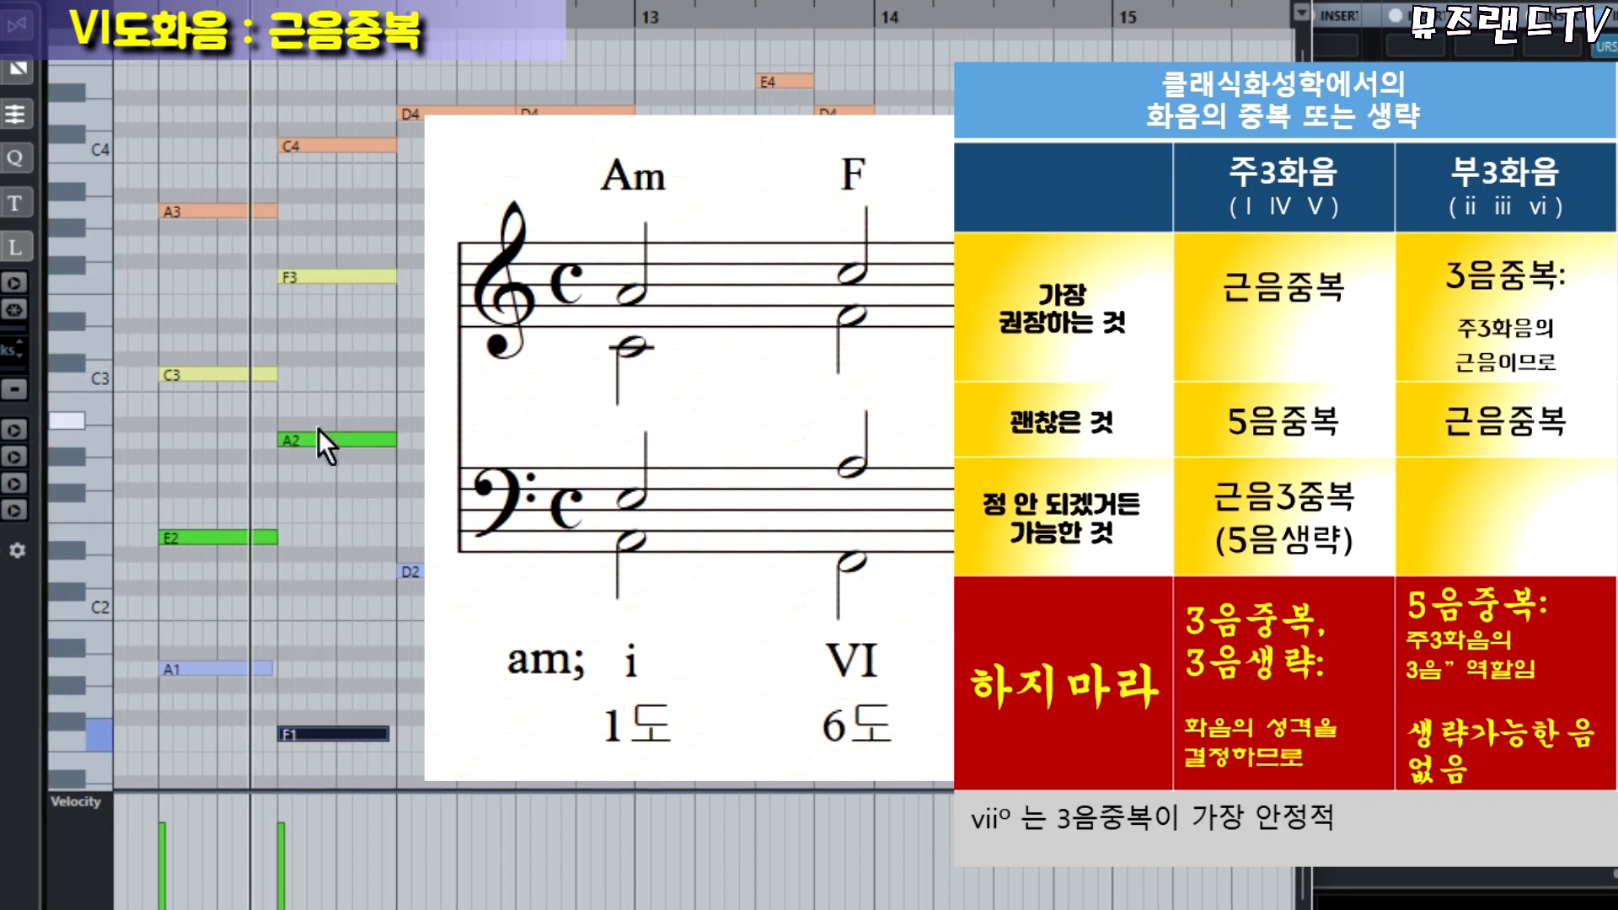
pyautogui.click(315, 396)
pyautogui.moveTo(315, 396); pyautogui.dragTo(354, 762)
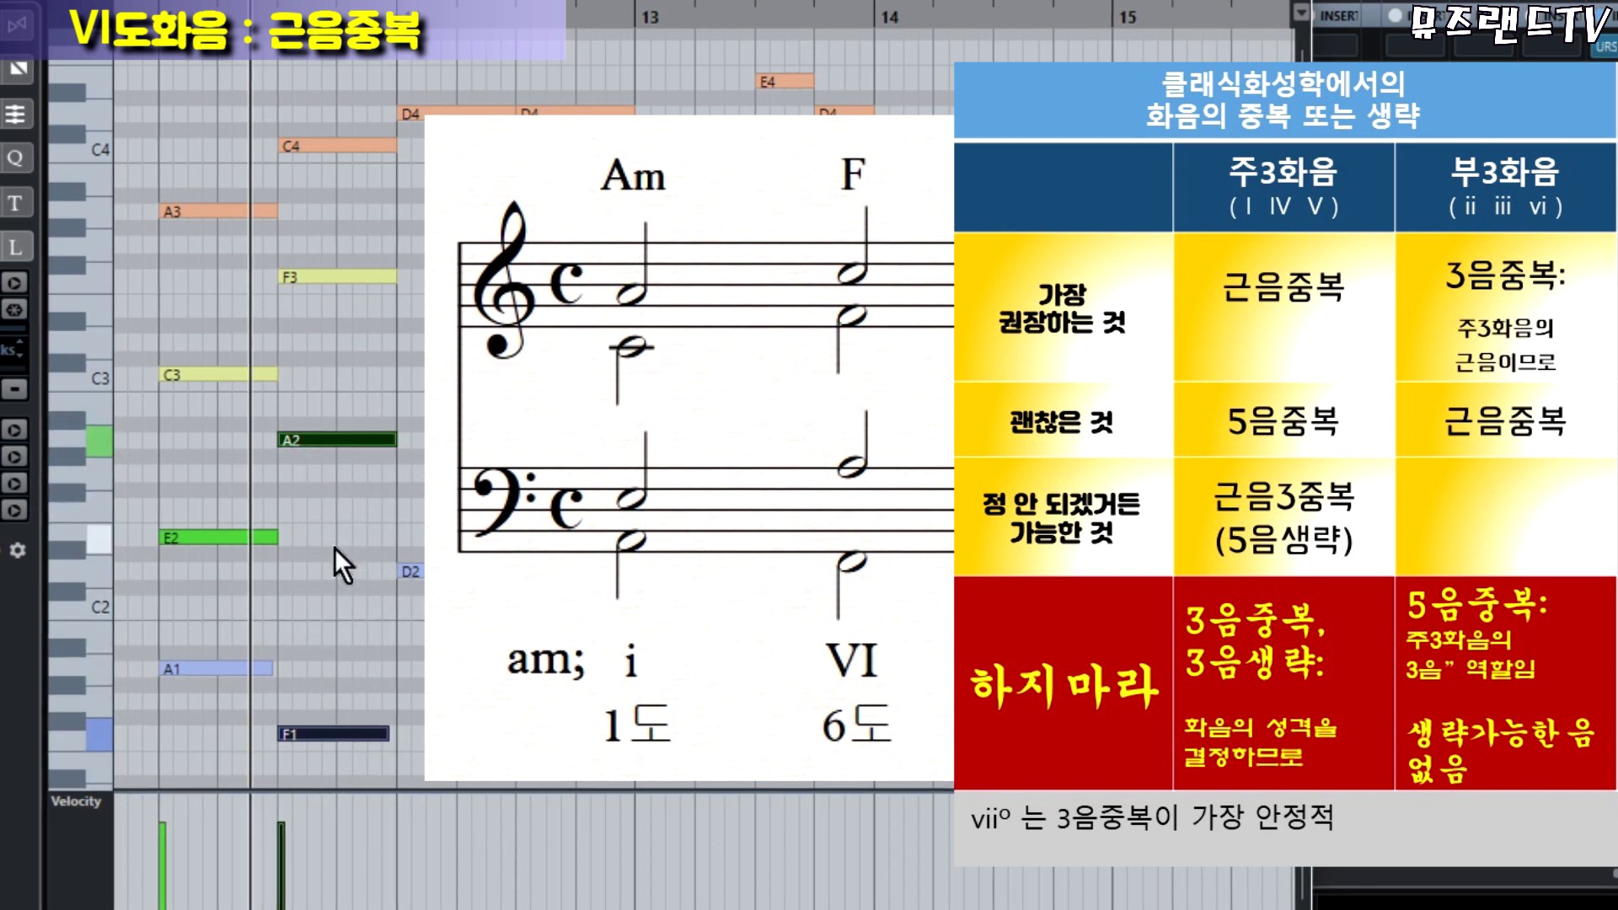
pyautogui.moveTo(305, 386); pyautogui.dragTo(356, 760)
pyautogui.moveTo(316, 91); pyautogui.dragTo(361, 765)
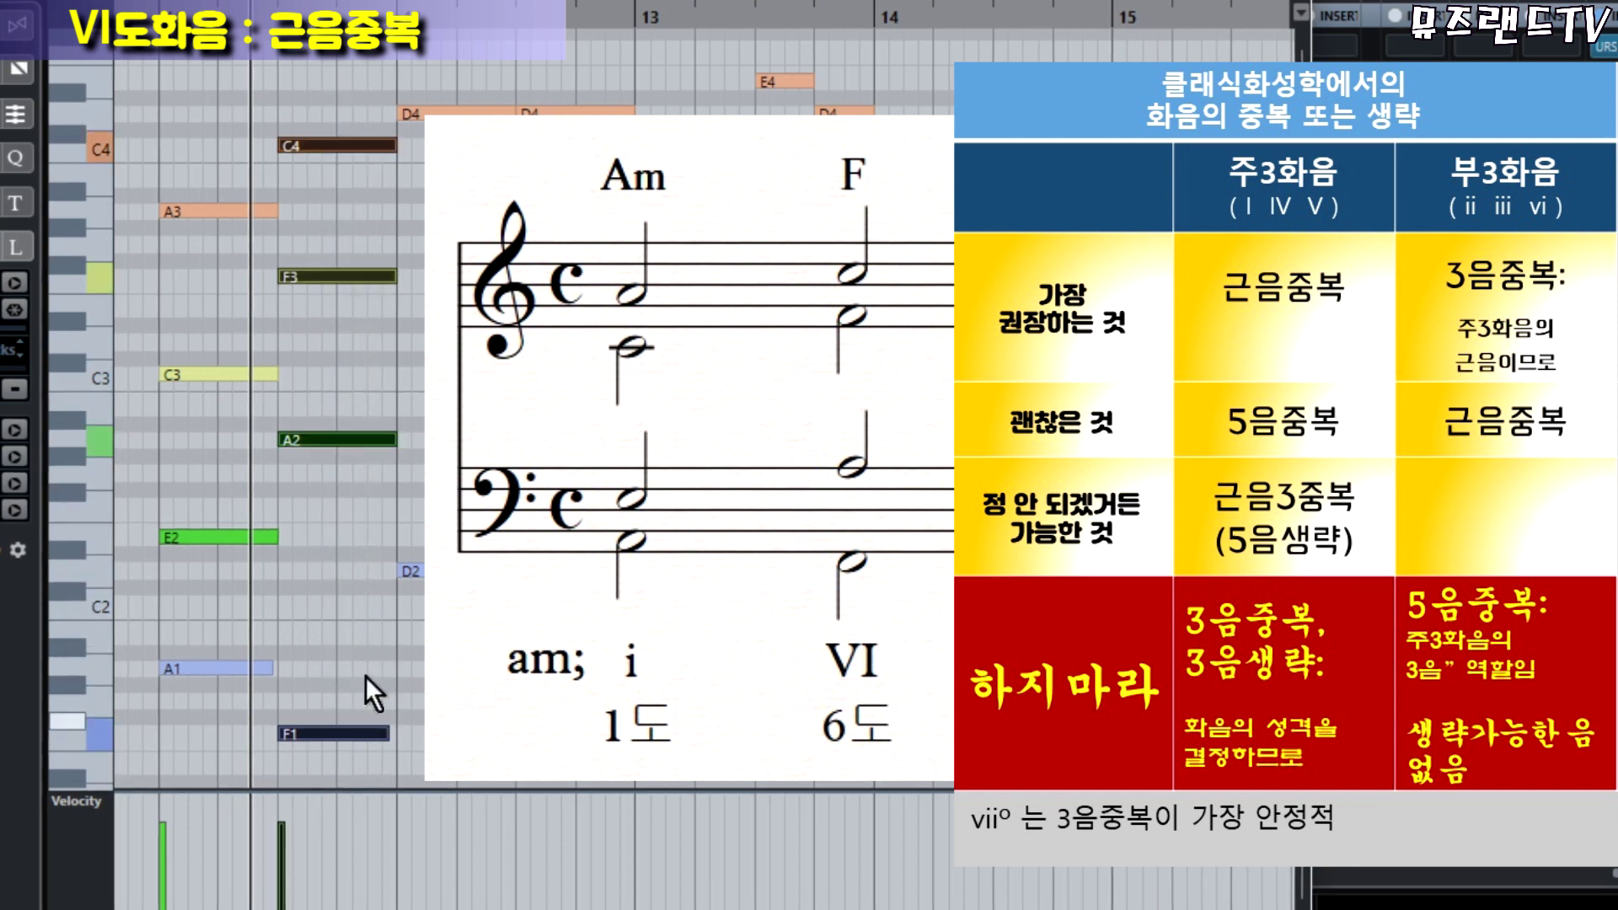
pyautogui.click(361, 475)
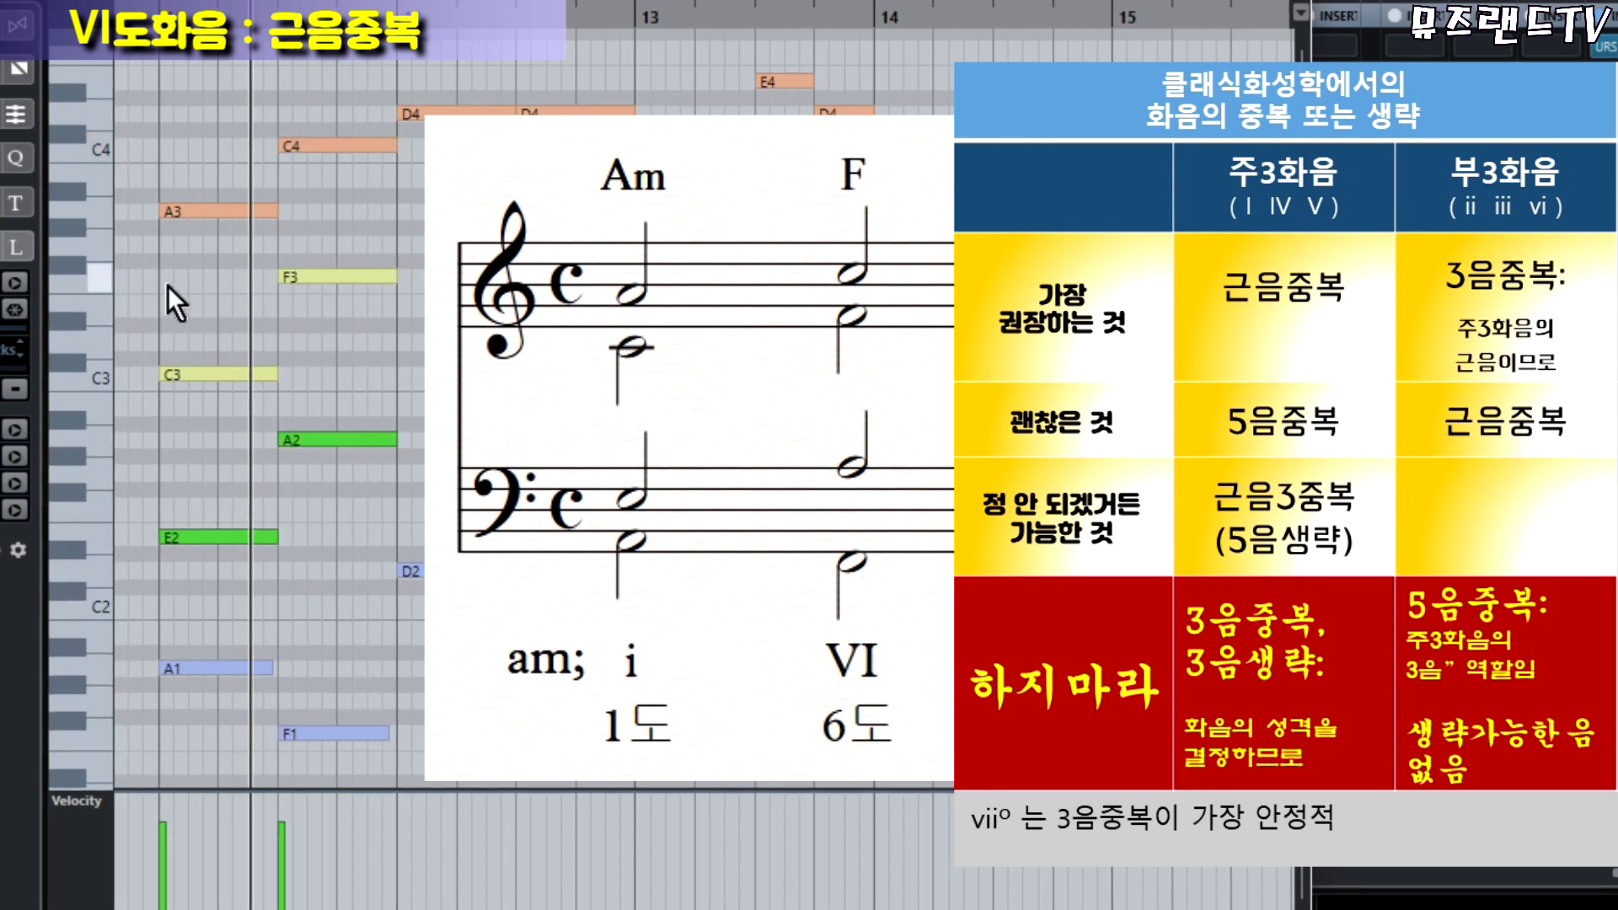
# Compare the Am and F chords in bar 11, examining how the alto moves from C3 to F3 and the tenor from E2 to A2.
pyautogui.click(217, 374)
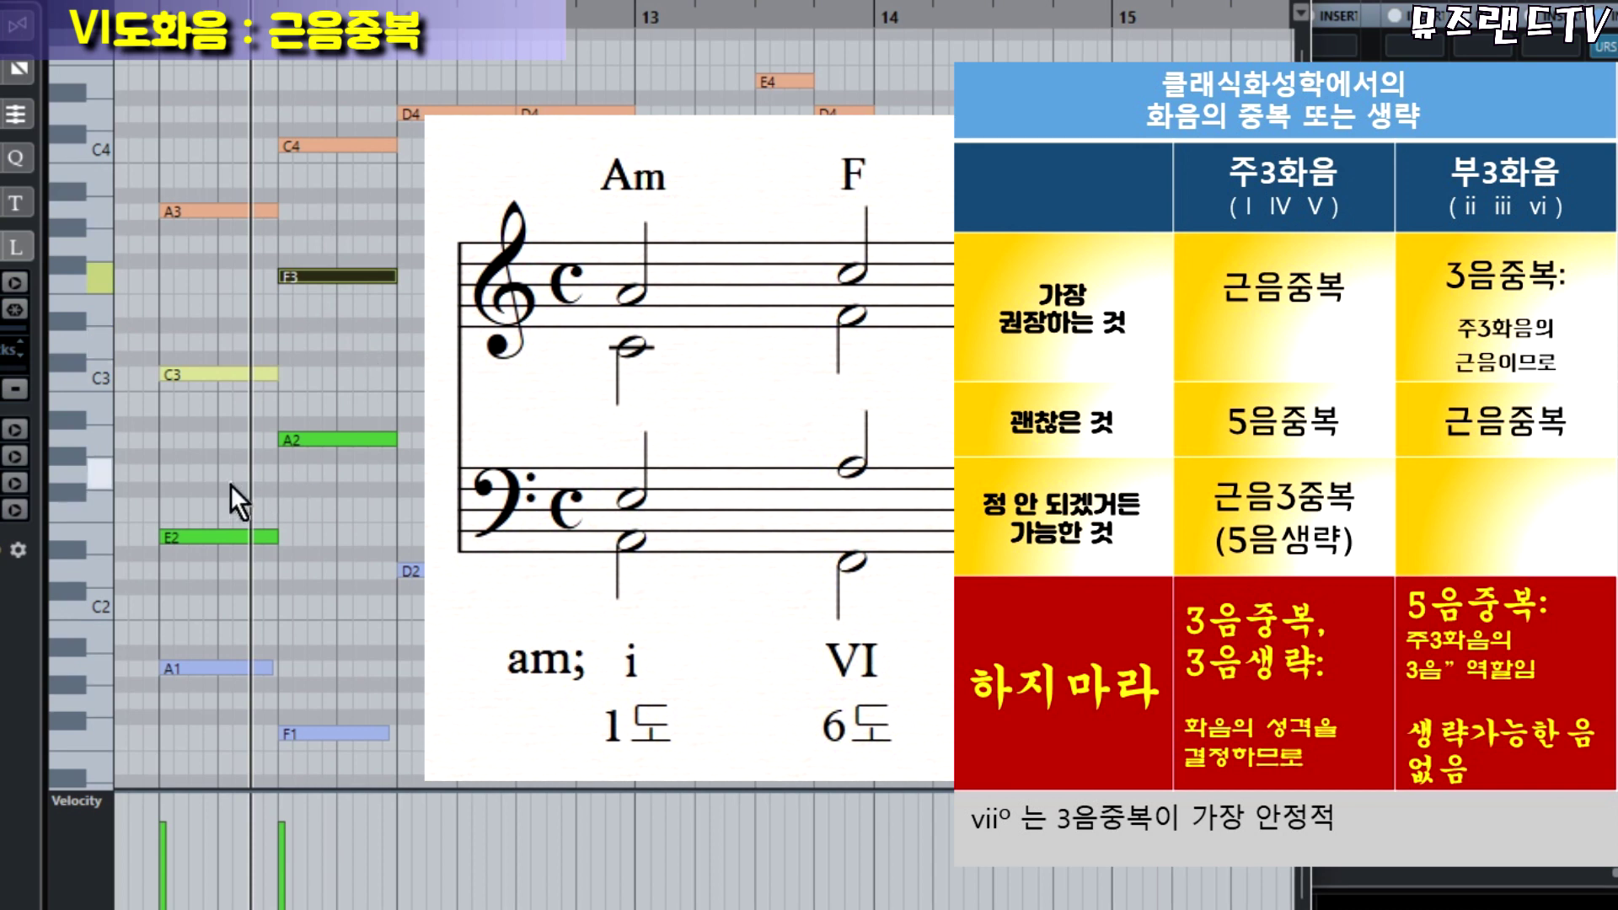
pyautogui.moveTo(199, 498); pyautogui.dragTo(223, 577)
pyautogui.moveTo(326, 383); pyautogui.dragTo(366, 503)
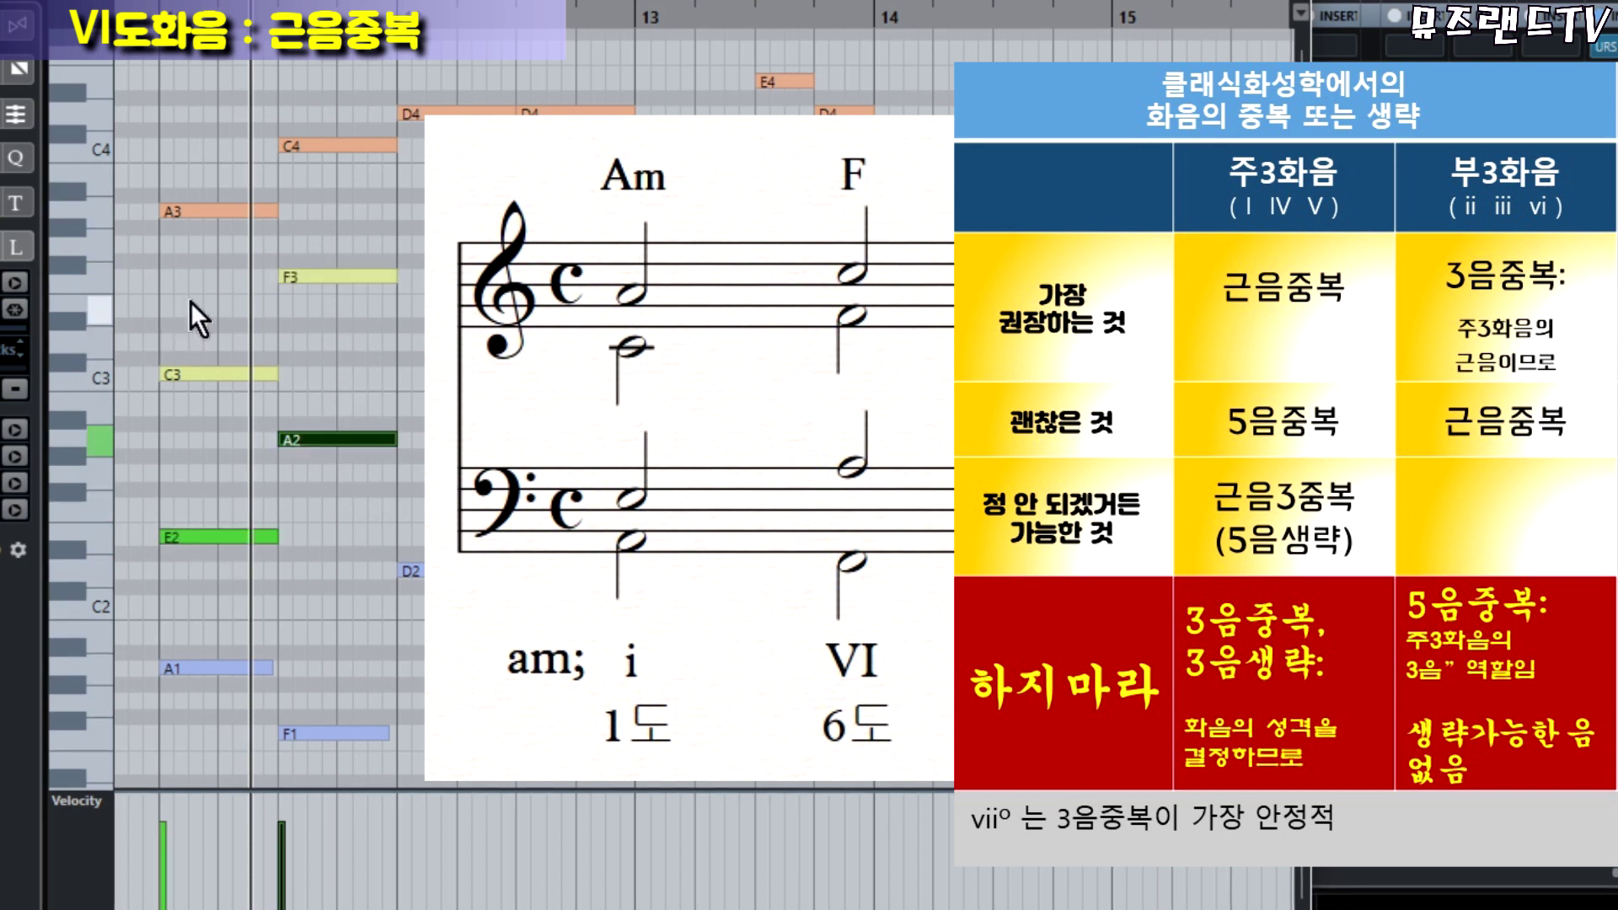
pyautogui.moveTo(207, 255); pyautogui.dragTo(332, 412)
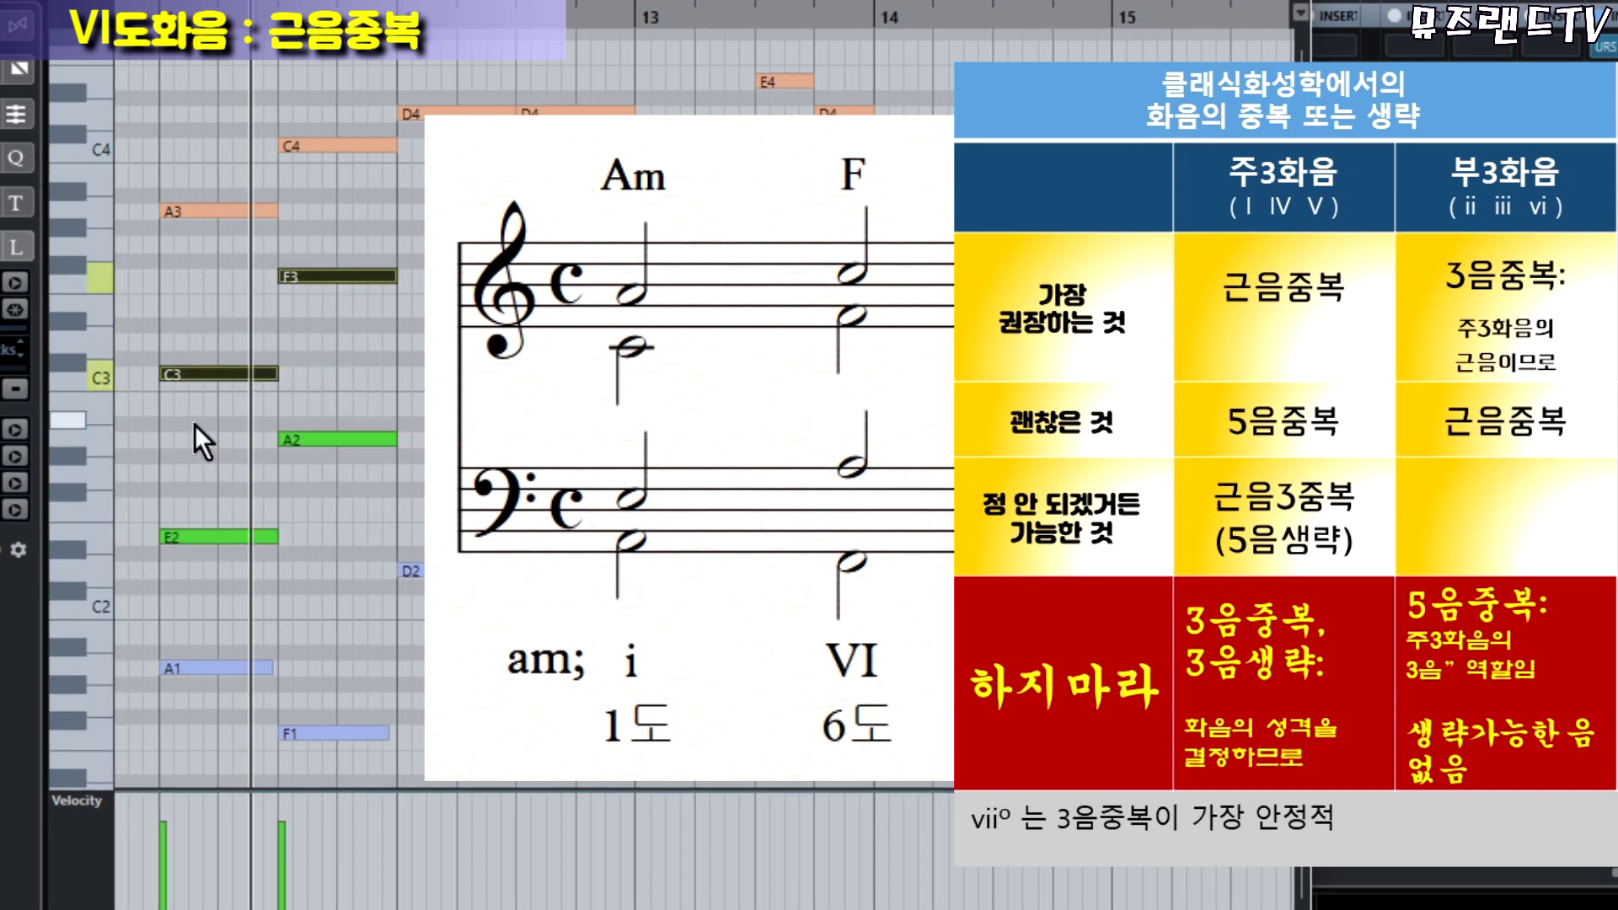
pyautogui.moveTo(195, 425); pyautogui.dragTo(321, 590)
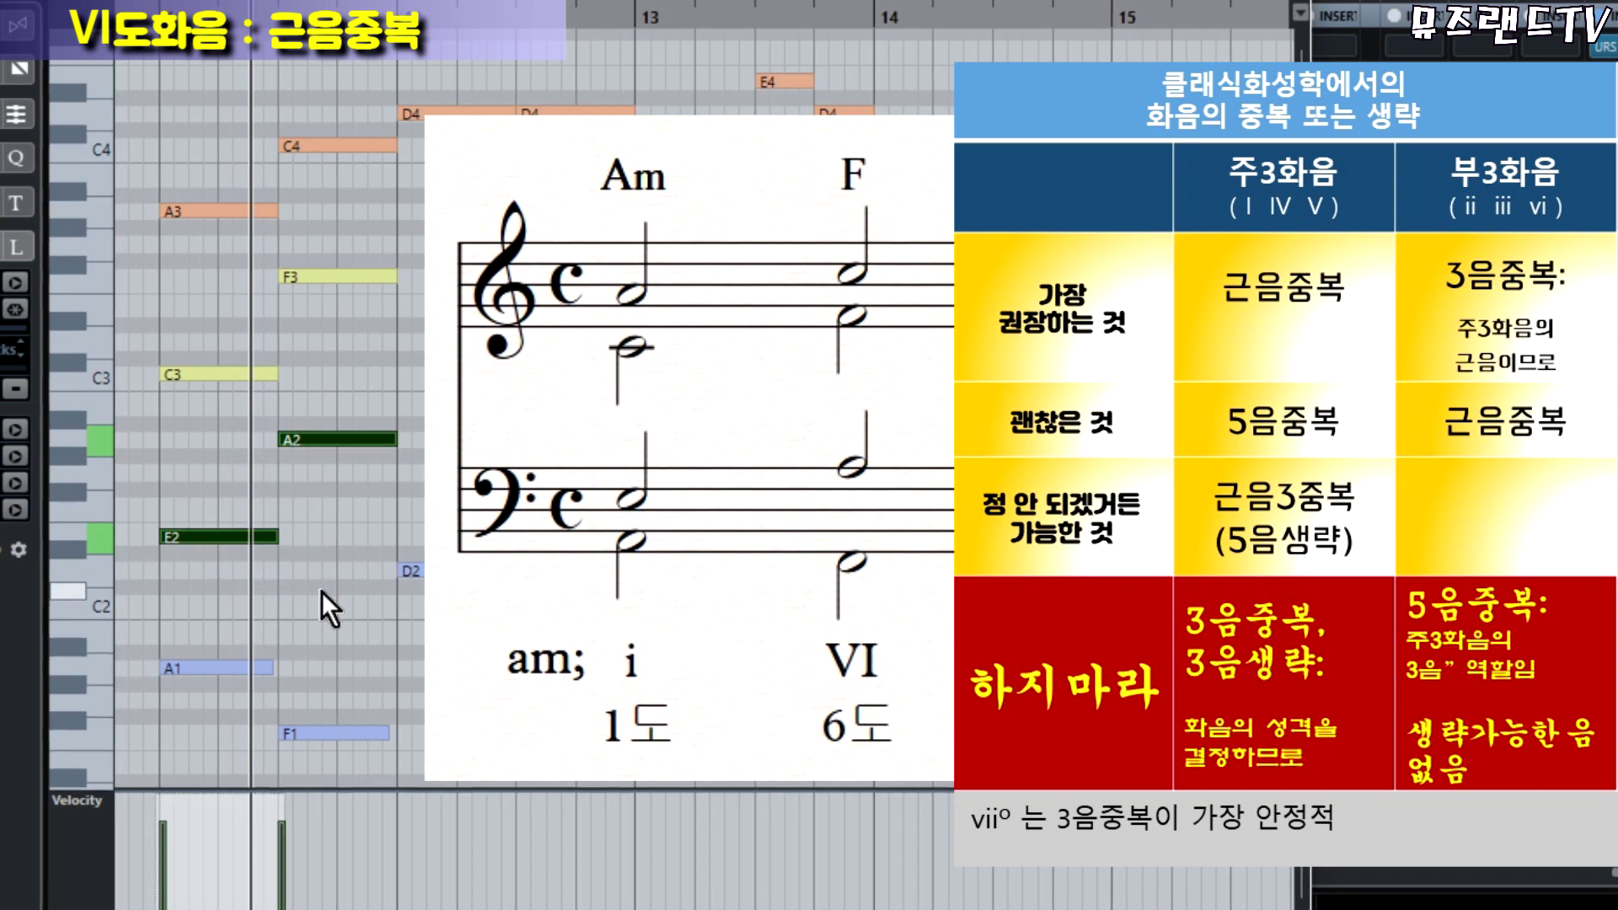
pyautogui.click(332, 378)
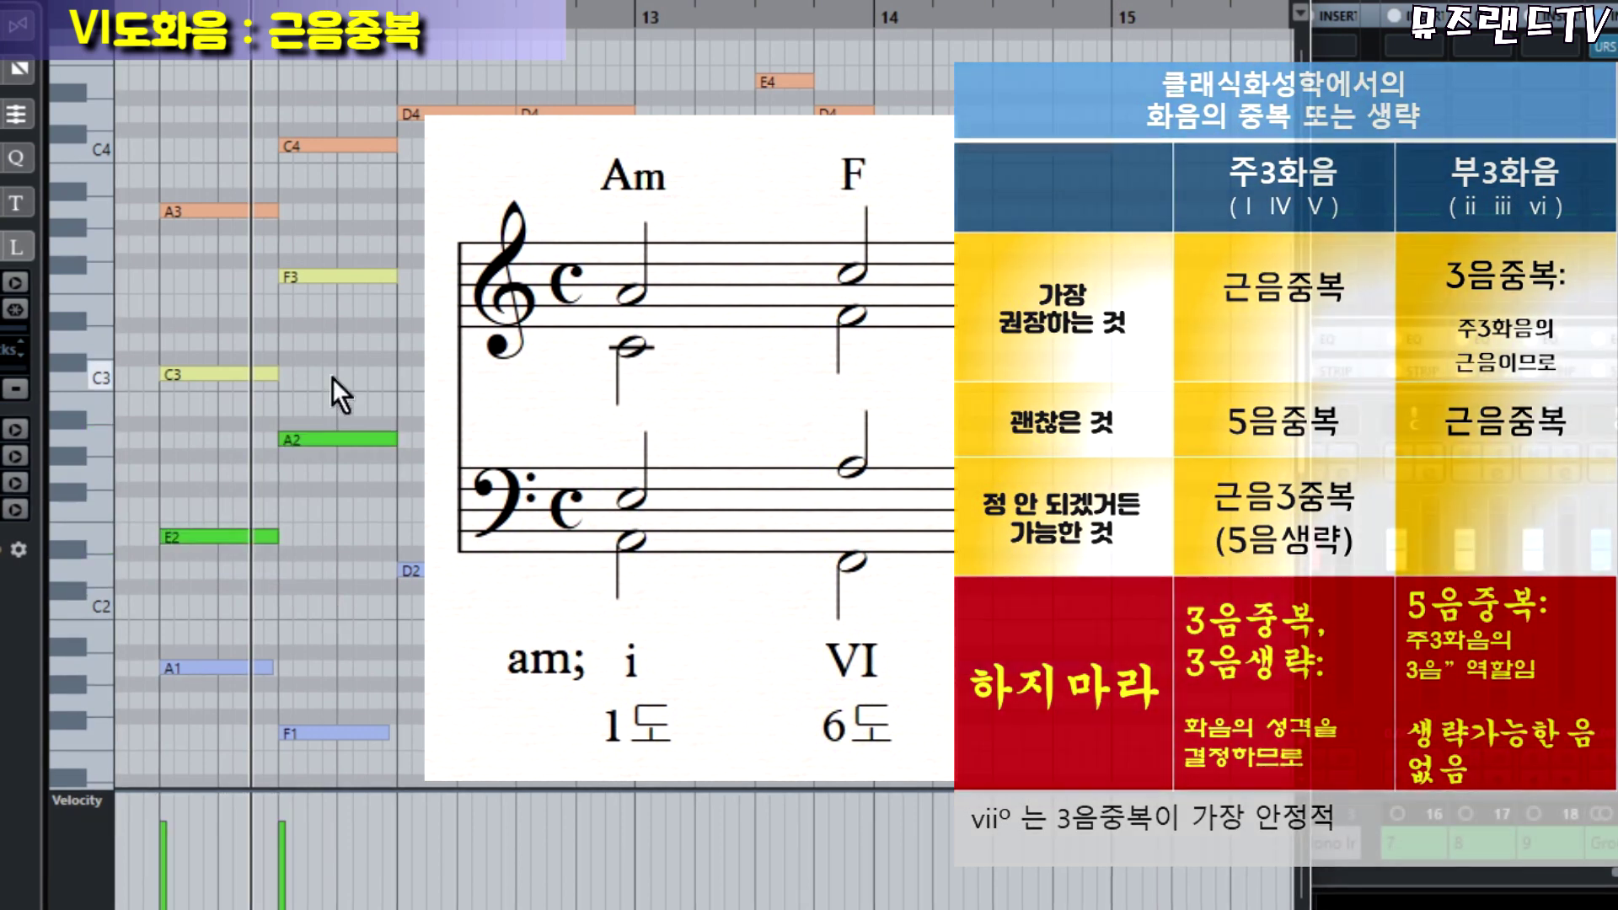
pyautogui.moveTo(187, 81); pyautogui.dragTo(370, 770)
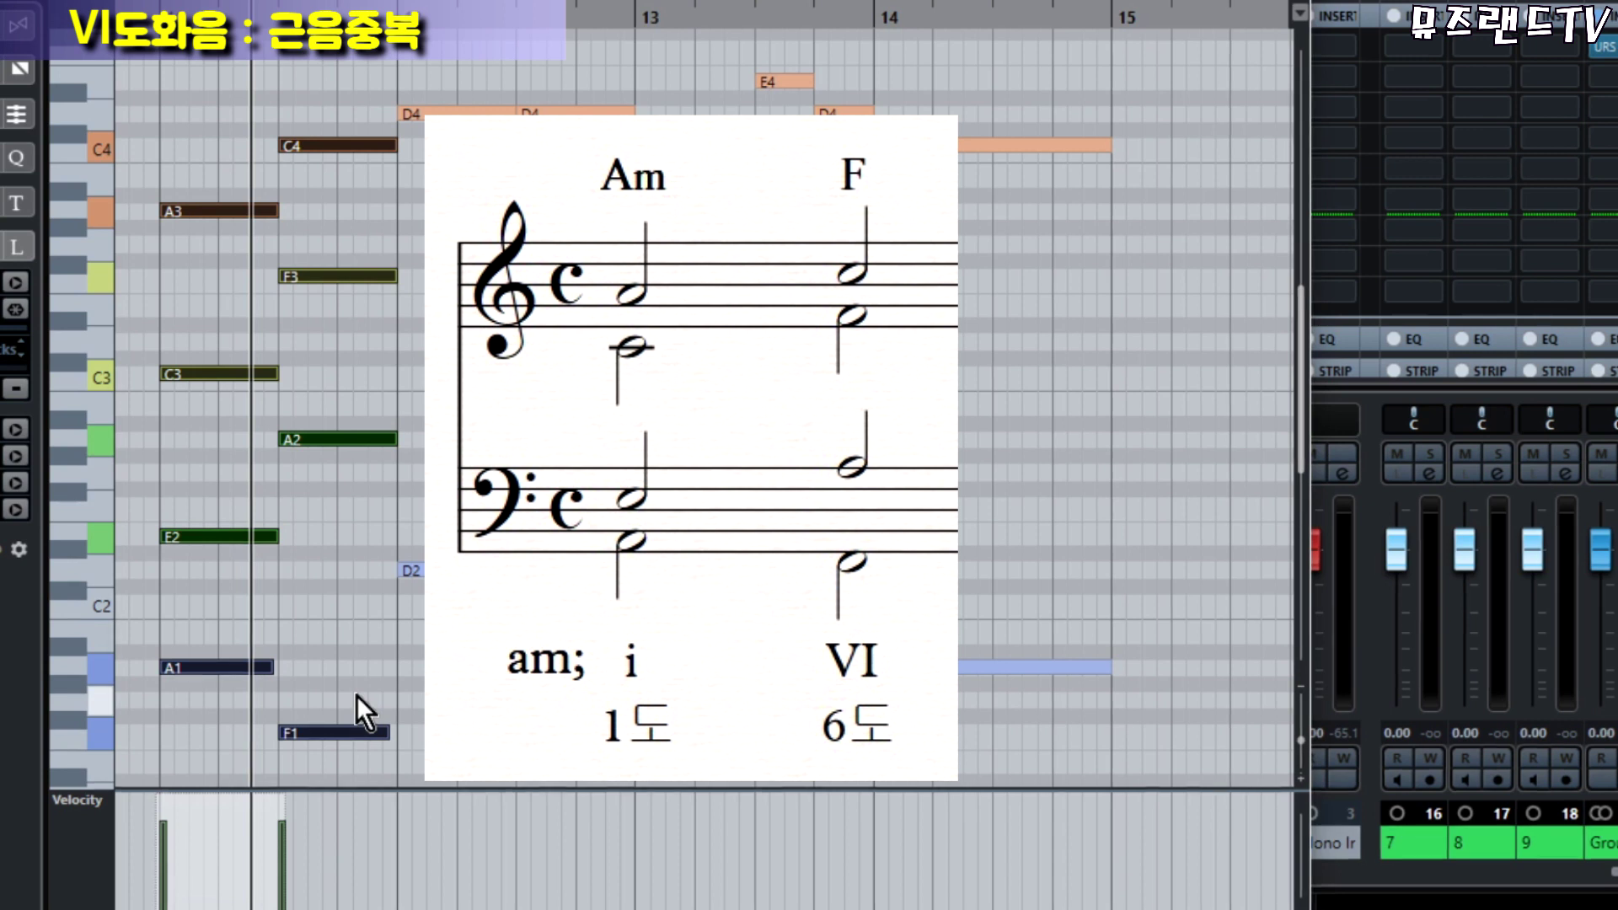
pyautogui.moveTo(197, 411); pyautogui.dragTo(324, 579)
pyautogui.moveTo(192, 253); pyautogui.dragTo(329, 401)
pyautogui.click(364, 362)
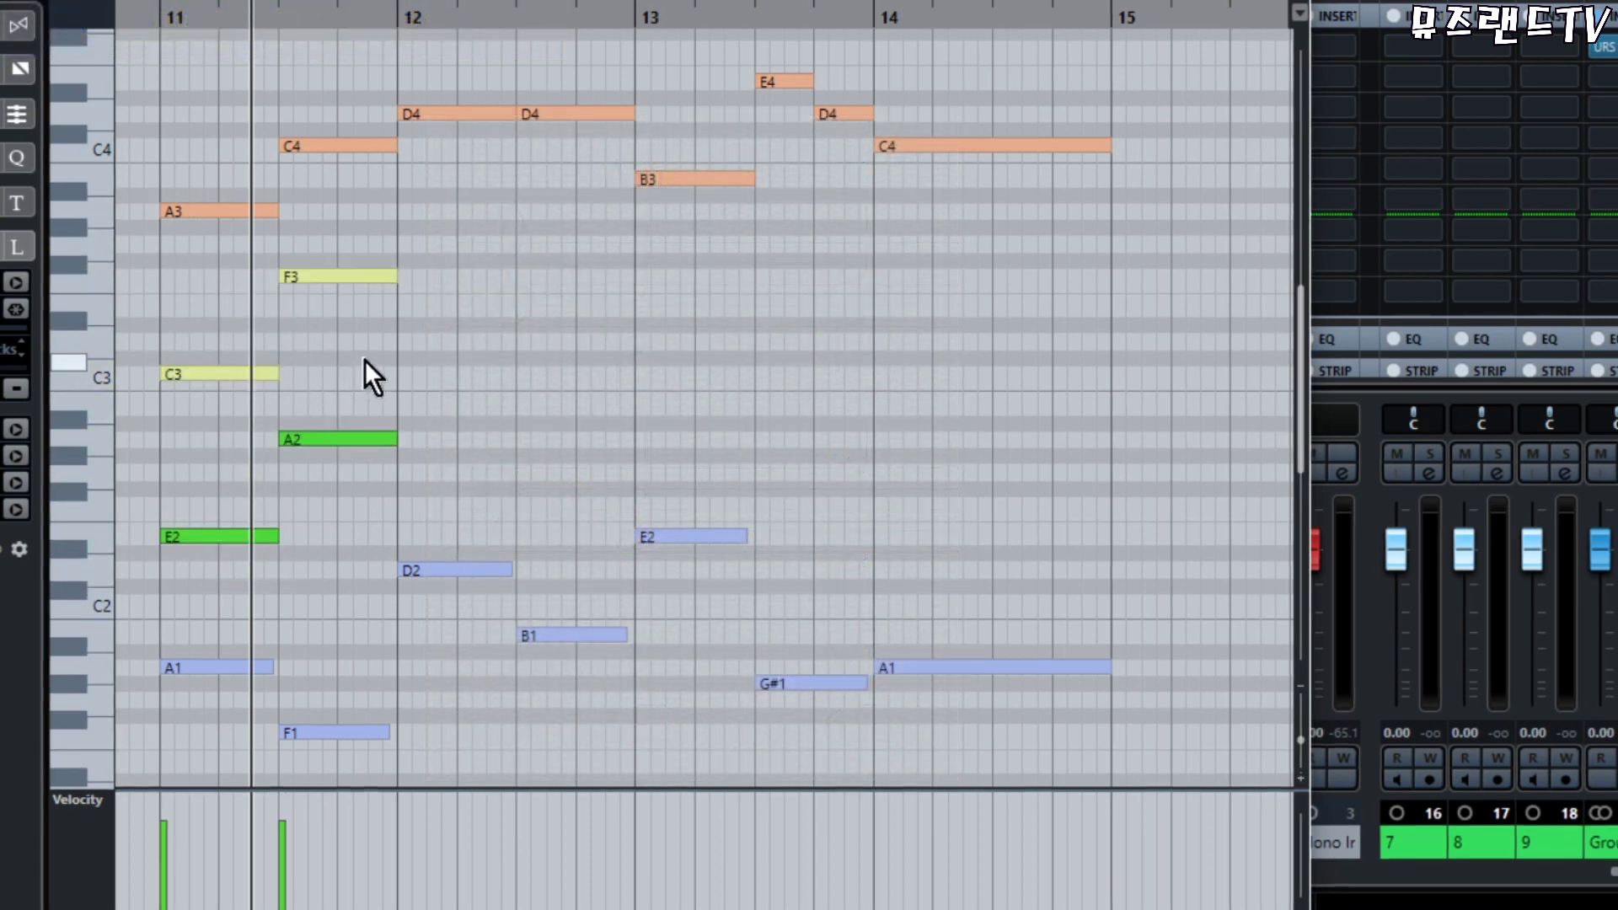
# Examine the outer voices D4 and D2 of the Dm chord in bar 12 and the preceding inner voices F3 and A2.
pyautogui.moveTo(341, 202); pyautogui.dragTo(493, 483)
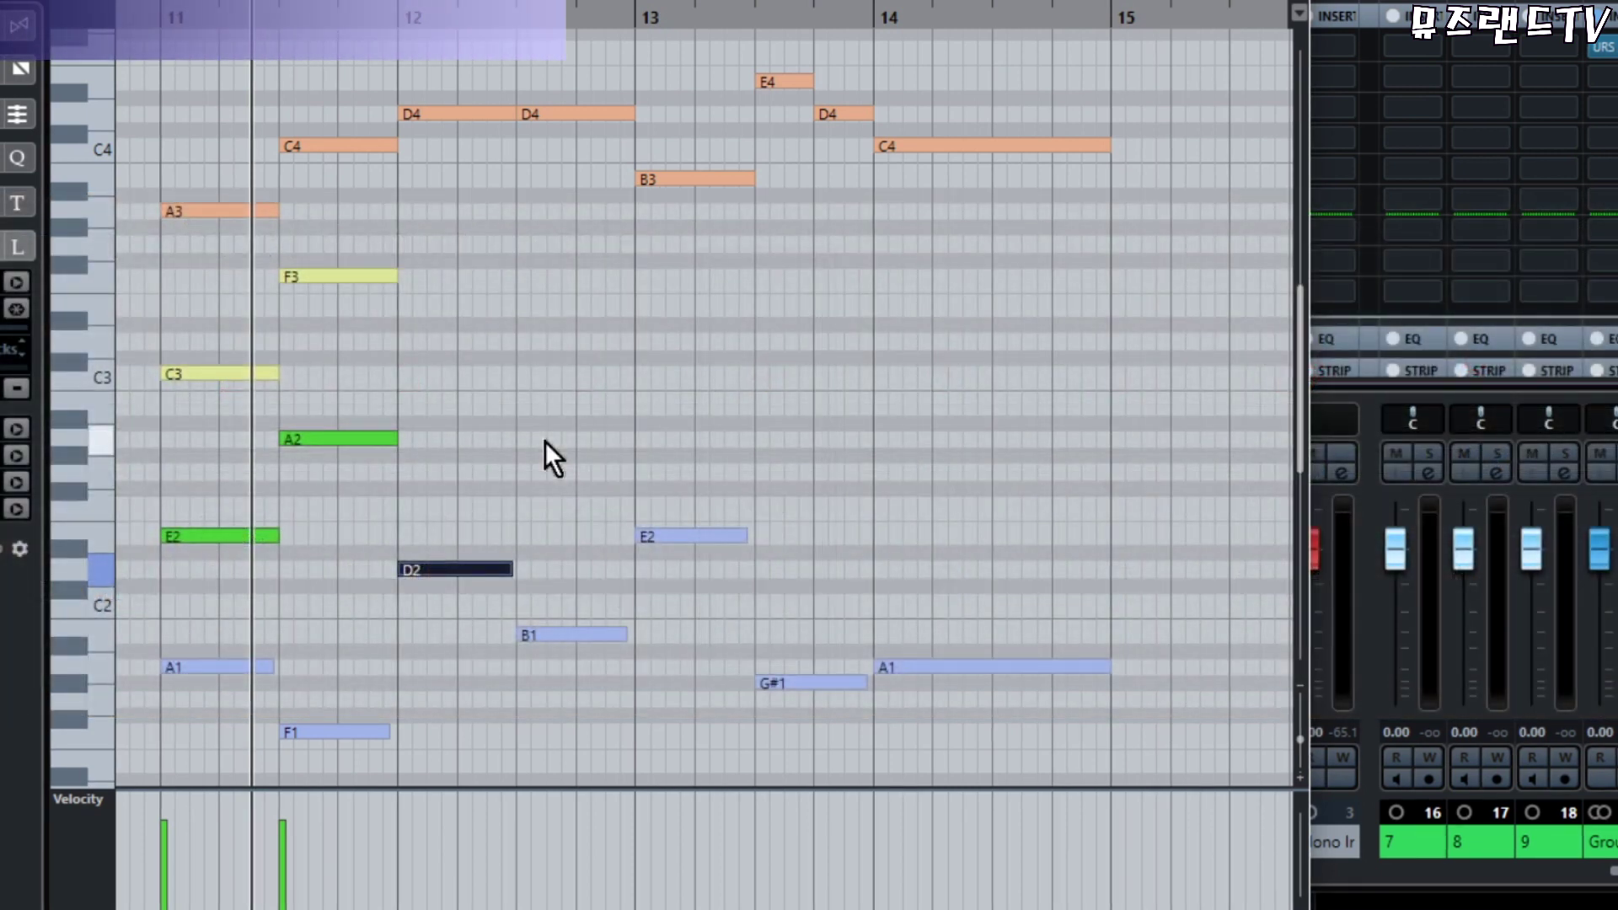
pyautogui.click(544, 442)
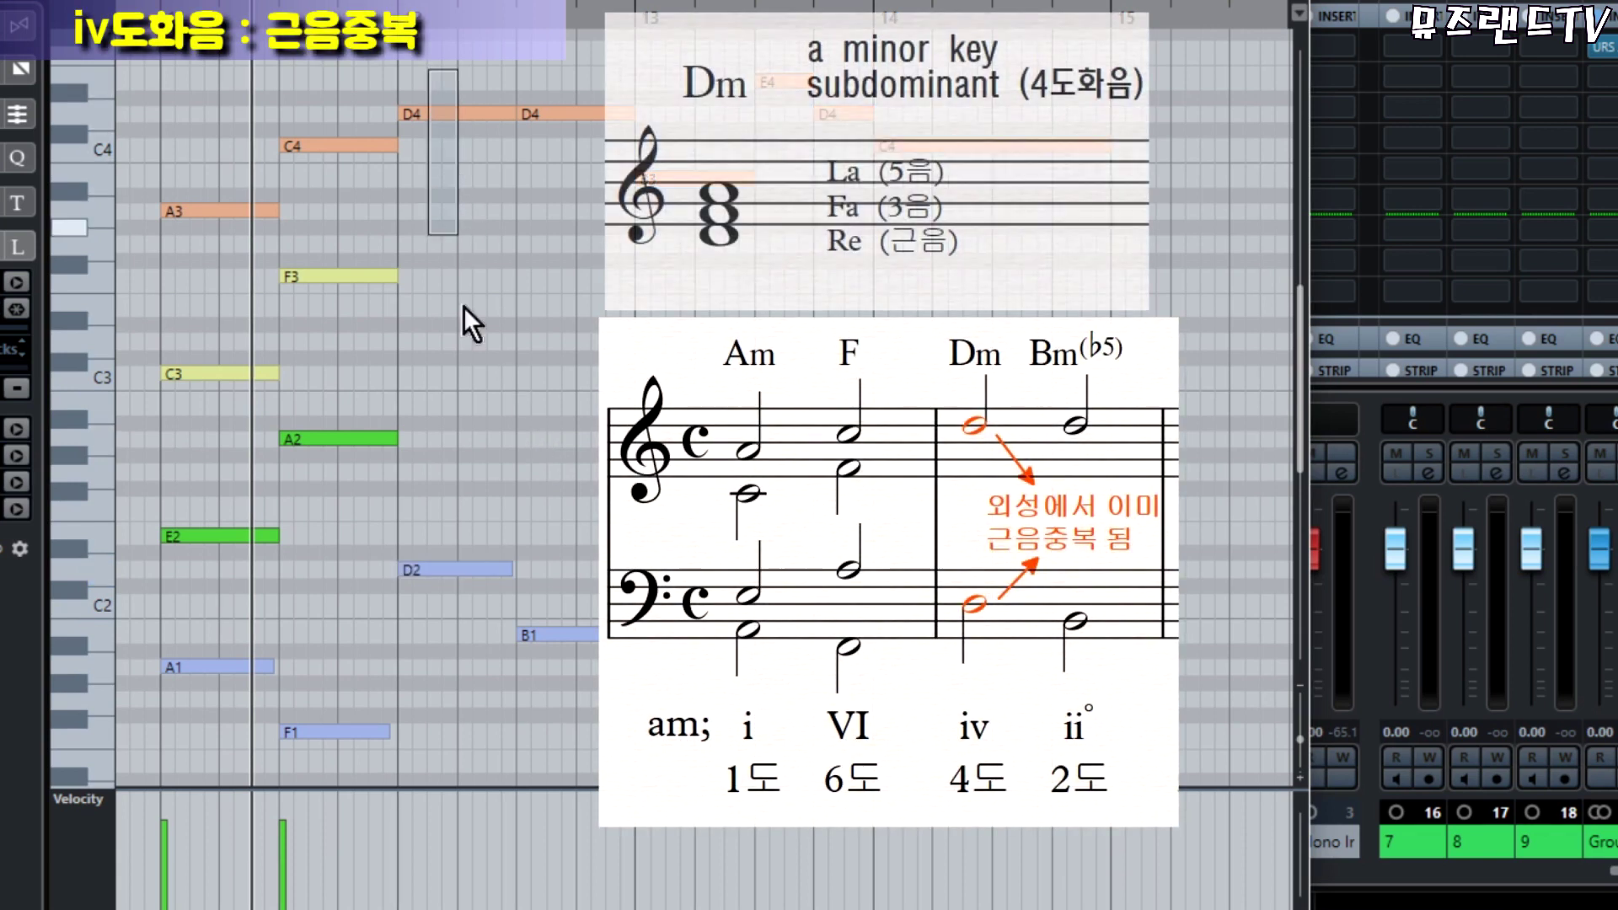
pyautogui.moveTo(463, 307); pyautogui.dragTo(469, 631)
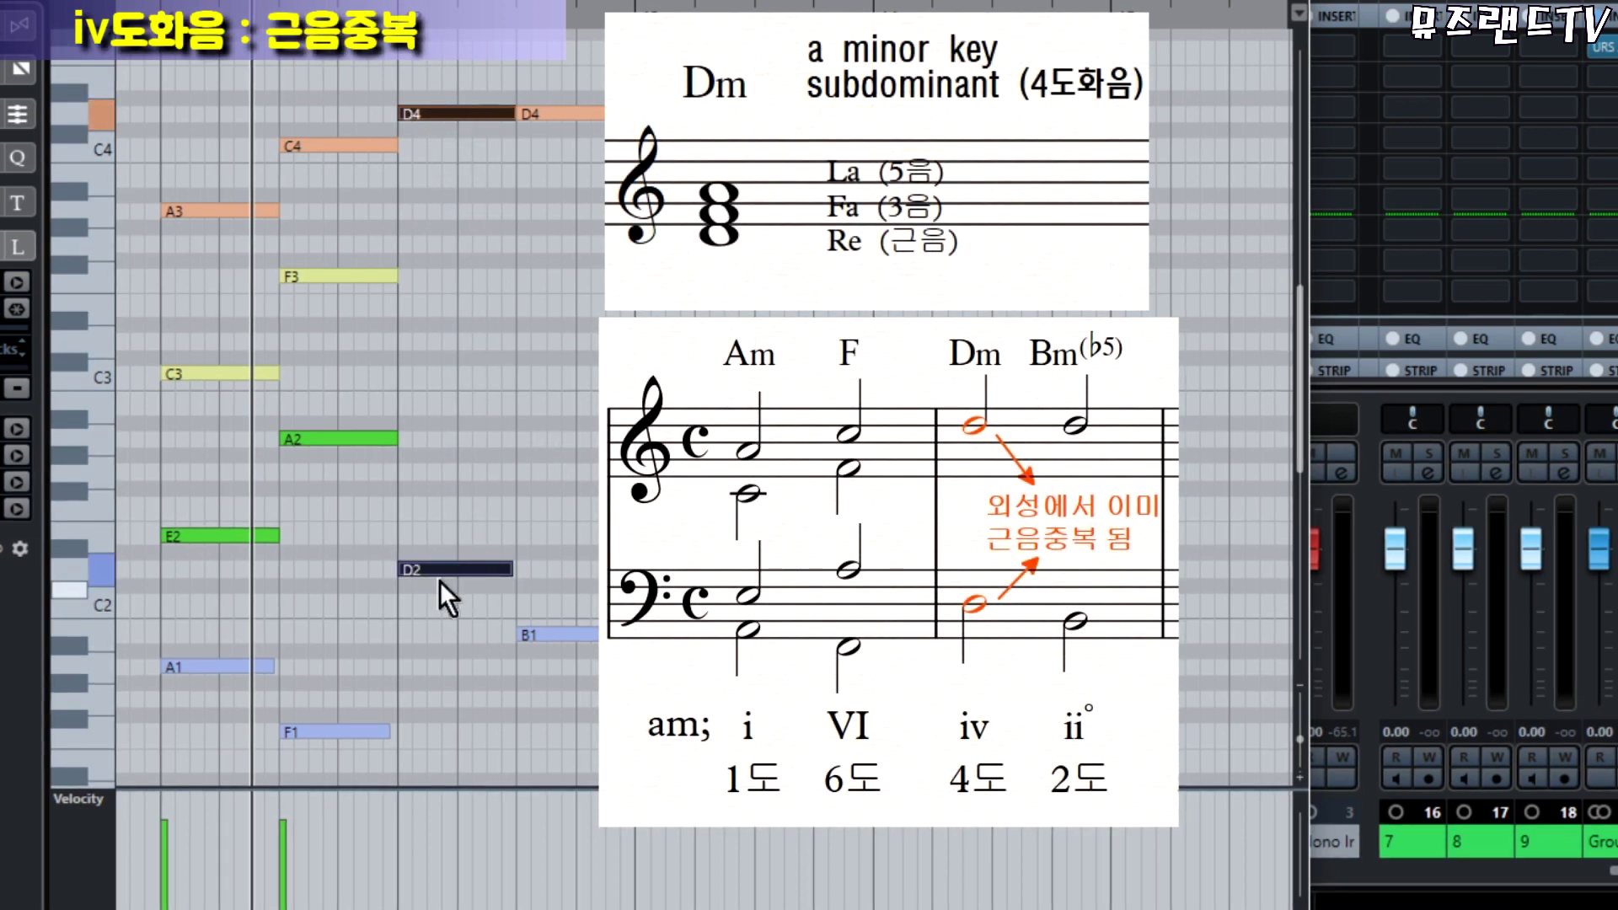
pyautogui.moveTo(420, 234); pyautogui.dragTo(519, 501)
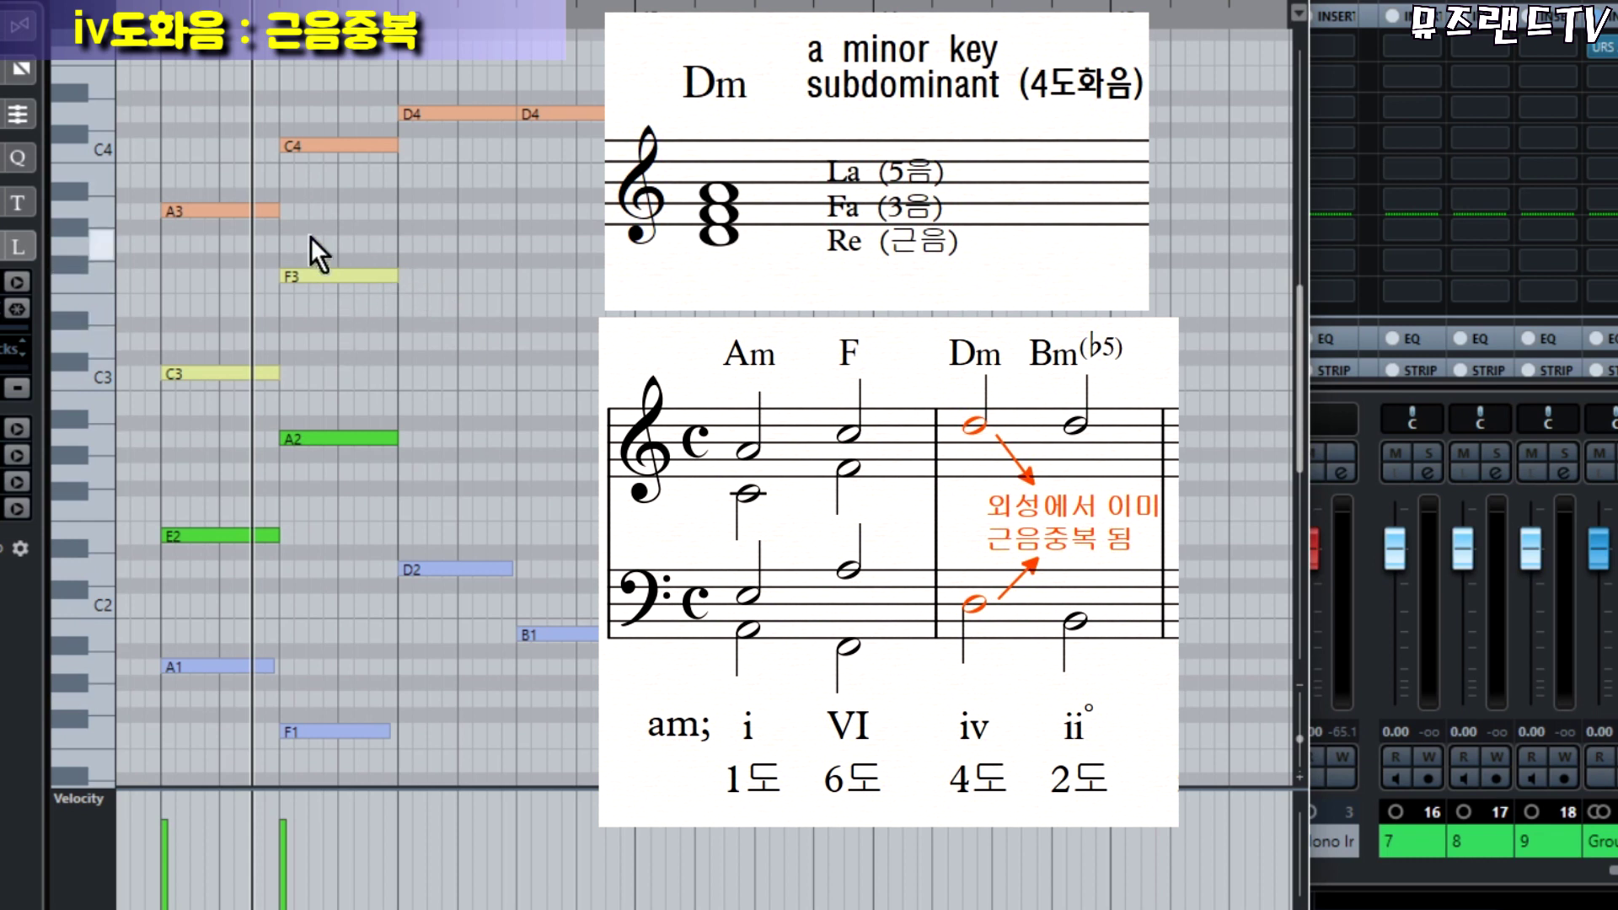
pyautogui.click(314, 276)
pyautogui.click(330, 438)
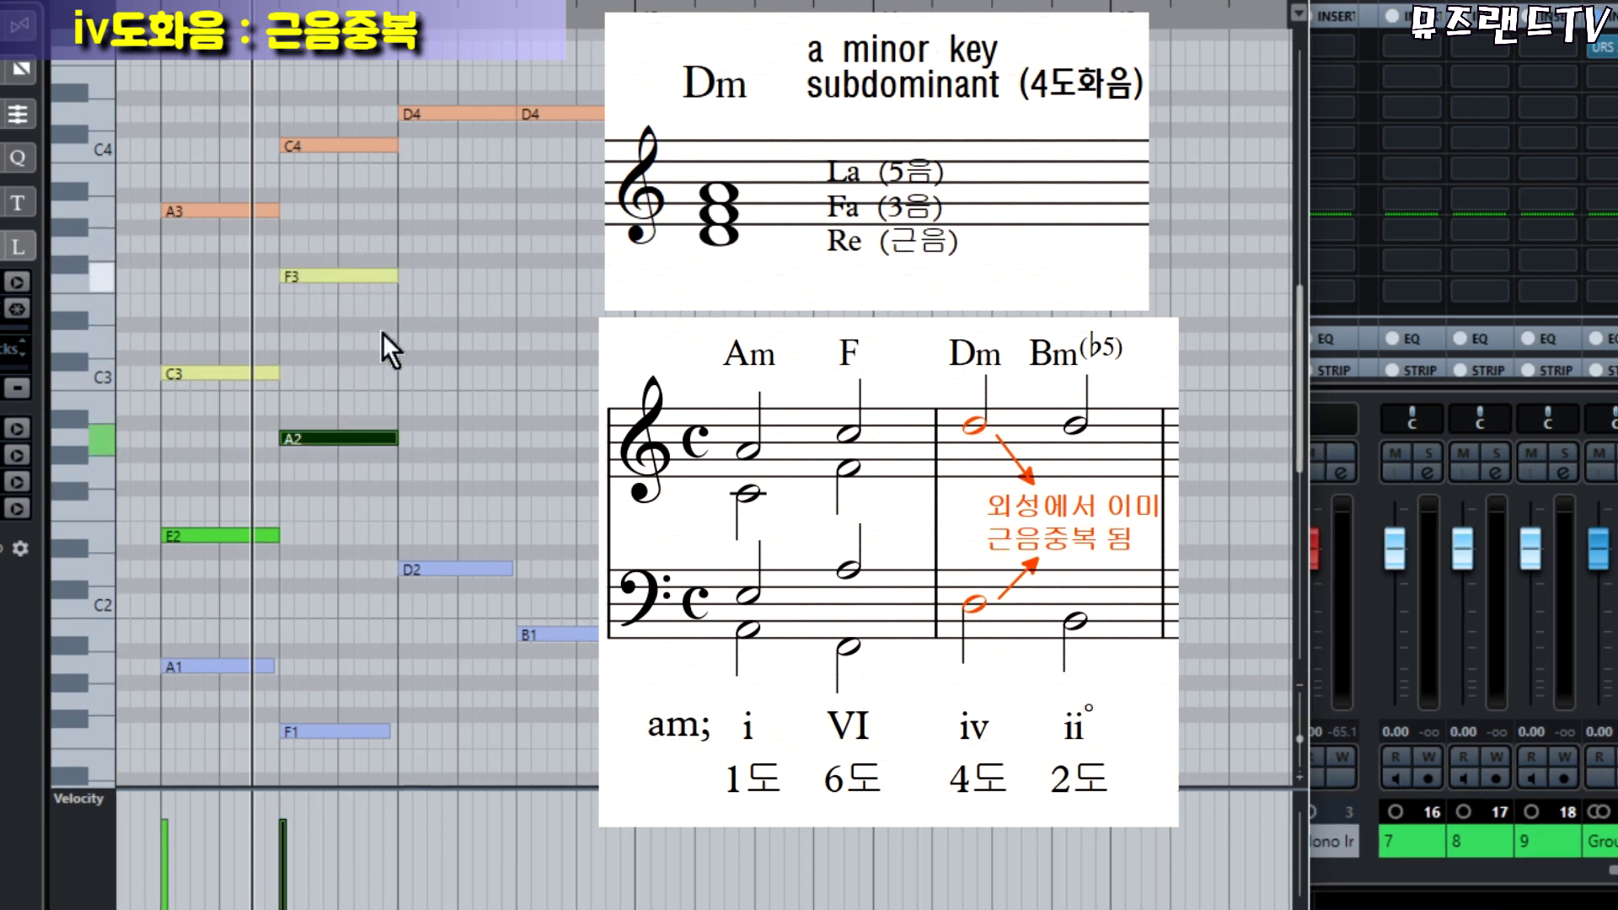
# Add the inner voices of the Dm chord in the first half of bar 12: green A2 and yellow F3.
pyautogui.click(455, 311)
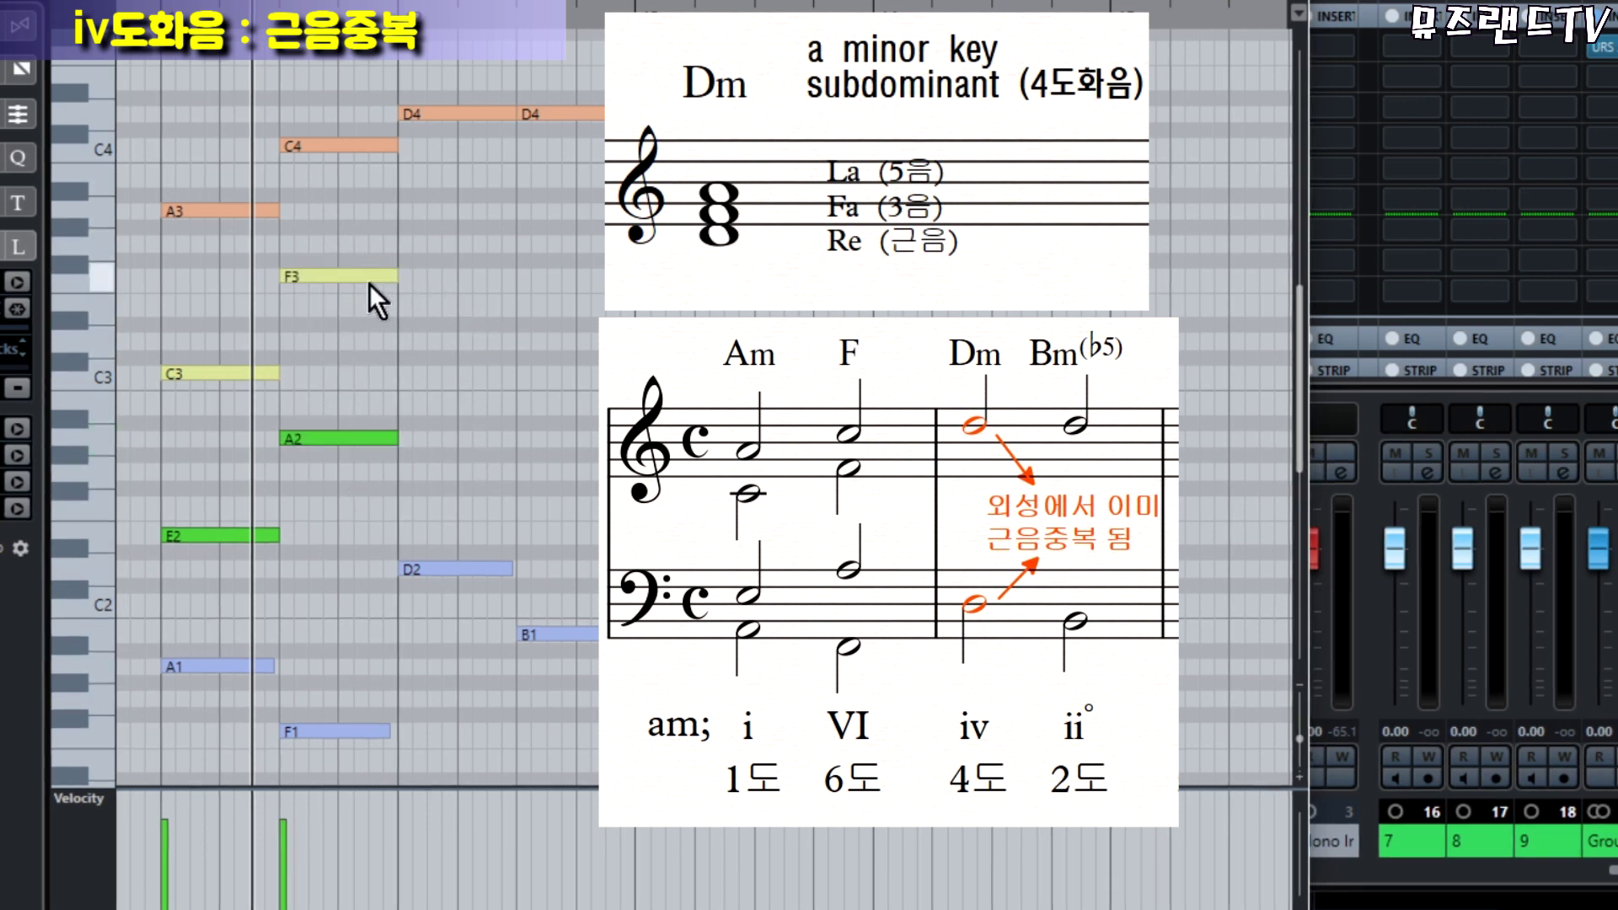
pyautogui.click(376, 438)
pyautogui.press('8')
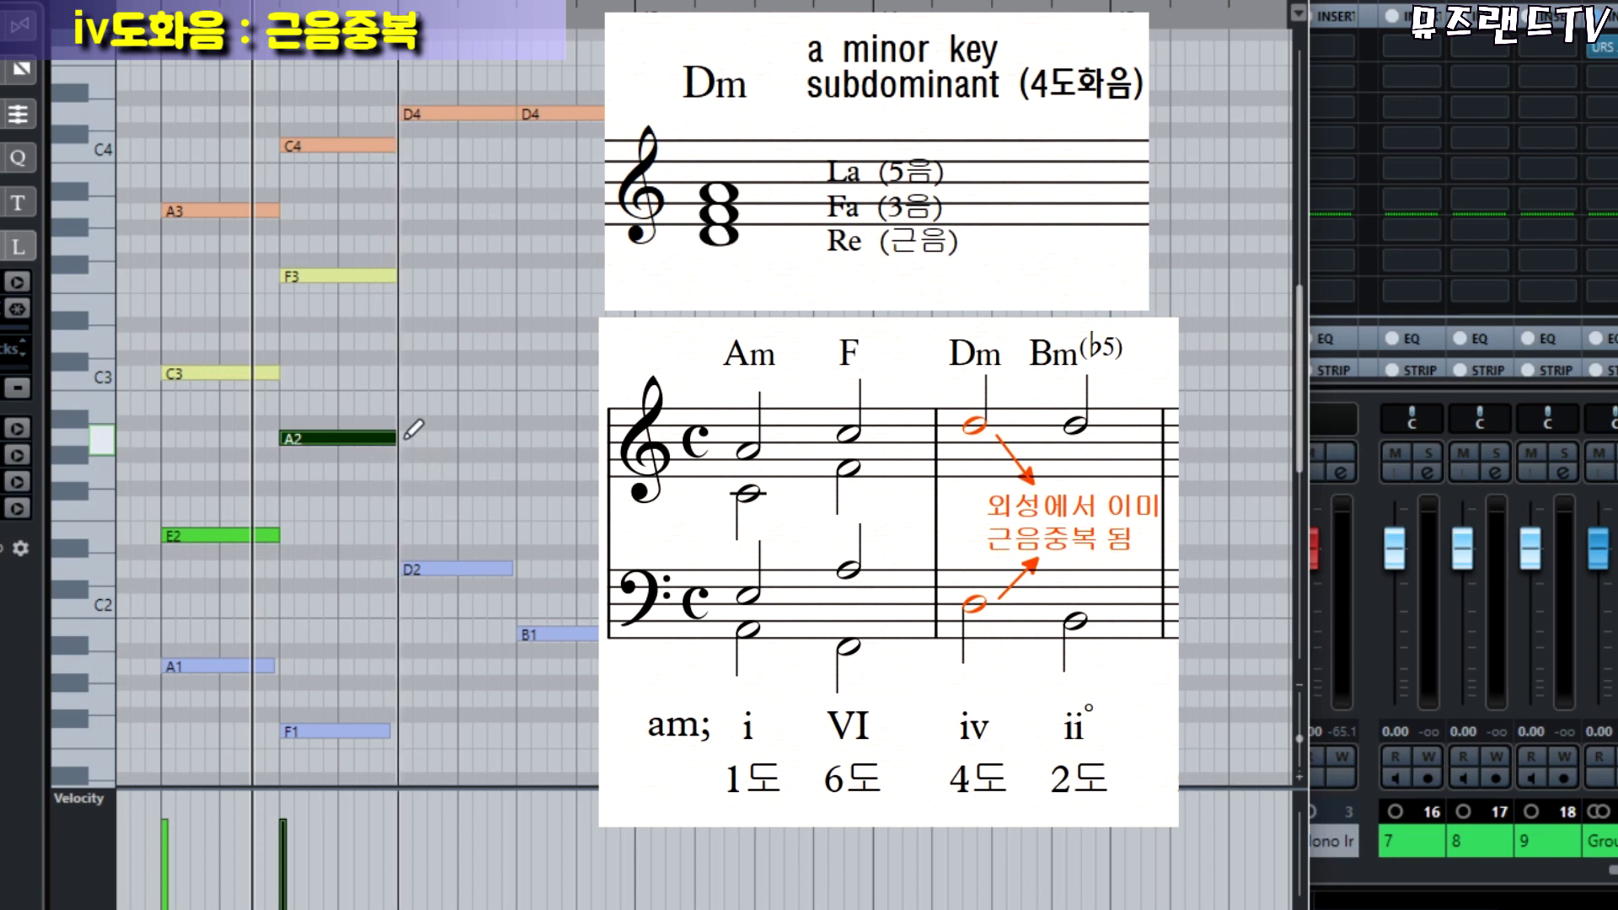
pyautogui.moveTo(403, 437); pyautogui.dragTo(516, 433)
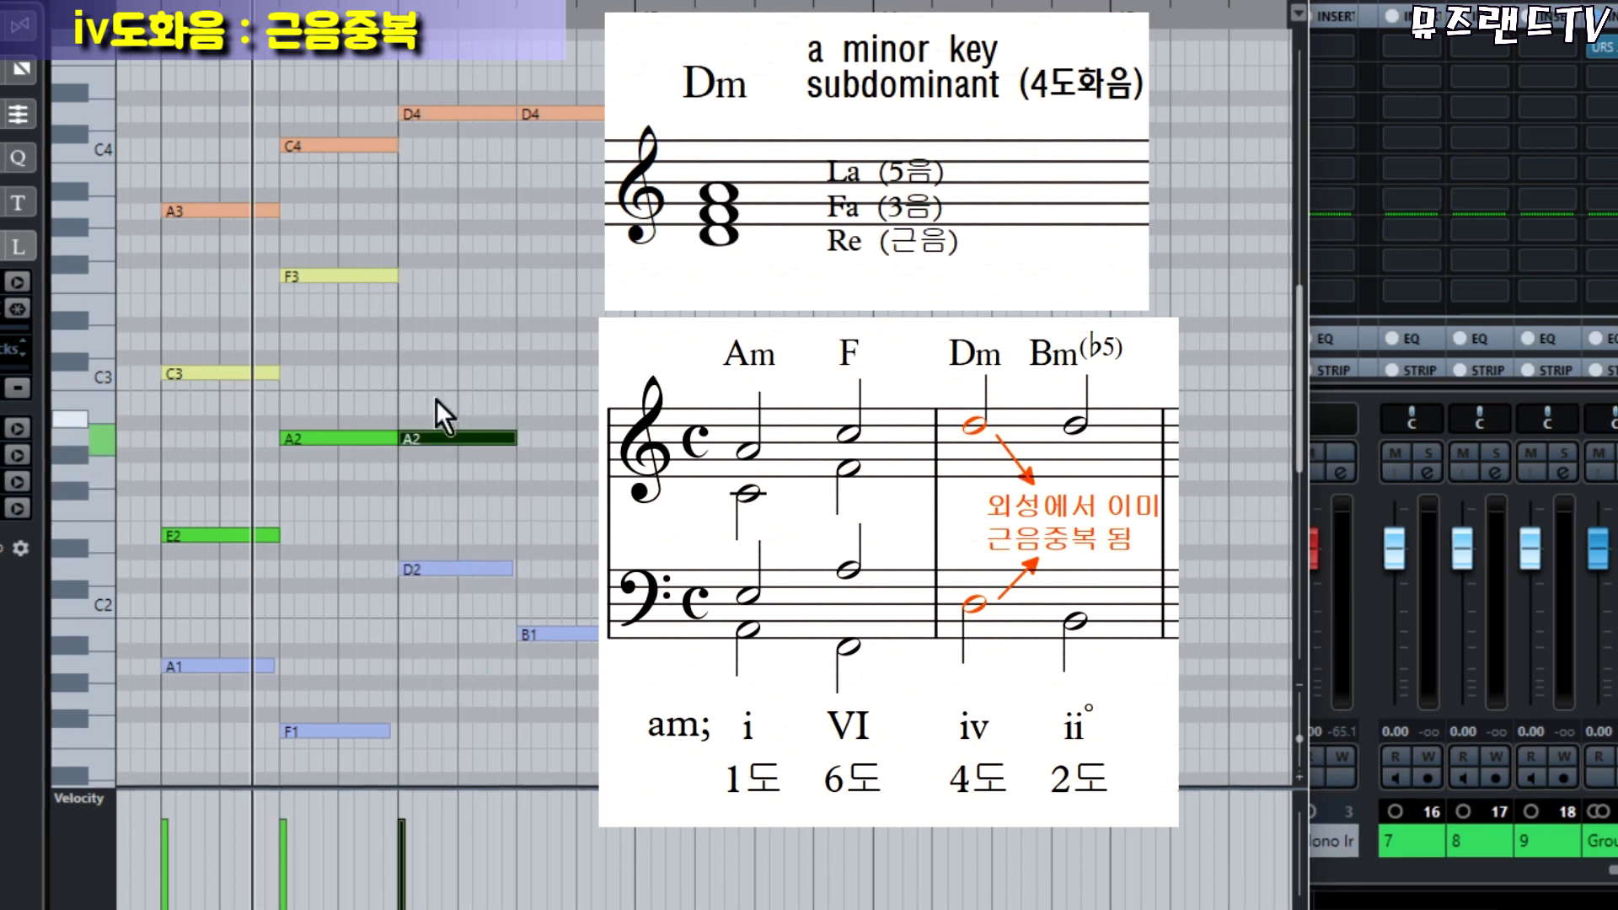
pyautogui.click(472, 298)
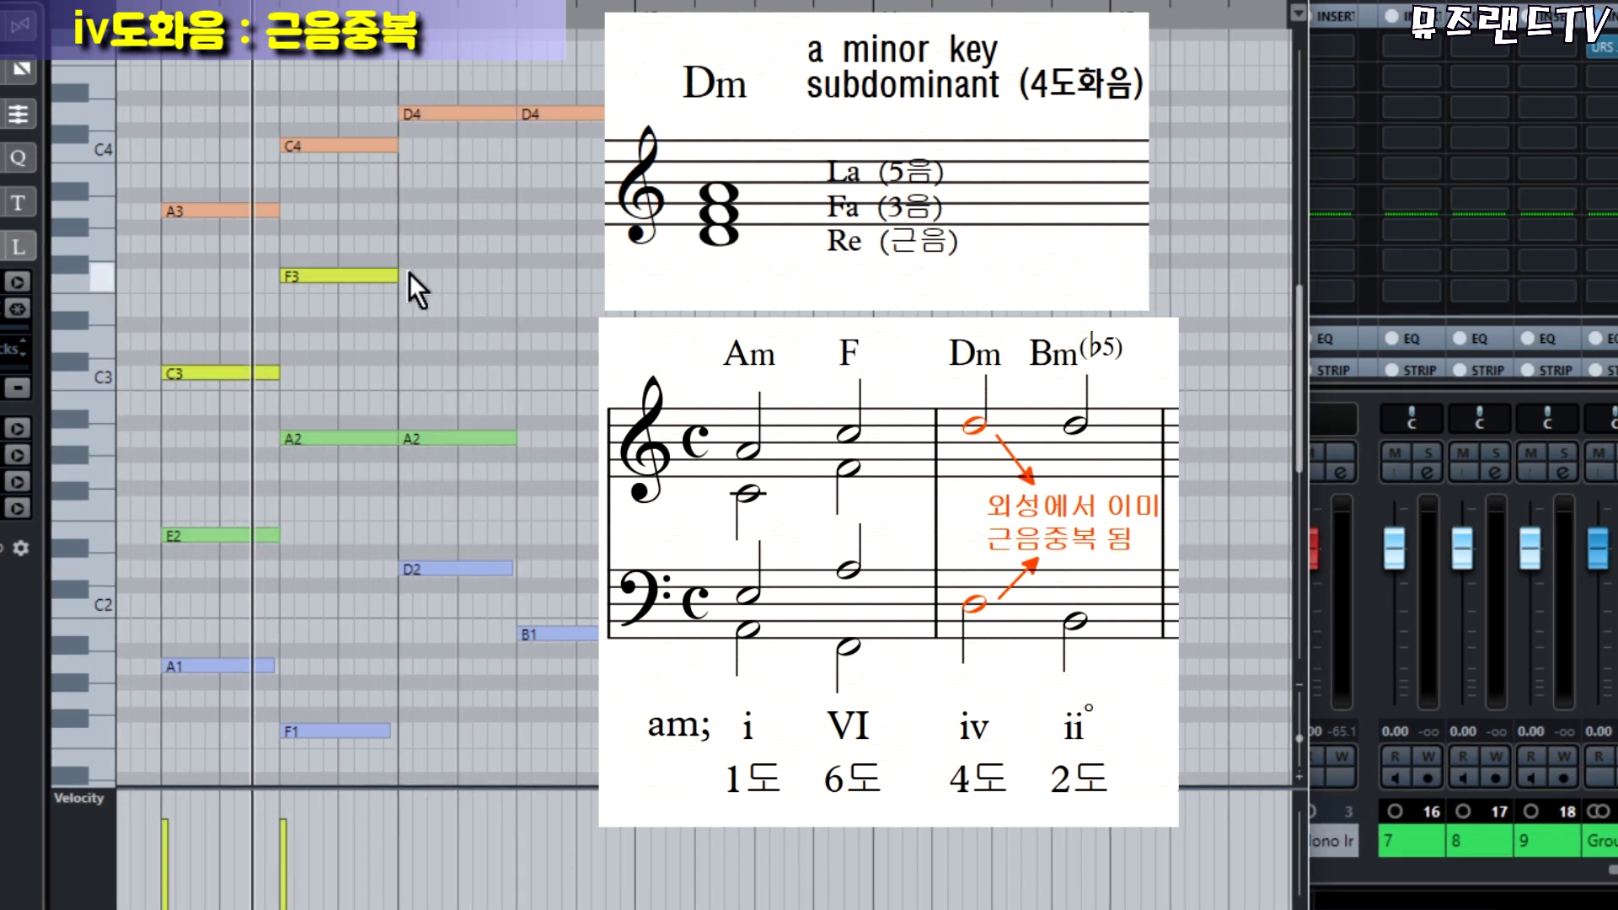
pyautogui.moveTo(403, 275); pyautogui.dragTo(515, 274)
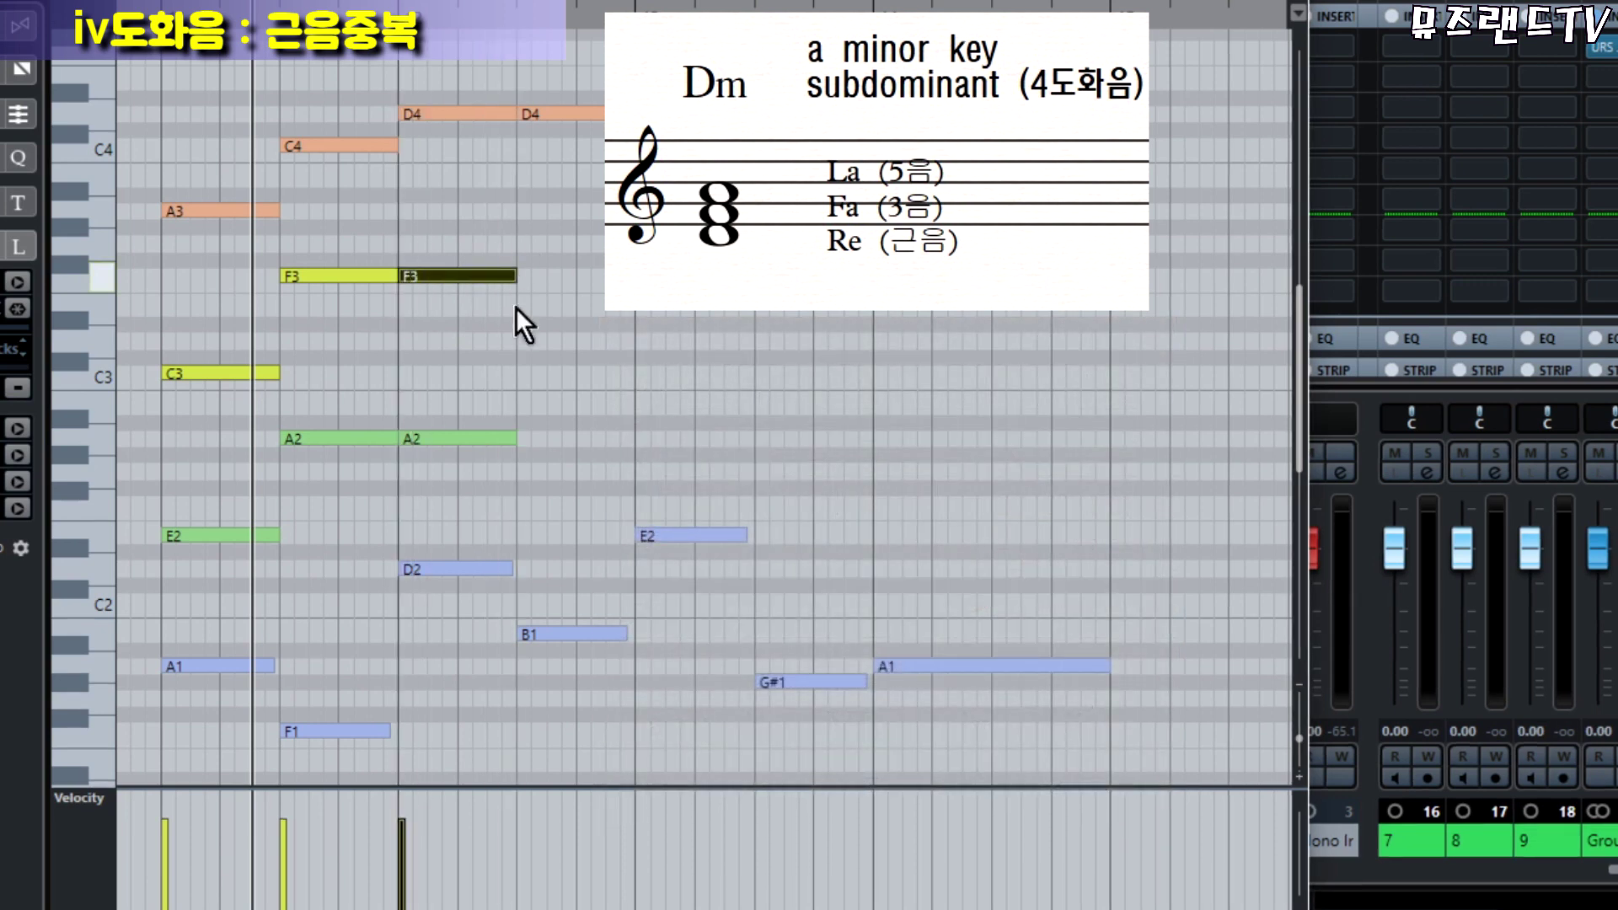
# Examine the complete Dm chord in the first half of bar 12, D4, F3, A2 and D2.
pyautogui.moveTo(418, 64); pyautogui.dragTo(495, 634)
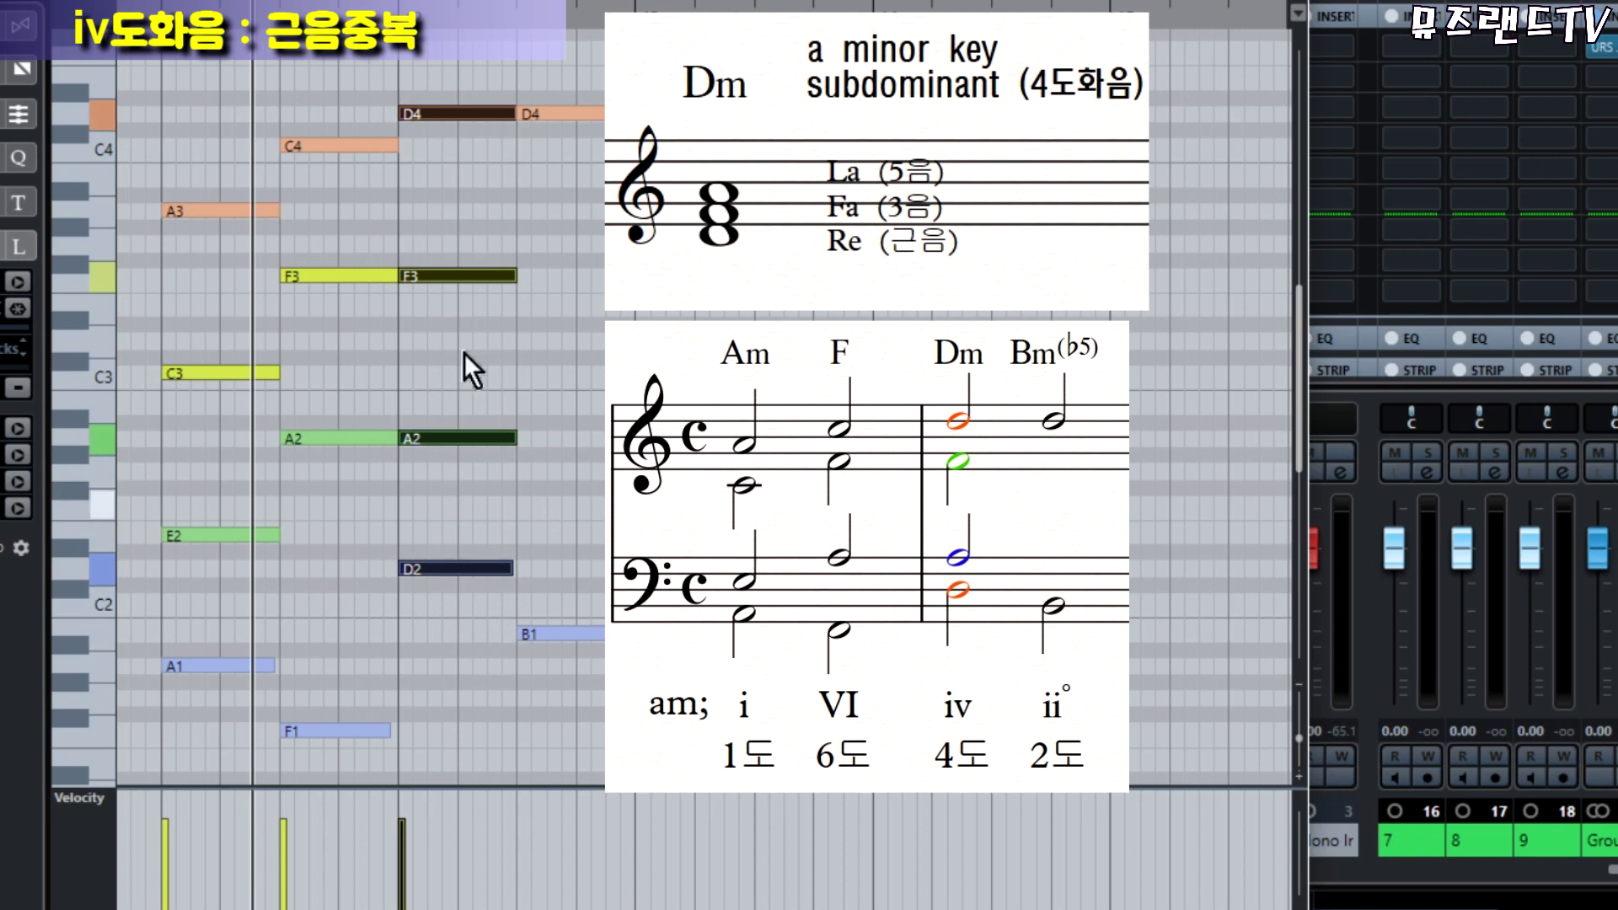
pyautogui.moveTo(433, 56); pyautogui.dragTo(464, 647)
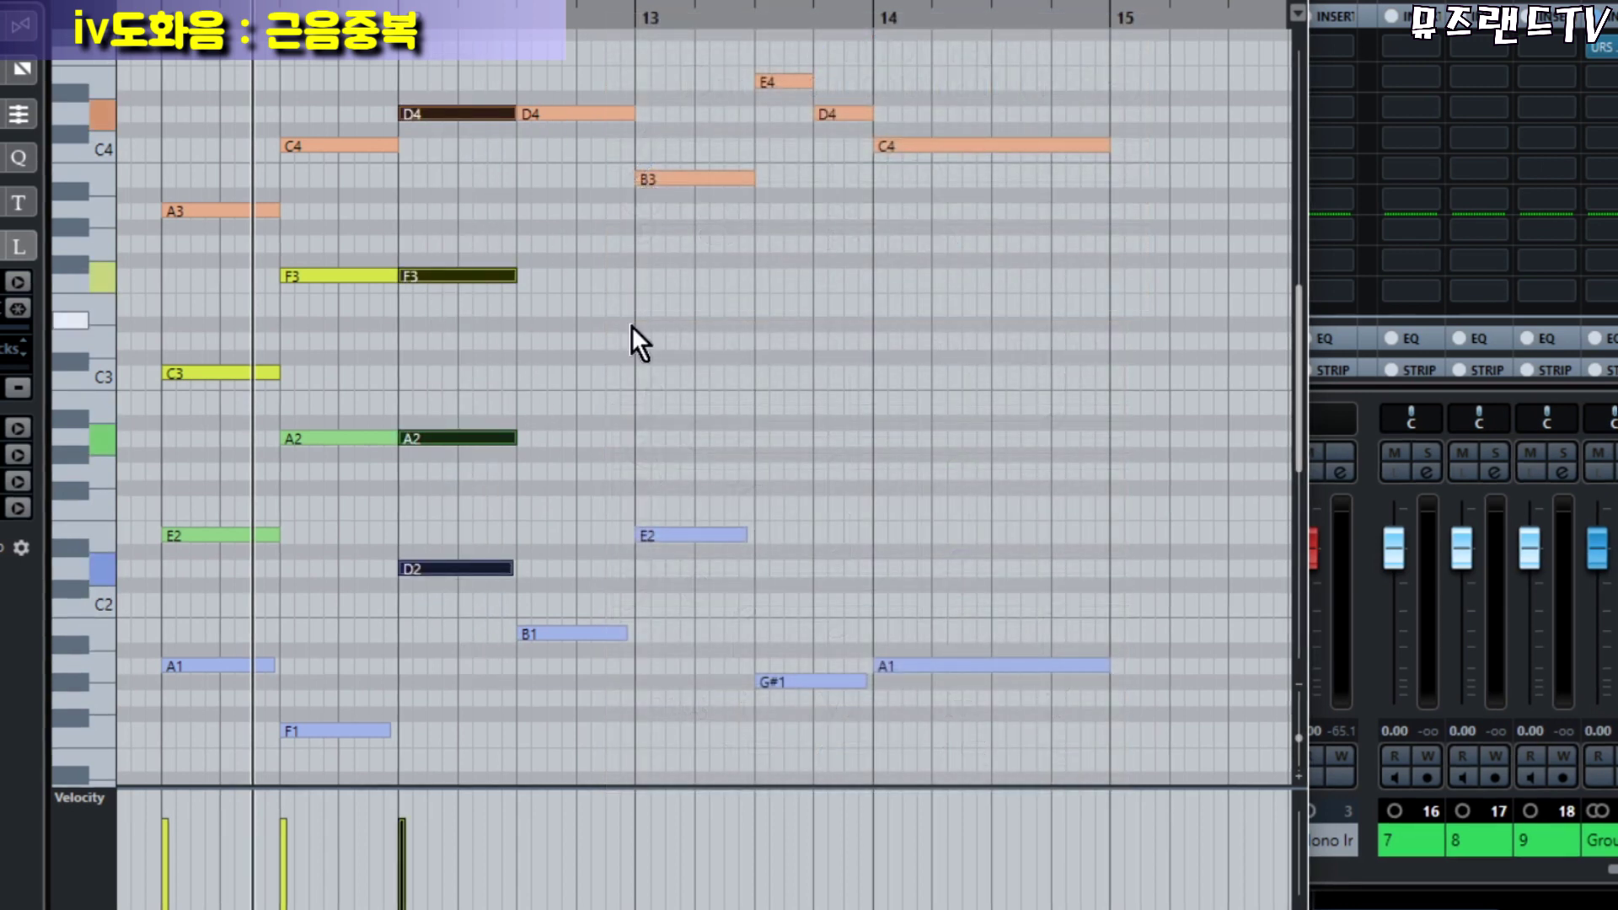
pyautogui.click(525, 250)
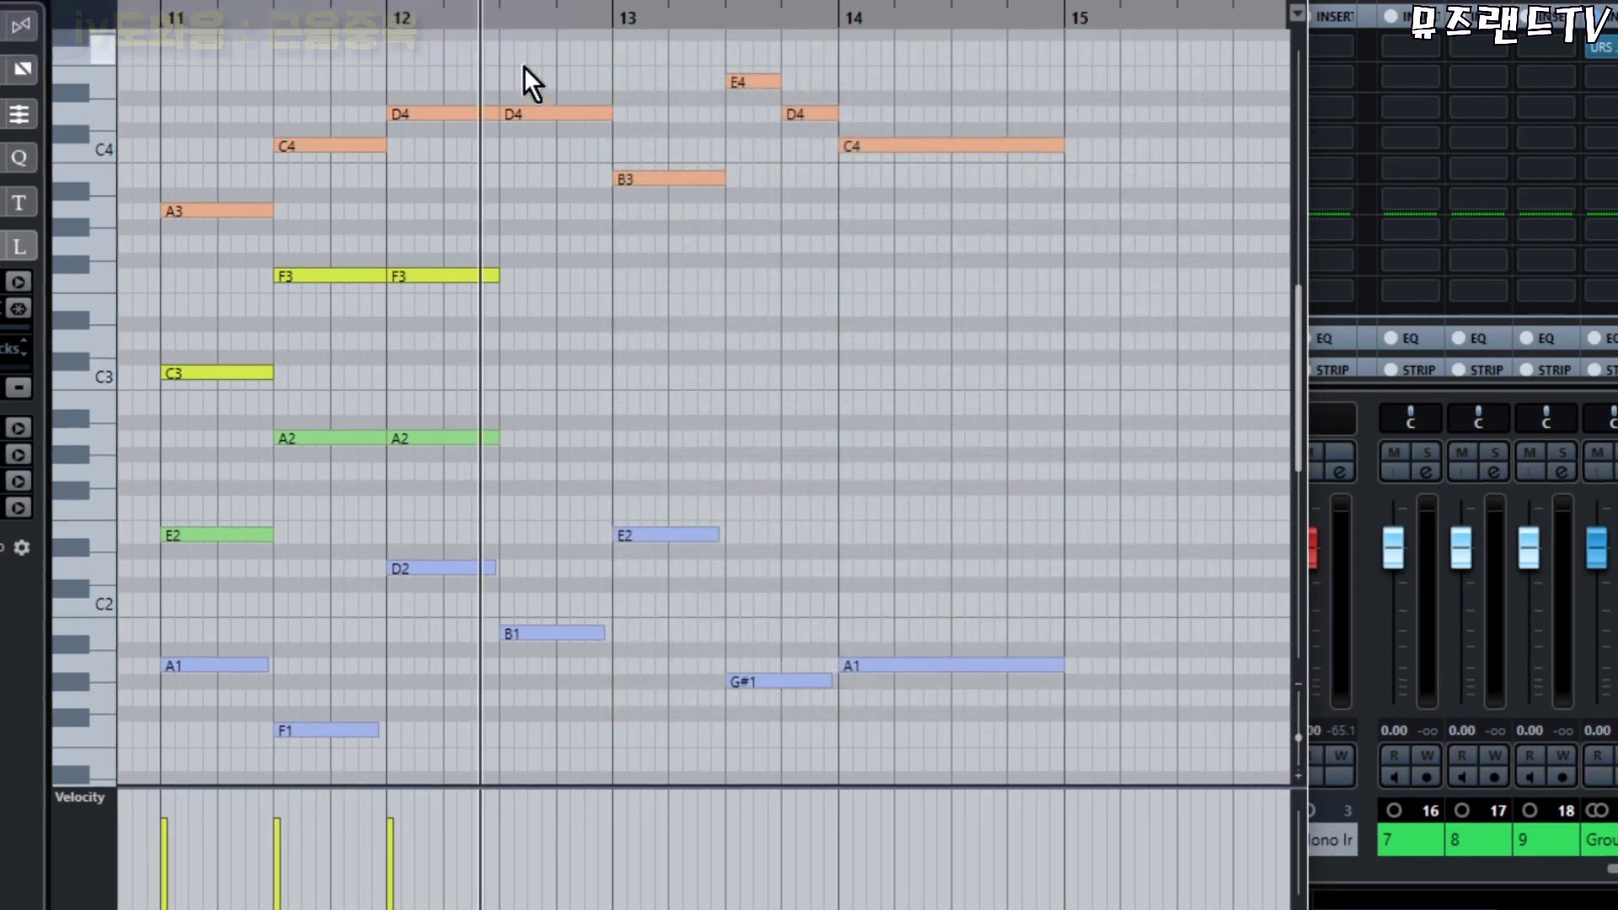
# Examine the outer voices D4 and B1 of the Bm(♭5) chord and the preceding inner voices F3 and A2.
pyautogui.moveTo(524, 68); pyautogui.dragTo(593, 680)
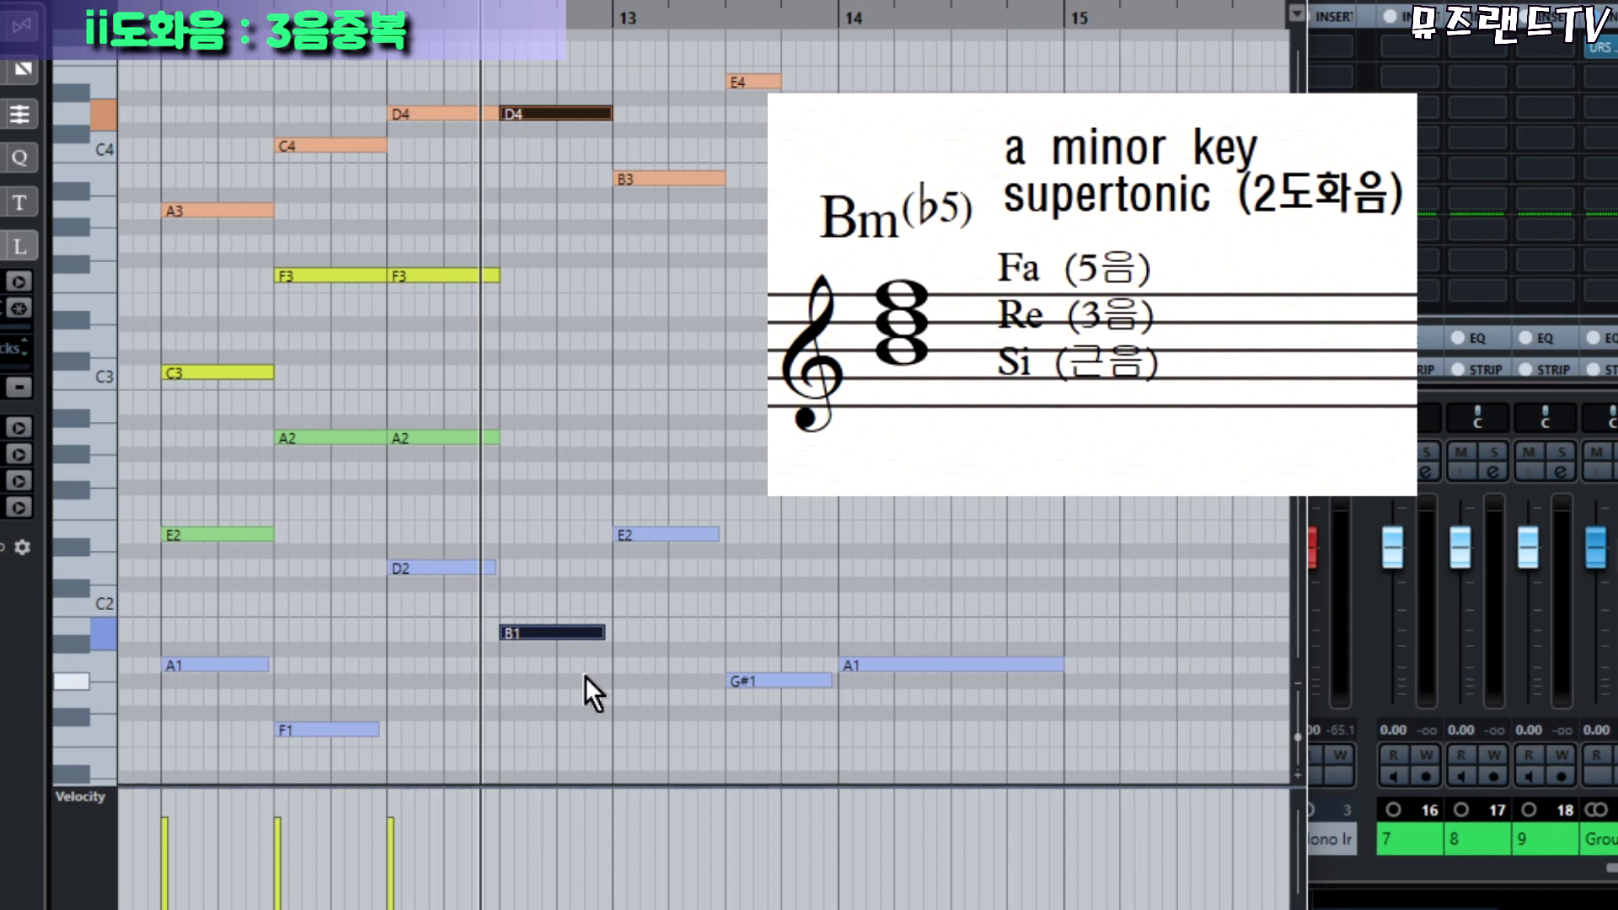
pyautogui.click(590, 322)
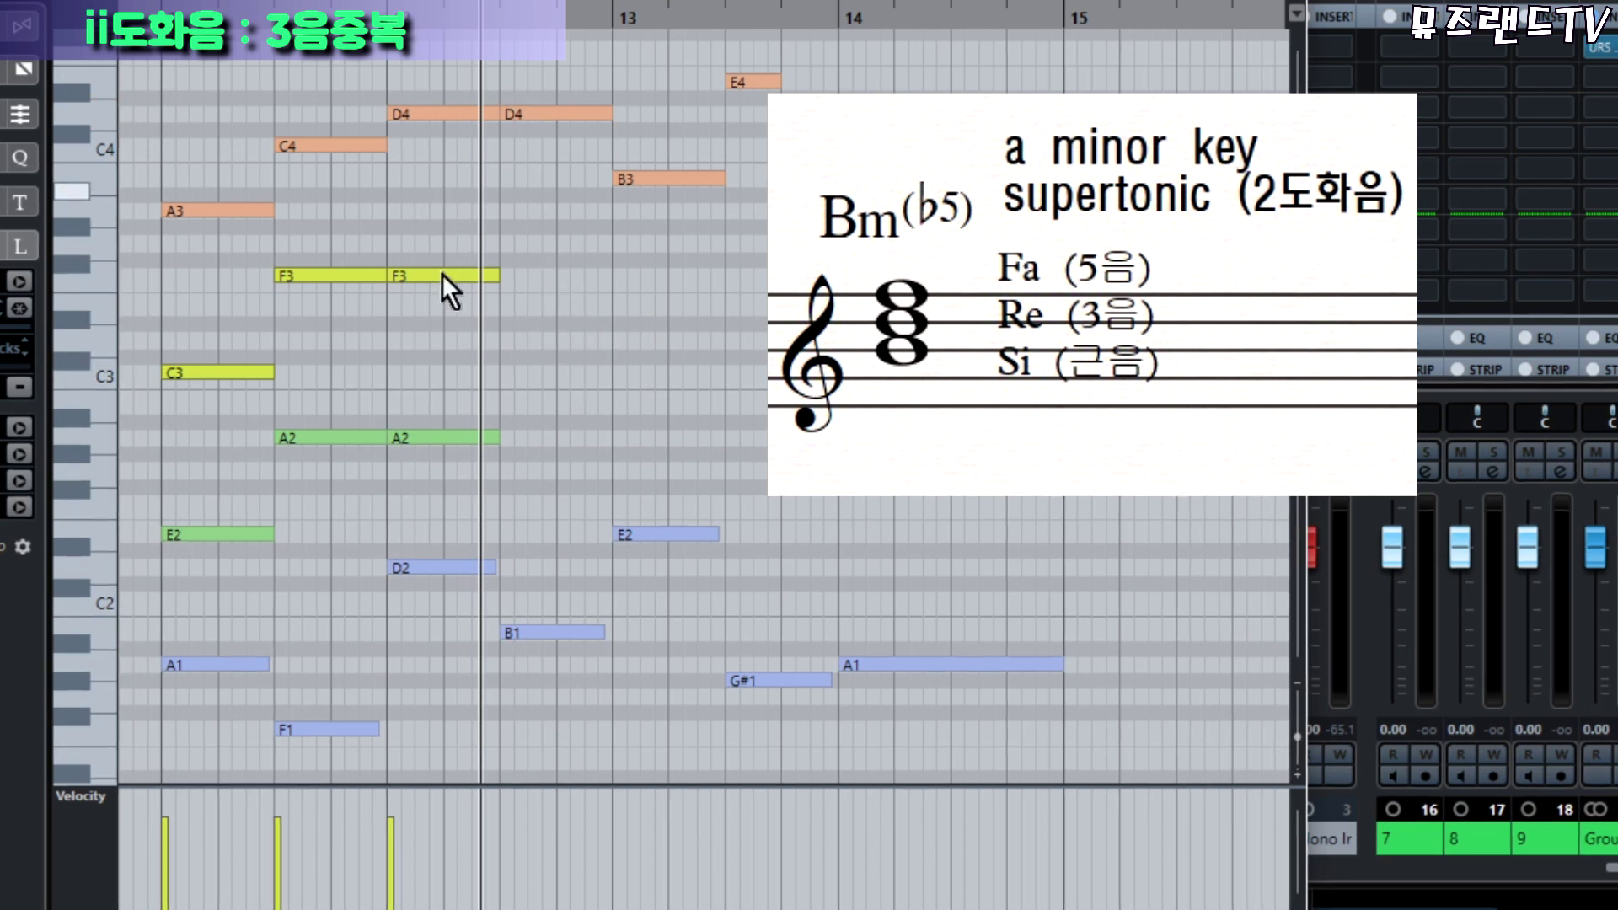
pyautogui.moveTo(417, 191); pyautogui.dragTo(505, 498)
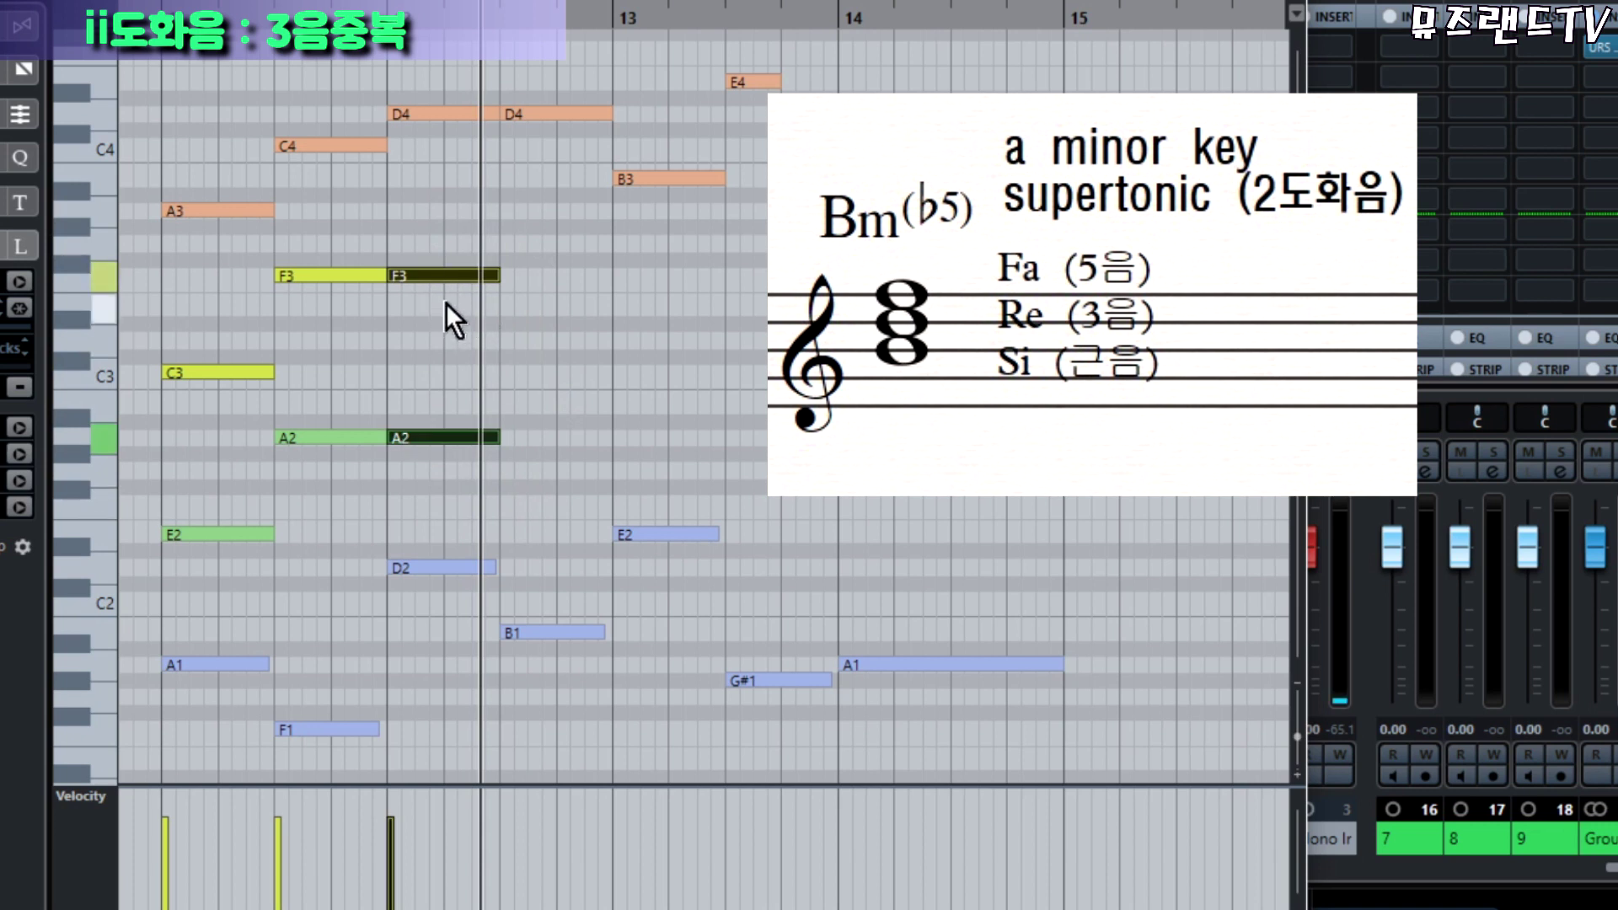
pyautogui.moveTo(432, 222); pyautogui.dragTo(481, 358)
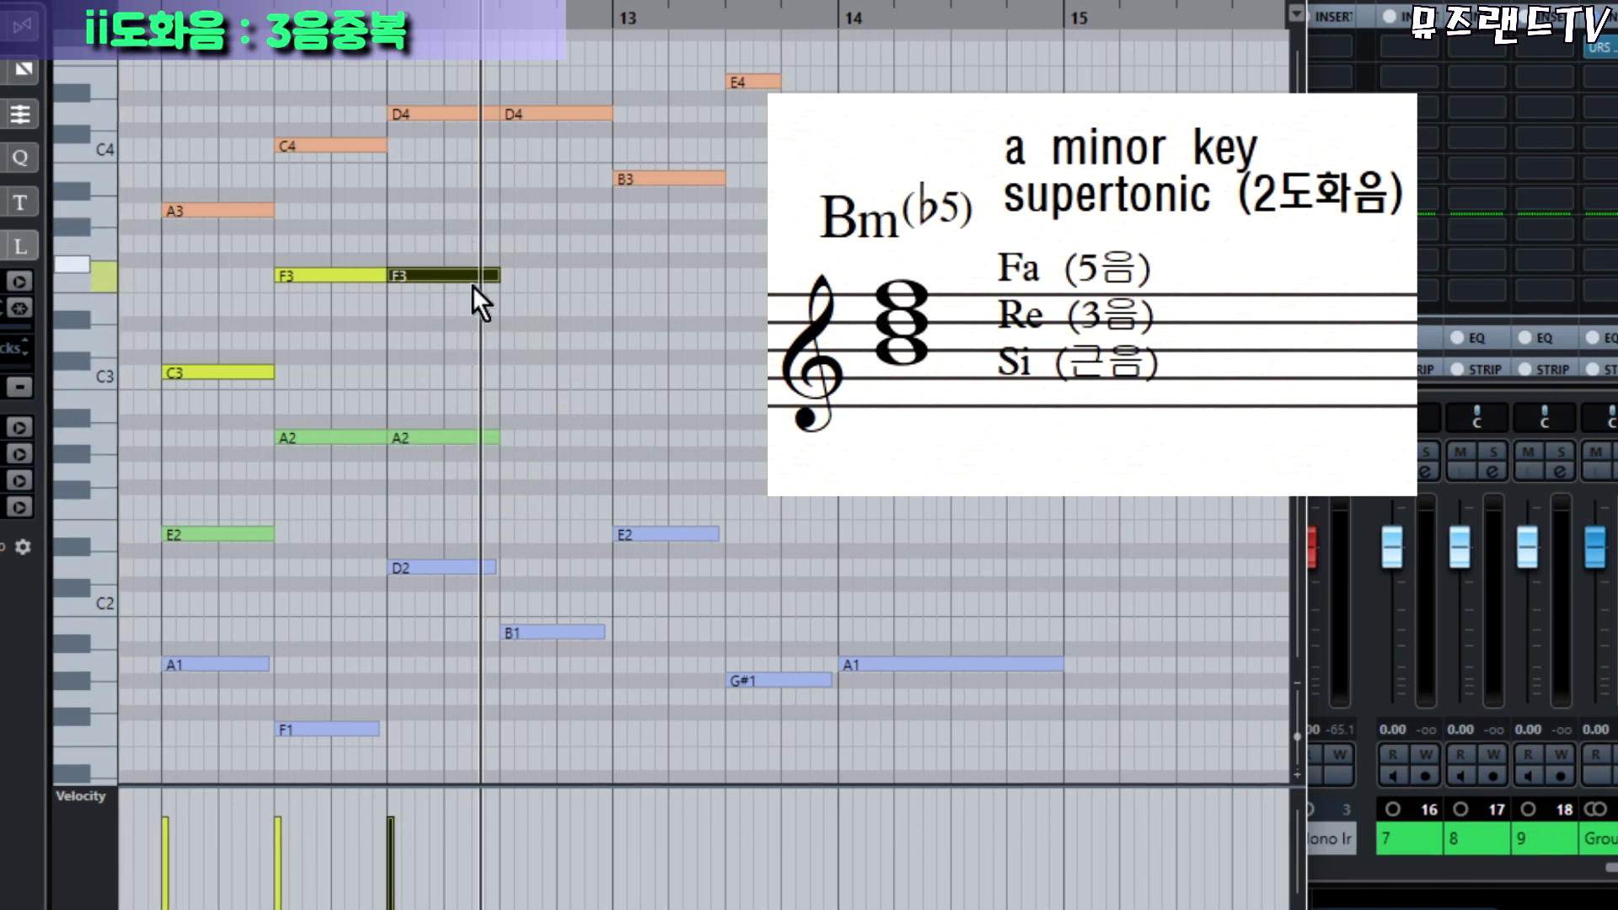
# Add a yellow F3 alto note in the second half of bar 12 for the Bm(♭5) chord.
pyautogui.moveTo(544, 77); pyautogui.dragTo(540, 623)
pyautogui.click(539, 303)
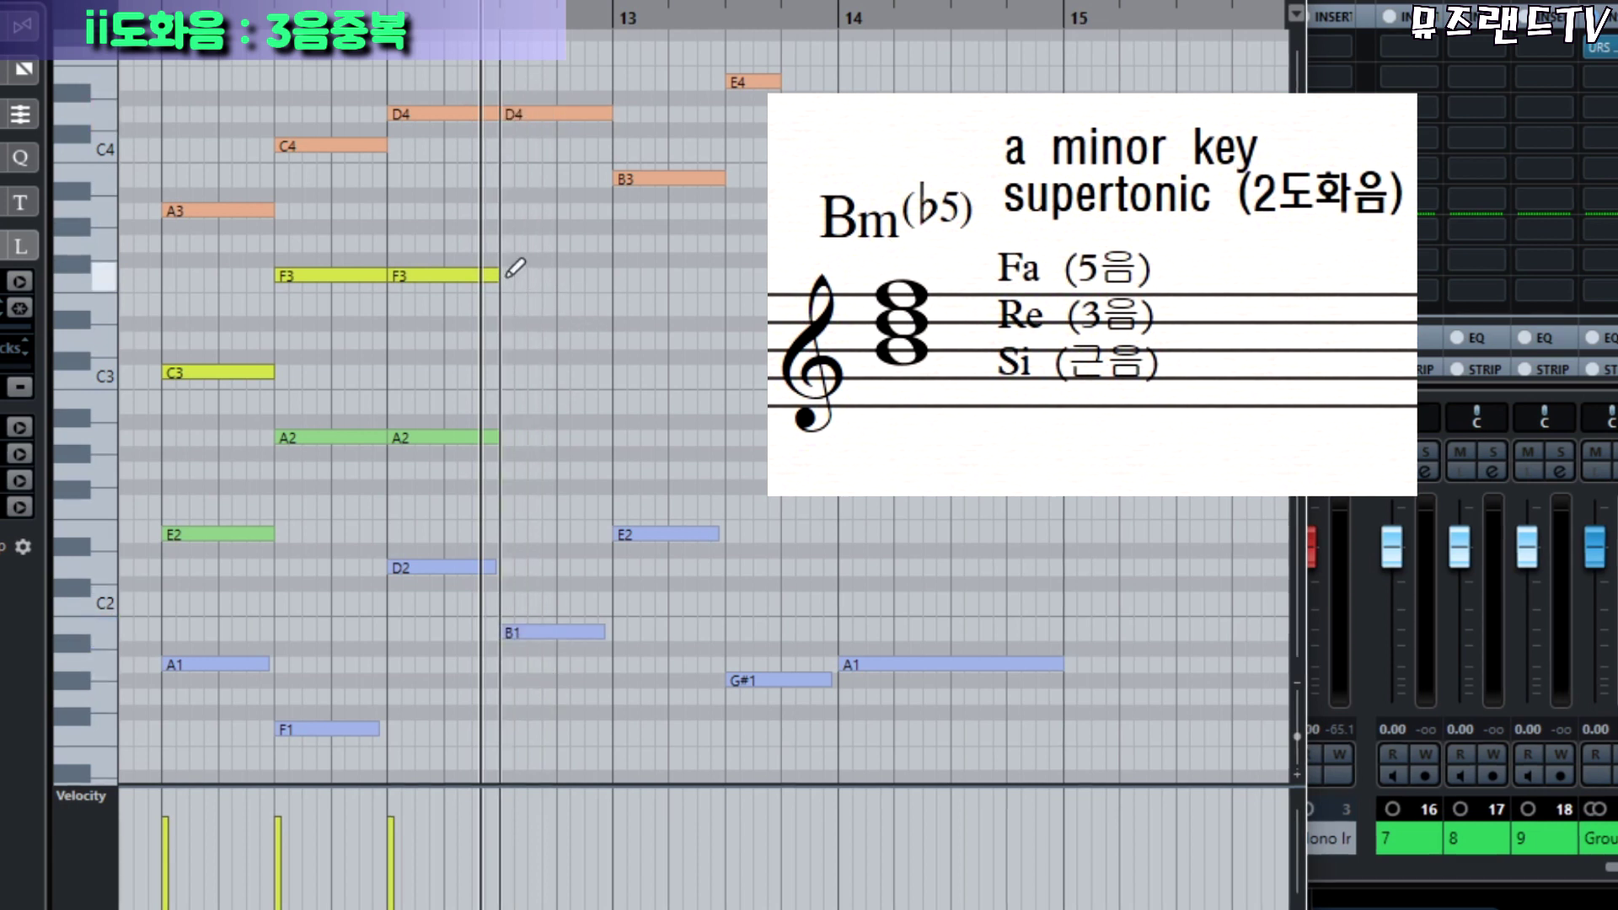
pyautogui.moveTo(502, 276); pyautogui.dragTo(613, 275)
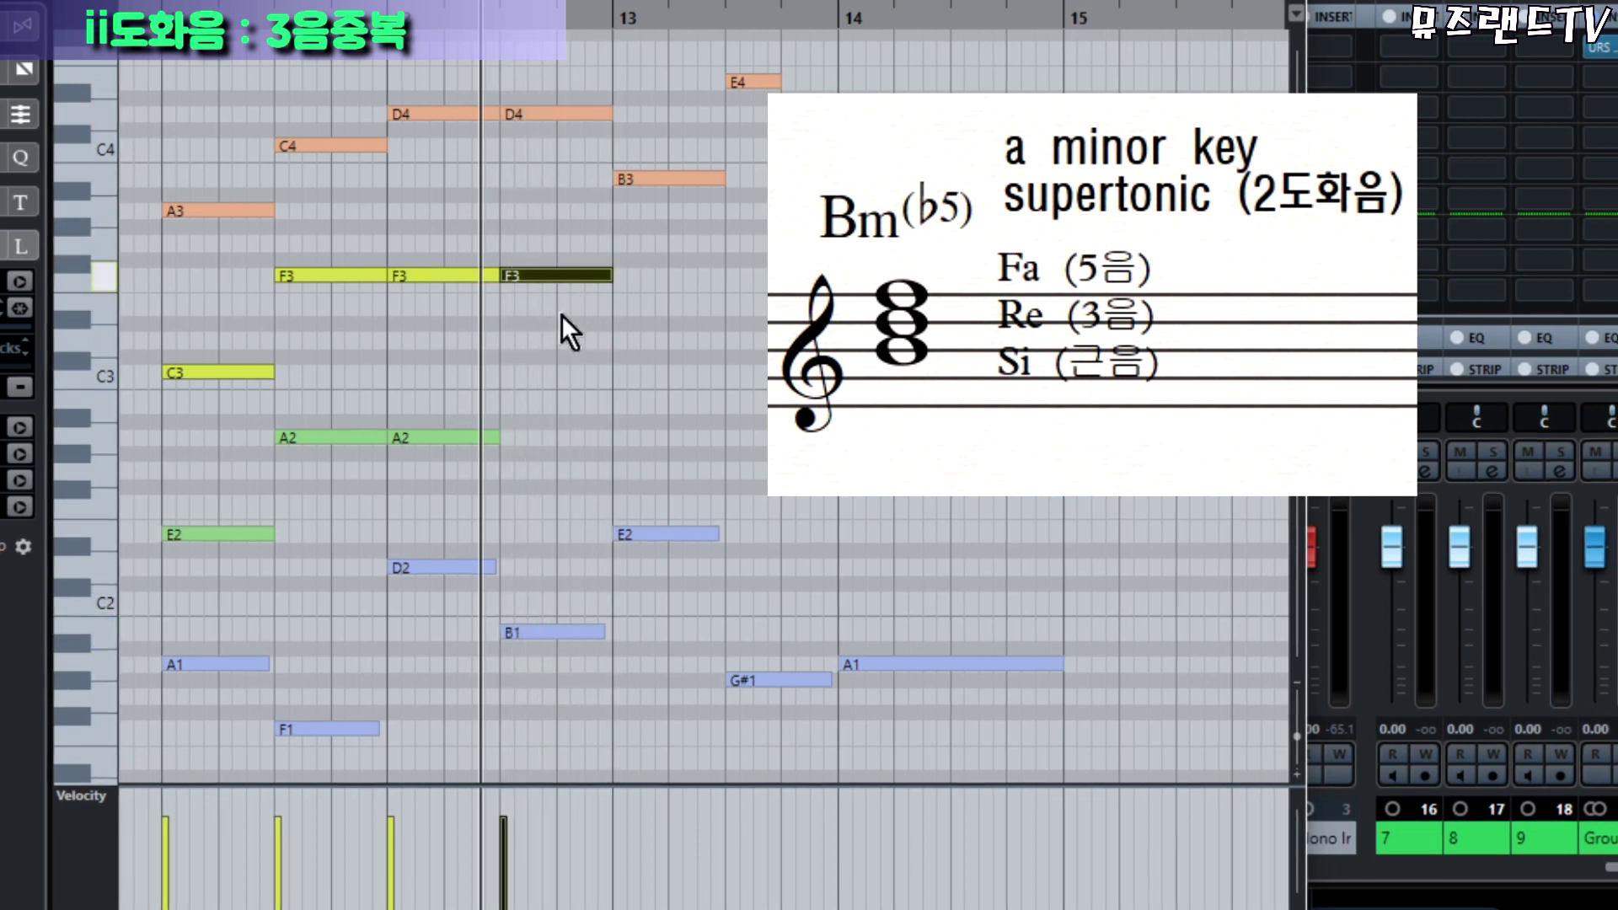
pyautogui.click(715, 460)
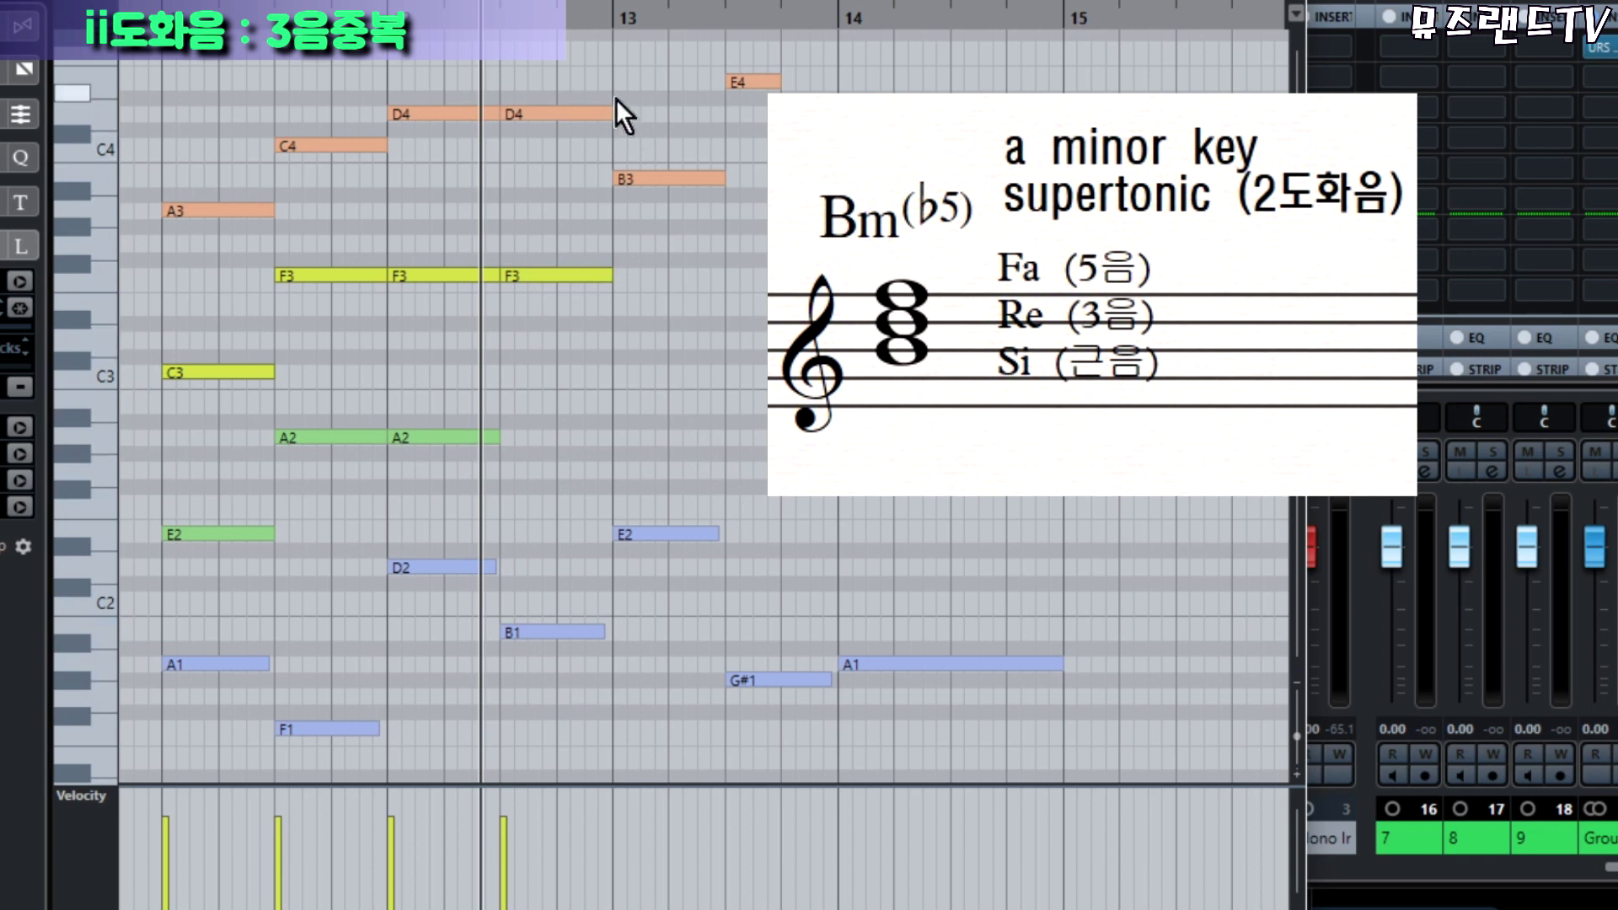
# Add a green D3 tenor note under the alto in the second half of bar 12, doubling the chord's third.
pyautogui.moveTo(525, 58); pyautogui.dragTo(560, 747)
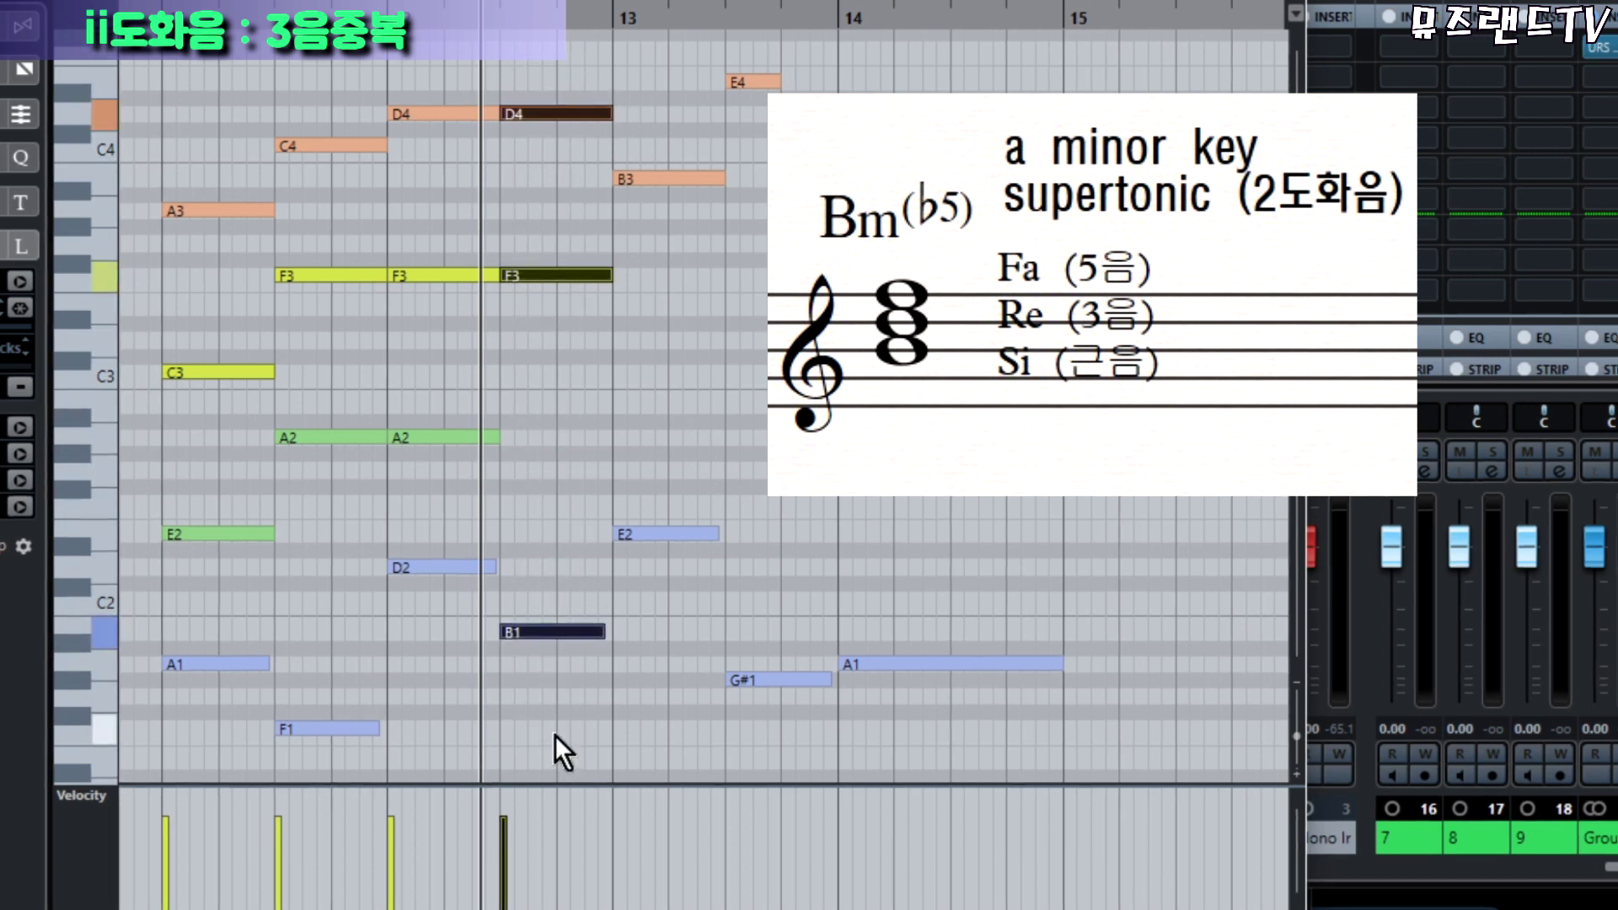
pyautogui.click(555, 402)
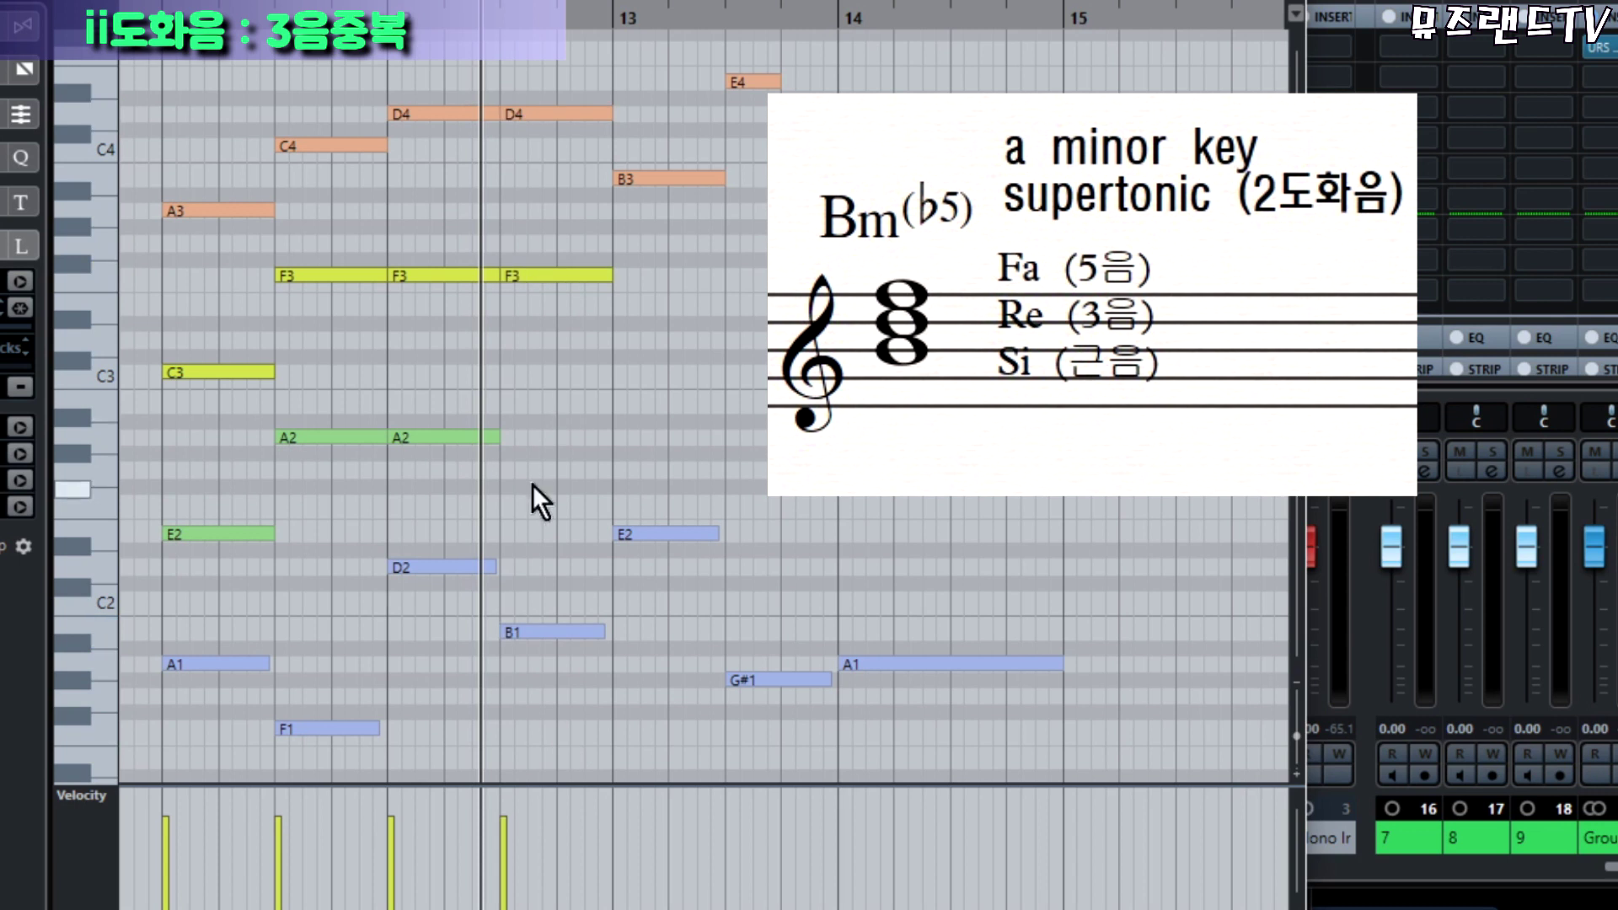
pyautogui.moveTo(528, 51); pyautogui.dragTo(570, 182)
pyautogui.click(463, 438)
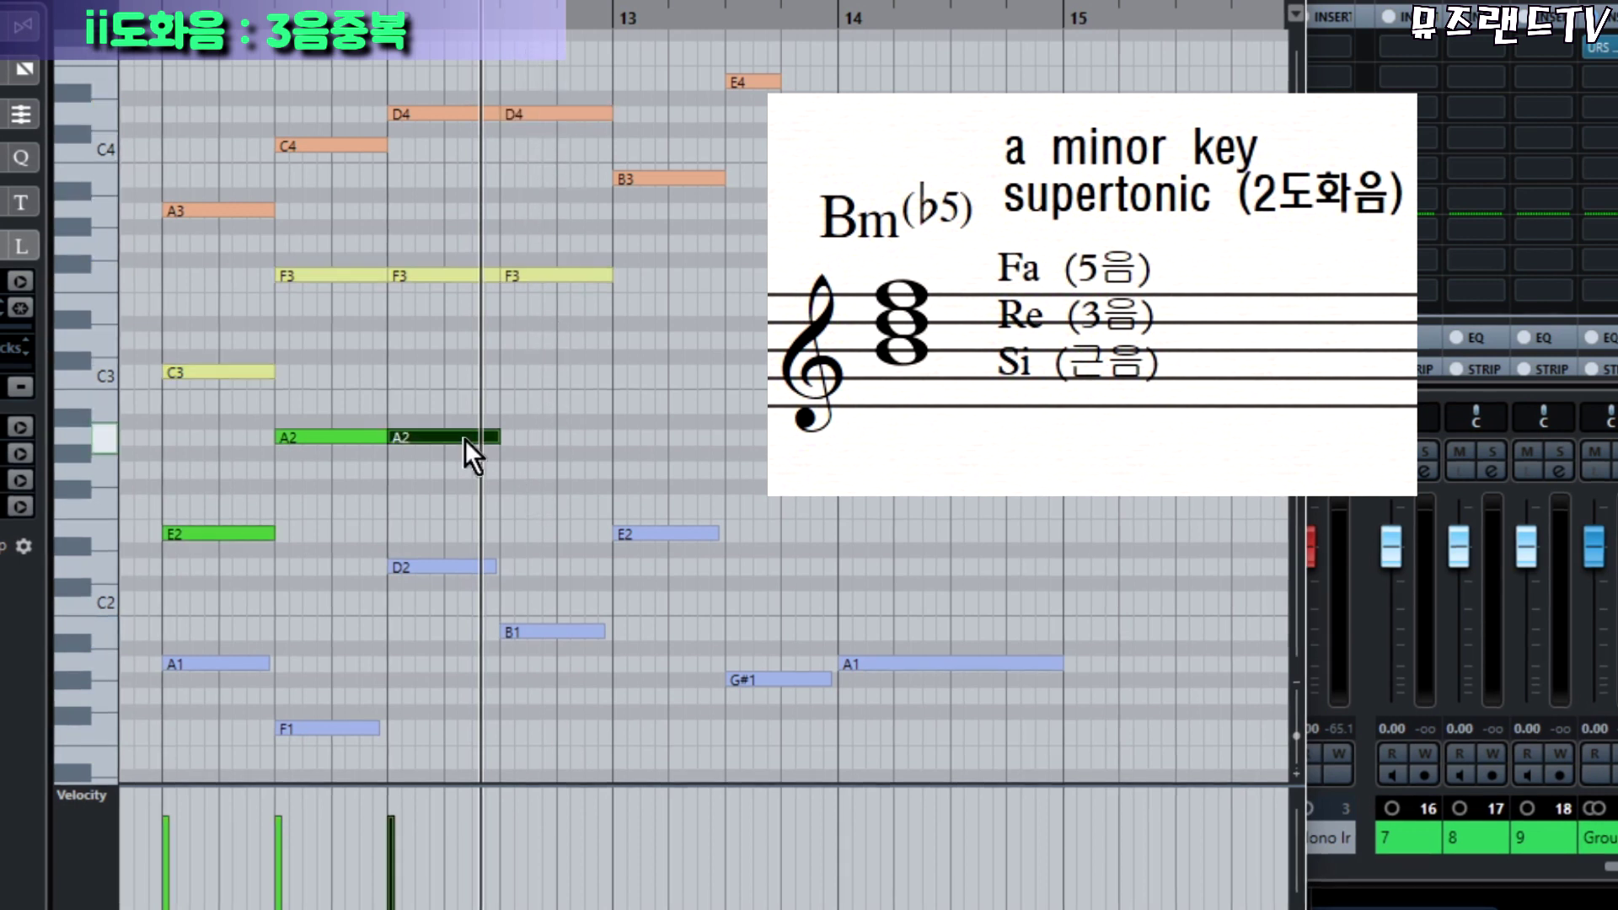
pyautogui.keyDown('alt'); pyautogui.click(514, 339); pyautogui.keyUp('alt')
pyautogui.moveTo(531, 335); pyautogui.dragTo(612, 330)
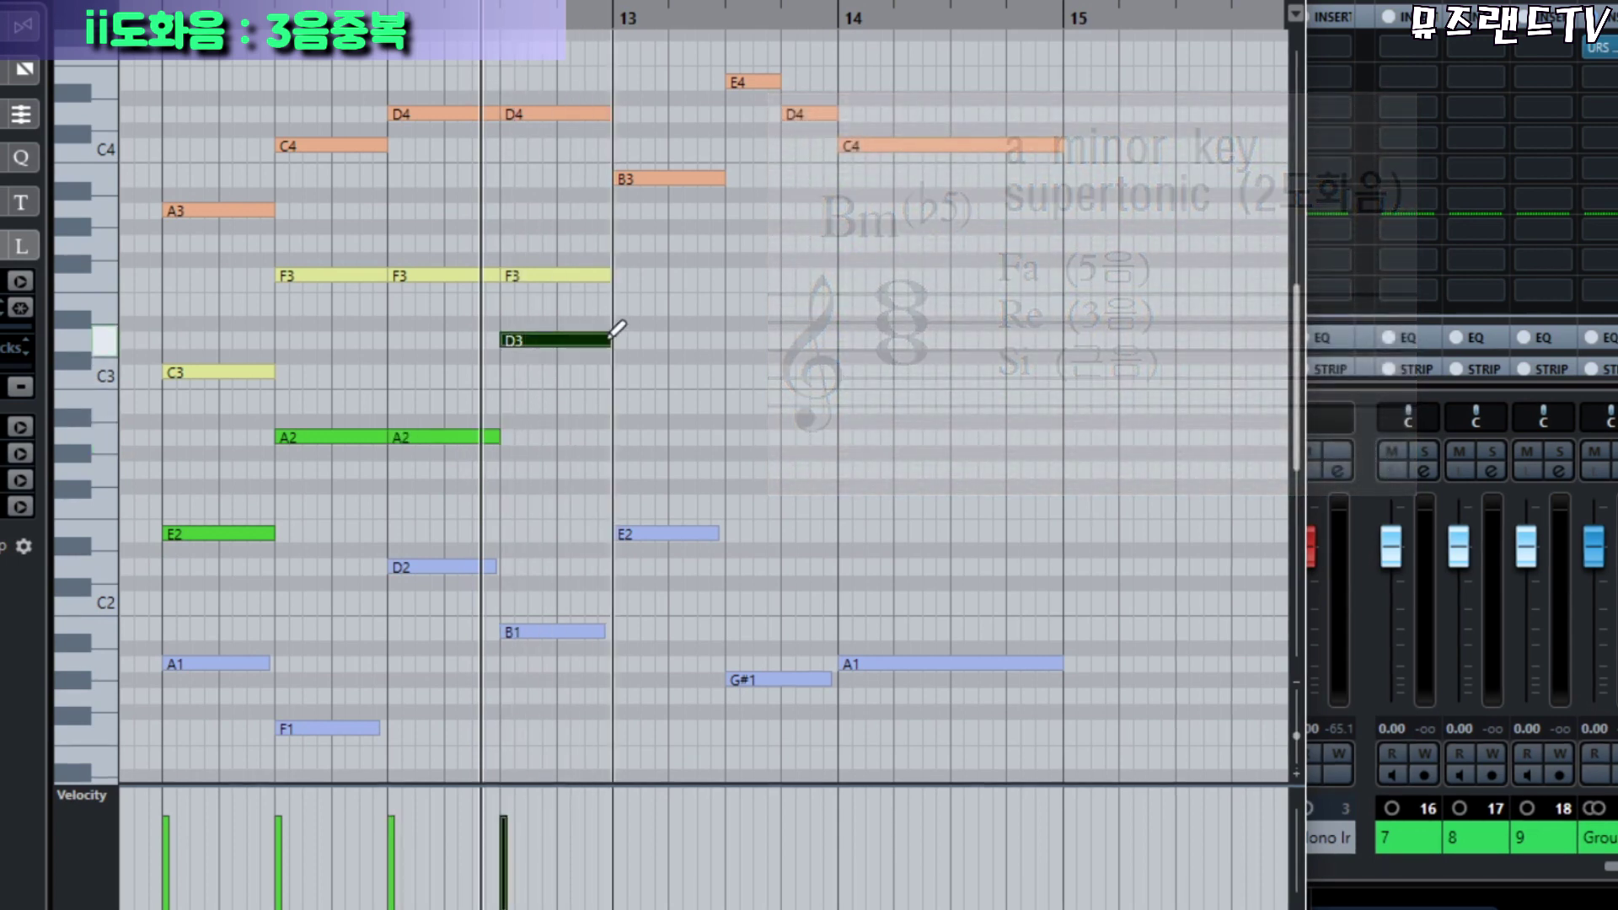
pyautogui.click(609, 396)
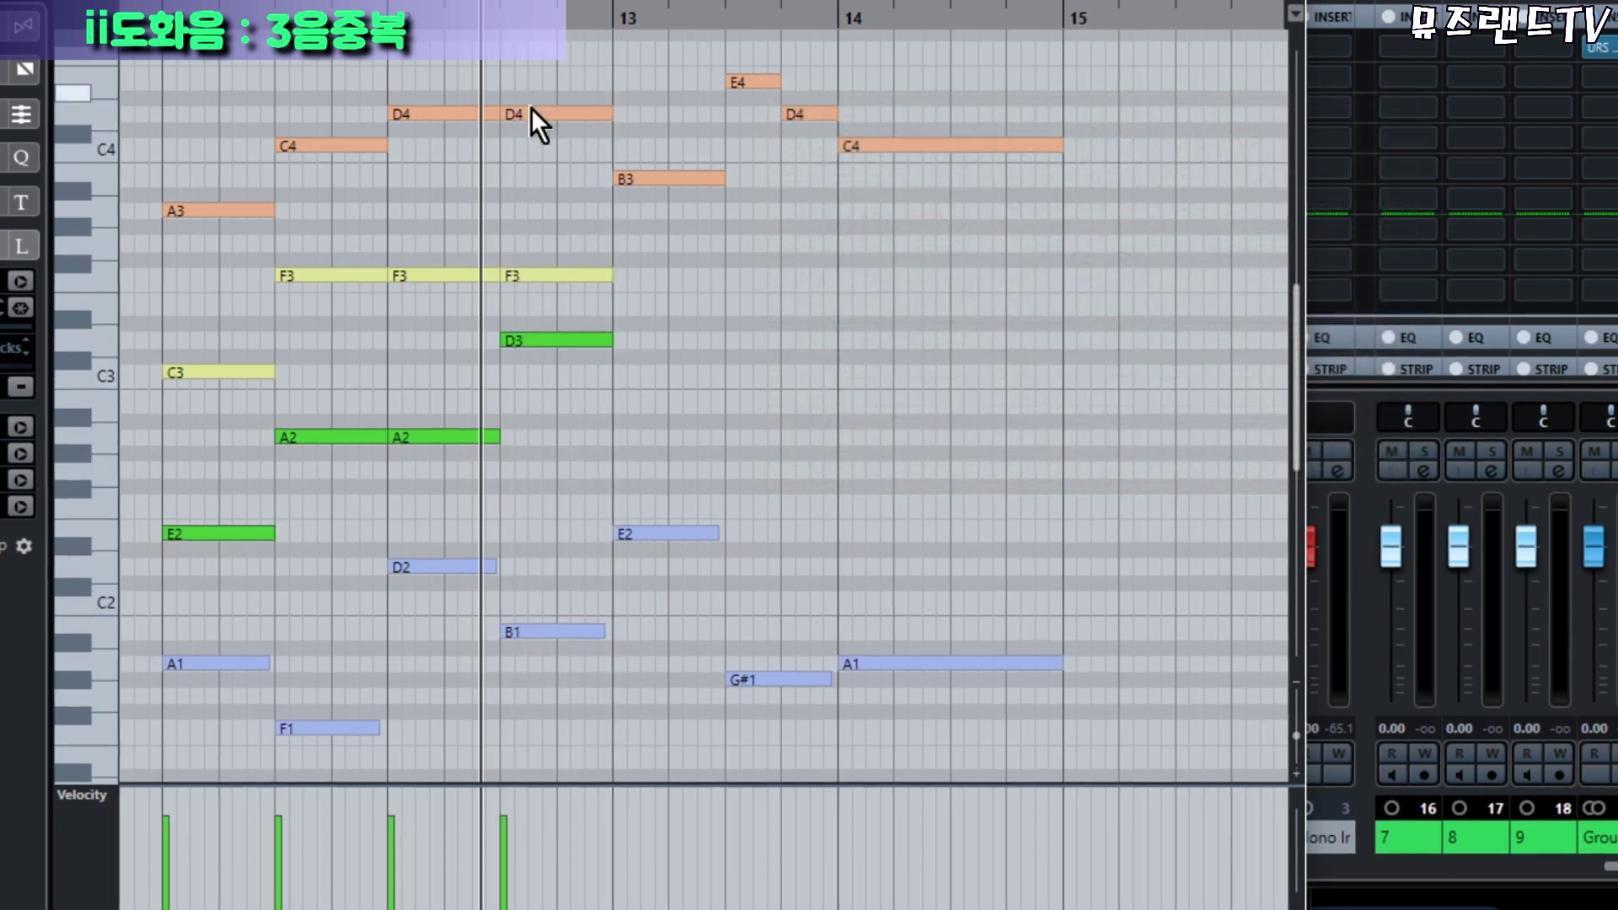
# Examine the spacing between adjacent voices of the Bm(♭5) chord, D4, F3, D3 and B1.
pyautogui.moveTo(532, 70); pyautogui.dragTo(543, 690)
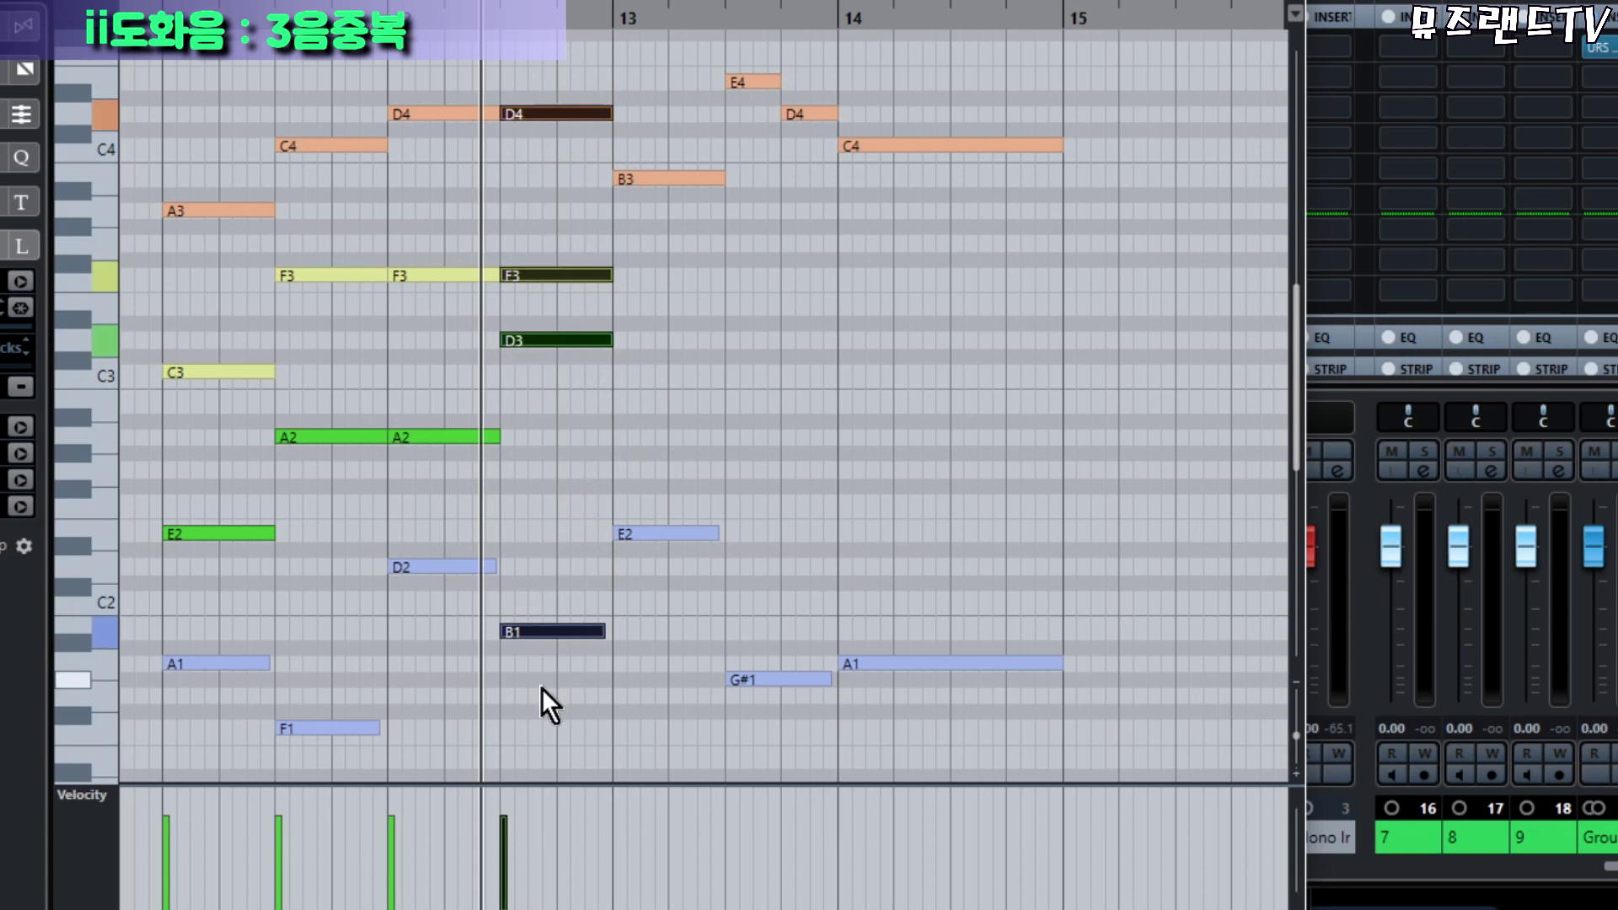
pyautogui.moveTo(548, 68); pyautogui.dragTo(560, 296)
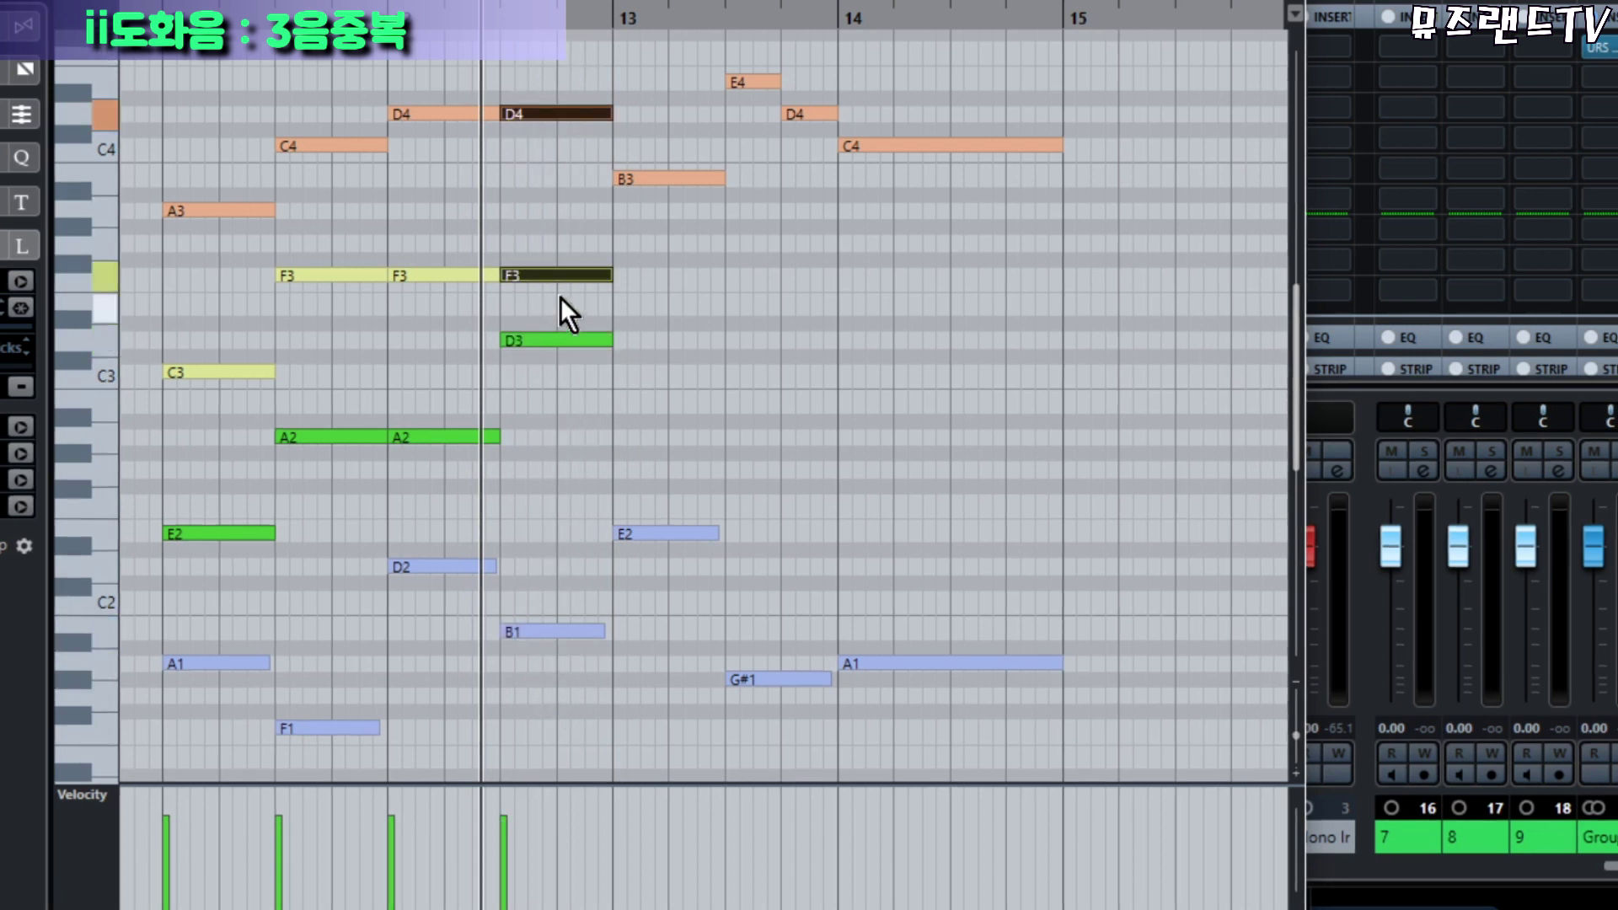
pyautogui.moveTo(527, 232); pyautogui.dragTo(544, 398)
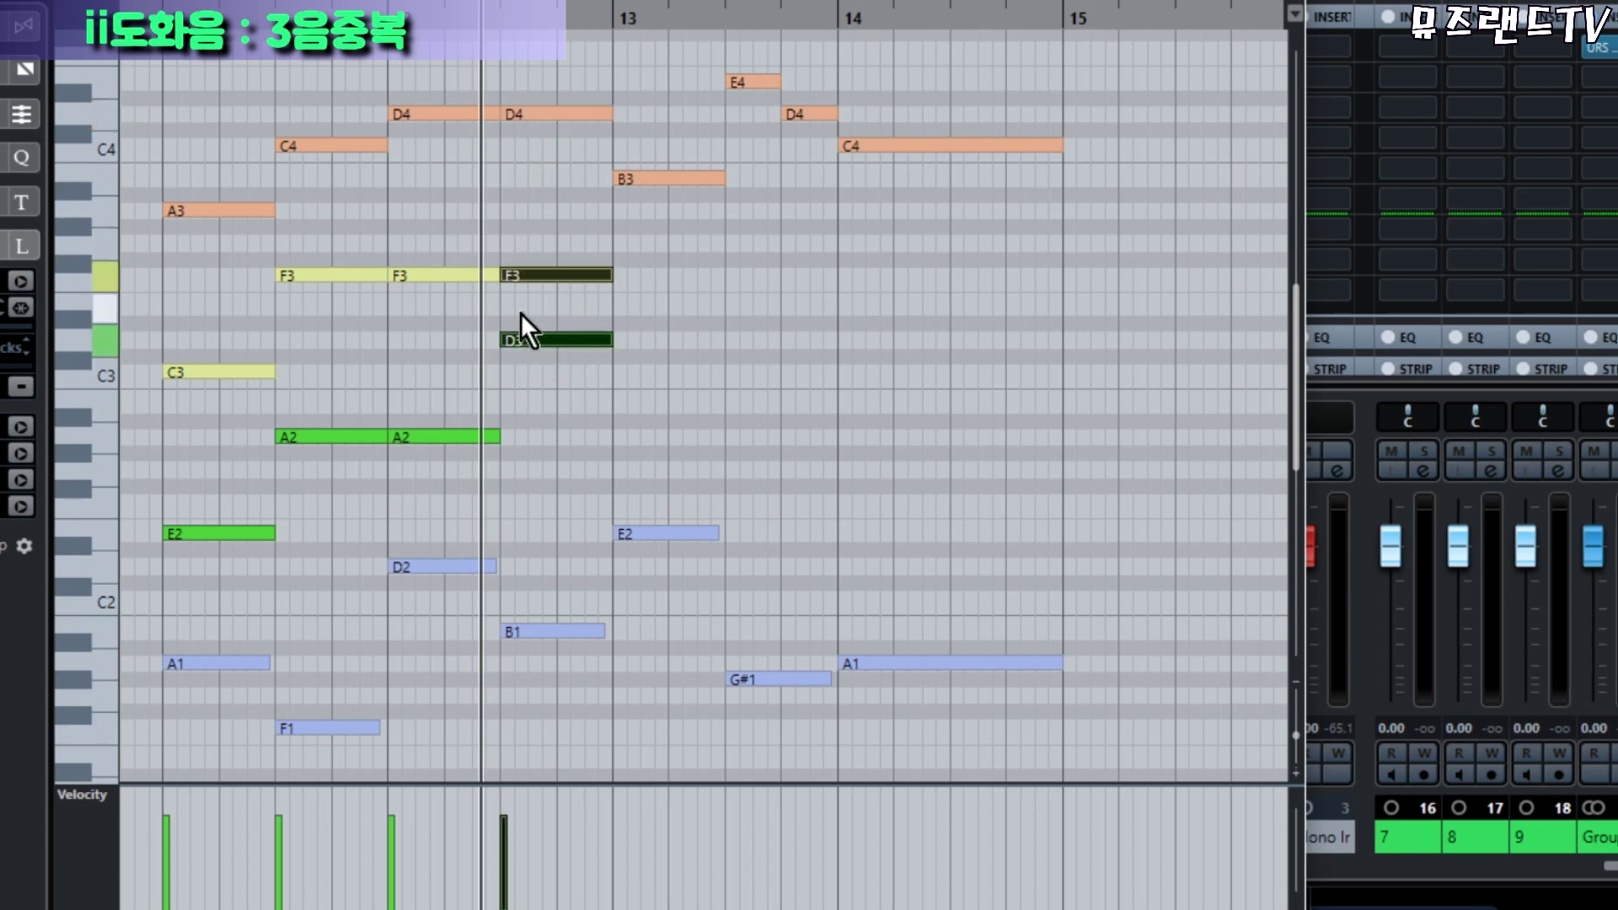
pyautogui.moveTo(526, 300); pyautogui.dragTo(555, 689)
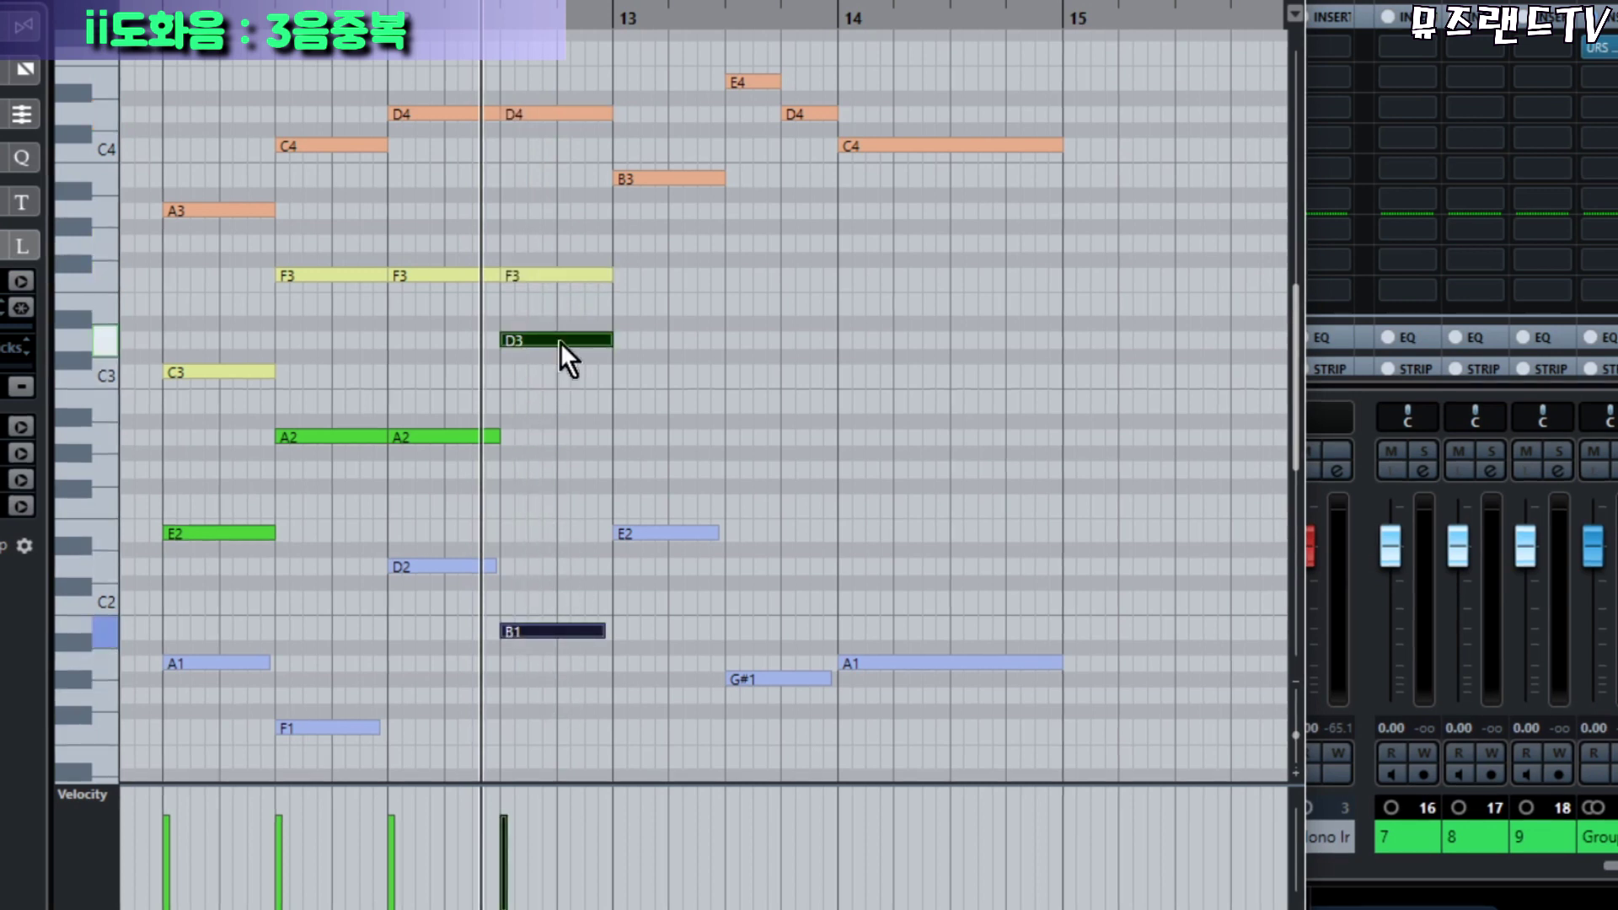
pyautogui.click(529, 73)
pyautogui.moveTo(530, 73); pyautogui.dragTo(564, 696)
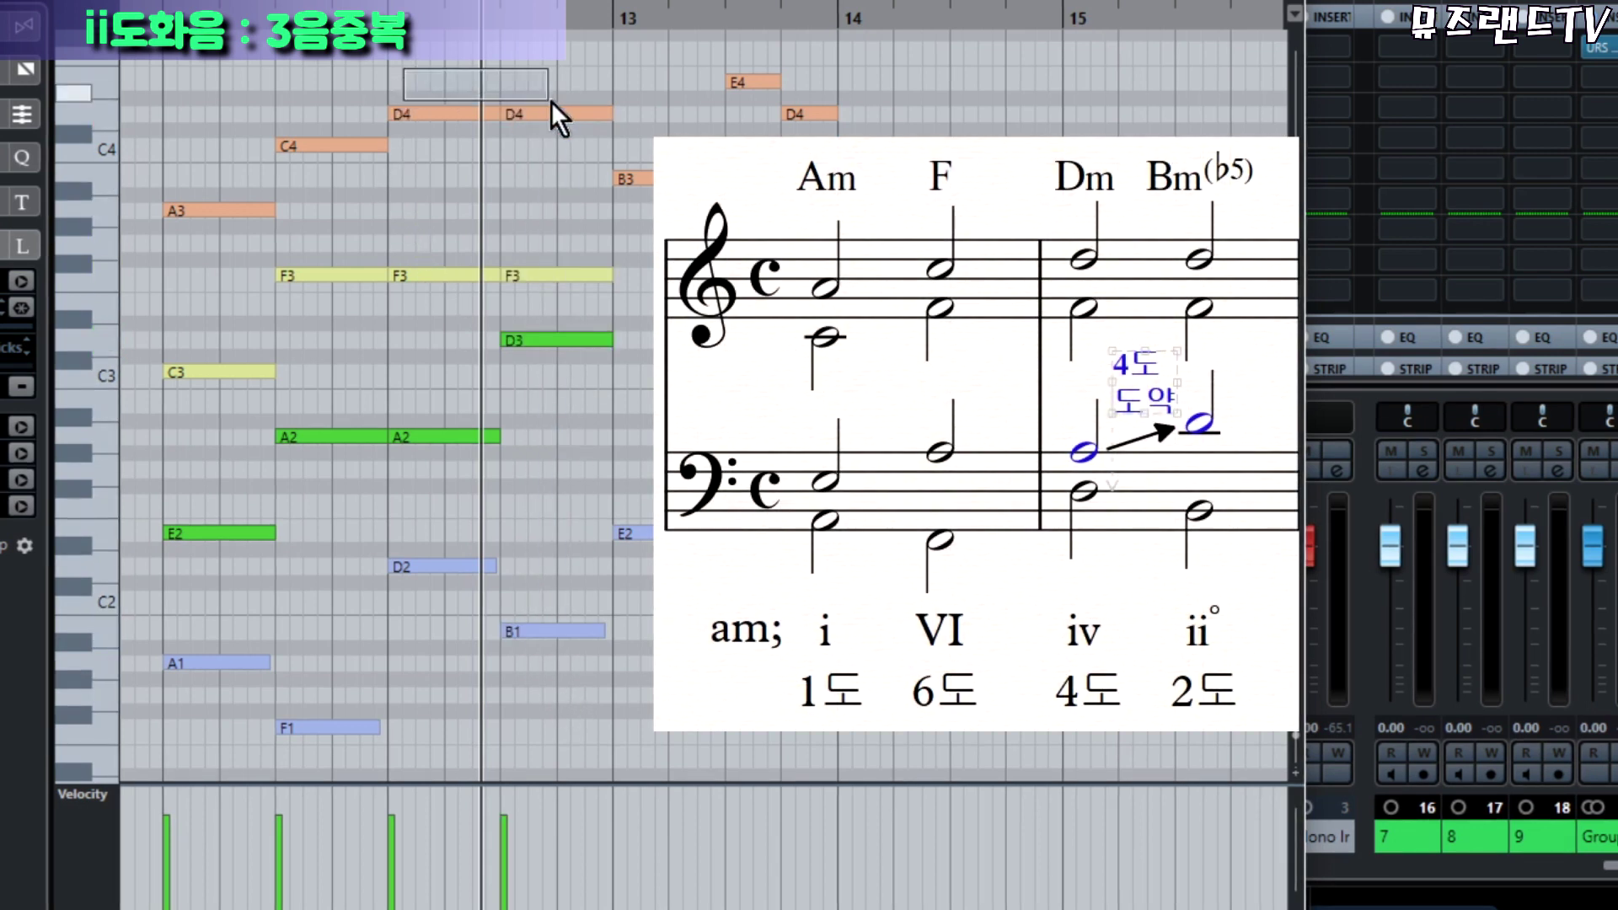
# Examine the tenor's leap of a fourth from A2 to D3 between the two chords of bar 12.
pyautogui.click(411, 276)
pyautogui.click(428, 311)
pyautogui.moveTo(428, 312); pyautogui.dragTo(561, 459)
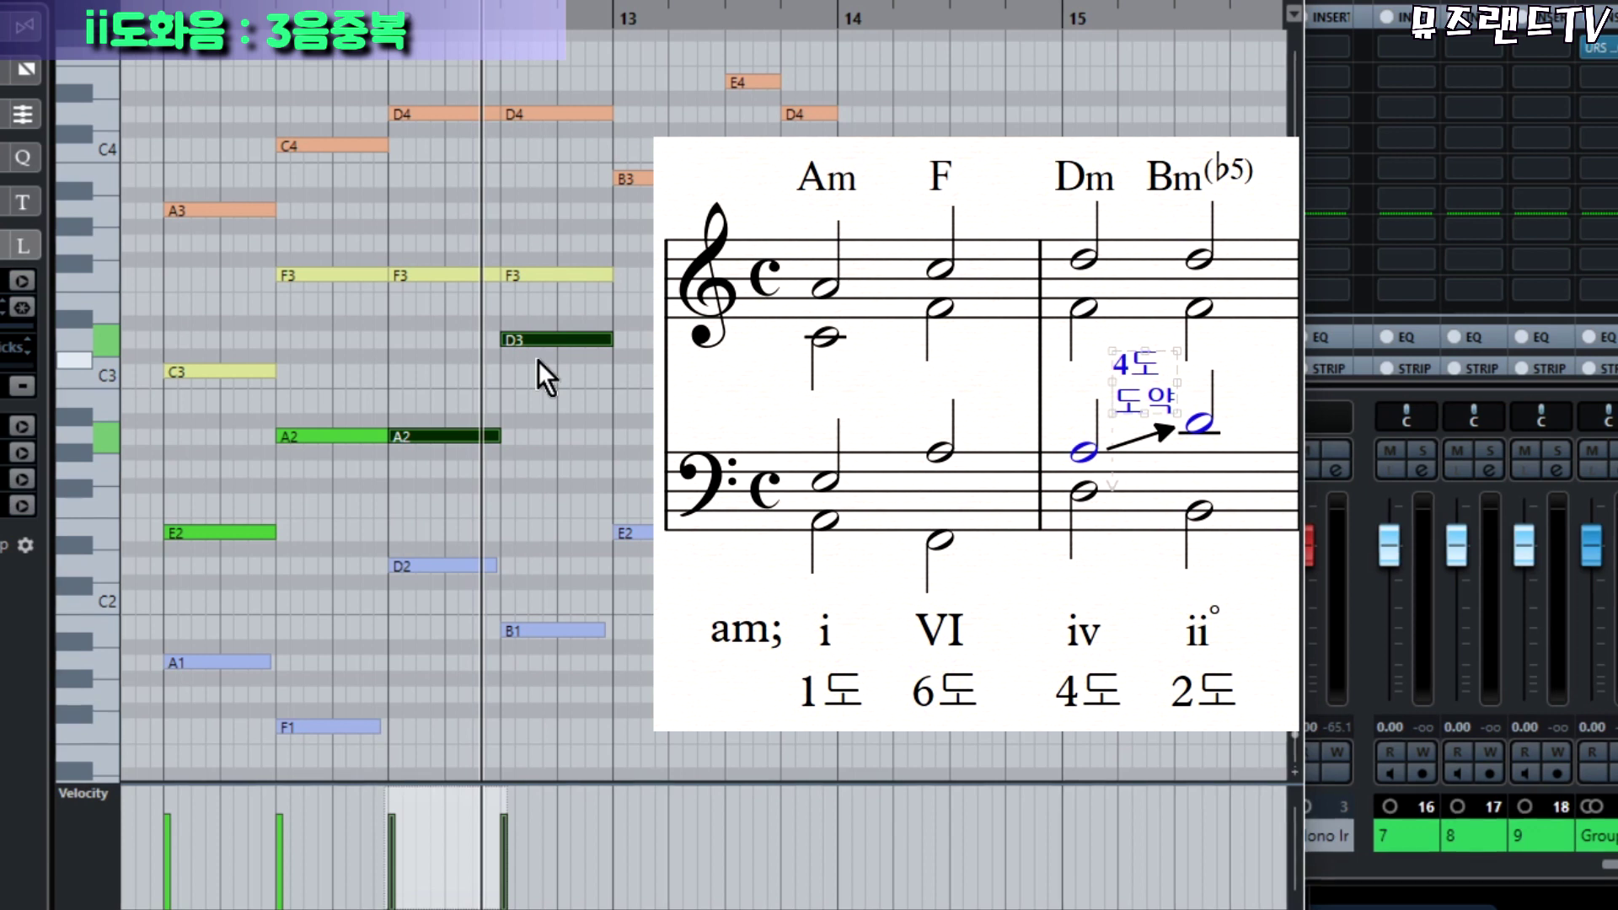
pyautogui.moveTo(424, 315); pyautogui.dragTo(558, 492)
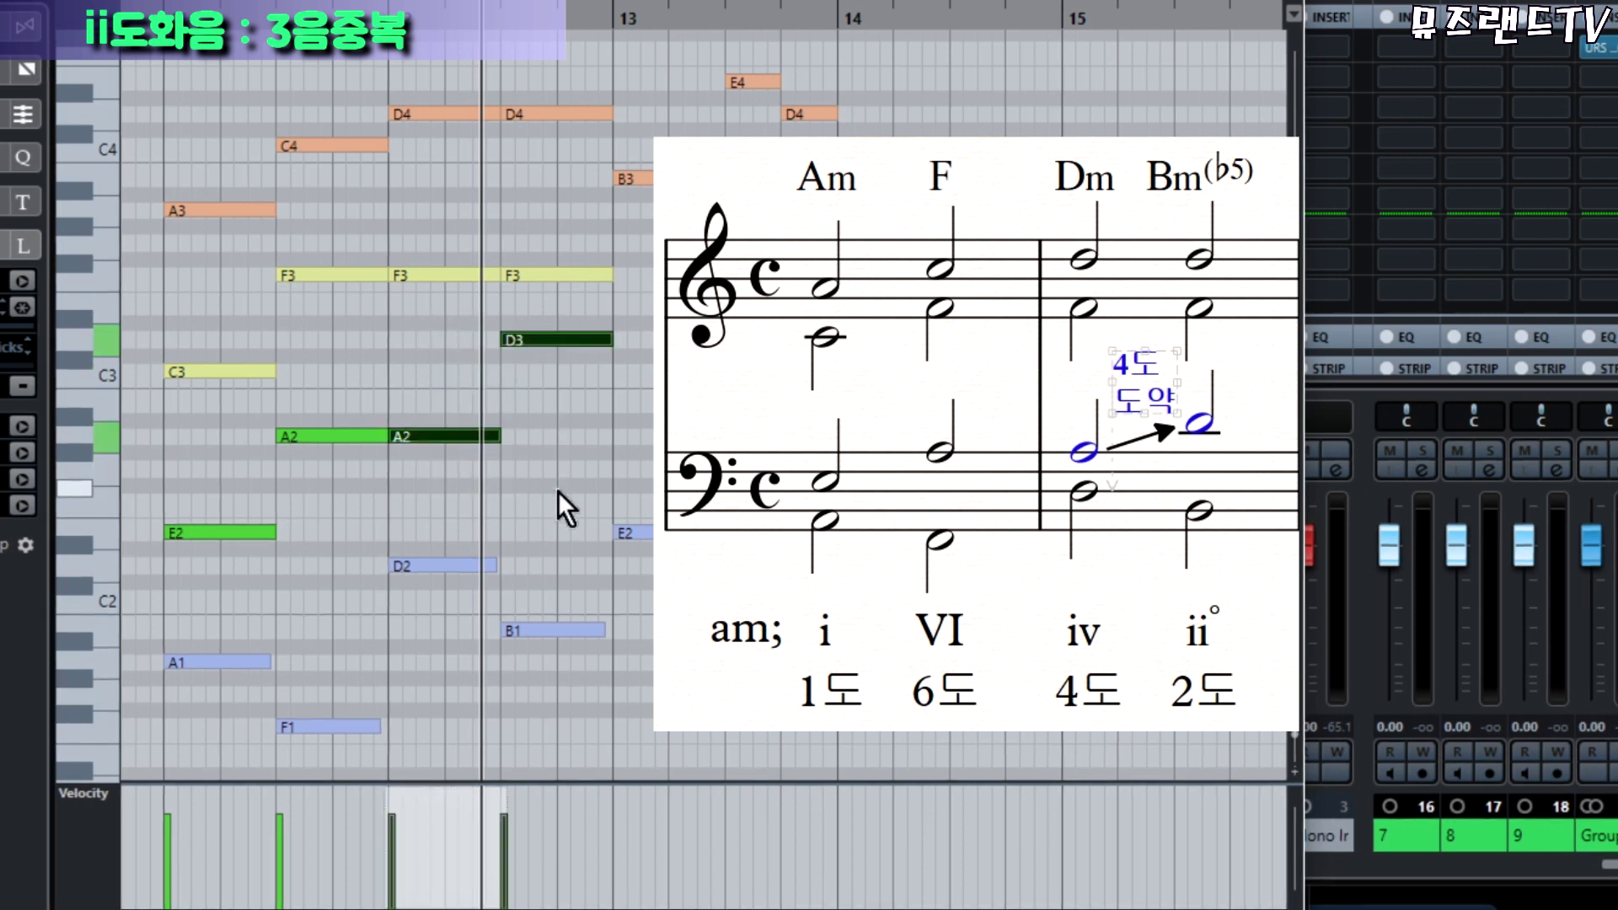
pyautogui.click(558, 492)
pyautogui.moveTo(442, 323); pyautogui.dragTo(554, 472)
pyautogui.click(577, 413)
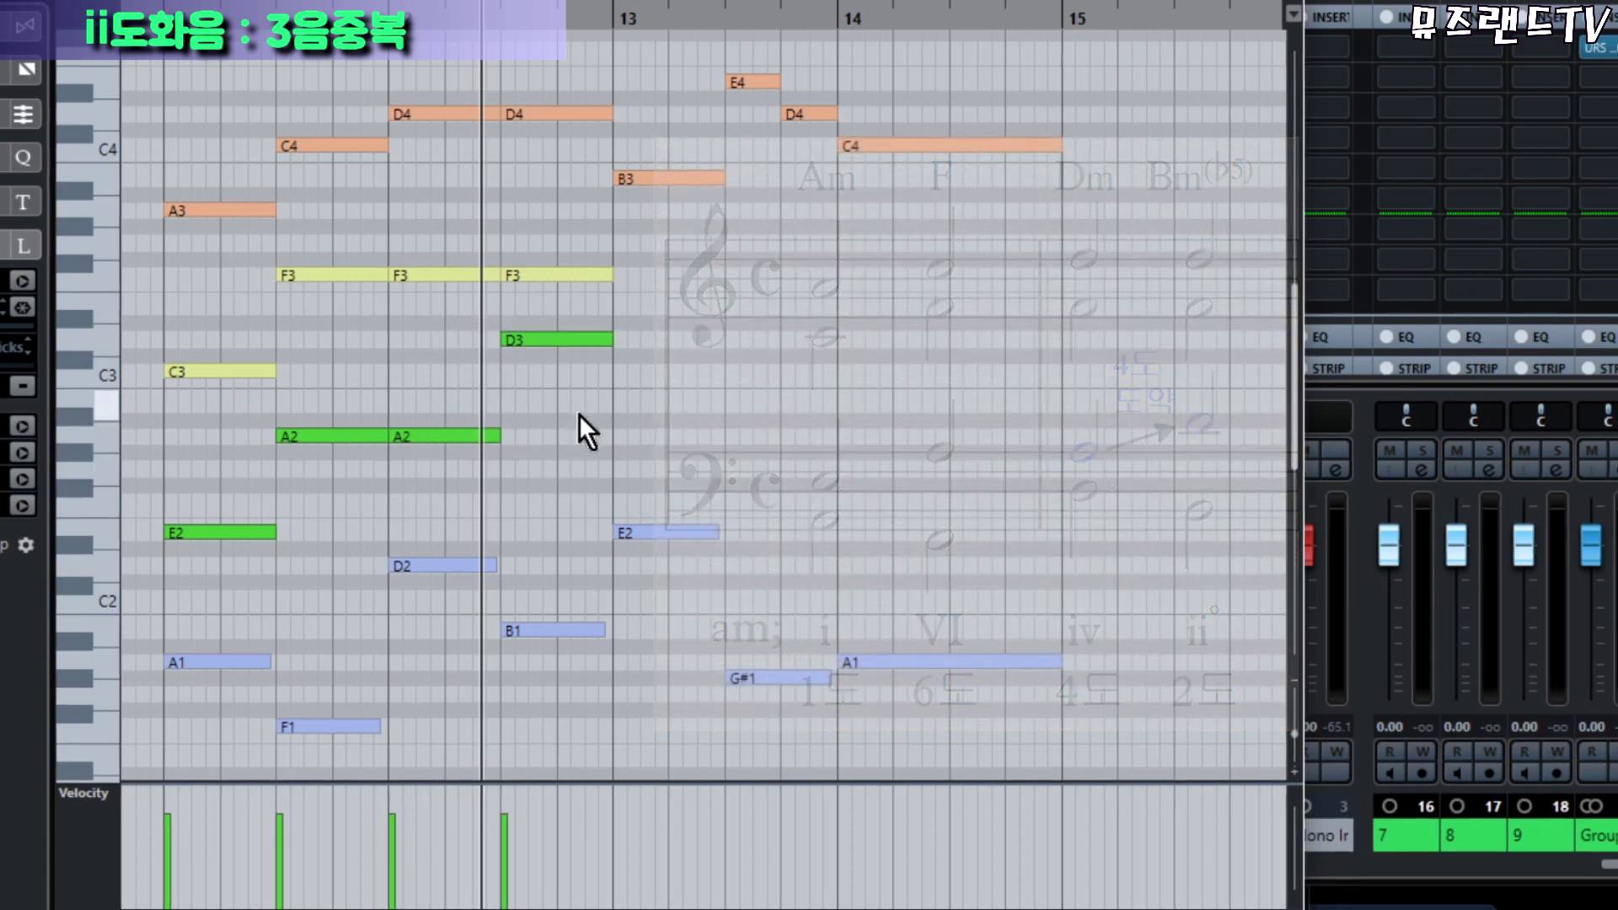
pyautogui.moveTo(448, 315); pyautogui.dragTo(548, 473)
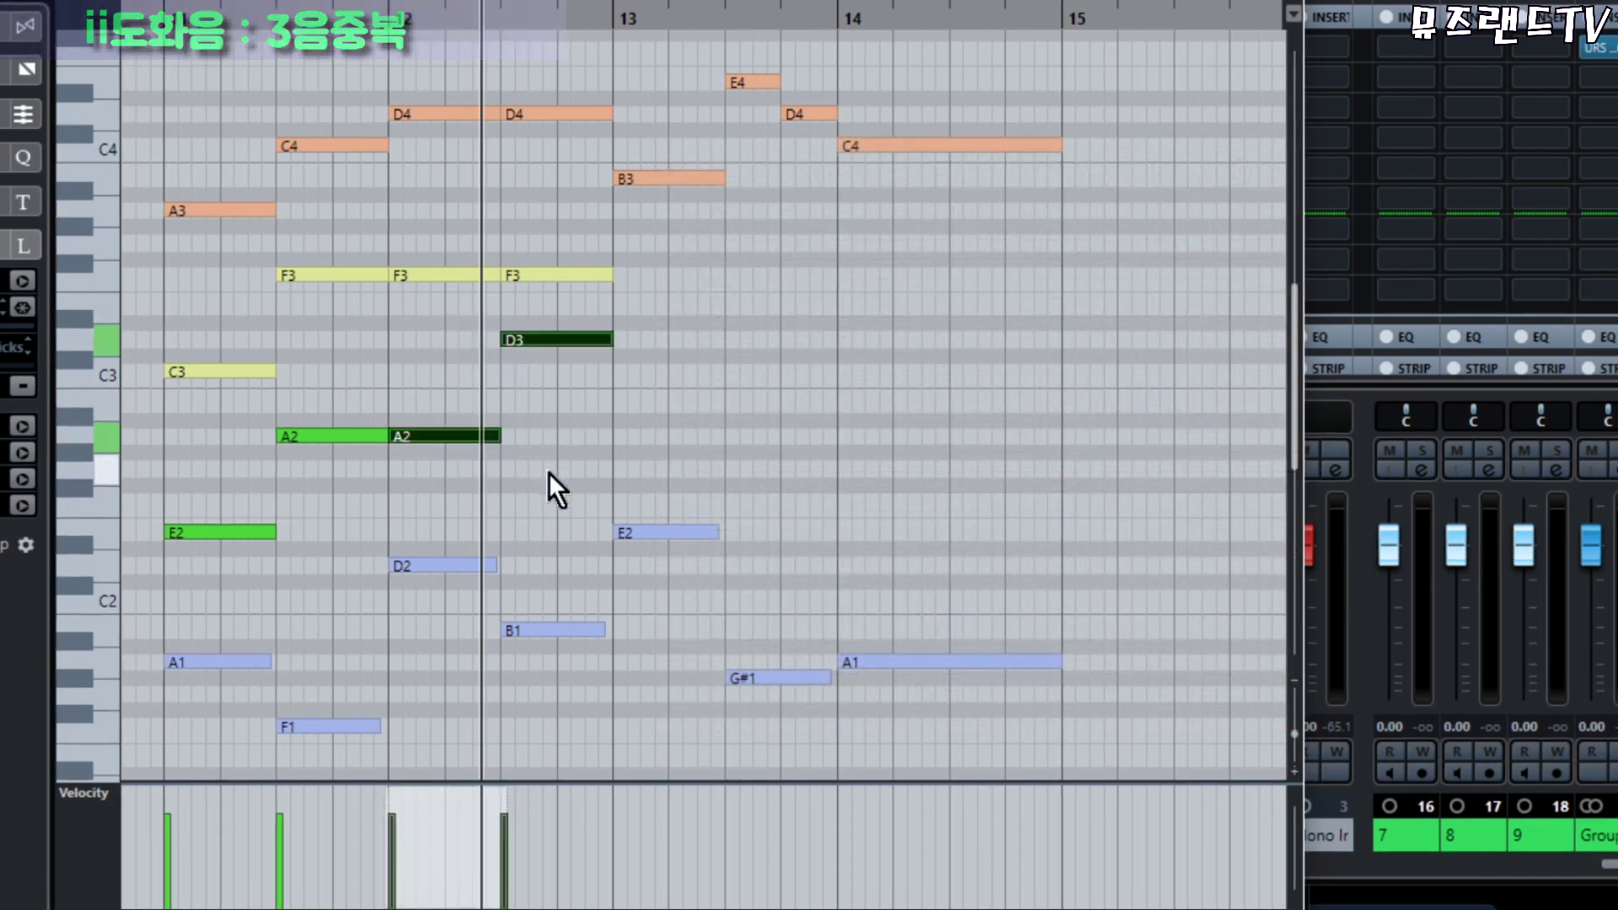
# Lower the green D3 note in the second half of bar 12 to B2, doubling the root B1.
pyautogui.moveTo(524, 66); pyautogui.dragTo(569, 683)
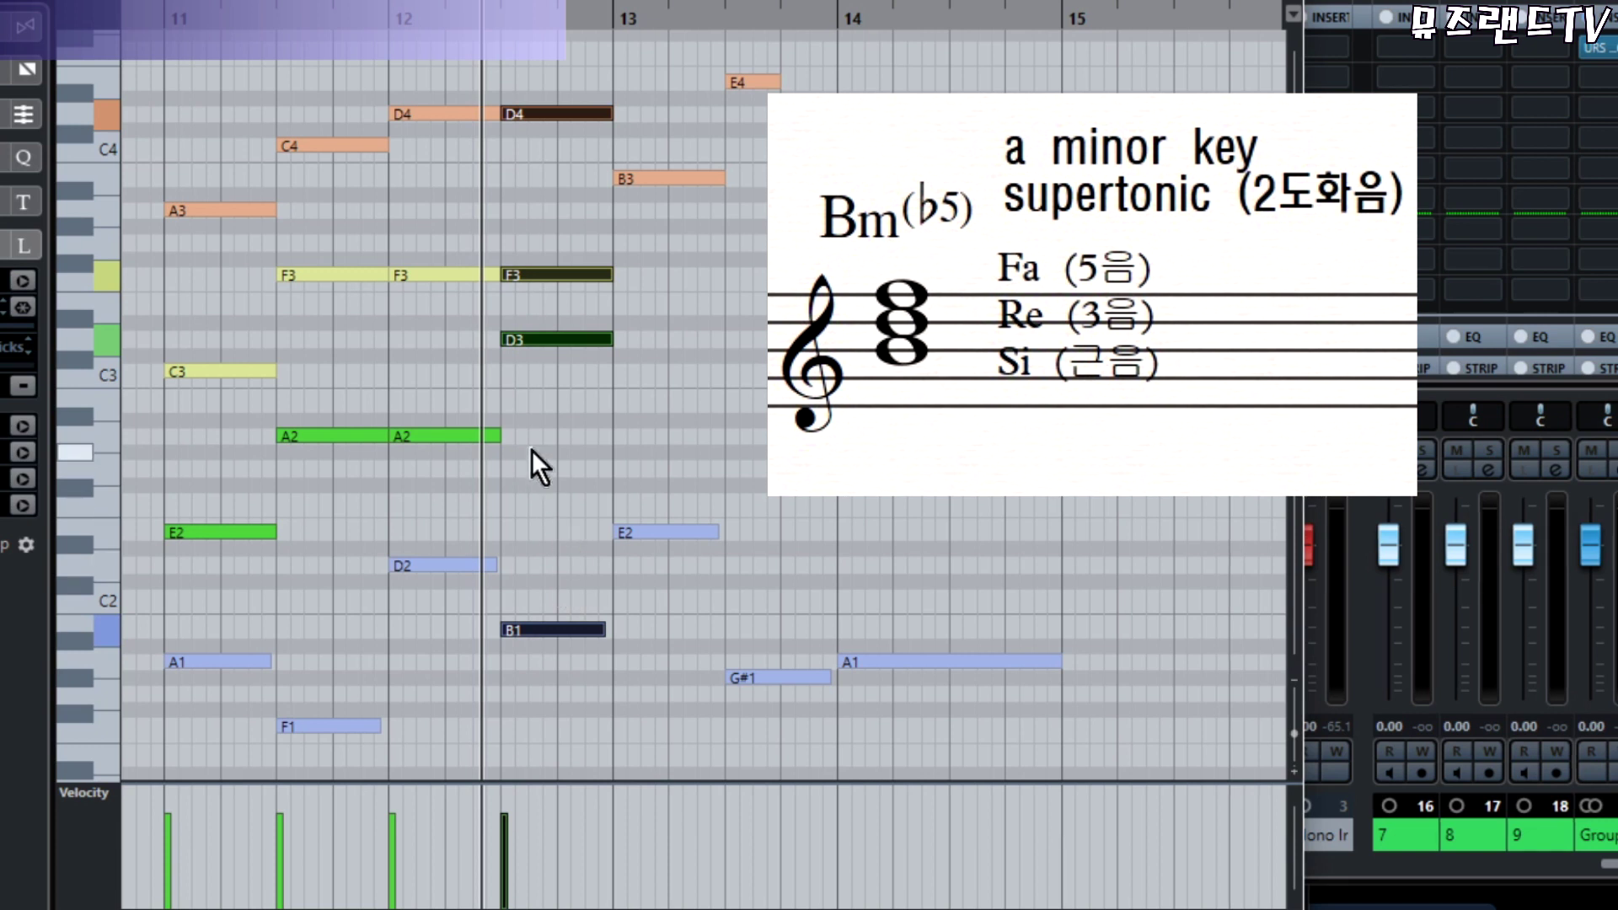
pyautogui.moveTo(528, 388); pyautogui.dragTo(556, 405)
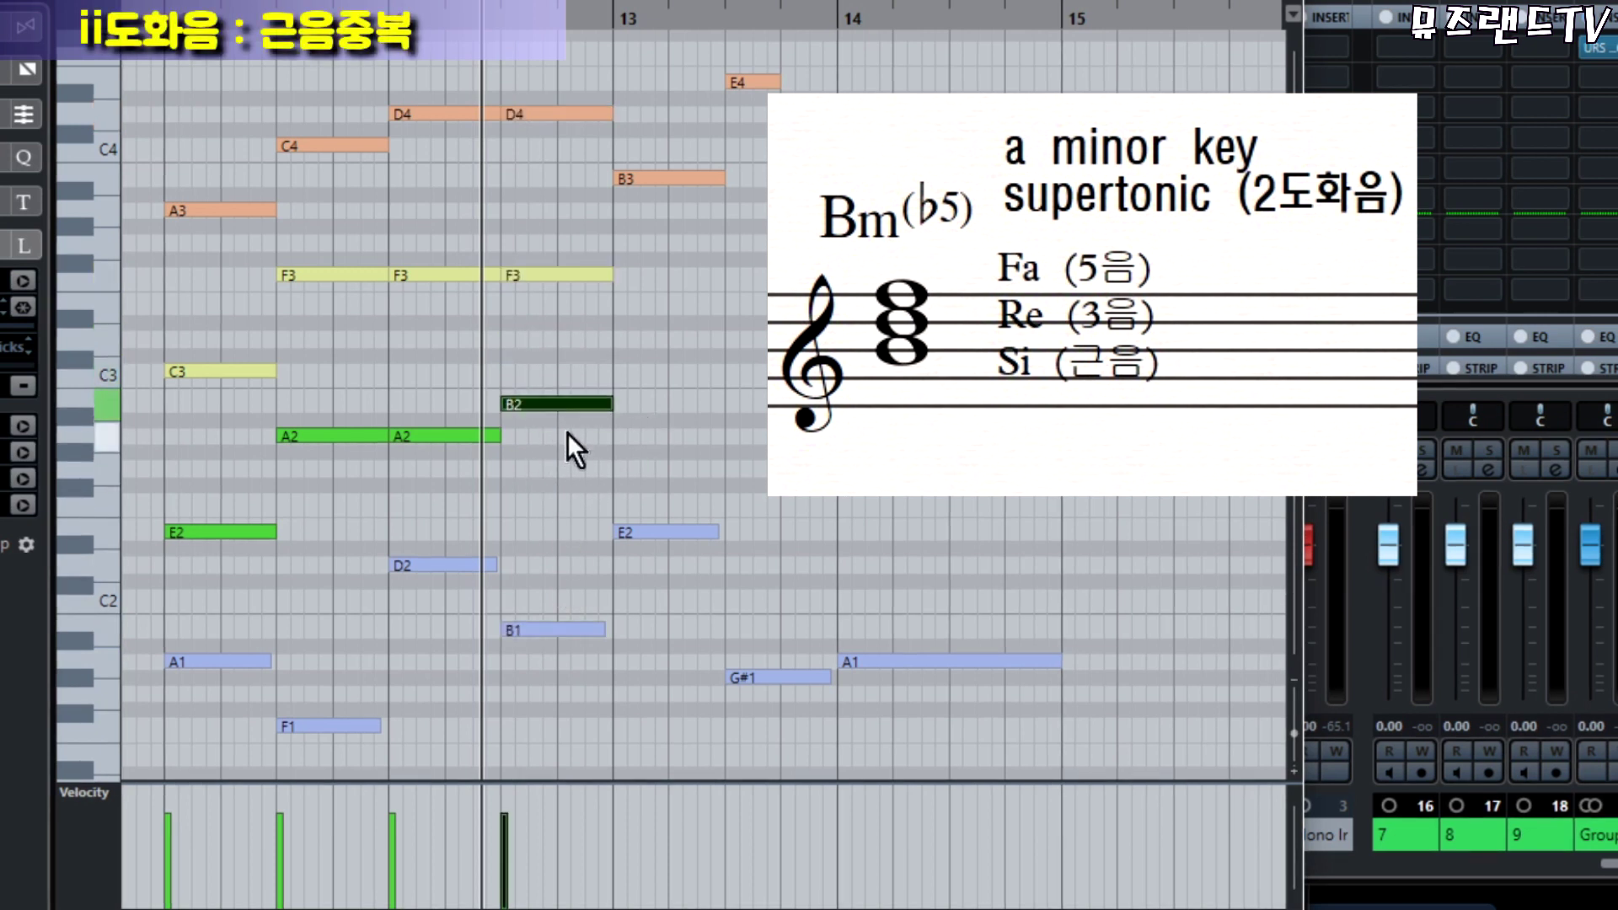
pyautogui.moveTo(513, 352); pyautogui.dragTo(580, 703)
# Examine the four voices of the root-doubled Bm(♭5) chord, D4, F3, B2 and B1.
pyautogui.click(556, 114)
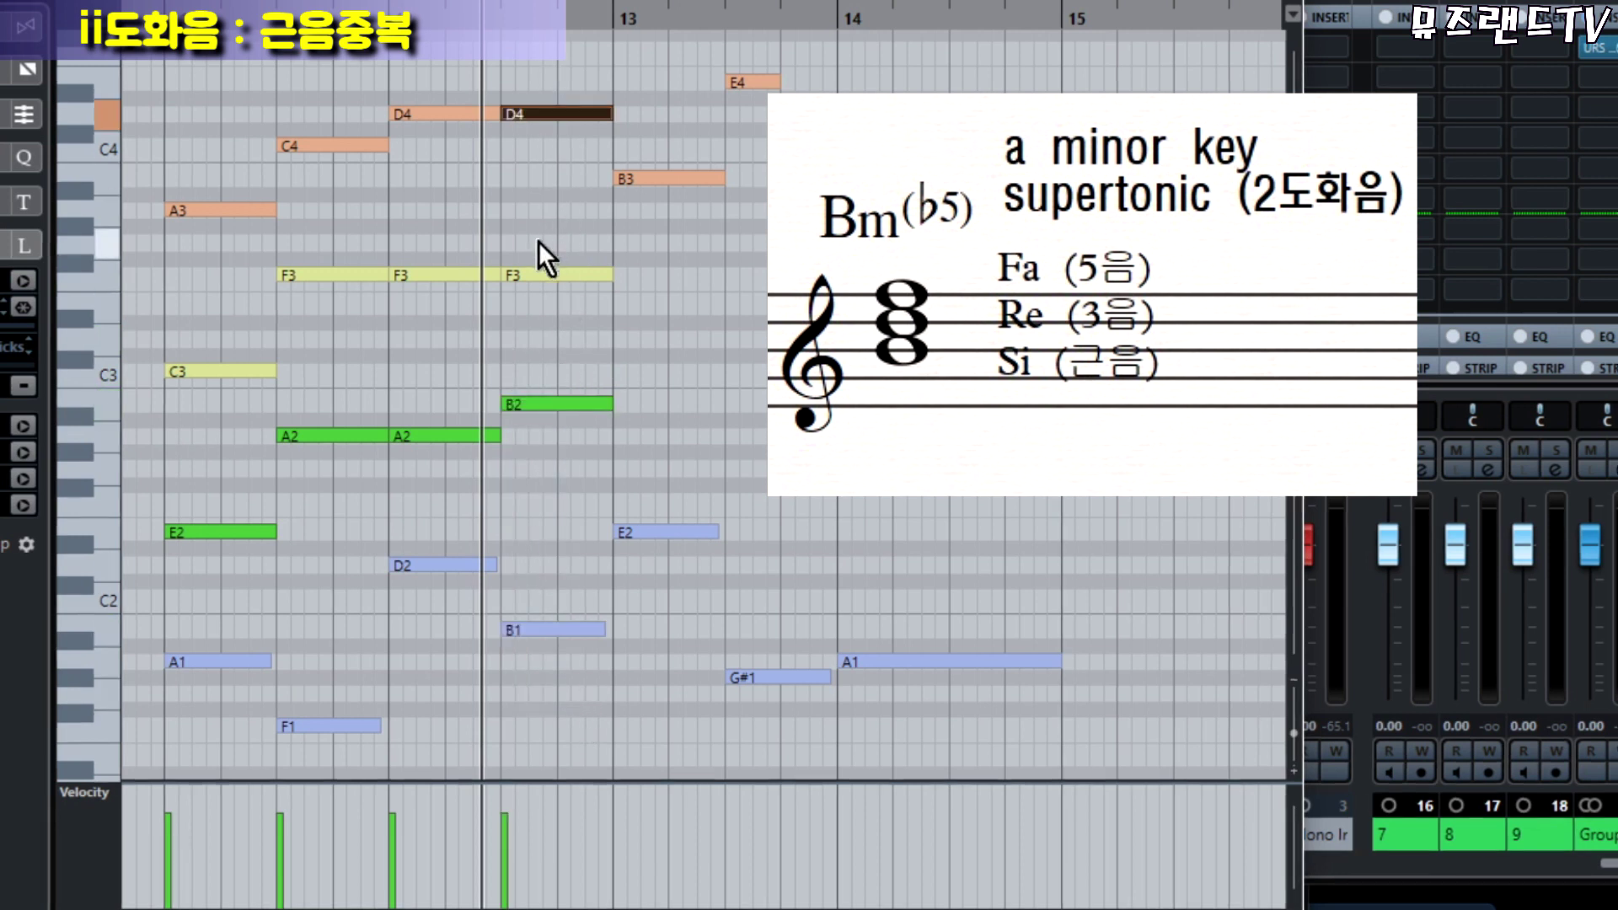
pyautogui.click(547, 274)
pyautogui.click(656, 361)
pyautogui.moveTo(529, 54); pyautogui.dragTo(565, 681)
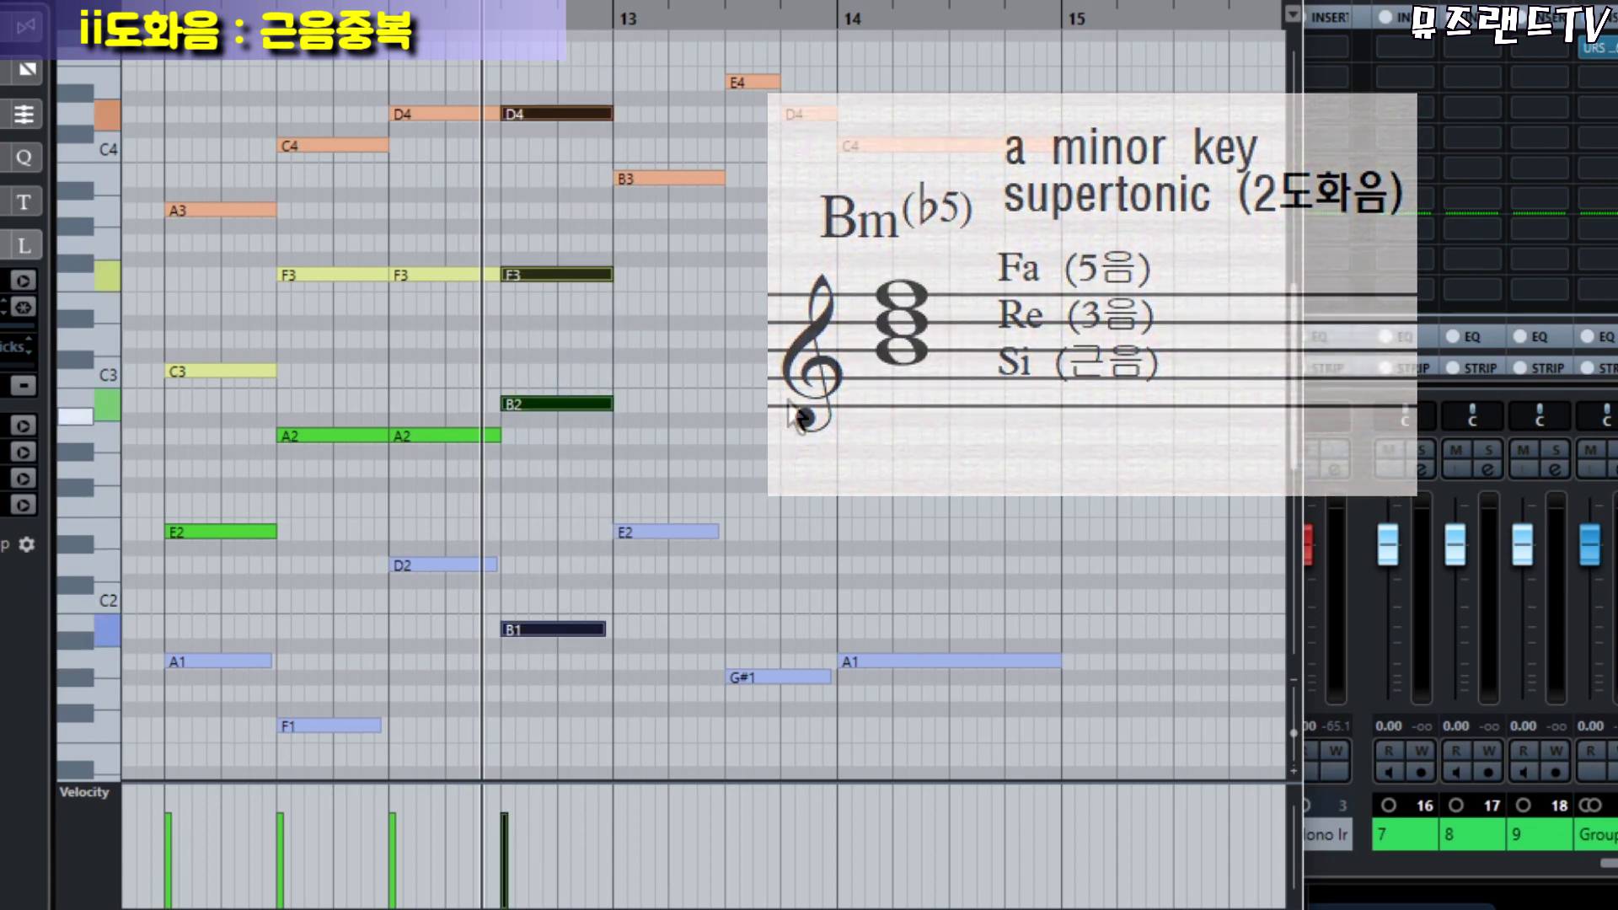
pyautogui.click(715, 285)
pyautogui.moveTo(518, 53); pyautogui.dragTo(569, 698)
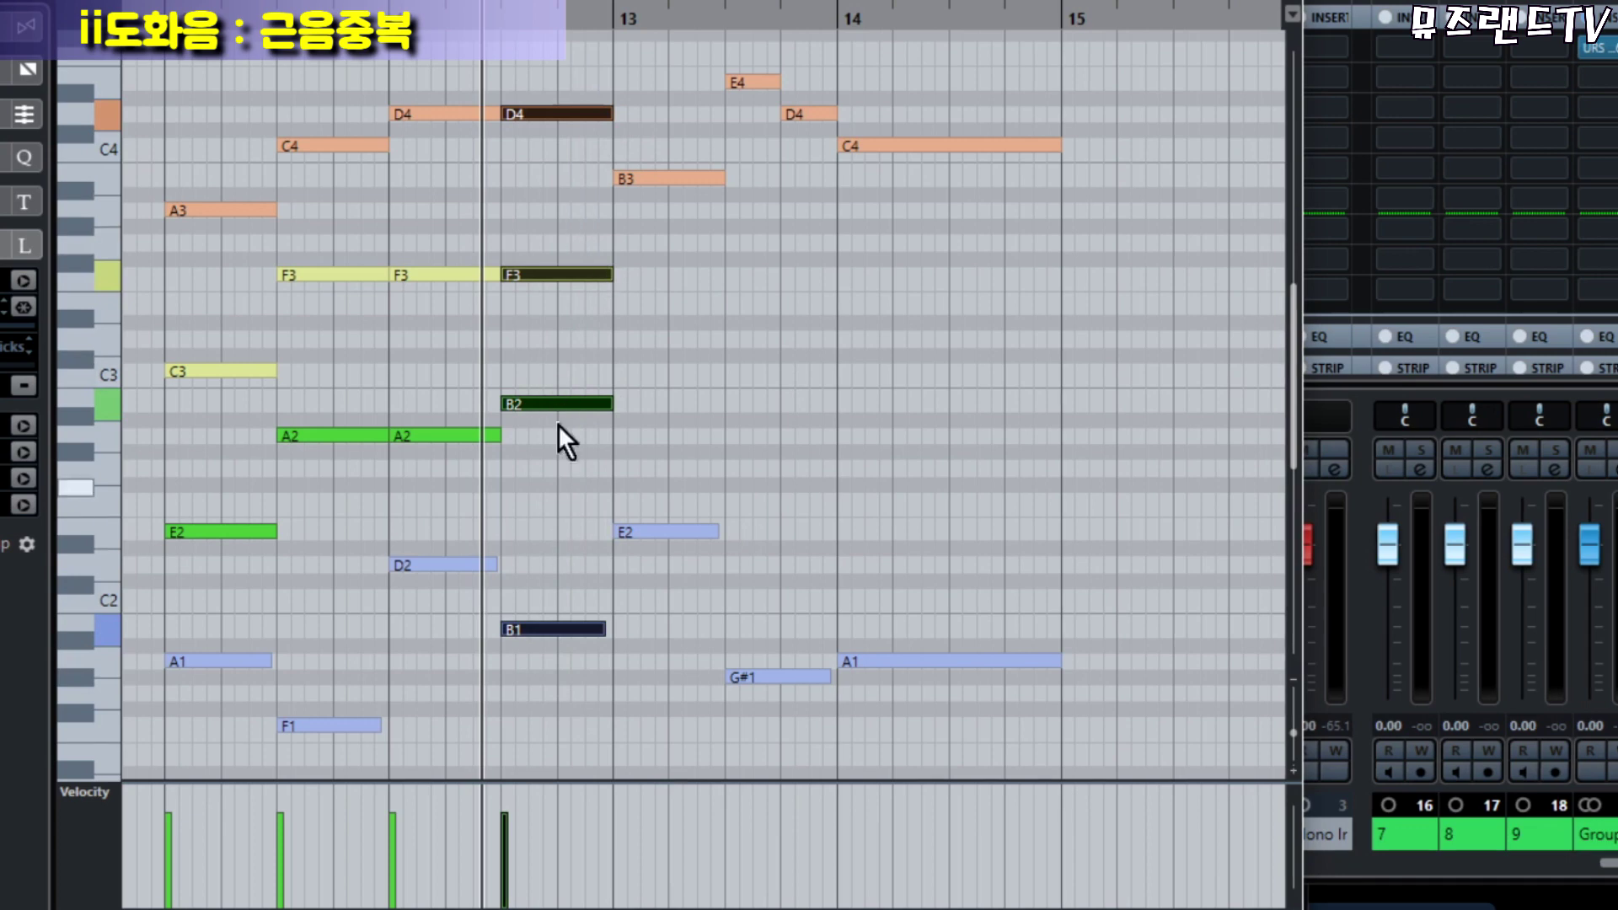
# Compare the Dm and Bm(♭5) chords, examining the held soprano D4 and the tenor's step from A2 to B2.
pyautogui.click(453, 357)
pyautogui.moveTo(406, 77); pyautogui.dragTo(523, 135)
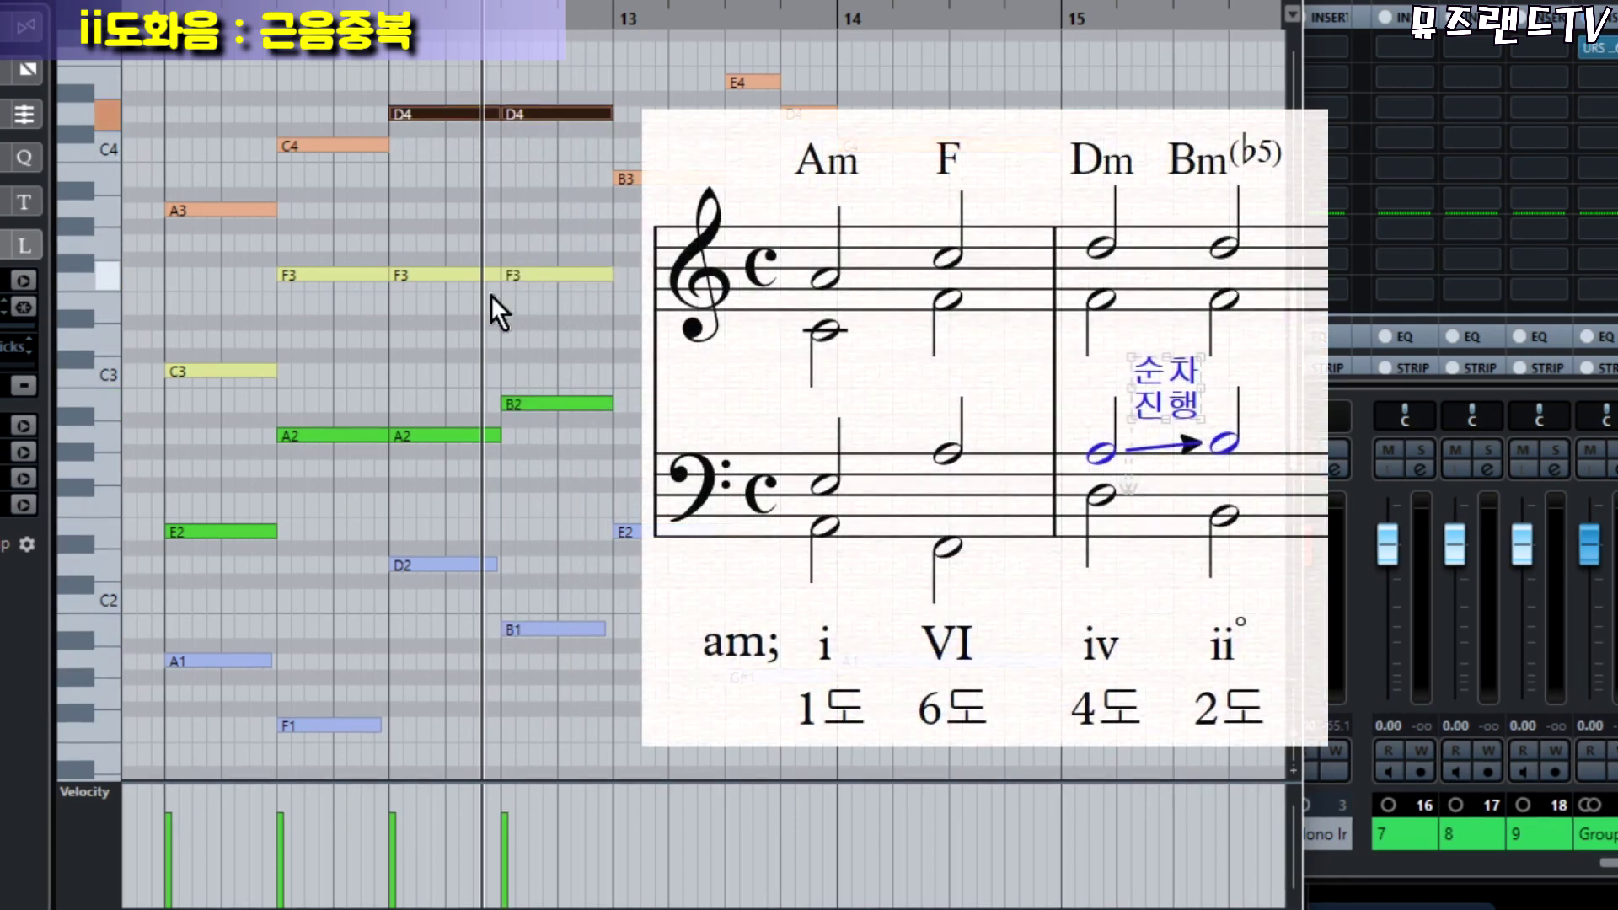
pyautogui.click(476, 436)
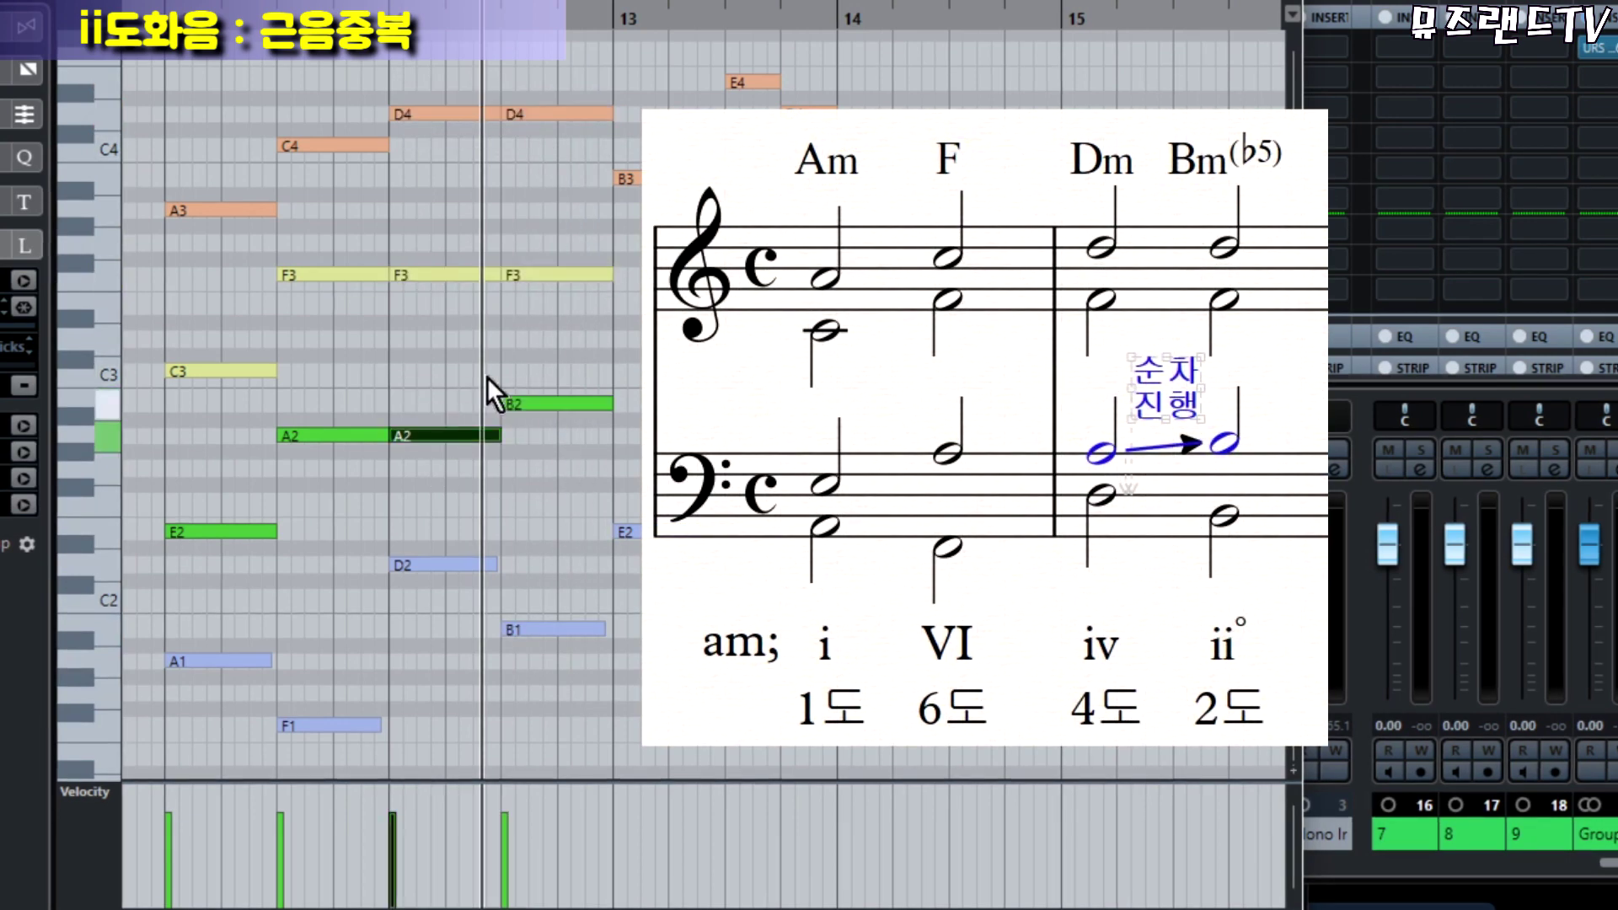
pyautogui.click(510, 404)
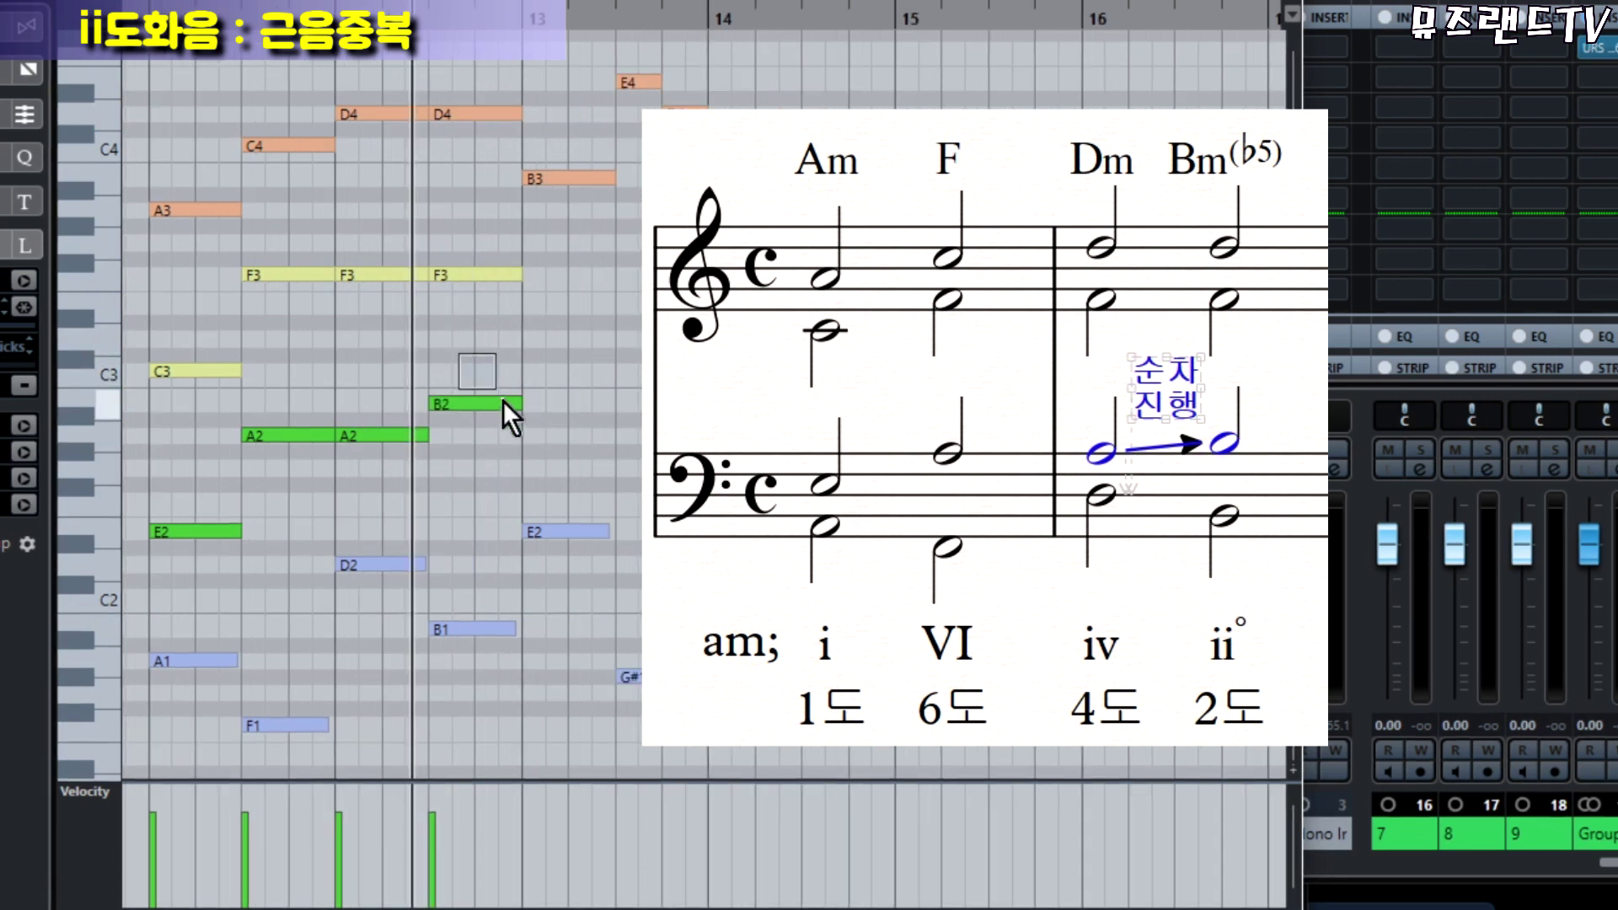
# Try the green tenor note of the Bm(♭5) chord at D3 and return it to B2, comparing its distance from A2.
pyautogui.moveTo(502, 404); pyautogui.dragTo(502, 339)
pyautogui.moveTo(419, 309); pyautogui.dragTo(488, 396)
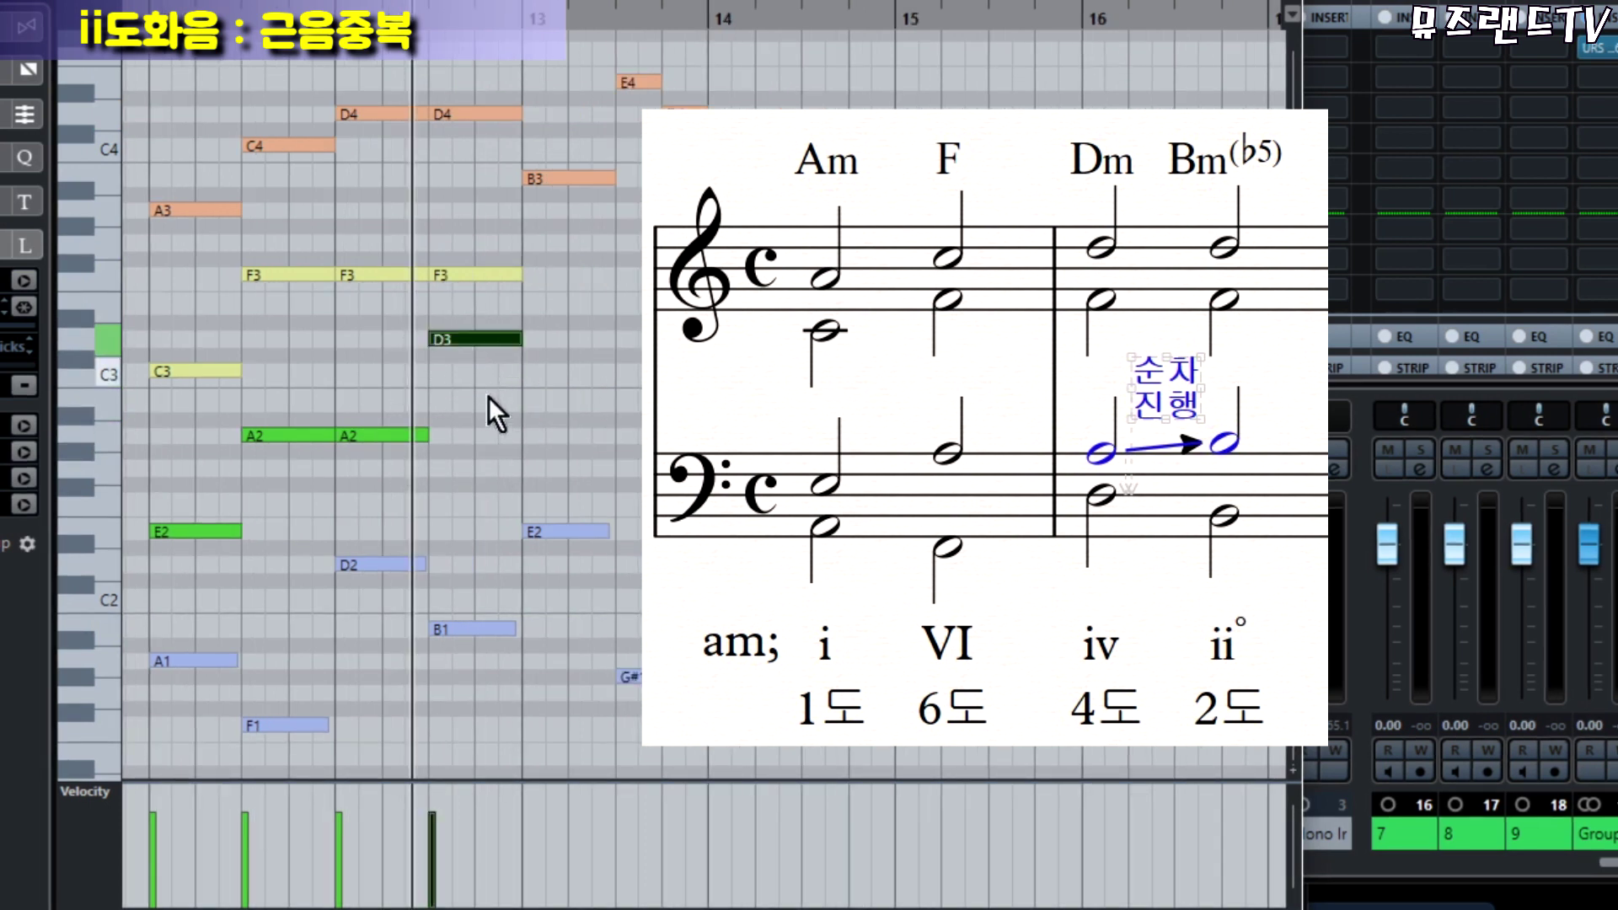
pyautogui.press('Down')
pyautogui.press('Down')
pyautogui.press('Down')
pyautogui.moveTo(366, 378); pyautogui.dragTo(461, 465)
# Examine the melody notes B3, E4 and D4 and the bass notes E2 and G#1 in bar 13.
pyautogui.scroll(-1, 462, 466)
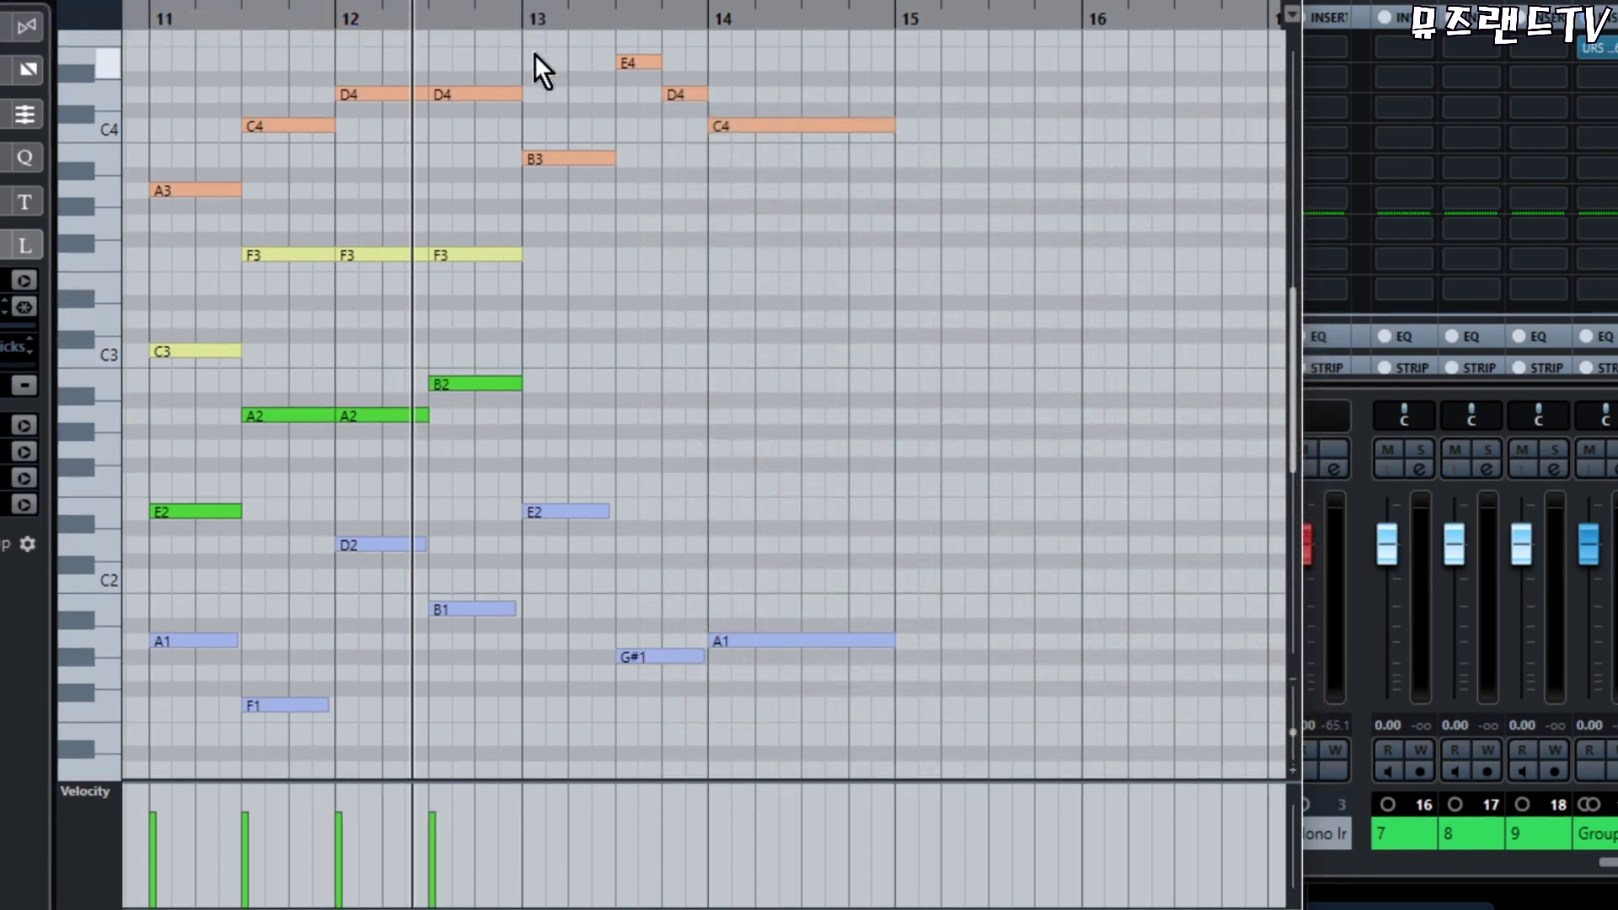
pyautogui.moveTo(534, 53); pyautogui.dragTo(695, 736)
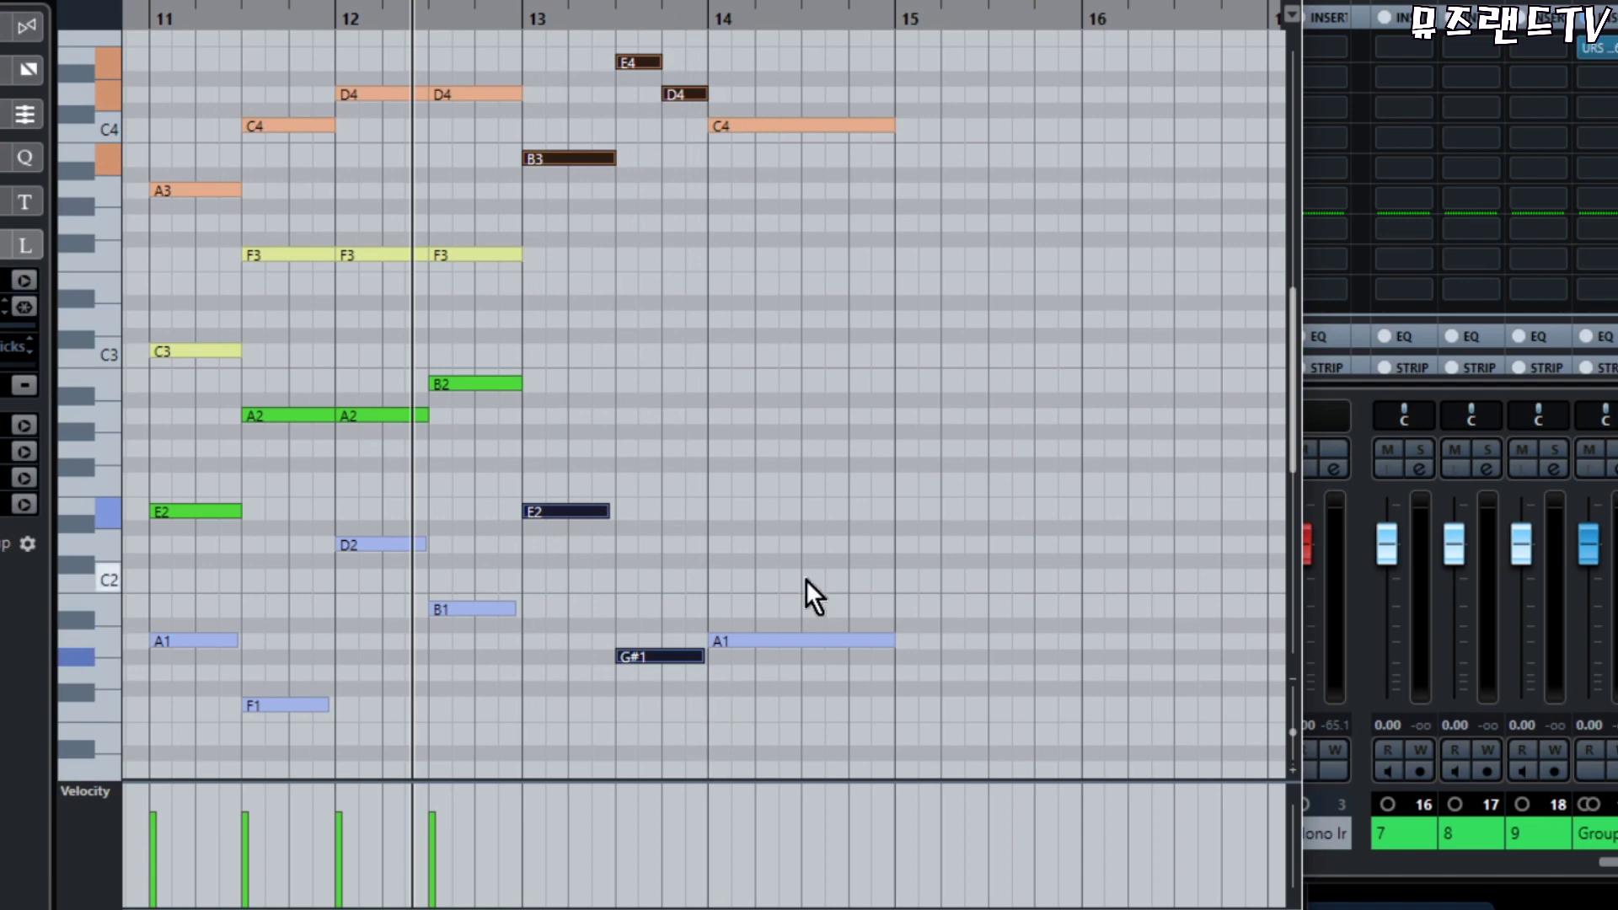